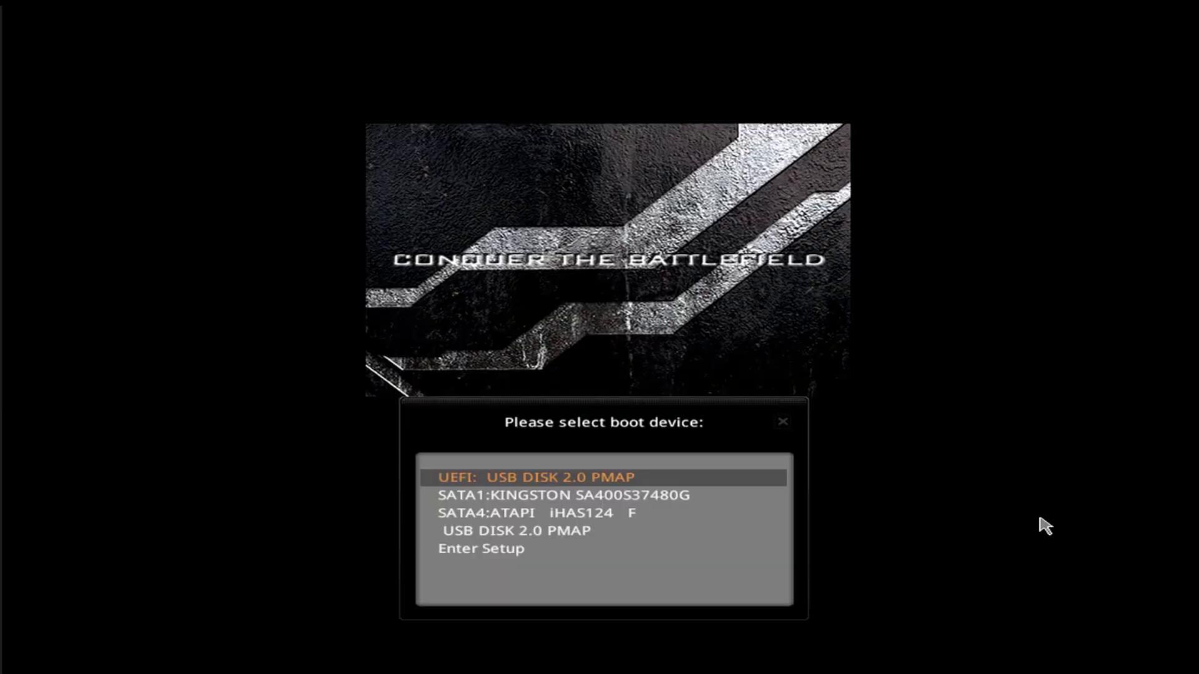
Boot from the non-UEFI USB DISK 2.0 PMAP device and start the MX-23.3 x64 live system.
key("Down")
key("Down")
key("Down")
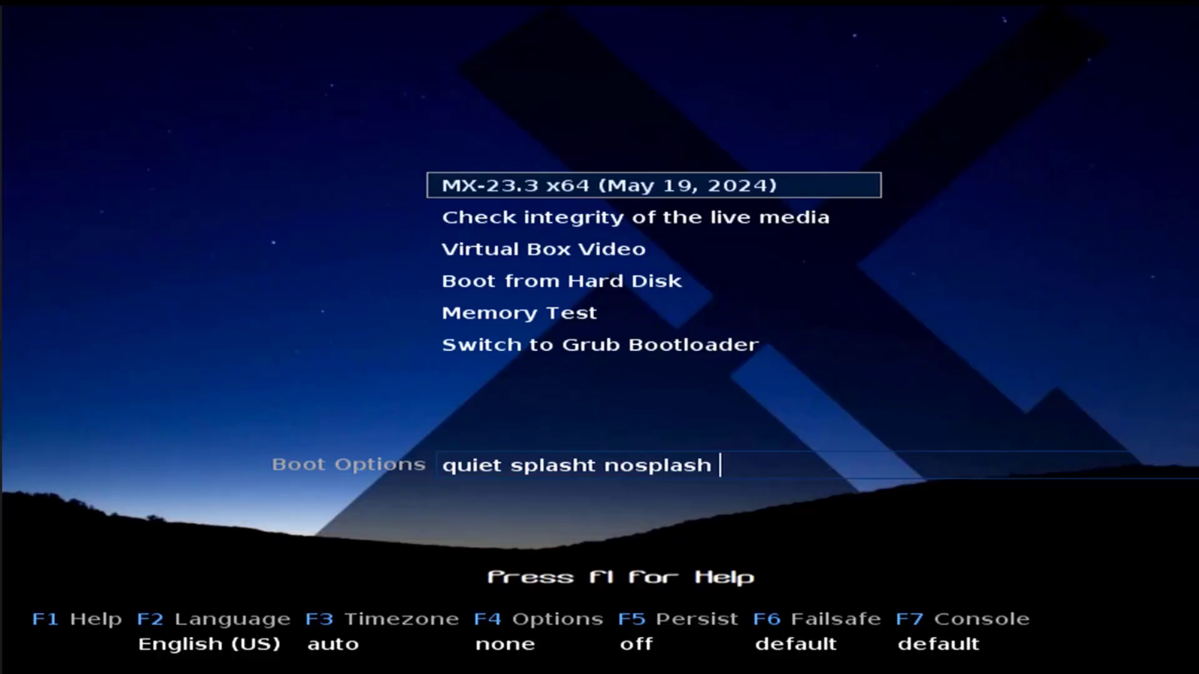
key("Return")
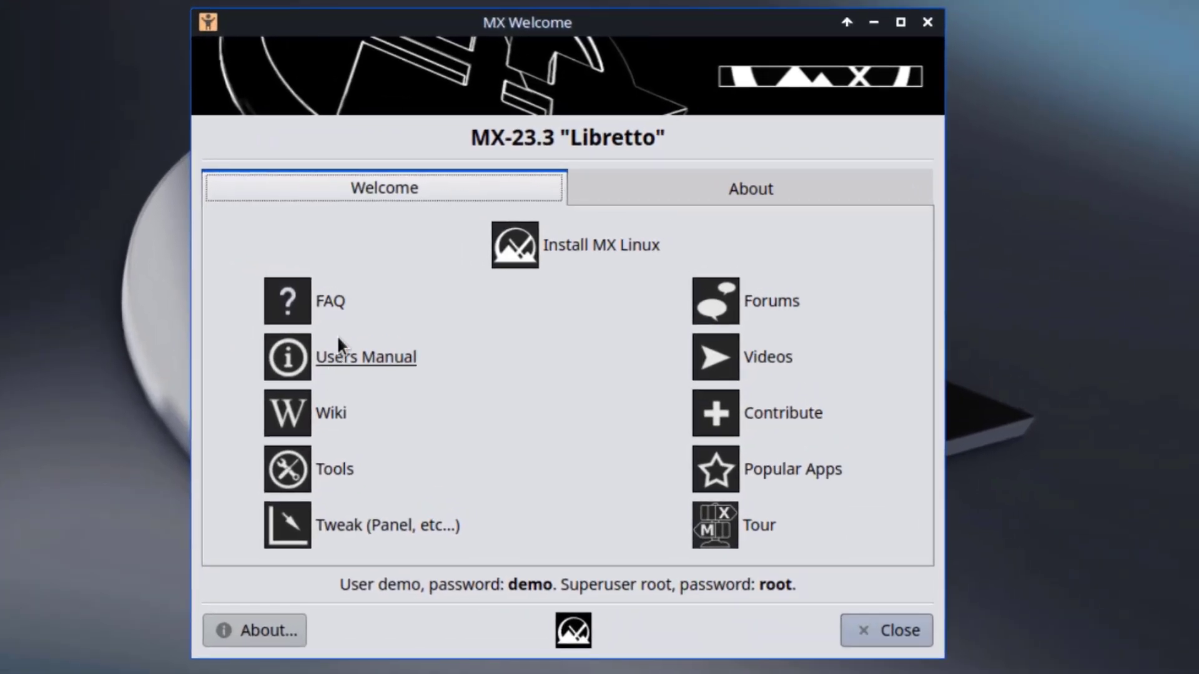
View the MX version details, and start the MX Linux installer without the installation media check.
left_click(762, 187)
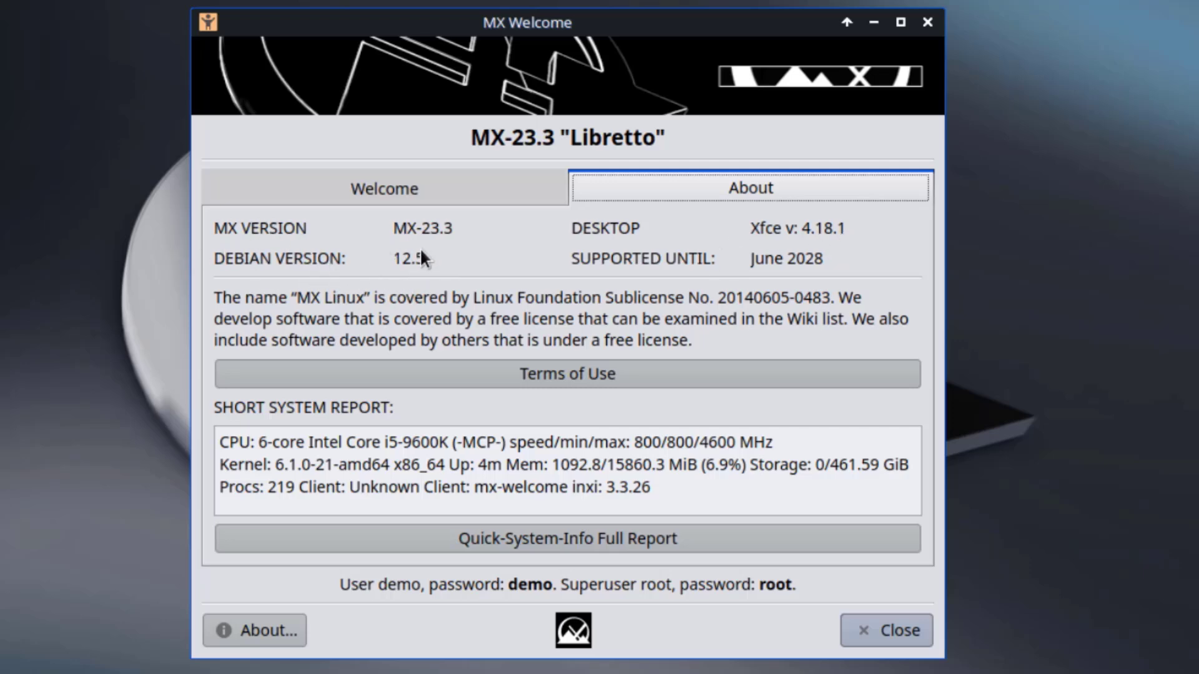
left_click(464, 185)
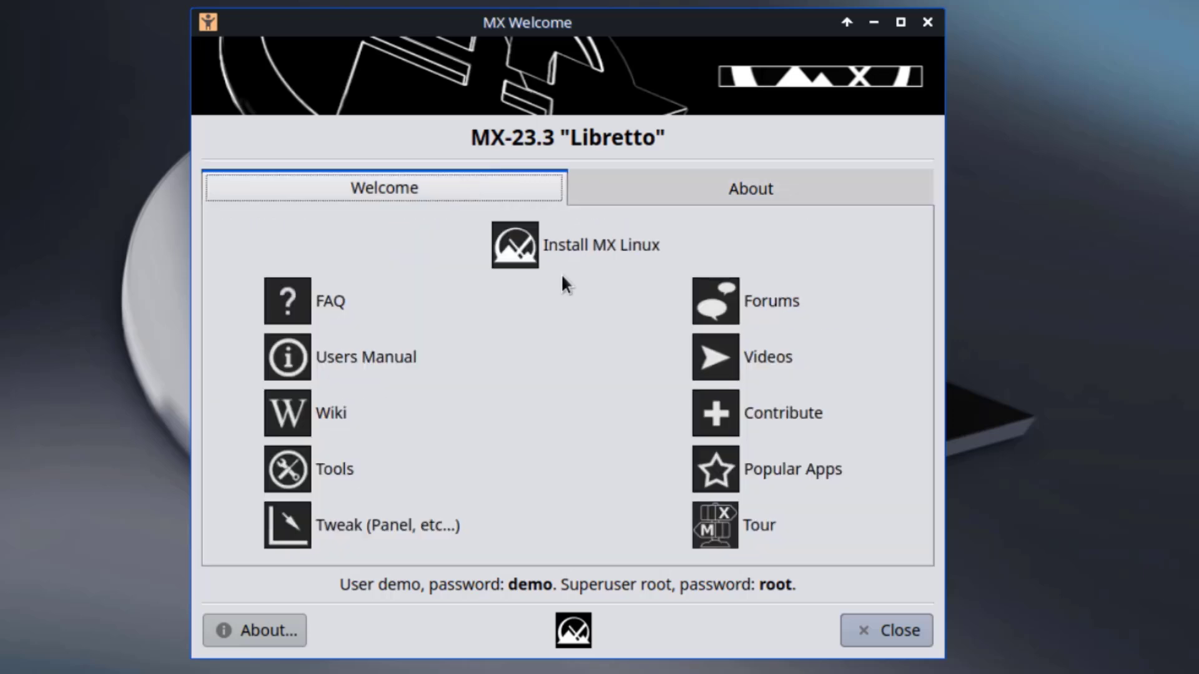
left_click(620, 246)
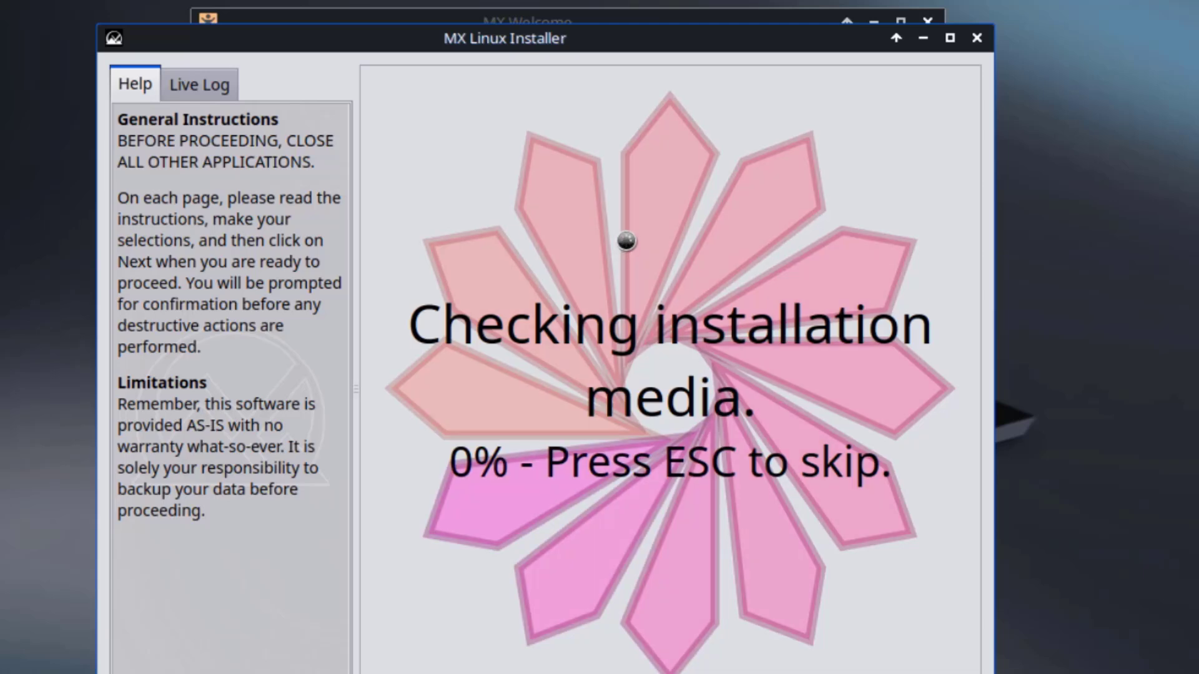
key("Escape")
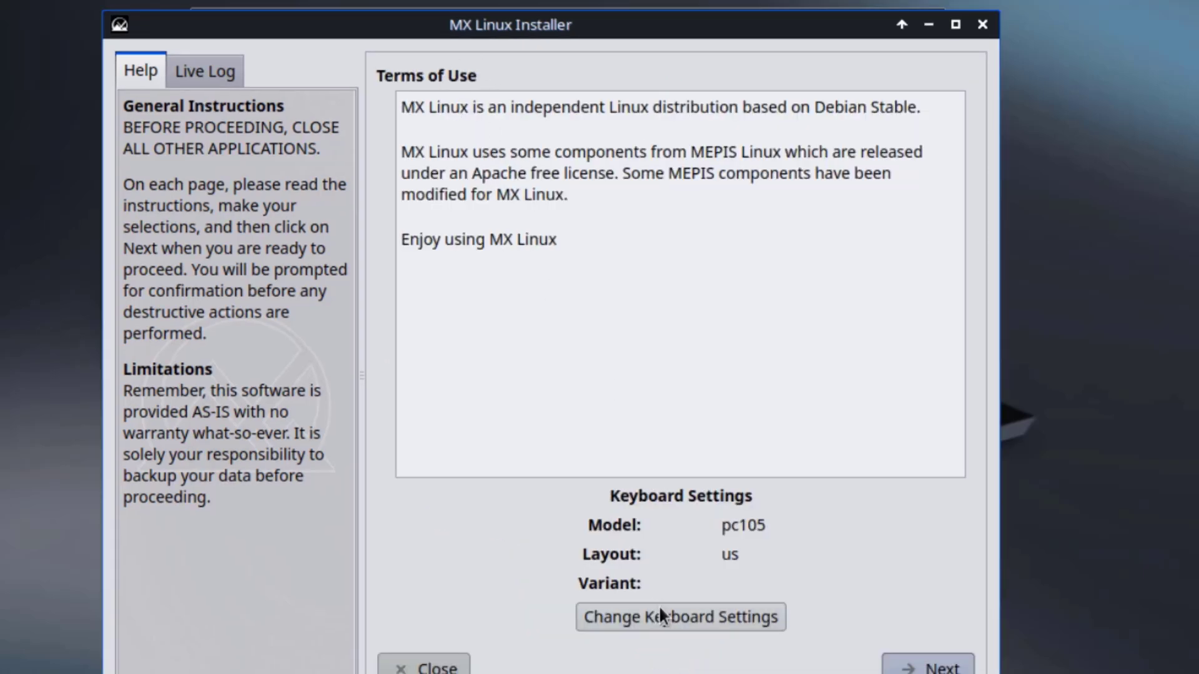
Review the keyboard layout, hotkey and advanced settings, and accept them to reach the installation type selection.
left_click(664, 616)
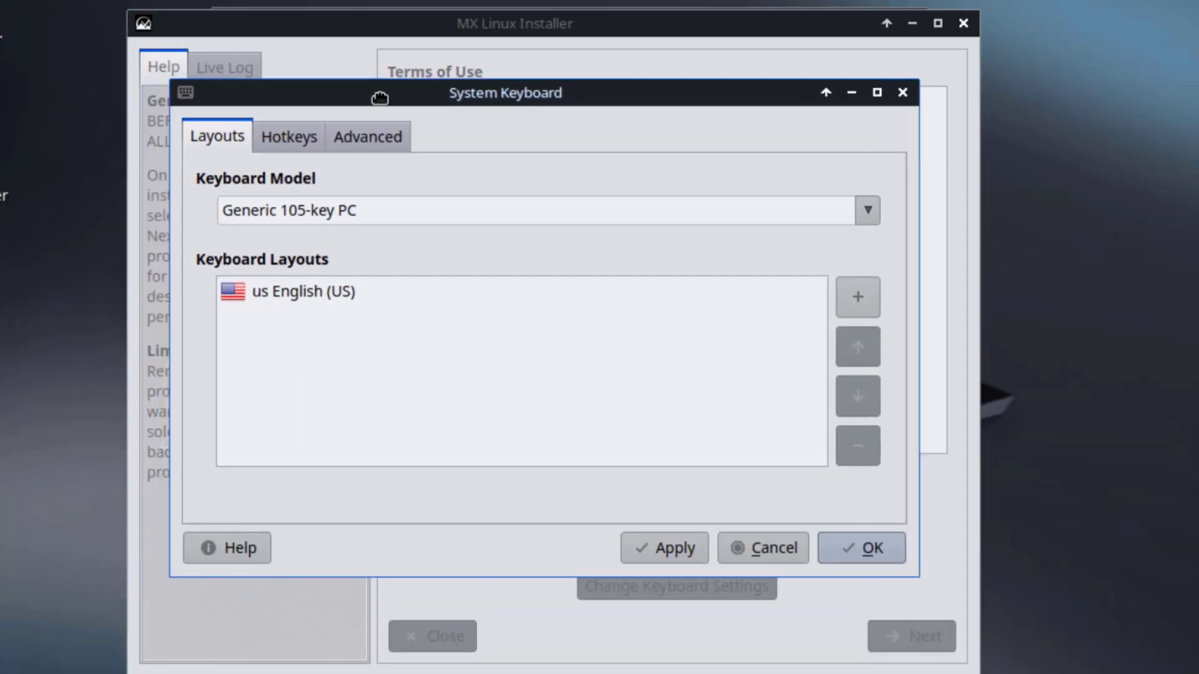
left_click(299, 137)
left_click(413, 136)
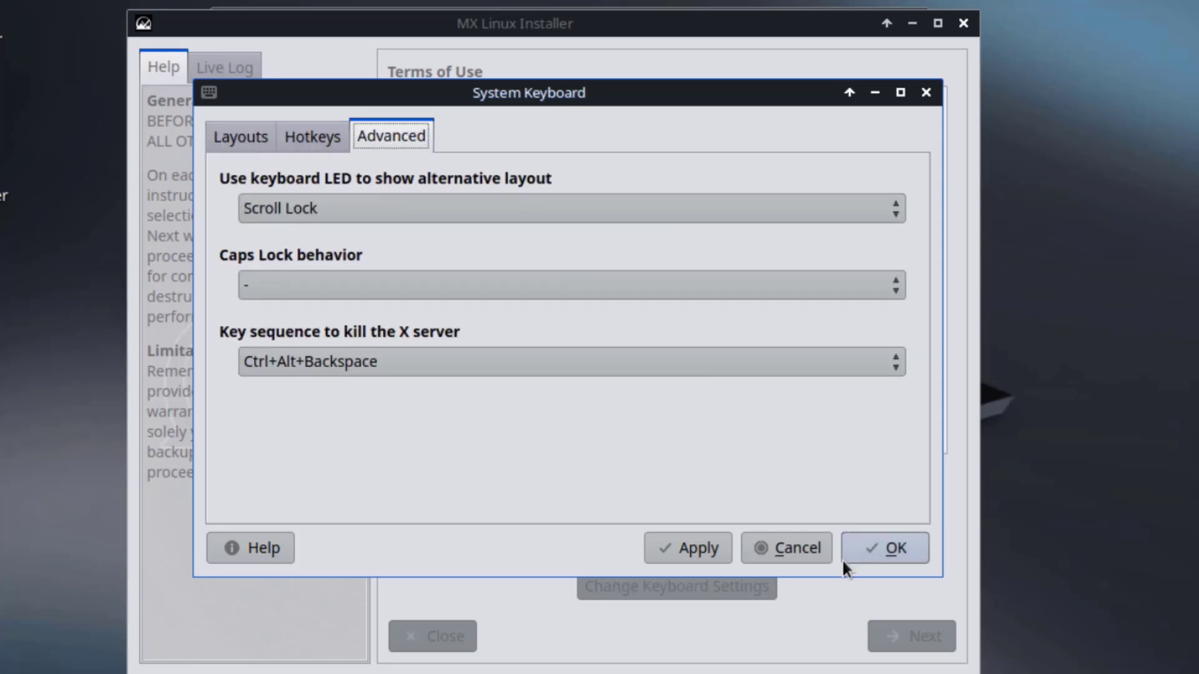
left_click(877, 550)
left_click(921, 637)
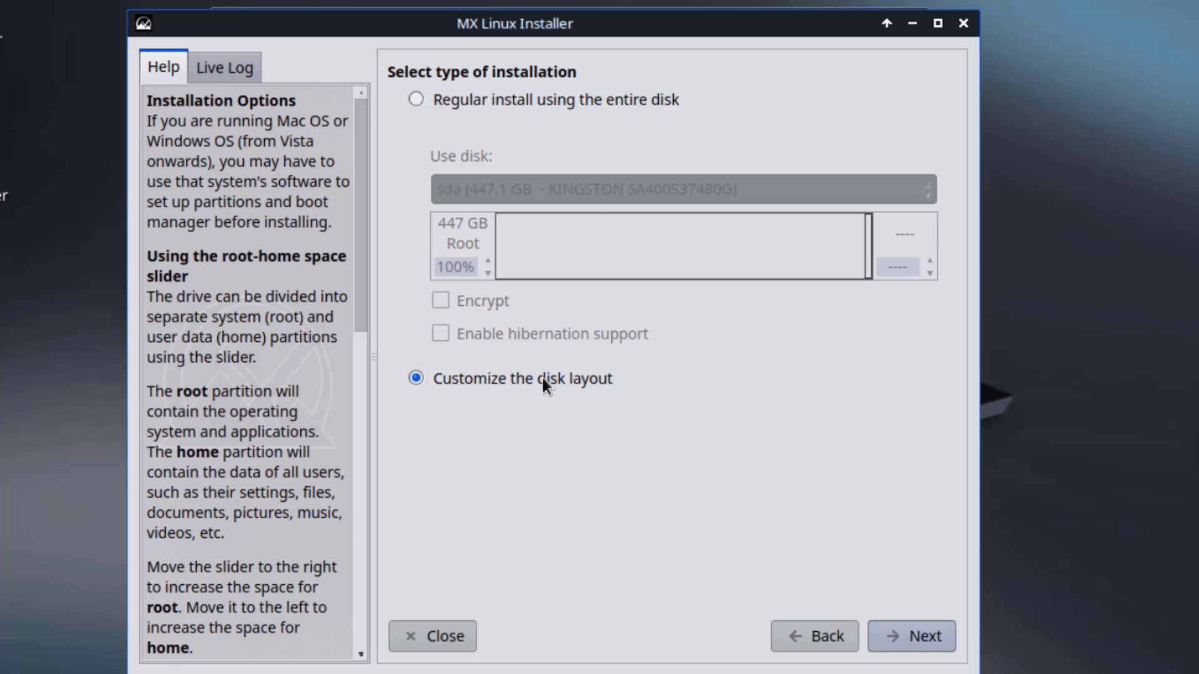
Choose a regular install using the entire sda disk with combined root and home, and start the installation.
left_click(424, 99)
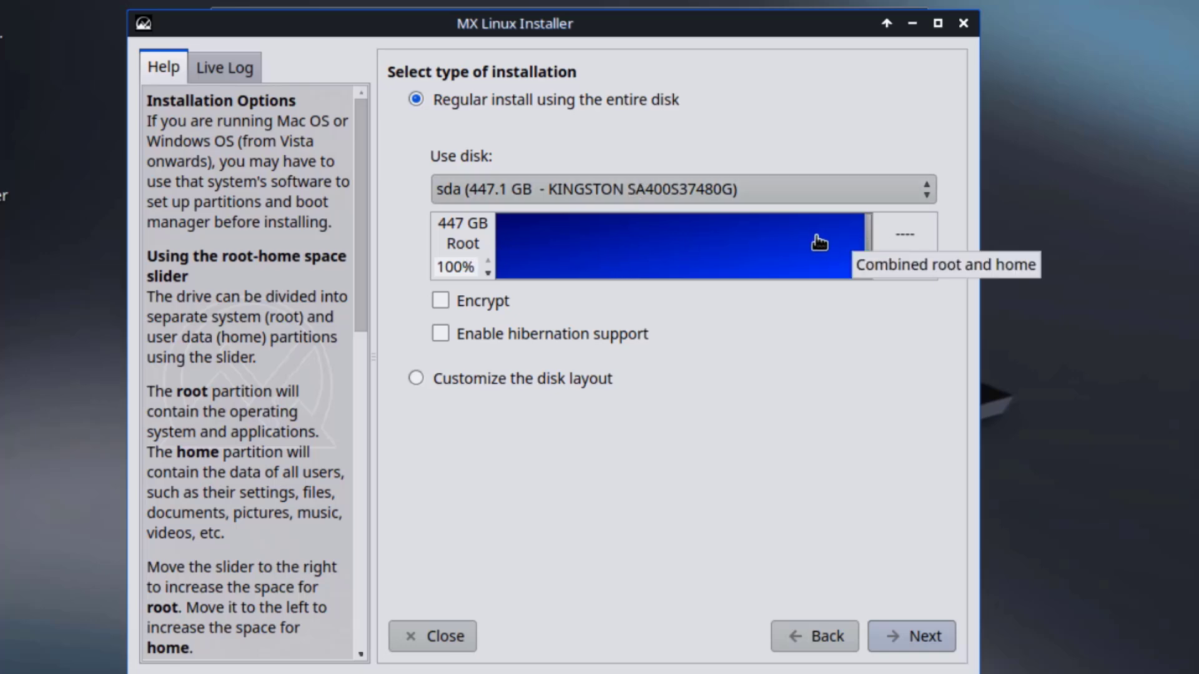
left_click_drag(819, 241, 871, 256)
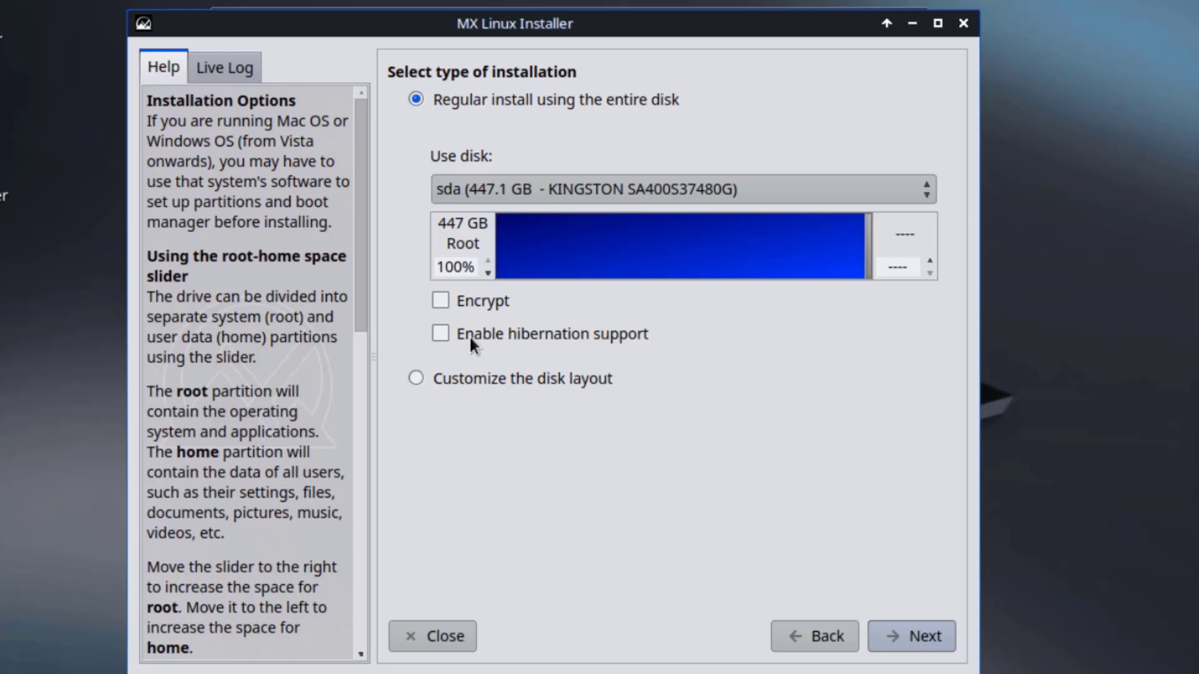
left_click(932, 635)
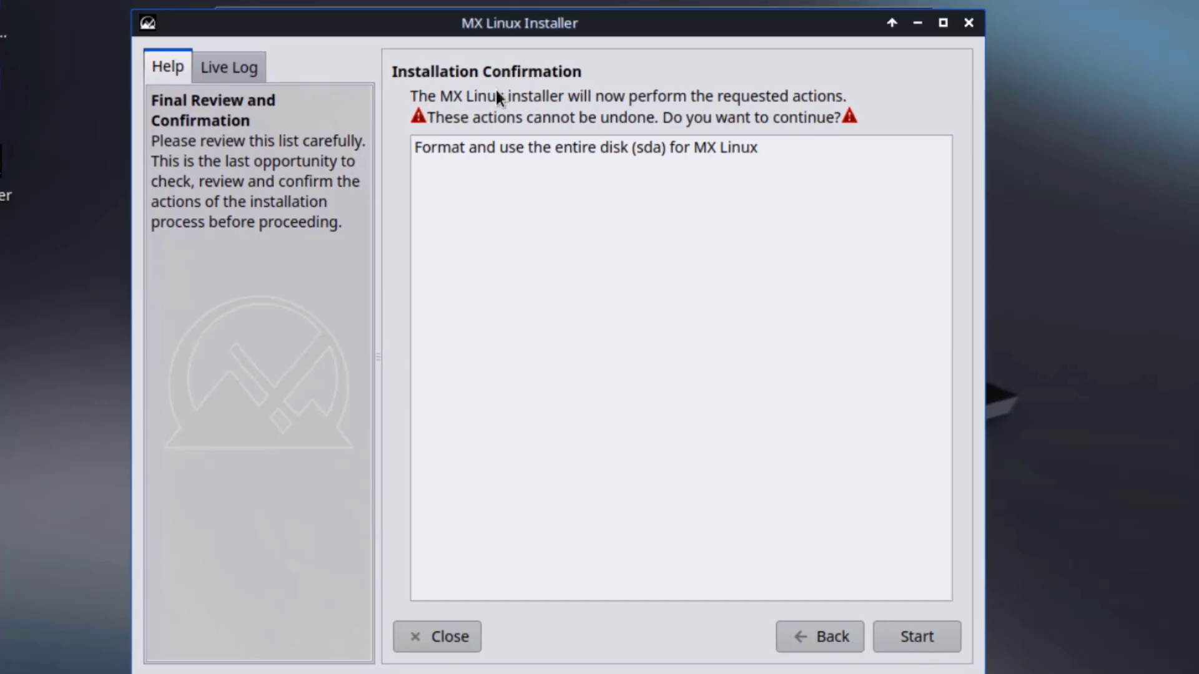
left_click(496, 155)
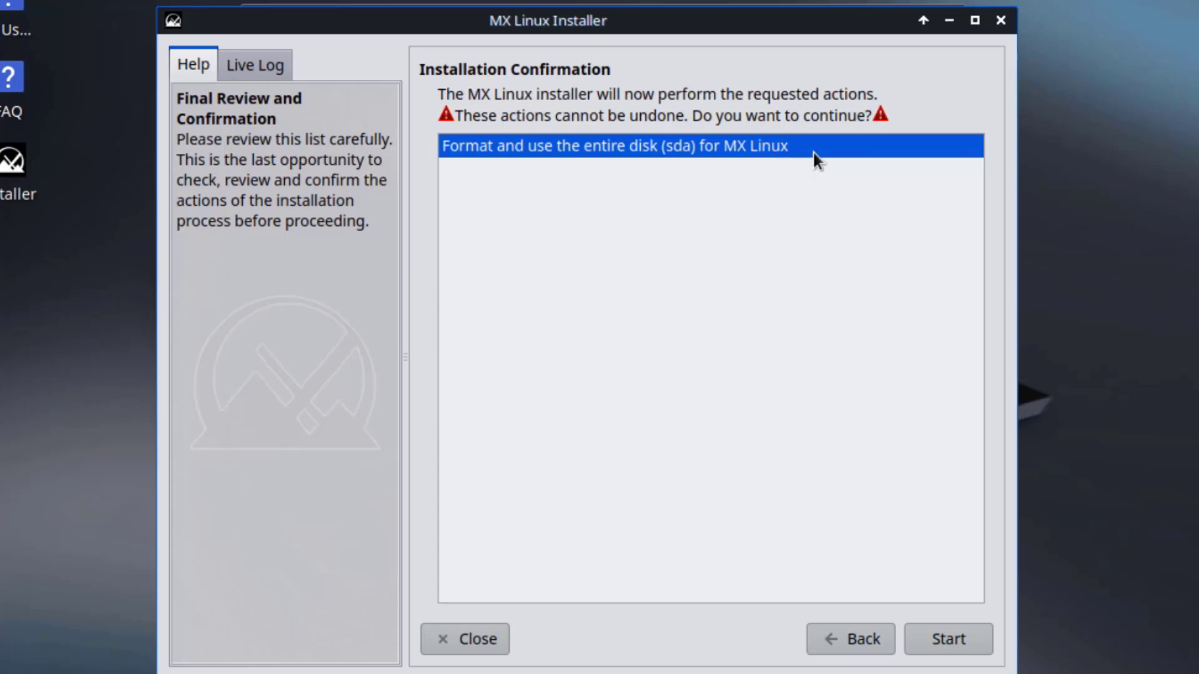
left_click(940, 646)
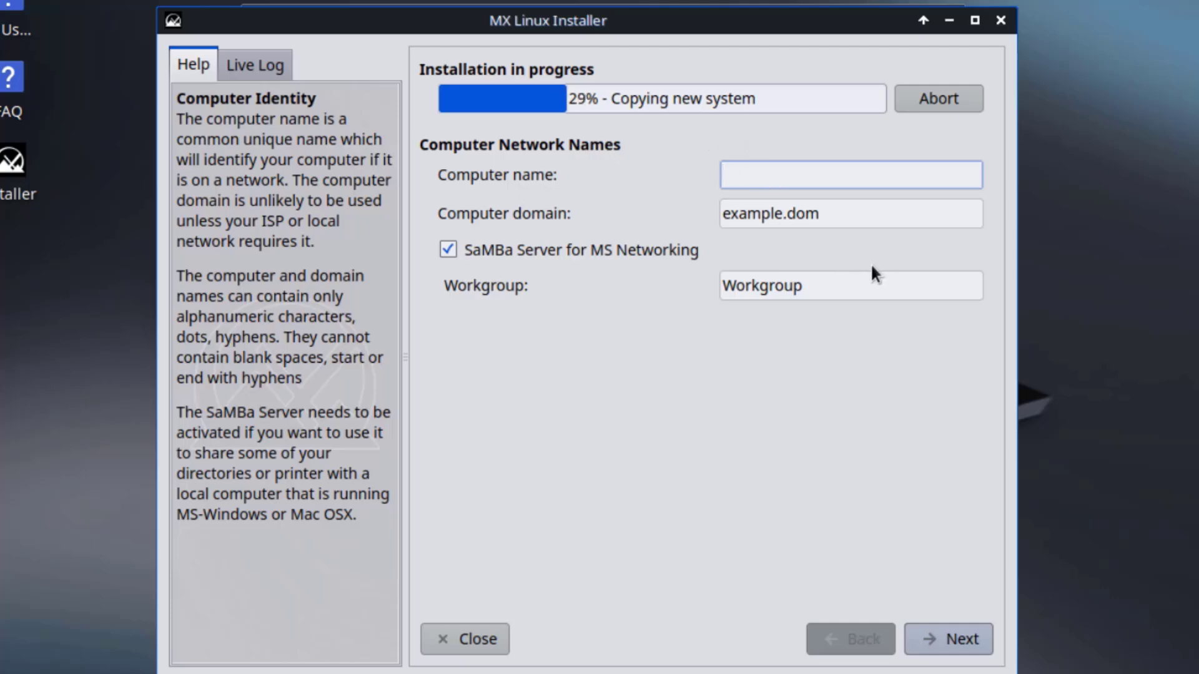
Set the computer name to MXDesktop, and continue to the localization settings after highlighting the SaMBa Server help paragraph.
type("MXDEsktop")
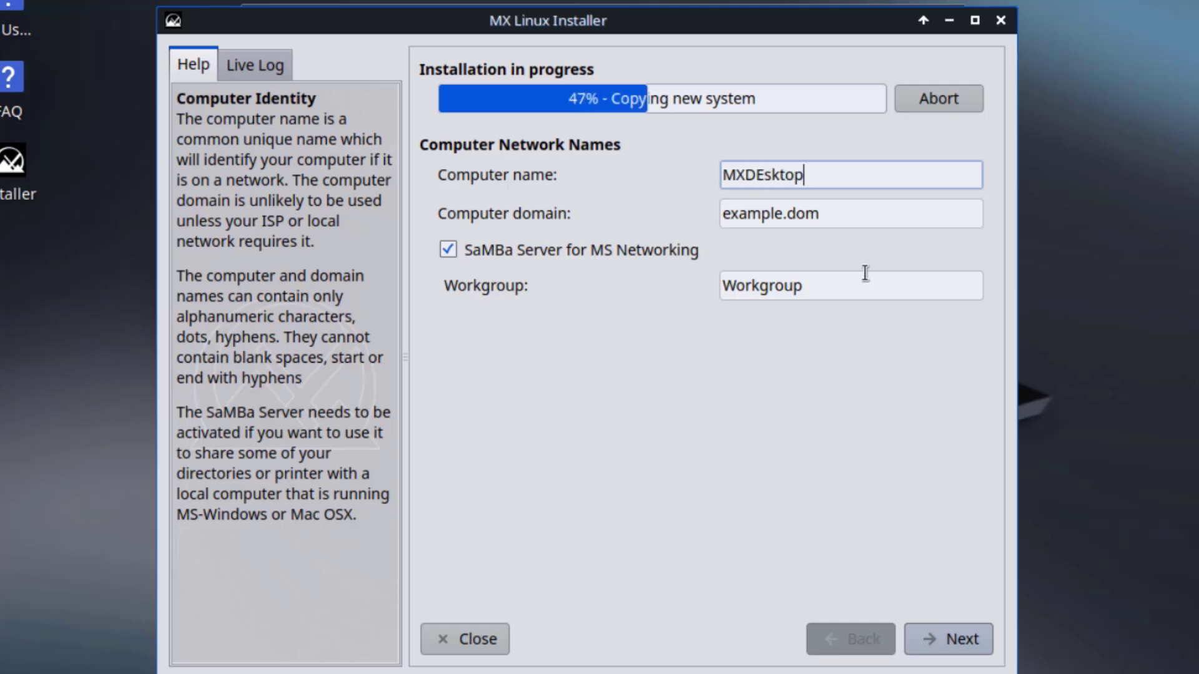
key("Left")
key("Left")
key("Left")
key("Left")
key("Left")
key("BackSpace")
type("e")
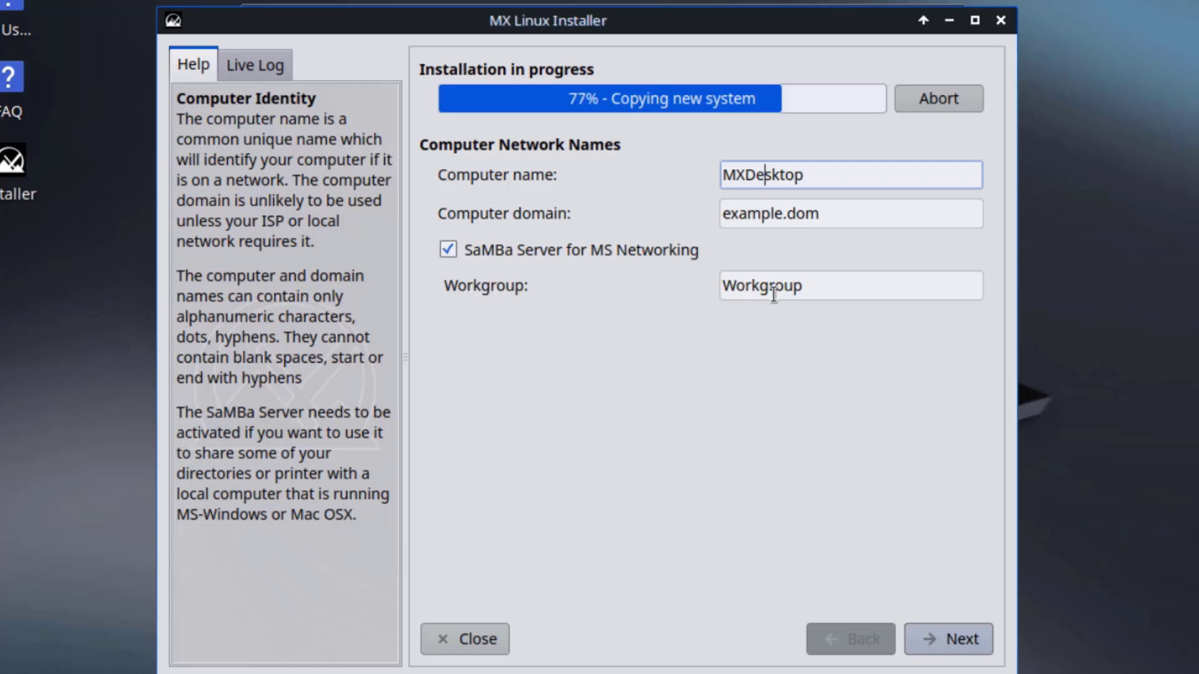
triple_click(251, 437)
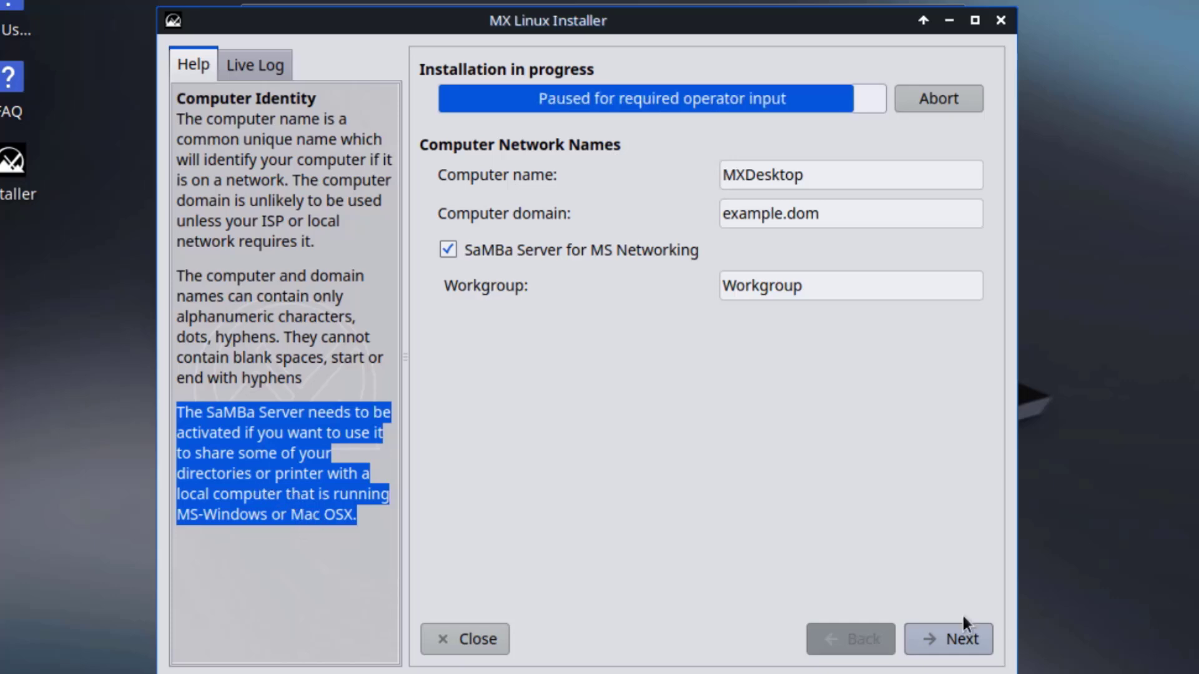
left_click(957, 630)
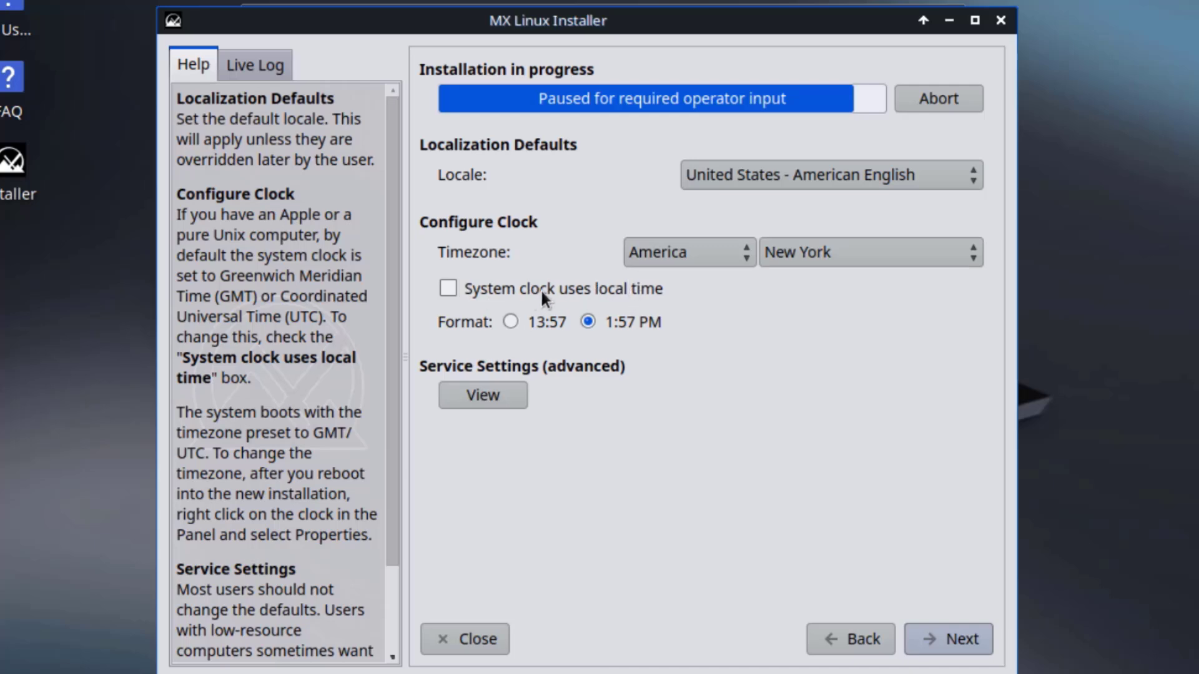
Set the system clock to use local time, and continue to the user account setup after reviewing the common services.
left_click(450, 289)
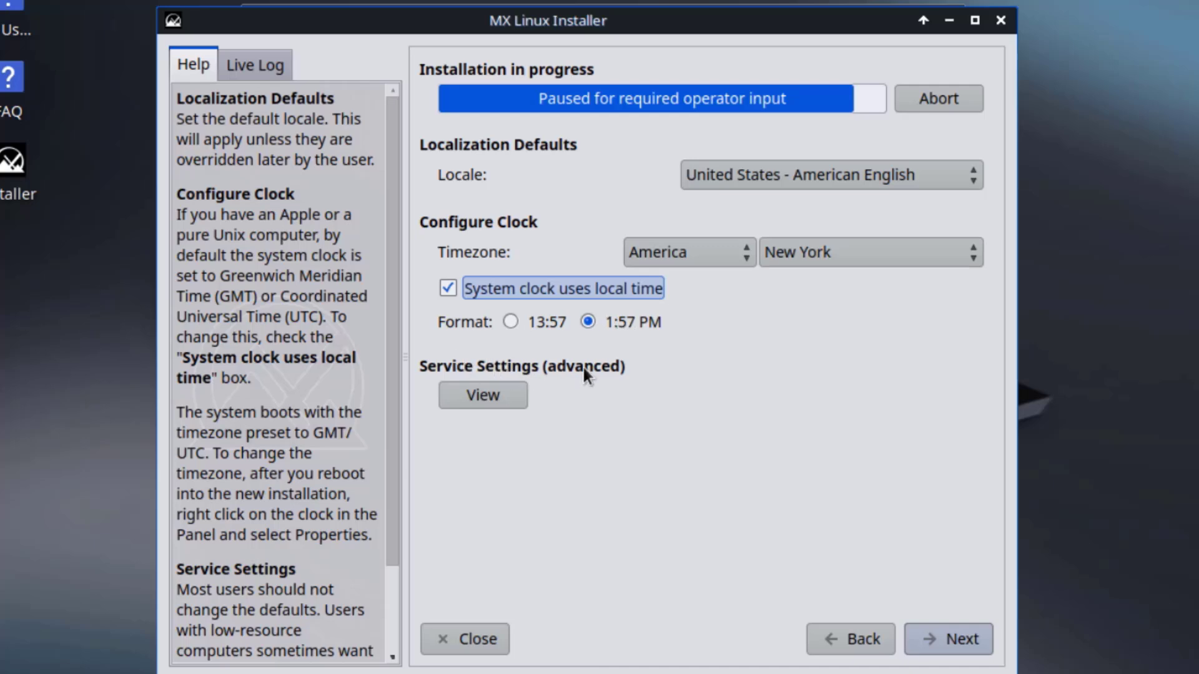
left_click(482, 393)
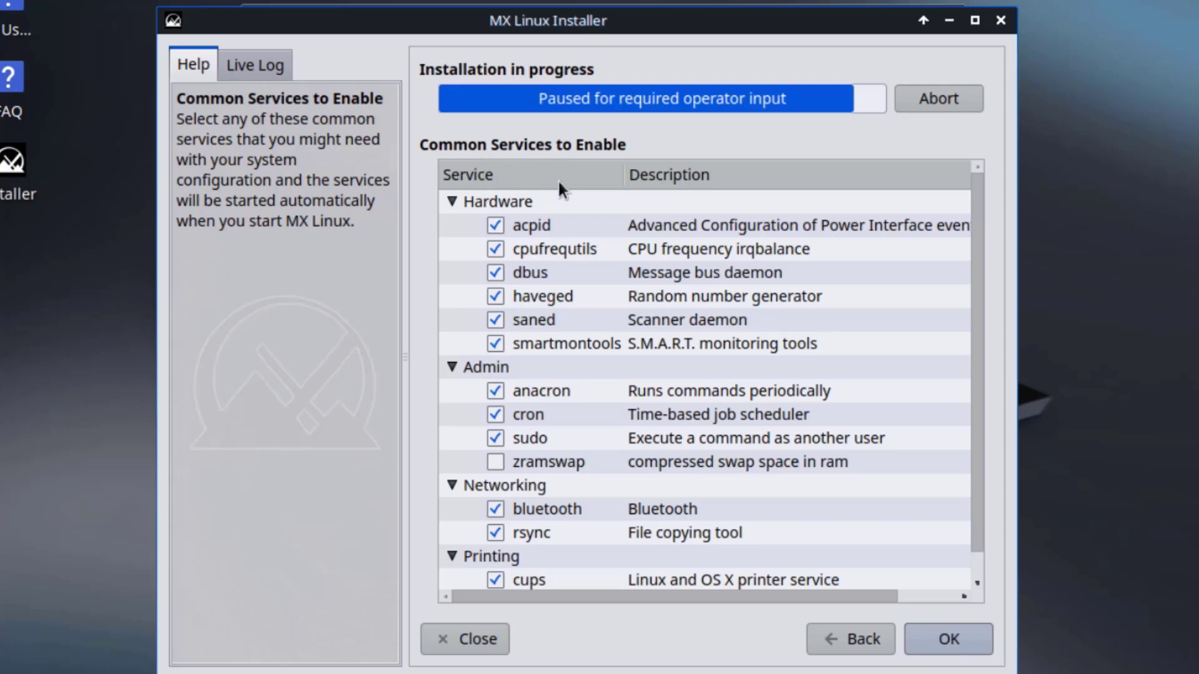
scroll(499, 381, "down", 1)
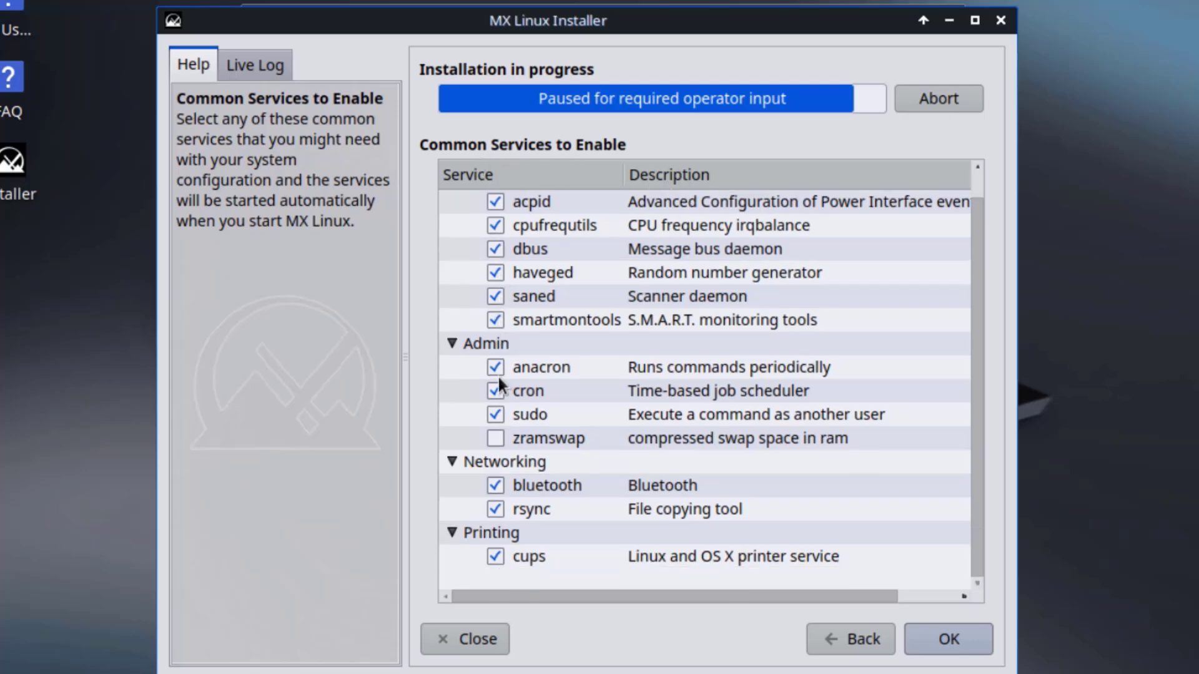
scroll(528, 379, "up", 1)
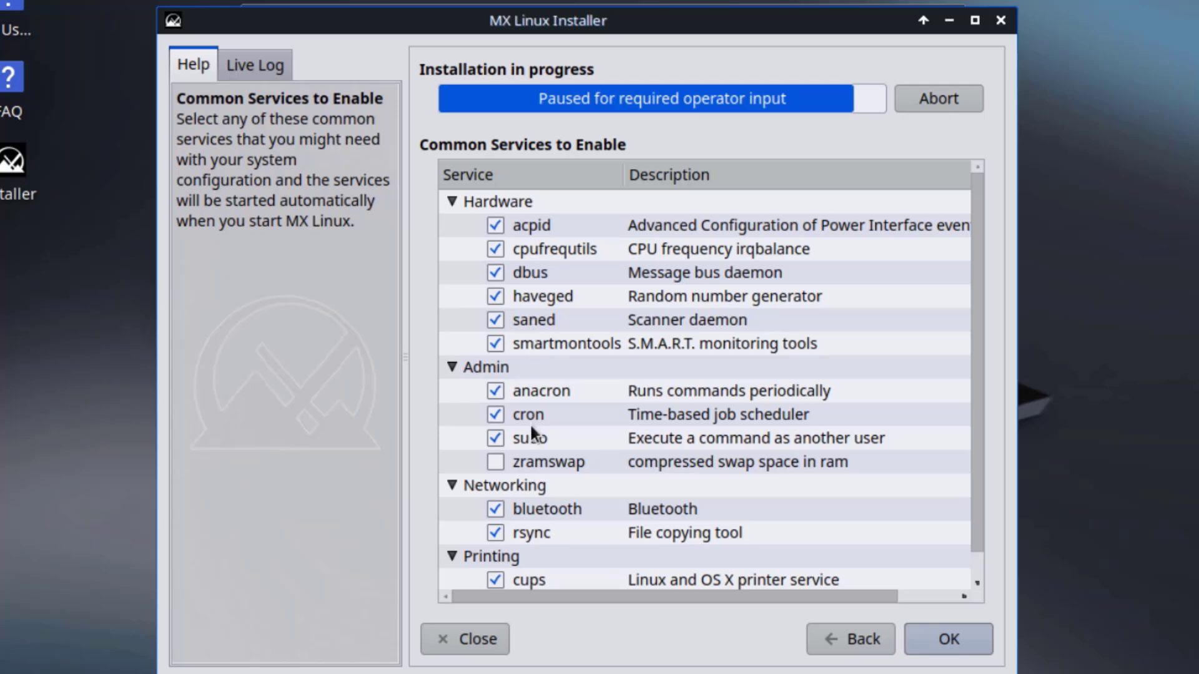
left_click(918, 646)
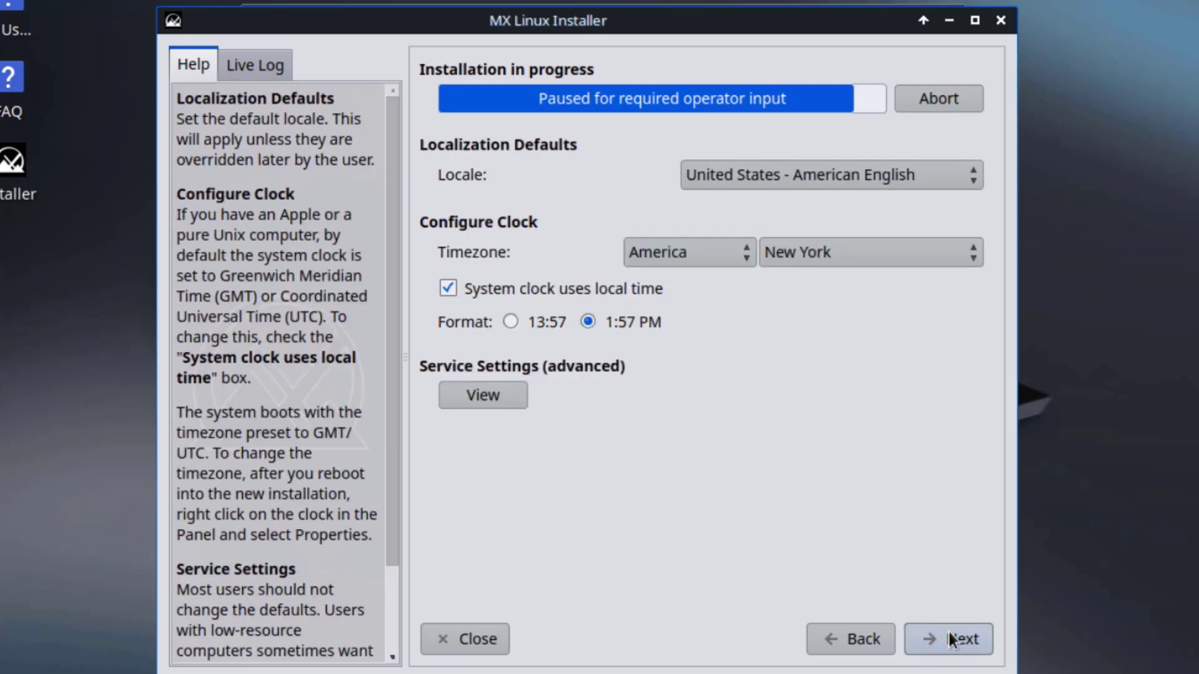
left_click(949, 632)
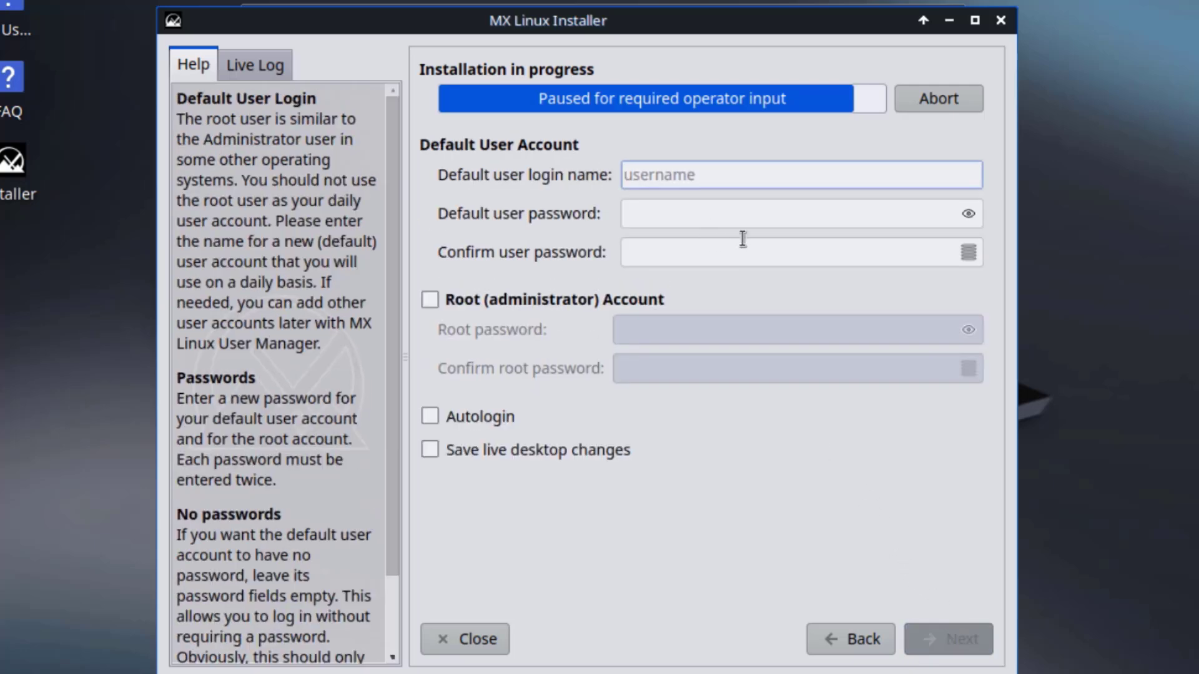
Fill in the default user's login name, and enter and confirm the user password.
type("john")
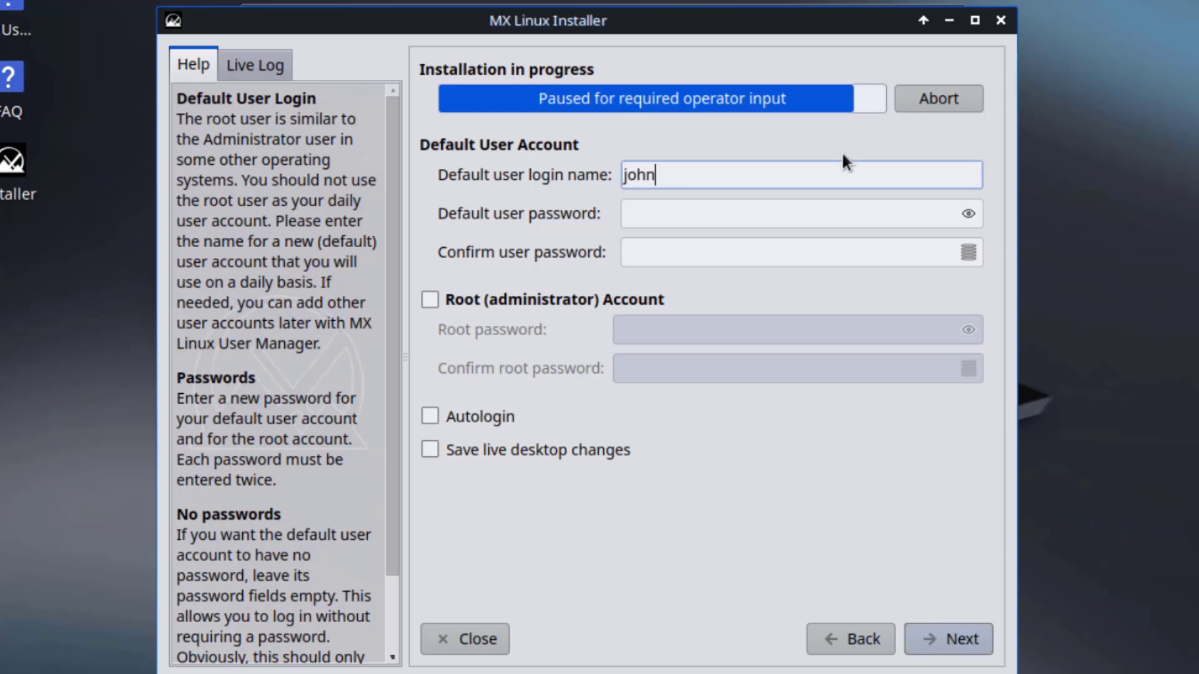
left_click(800, 206)
type("••••")
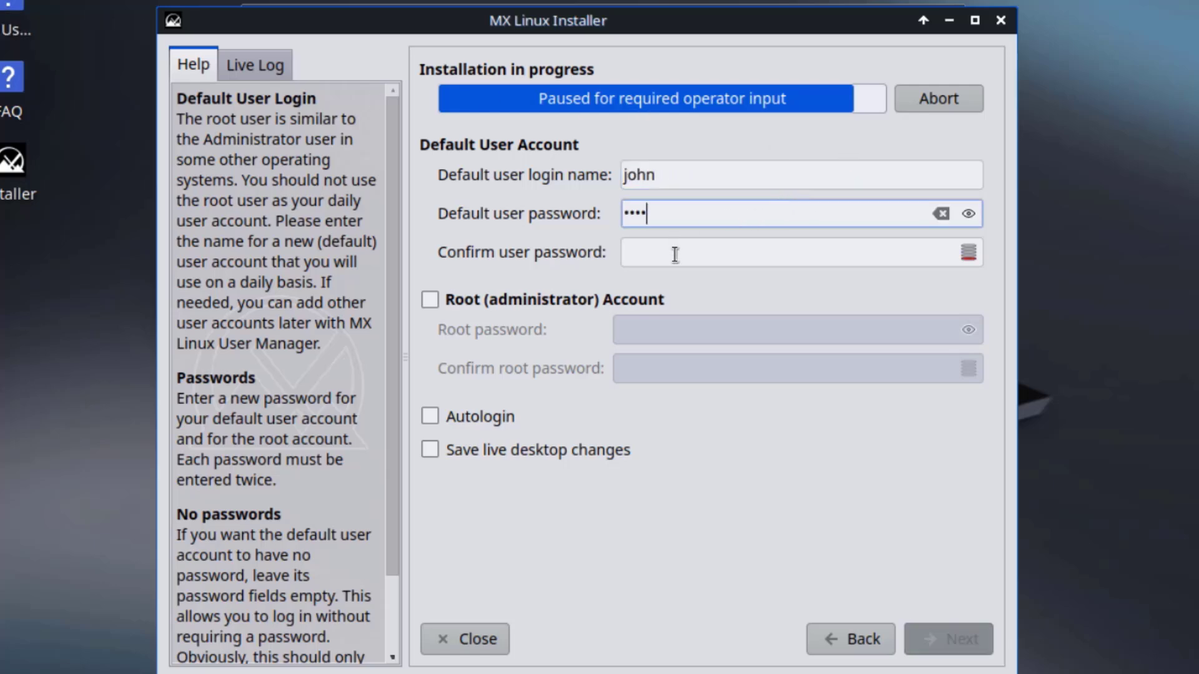
left_click(661, 257)
type("••••")
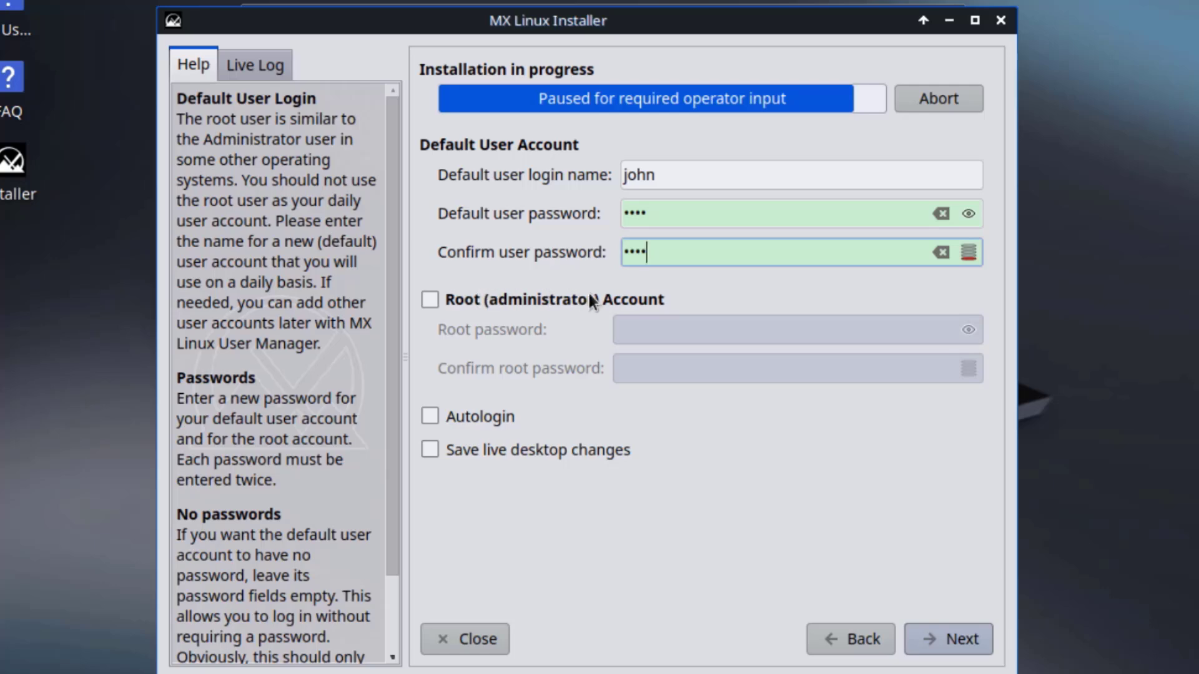
Enable the root (administrator) account, enter and confirm the root password, and submit the account settings.
left_click(436, 298)
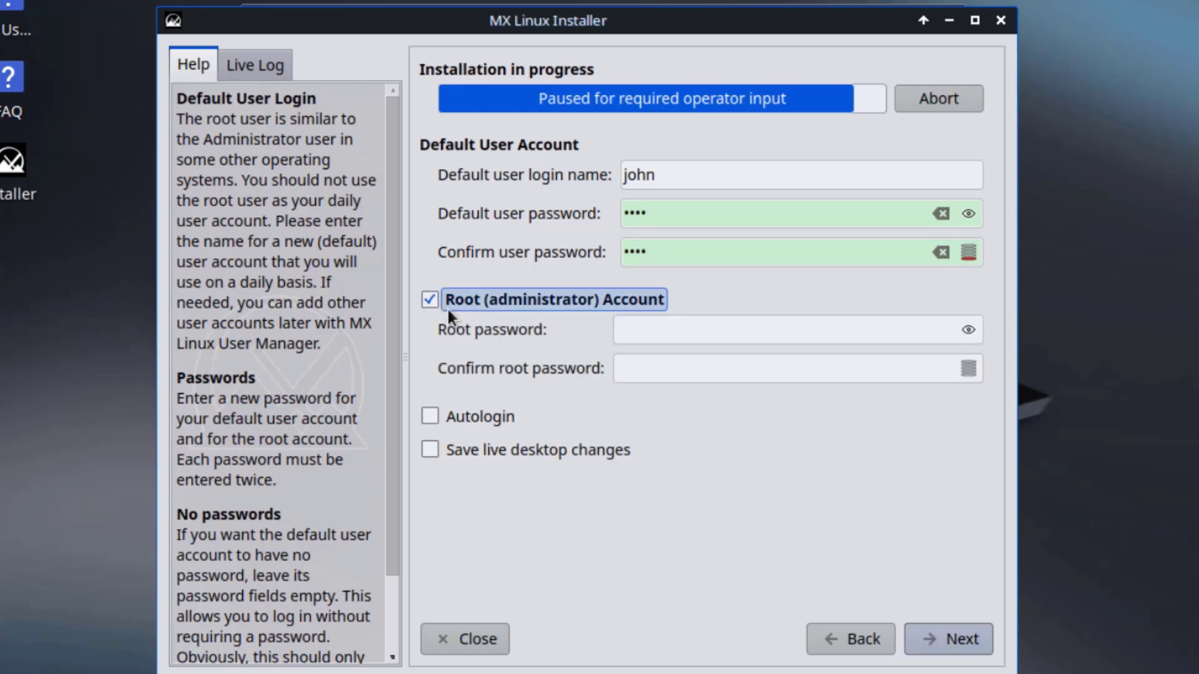
left_click(649, 326)
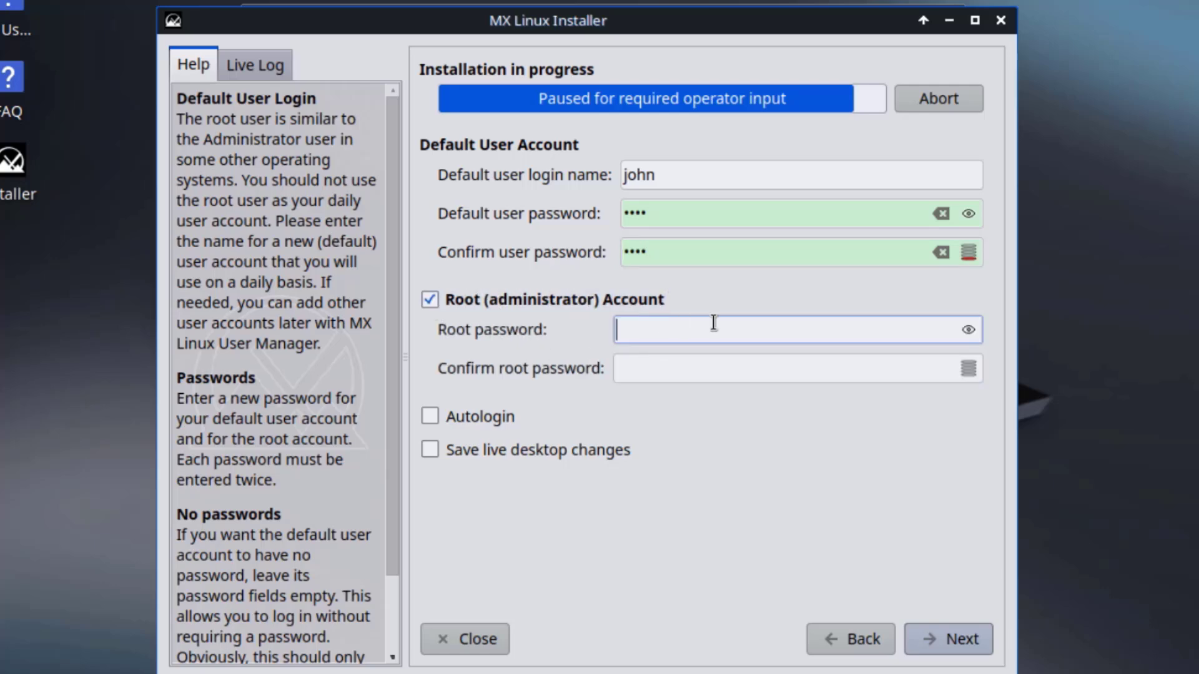
type("••••")
left_click(650, 367)
type("••••")
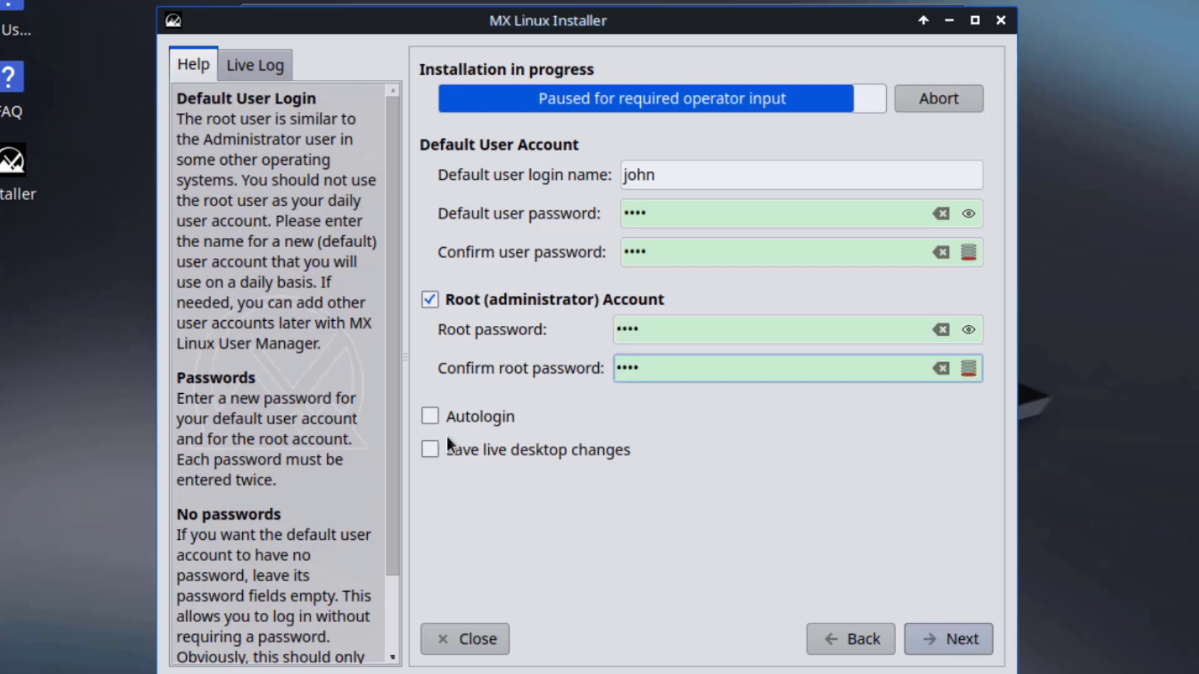
left_click(950, 637)
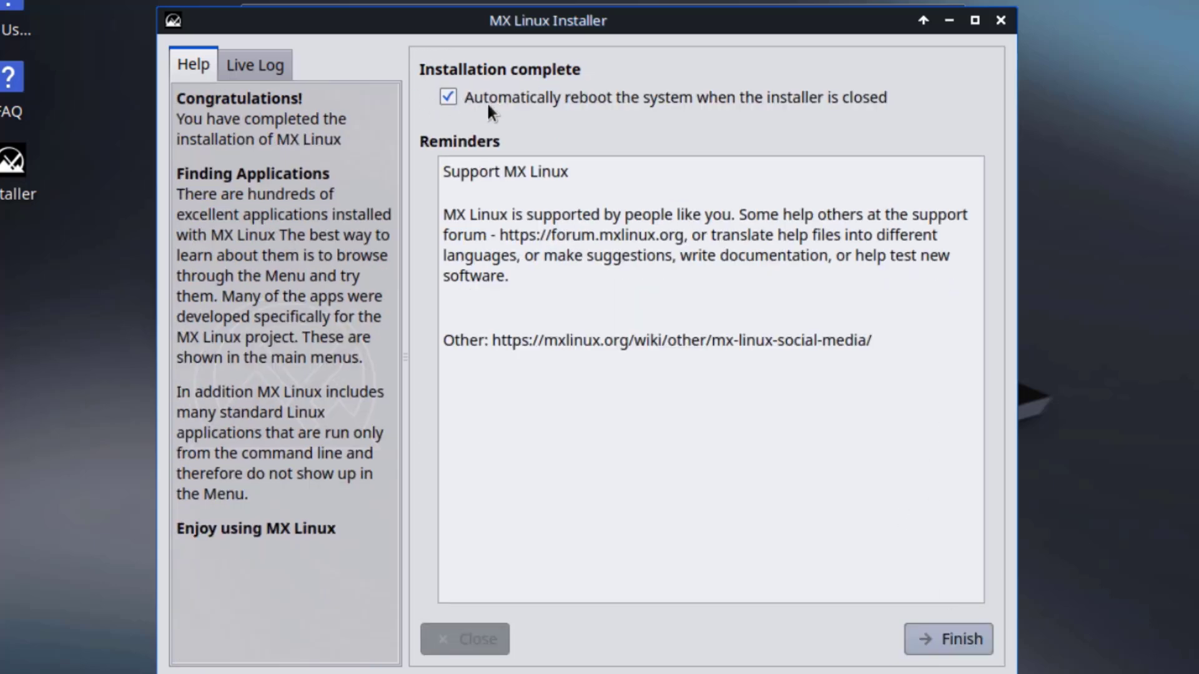
Finish the installer with automatic reboot, and log in to the installed system with the user's account password.
left_click(971, 637)
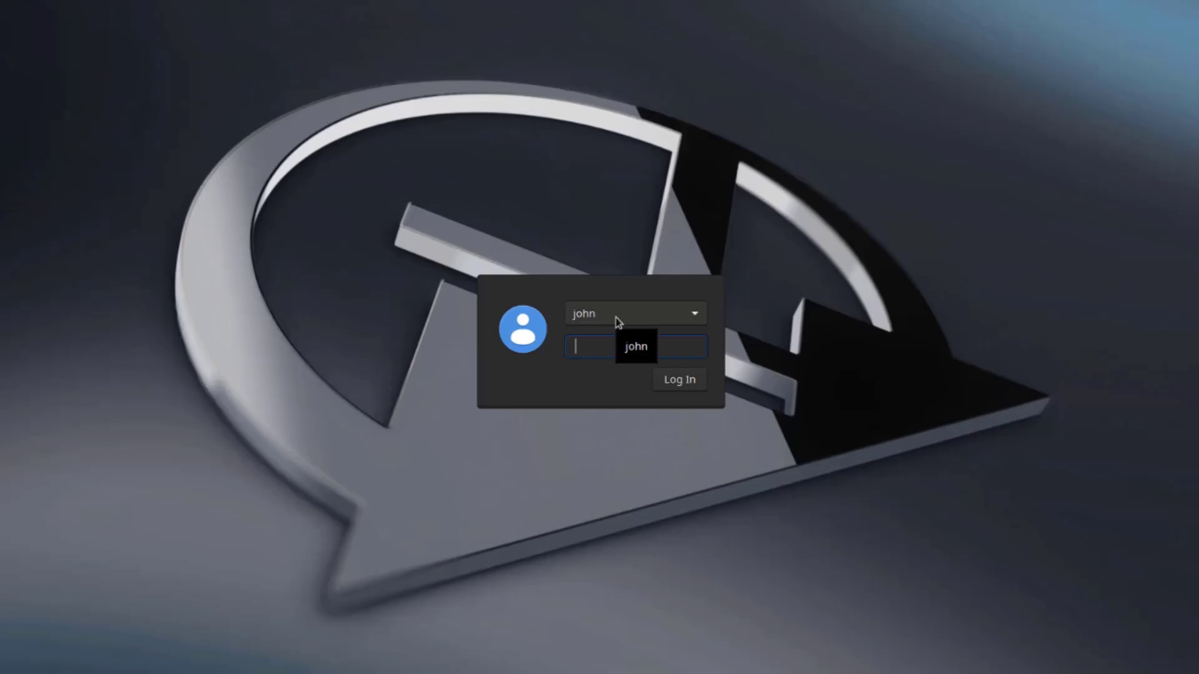
type("••")
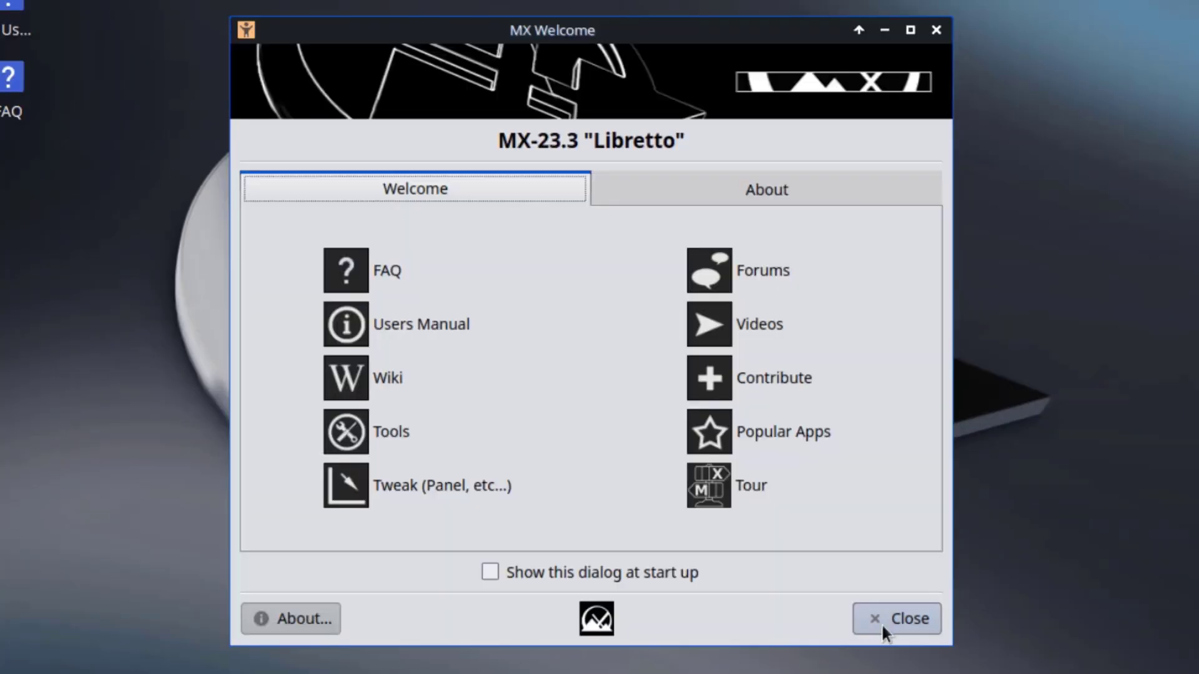
Close the MX Welcome window and open the applications menu.
left_click(882, 621)
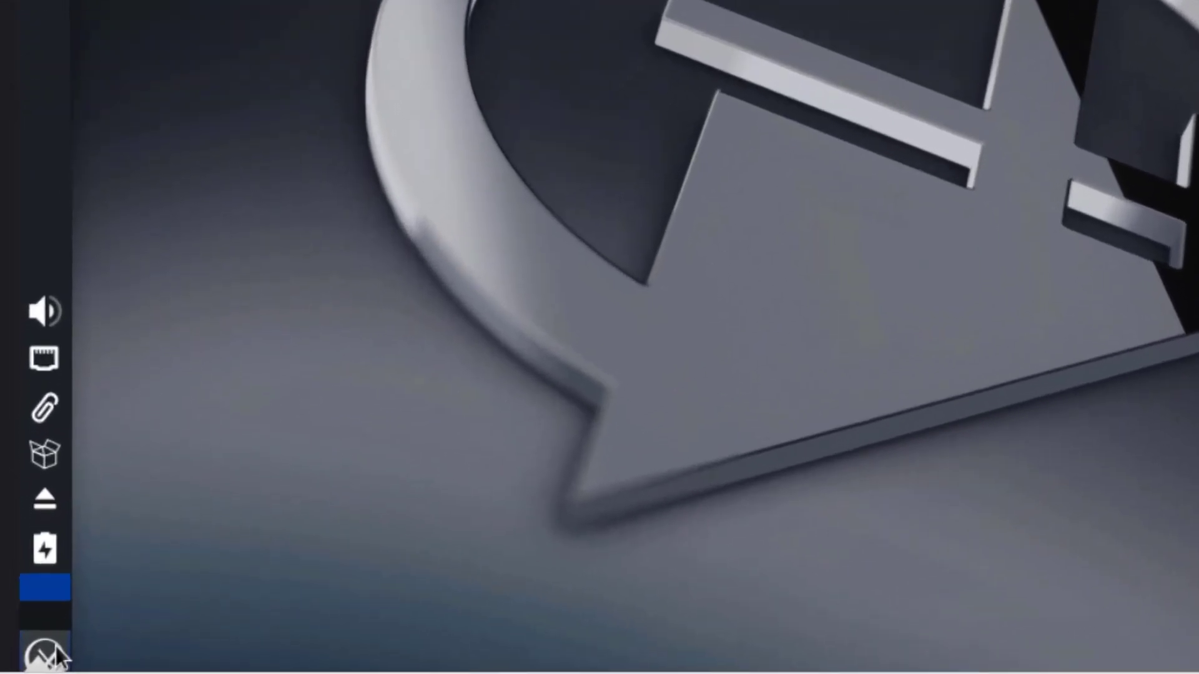
left_click(55, 652)
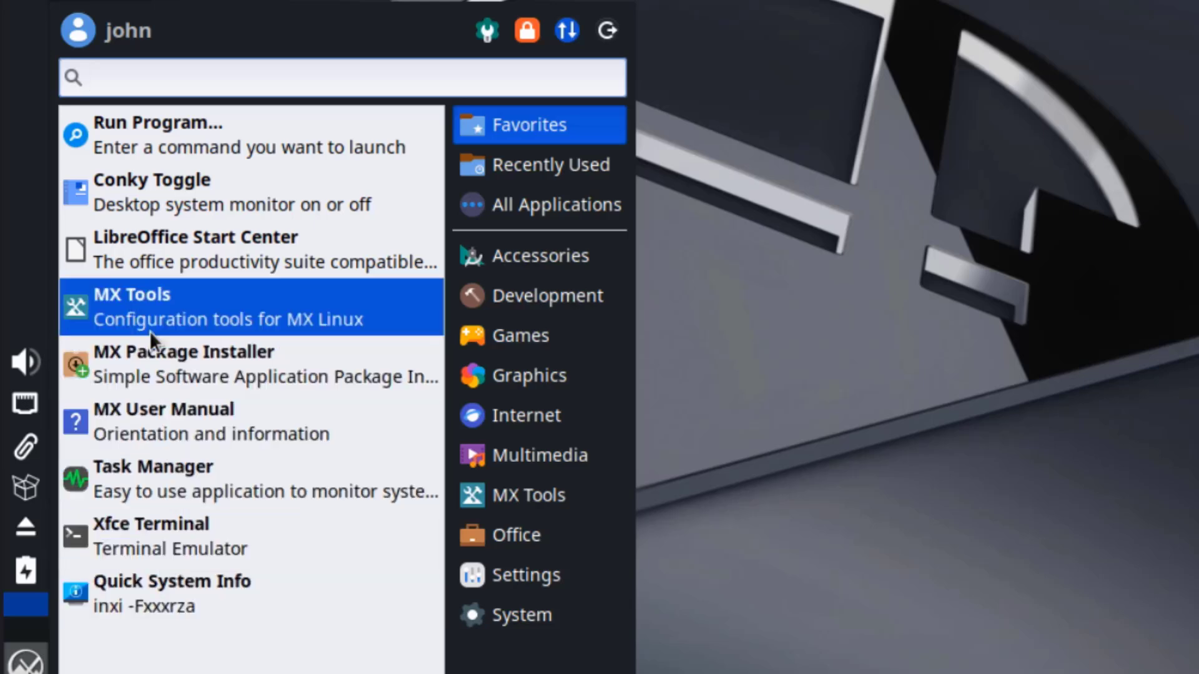
Look through the recently used applications, the full application list and the Accessories category in the applications menu.
left_click(493, 165)
left_click(508, 197)
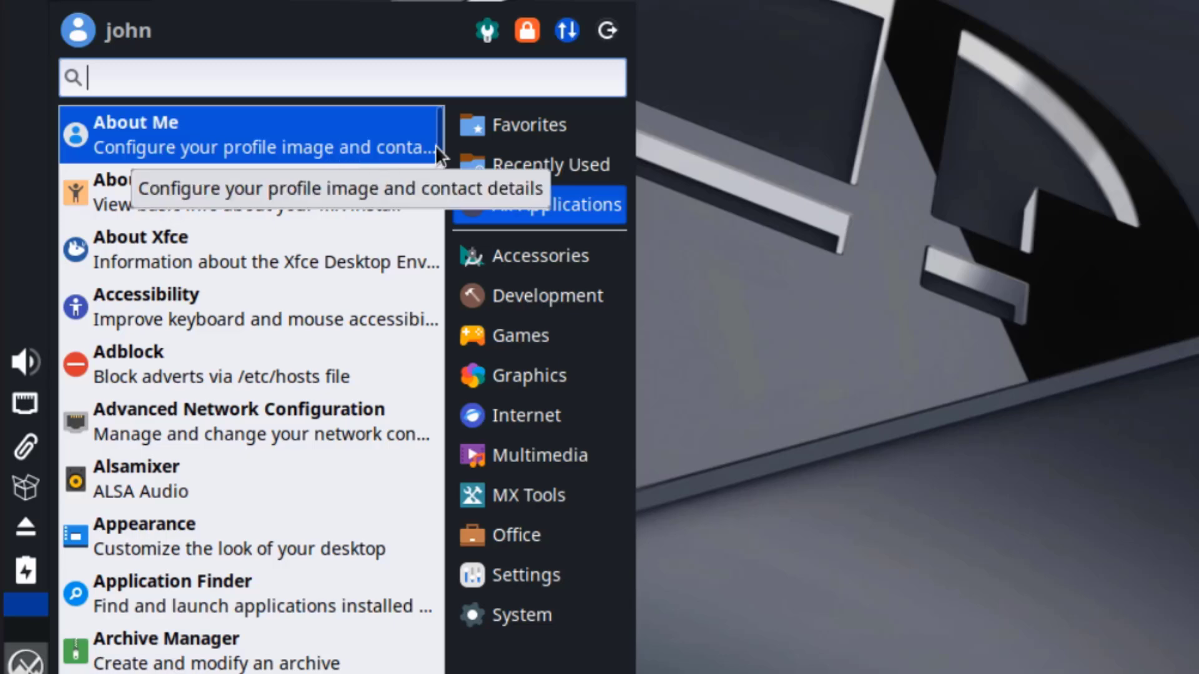
left_click_drag(436, 138, 441, 345)
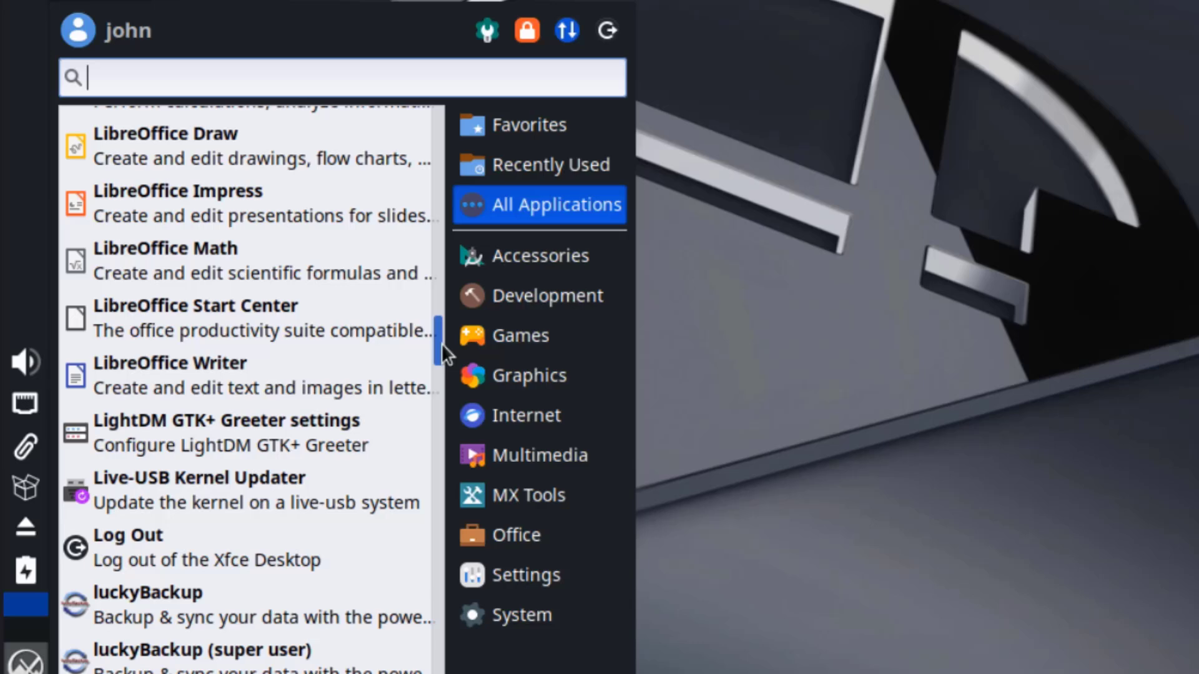
left_click_drag(441, 344, 427, 659)
left_click(470, 241)
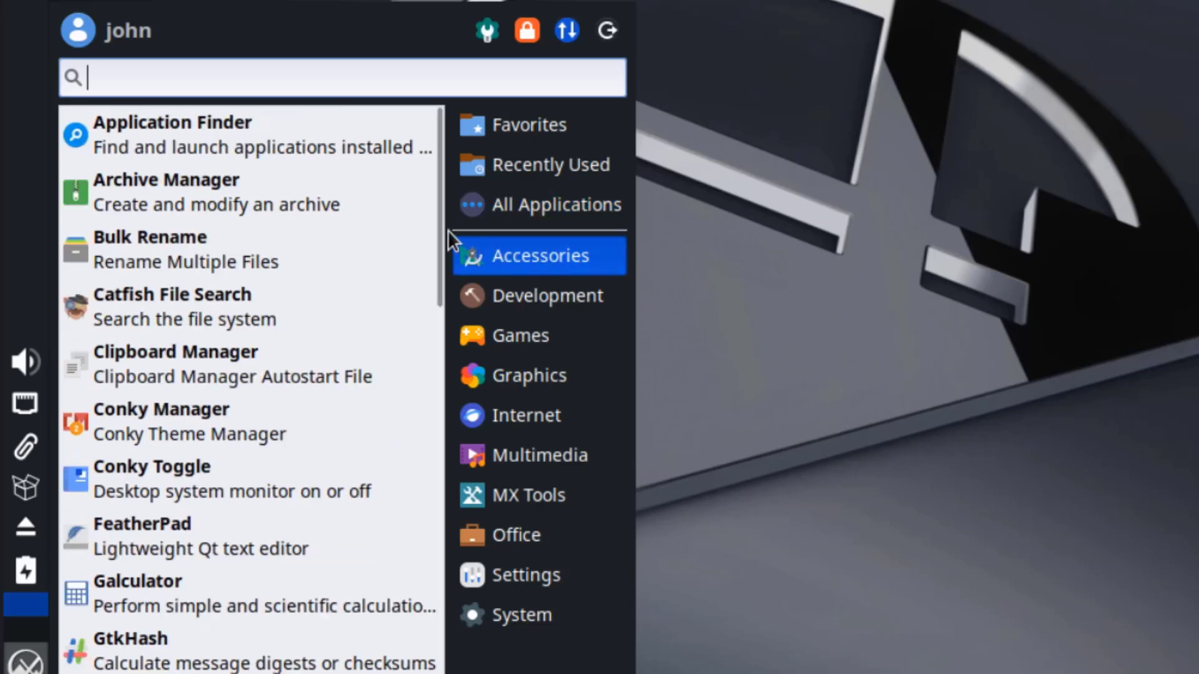
left_click_drag(433, 230, 422, 578)
Examine the programs in the Development, Games, Graphics, Internet, Multimedia and MX Tools categories.
left_click(518, 291)
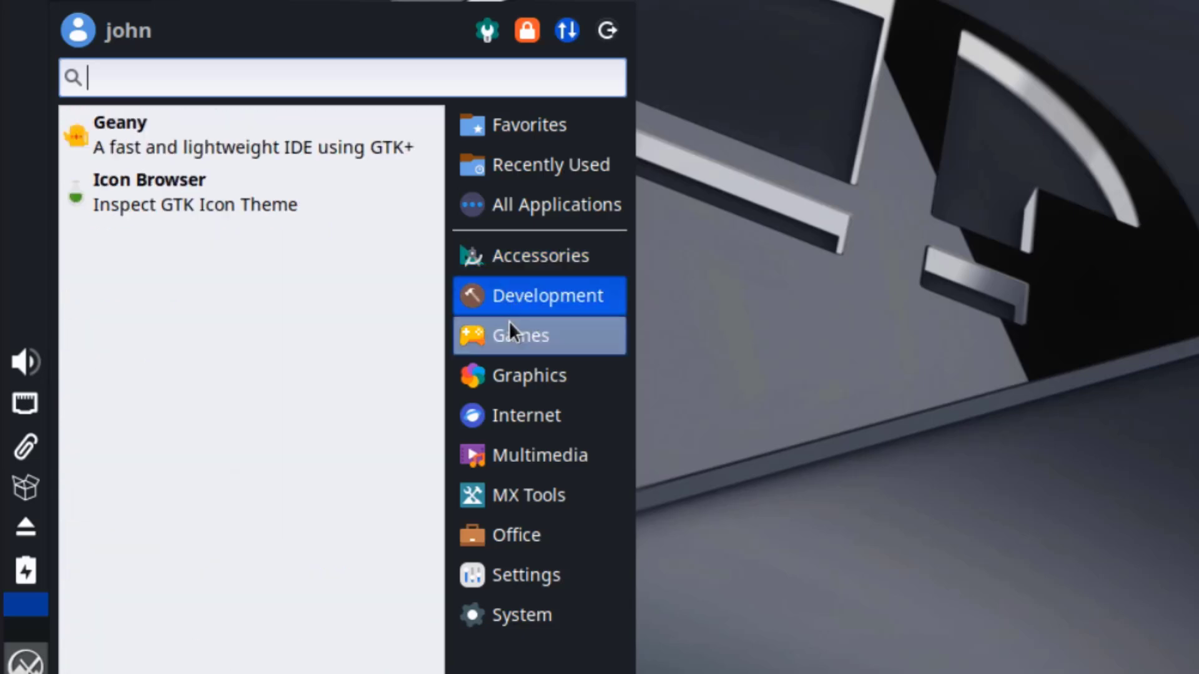
left_click(504, 340)
left_click(501, 384)
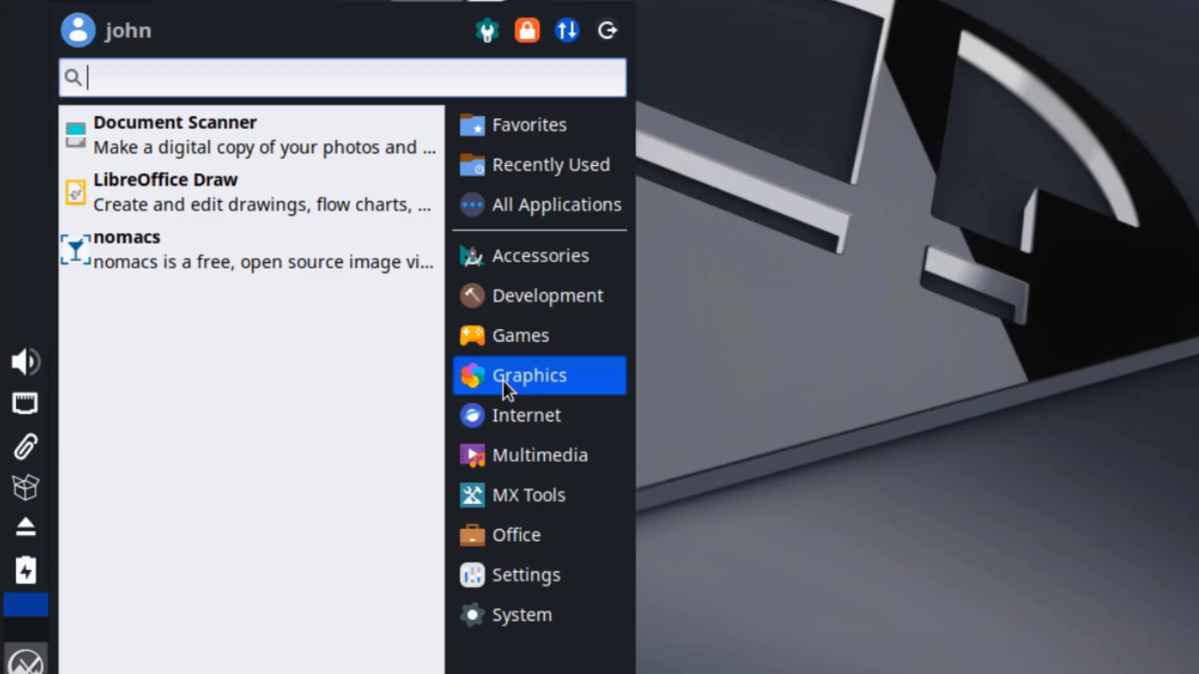
left_click(501, 412)
left_click(506, 454)
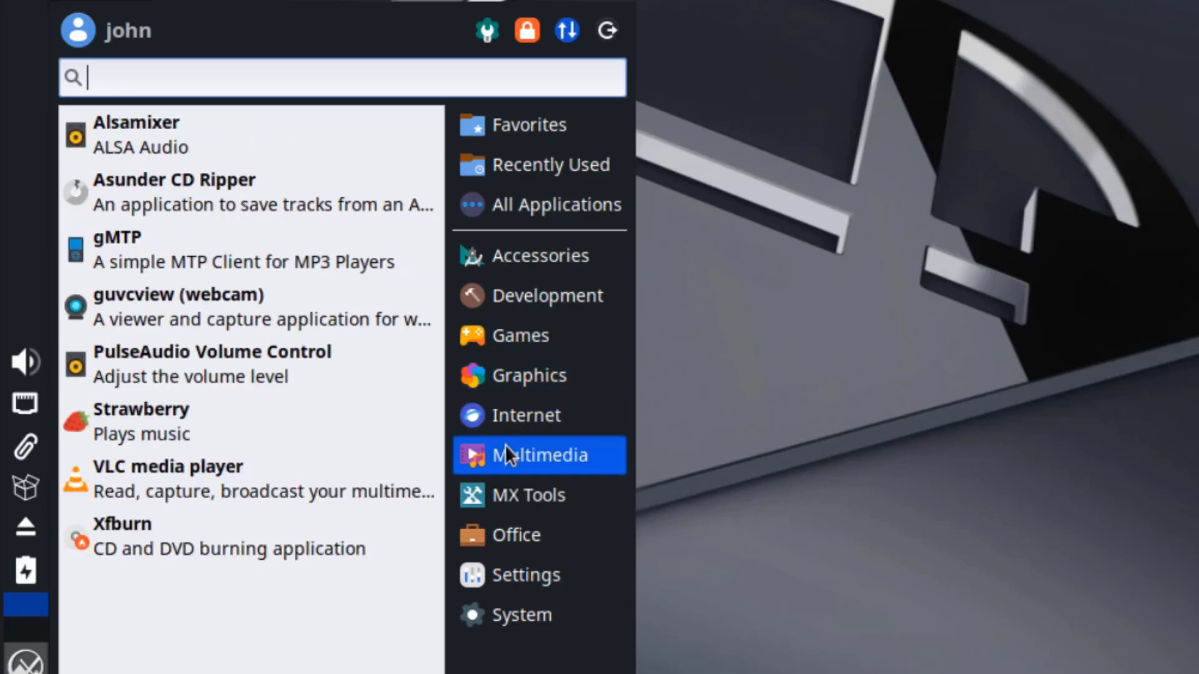
left_click(526, 493)
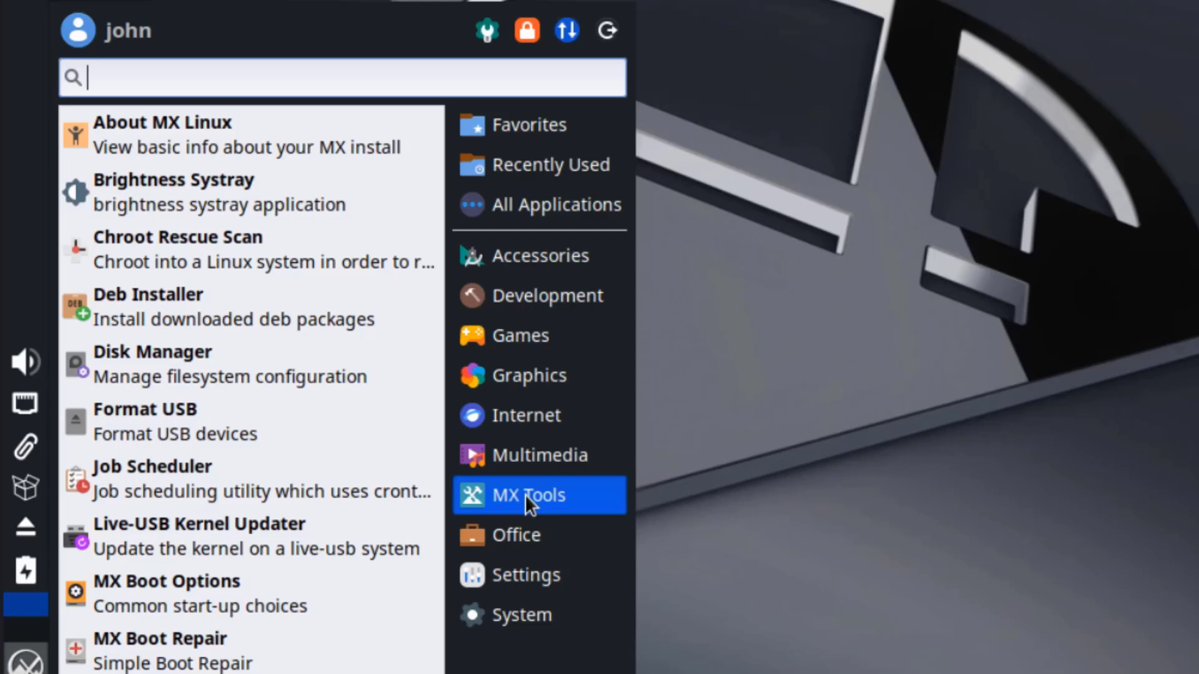
left_click_drag(433, 232, 441, 624)
Examine the programs in the Office, Settings and System categories down to the end of the System list.
left_click(492, 535)
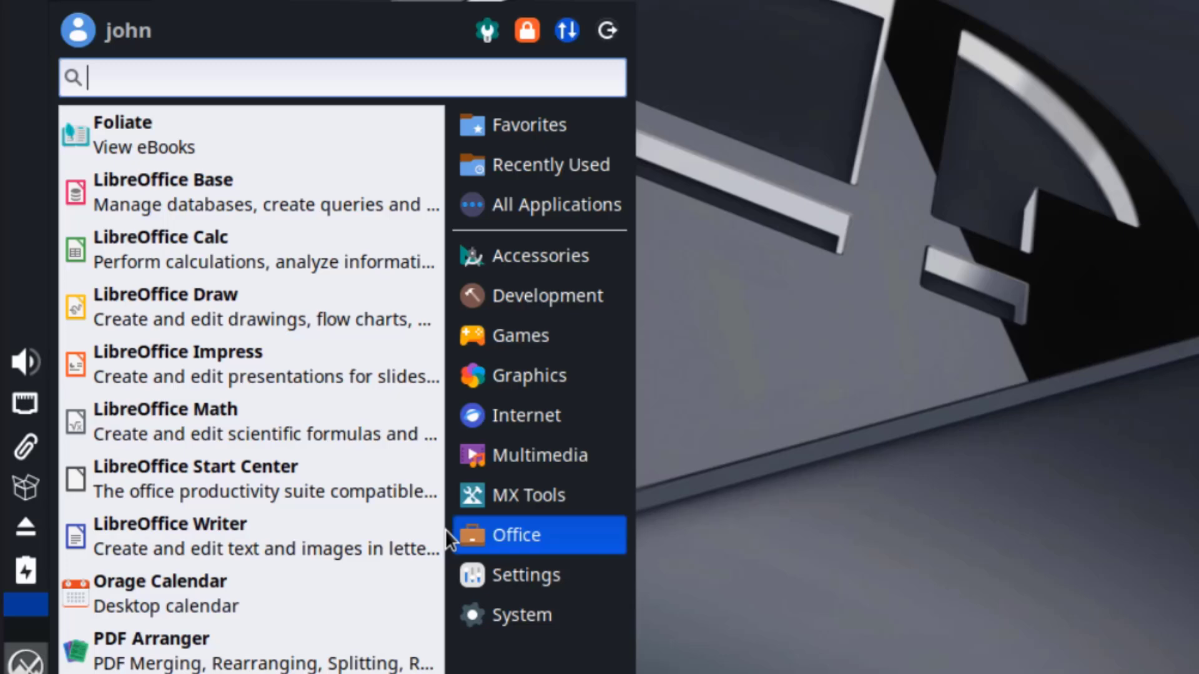
left_click(504, 572)
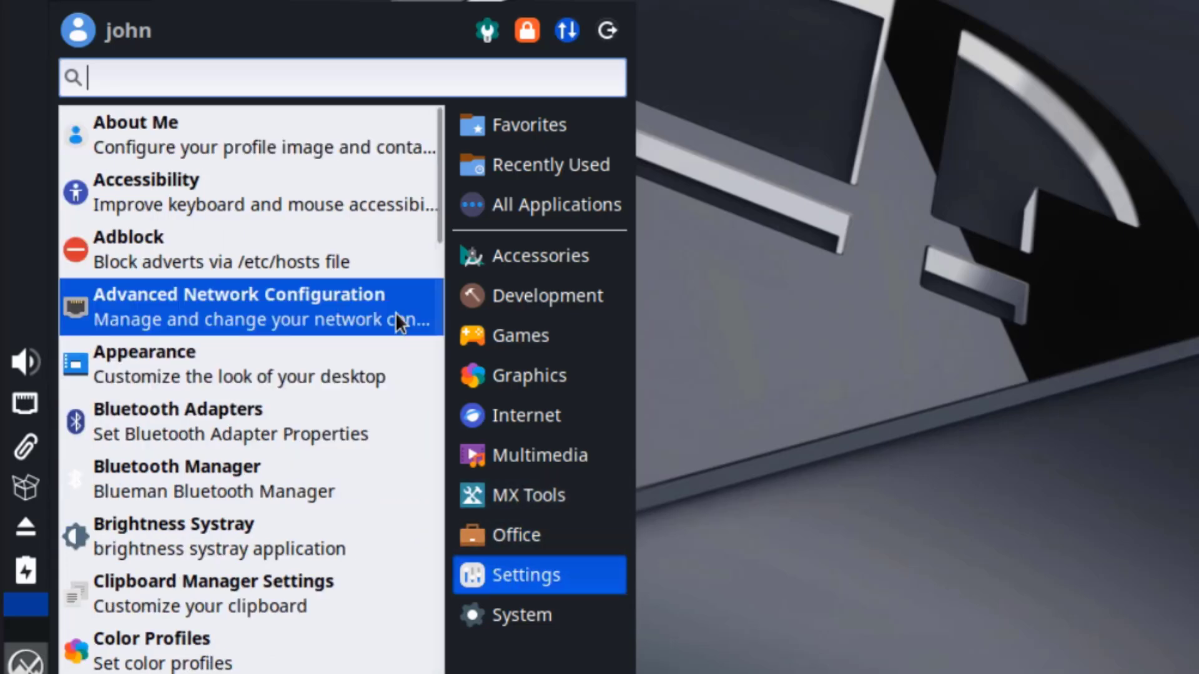
scroll(433, 225, "down", 1)
left_click_drag(433, 225, 441, 632)
left_click(527, 617)
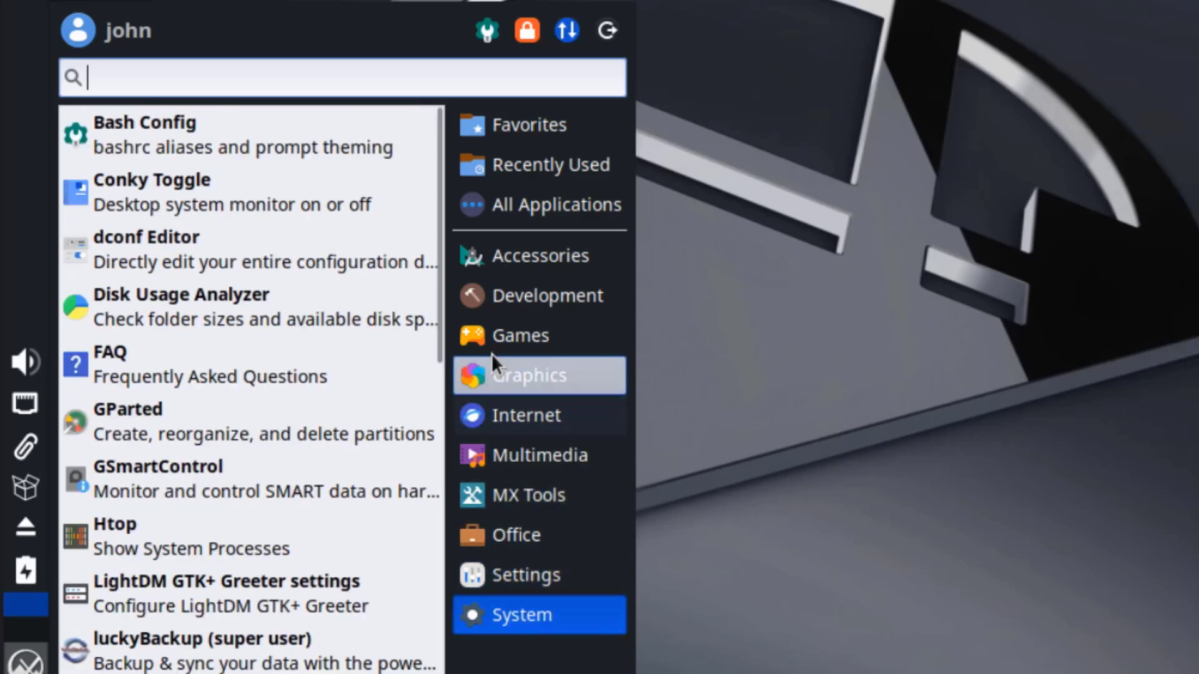
left_click_drag(437, 329, 436, 672)
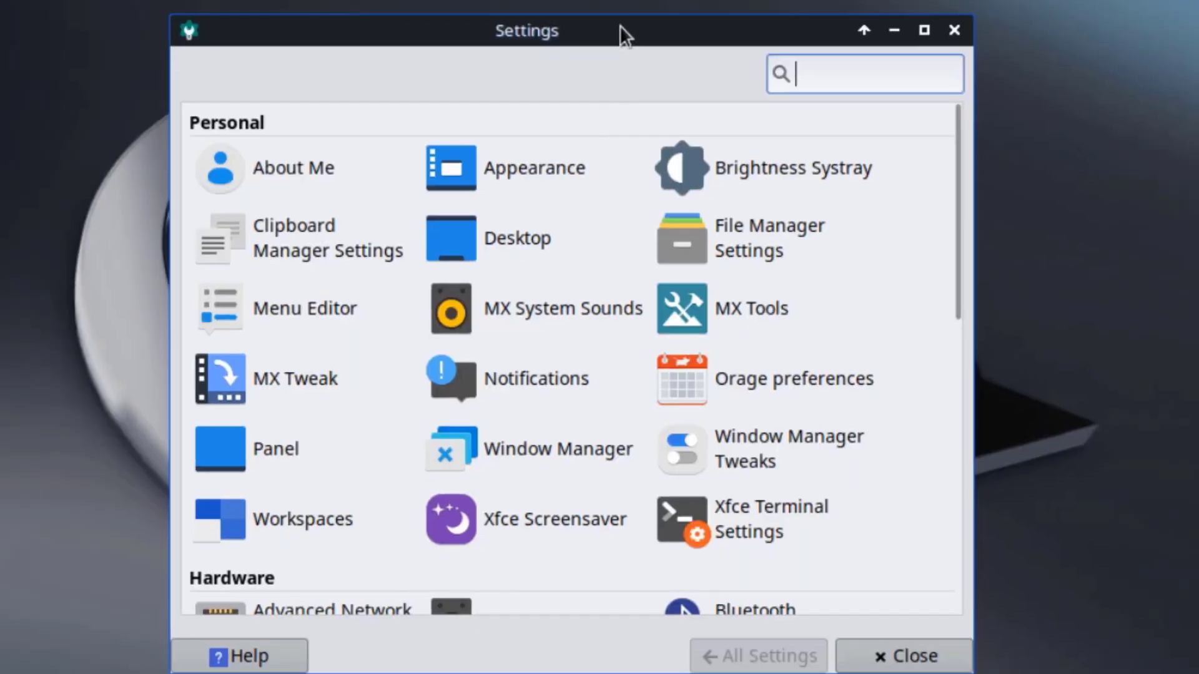
Reposition the Settings window and look through its Personal, Hardware and System sections.
left_click_drag(619, 25, 538, 29)
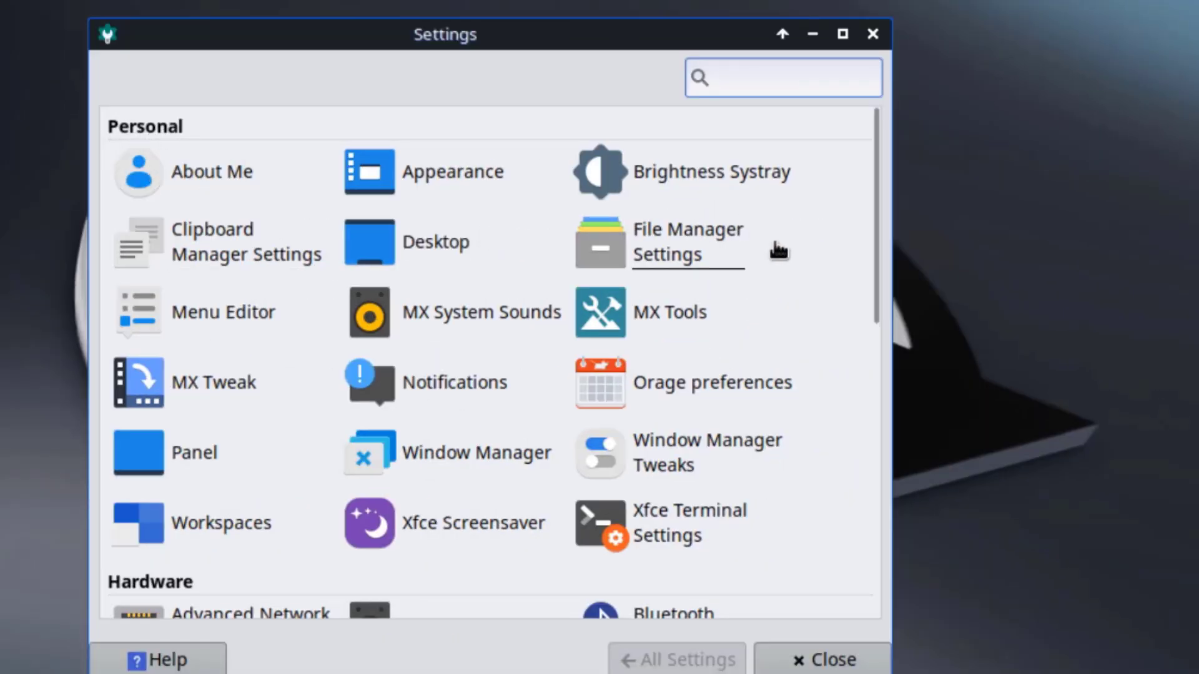
scroll(763, 467, "down", 3)
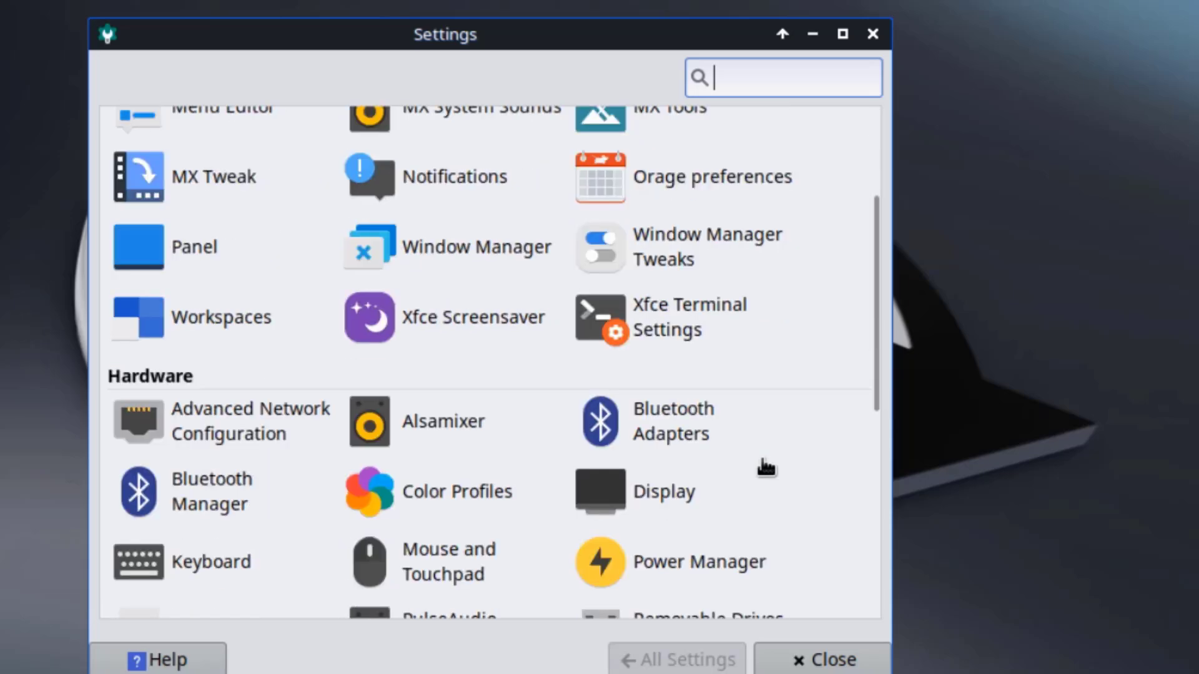
scroll(752, 455, "up", 1)
scroll(750, 447, "down", 2)
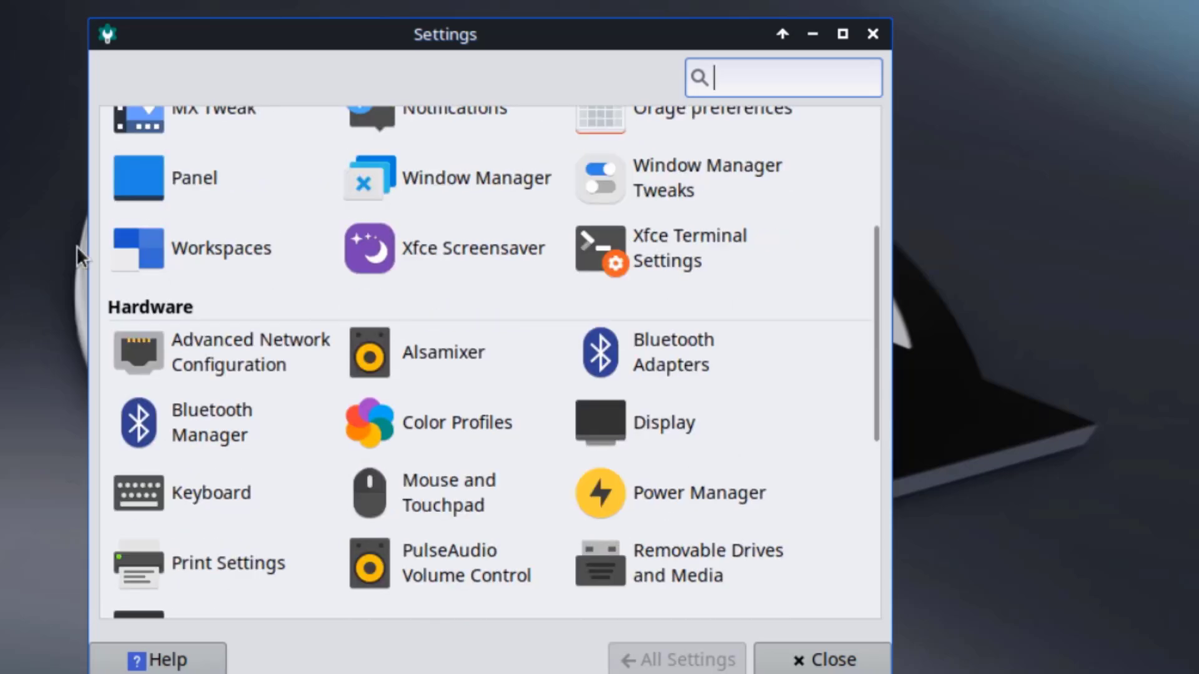
scroll(785, 490, "down", 2)
scroll(789, 485, "down", 4)
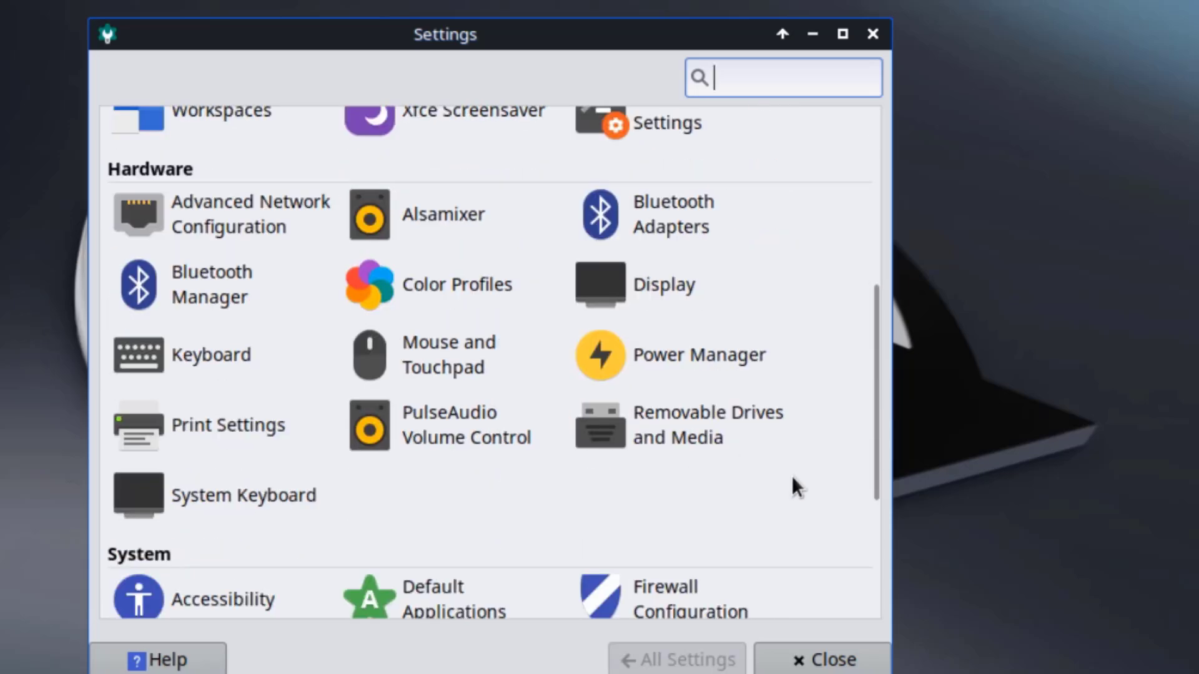
scroll(791, 487, "down", 6)
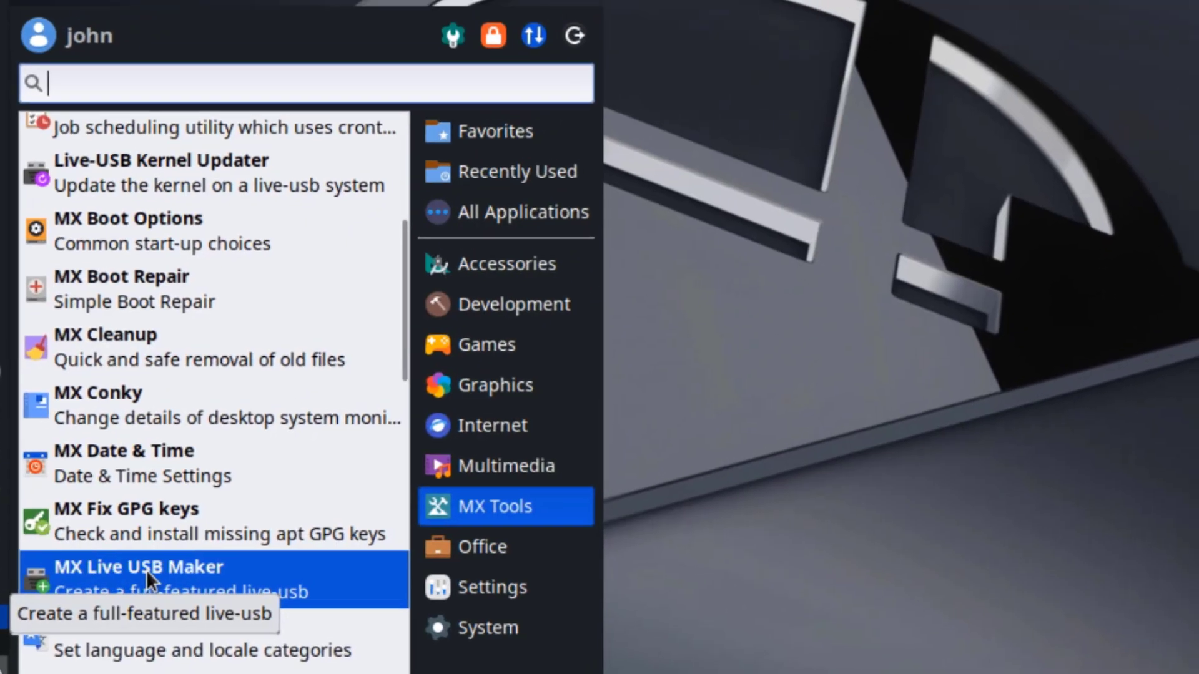
Open MX Live USB Maker and try its Dry run, Encrypt and Clone a mounted live system options.
left_click(156, 549)
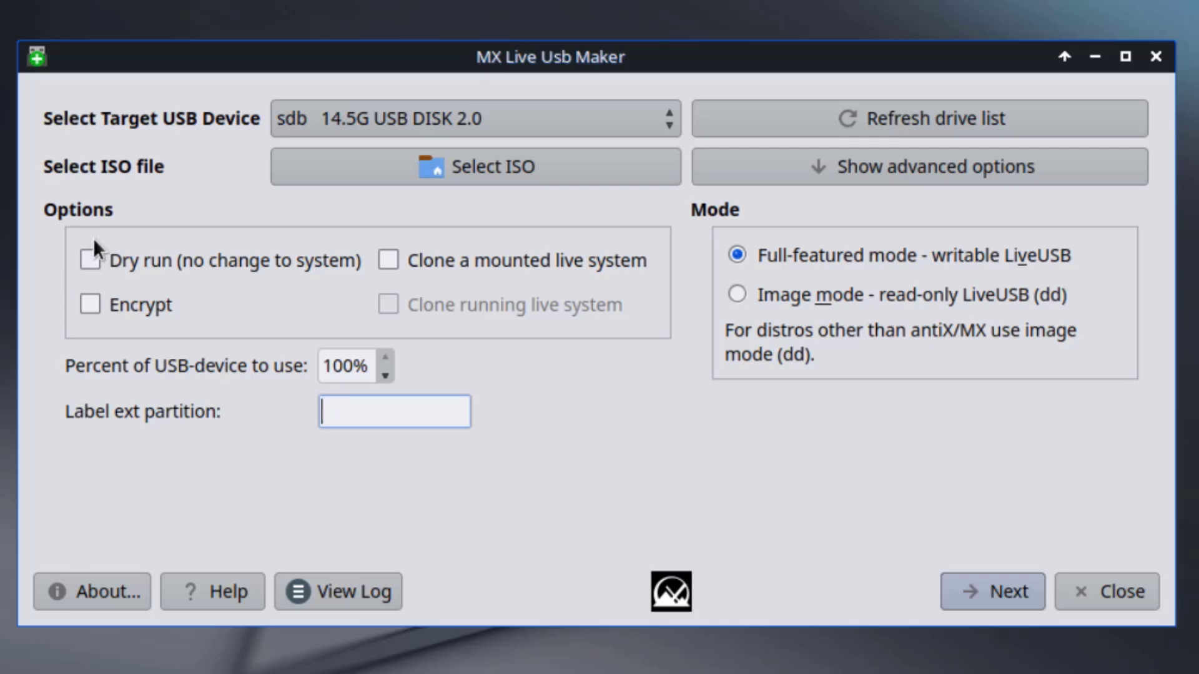
left_click(90, 257)
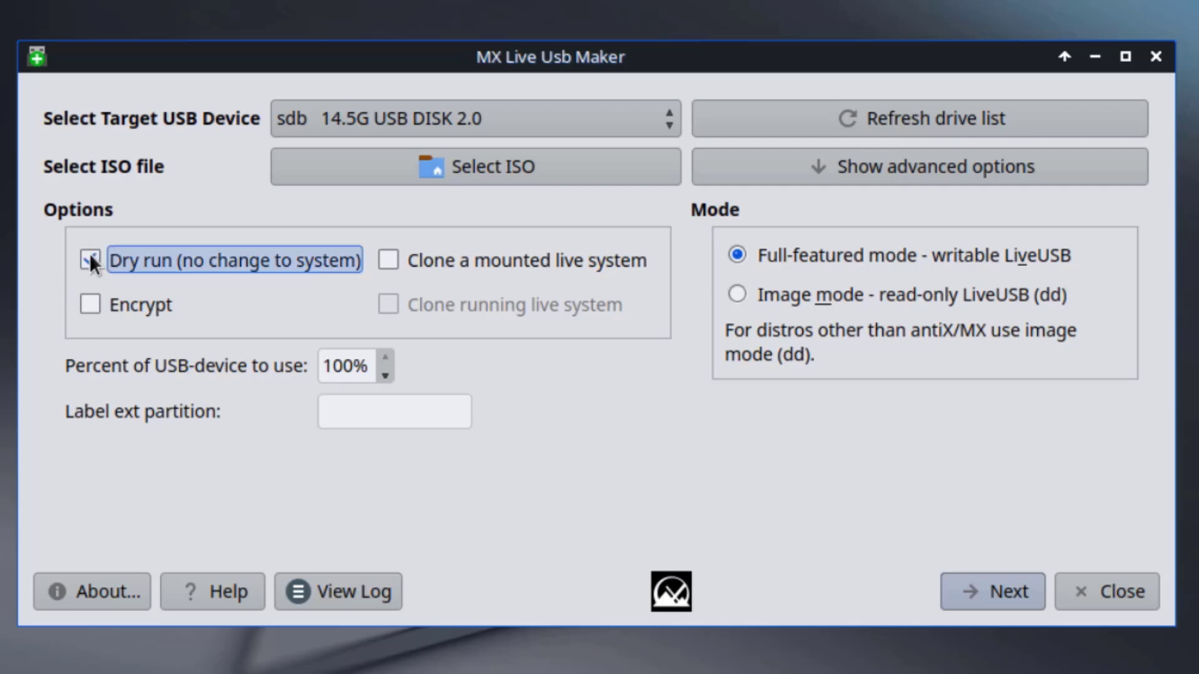
left_click(89, 306)
left_click(441, 269)
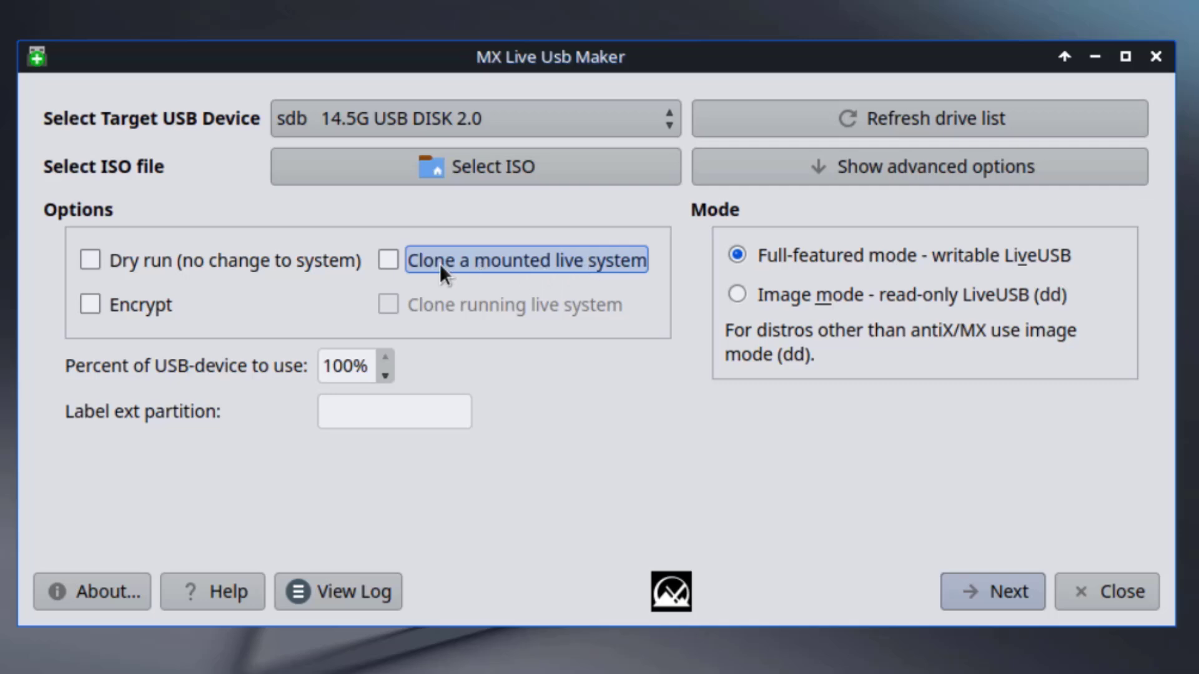
left_click(395, 260)
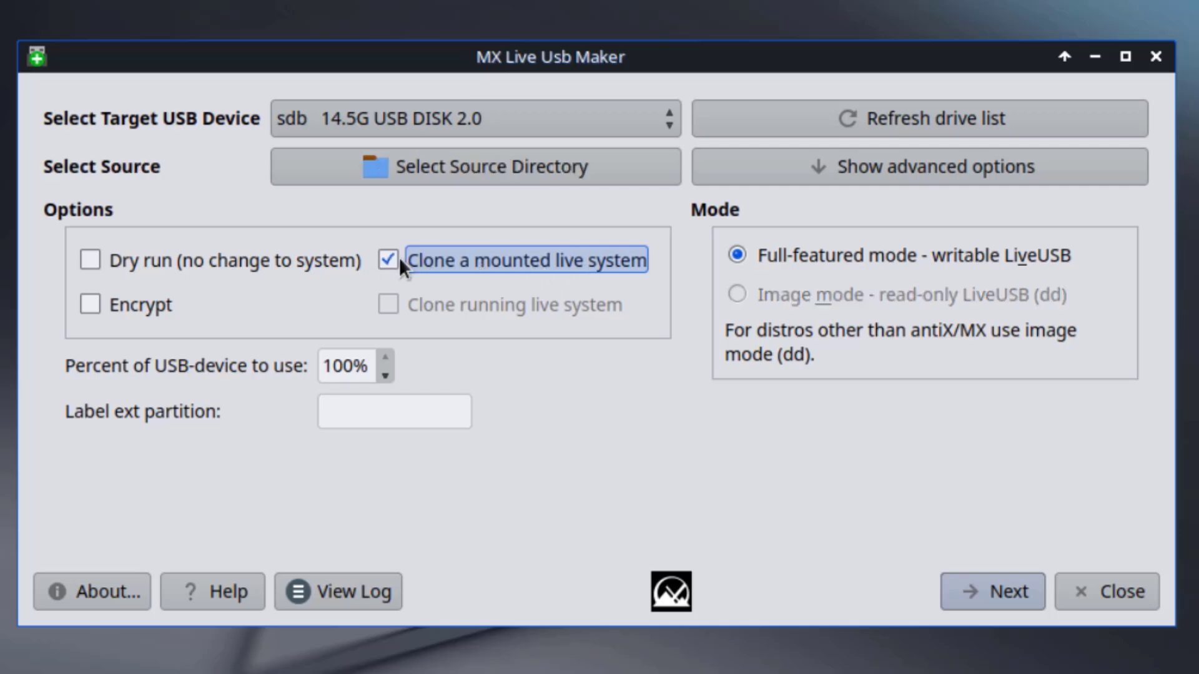
View the source directory chooser for cloning, cancel it, and turn off Clone a mounted live system.
left_click(453, 167)
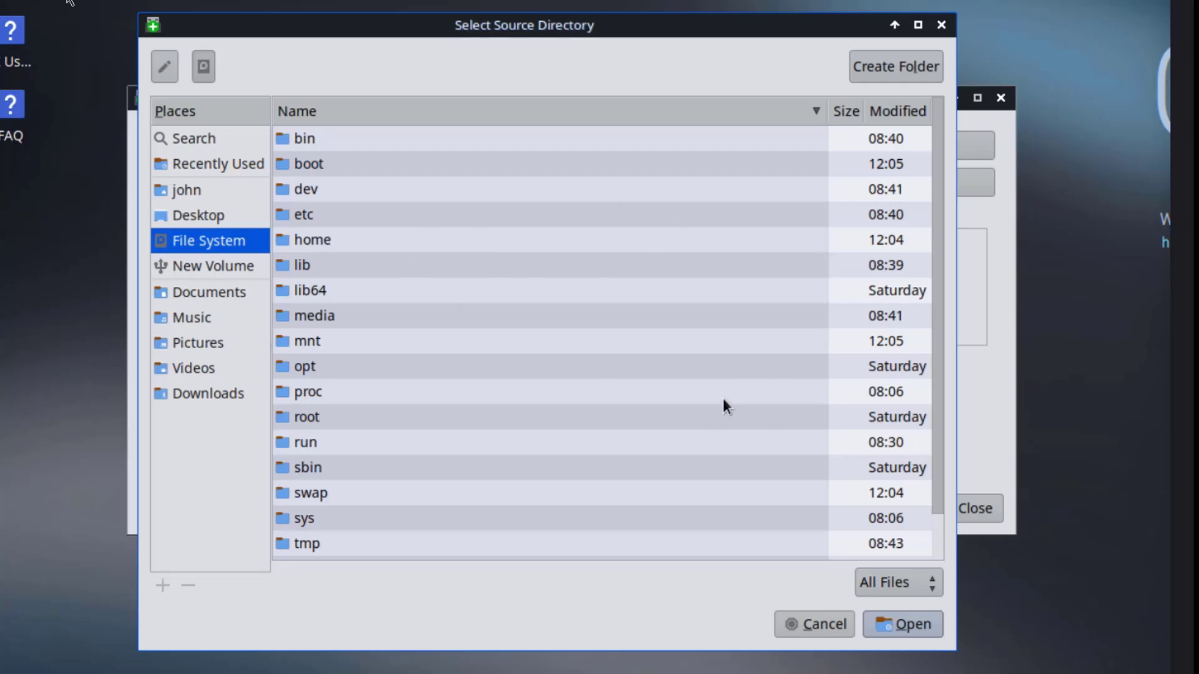
left_click(814, 624)
left_click(413, 248)
Show the advanced options of MX Live USB Maker, try GPT partitioning, and close the tool.
left_click(829, 162)
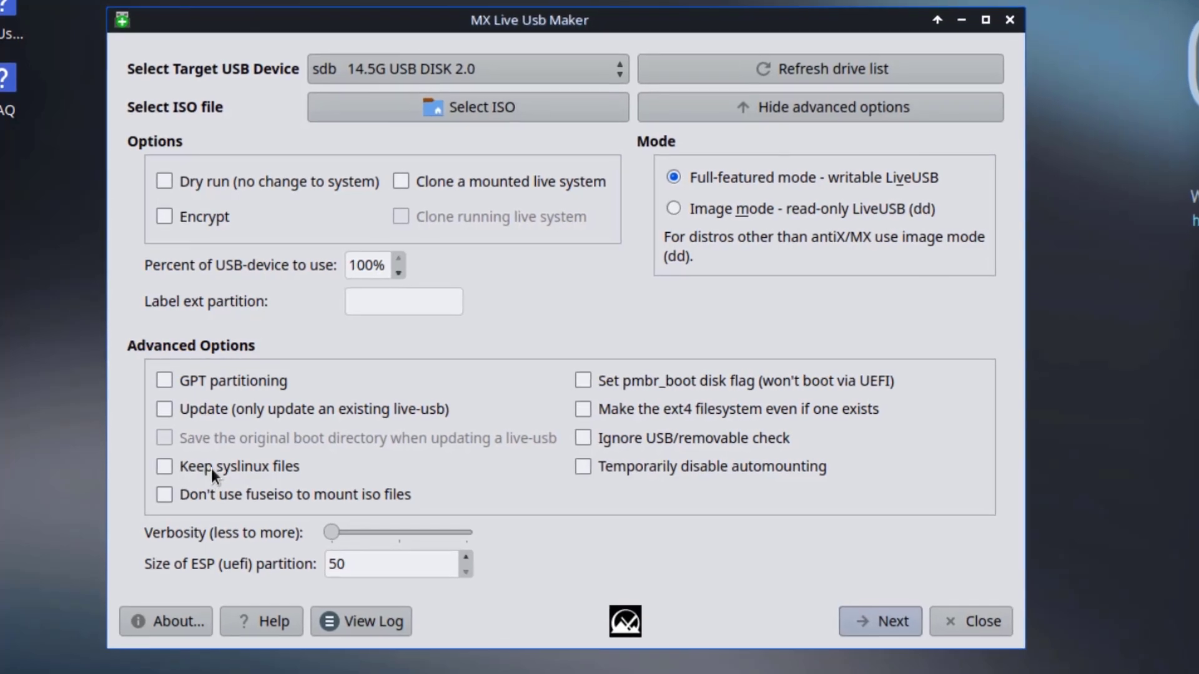
left_click(164, 382)
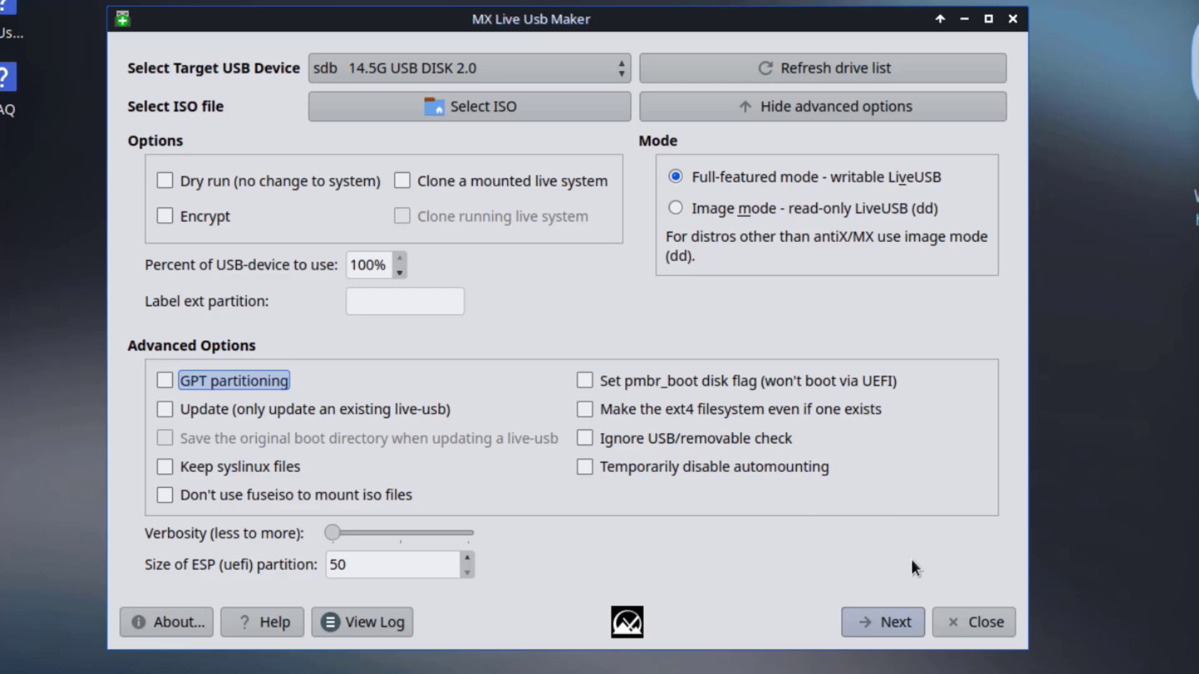
left_click(956, 623)
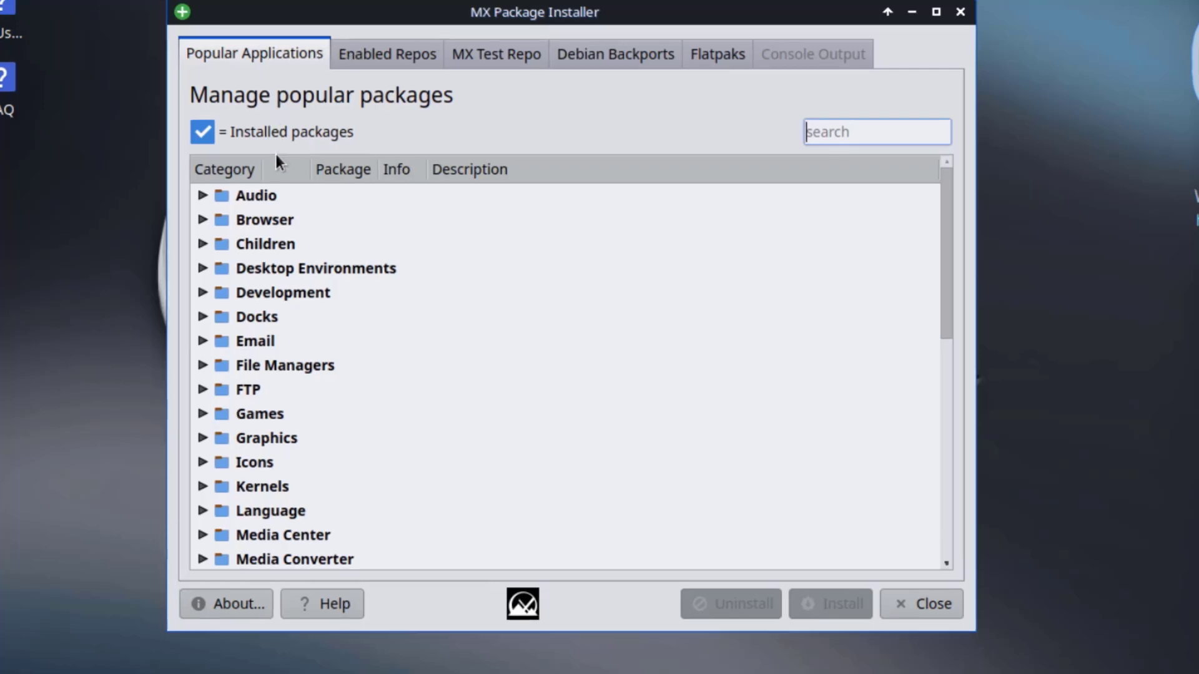
Expand the Audio category in MX Package Installer's popular applications and highlight the Audacity package.
left_click(203, 196)
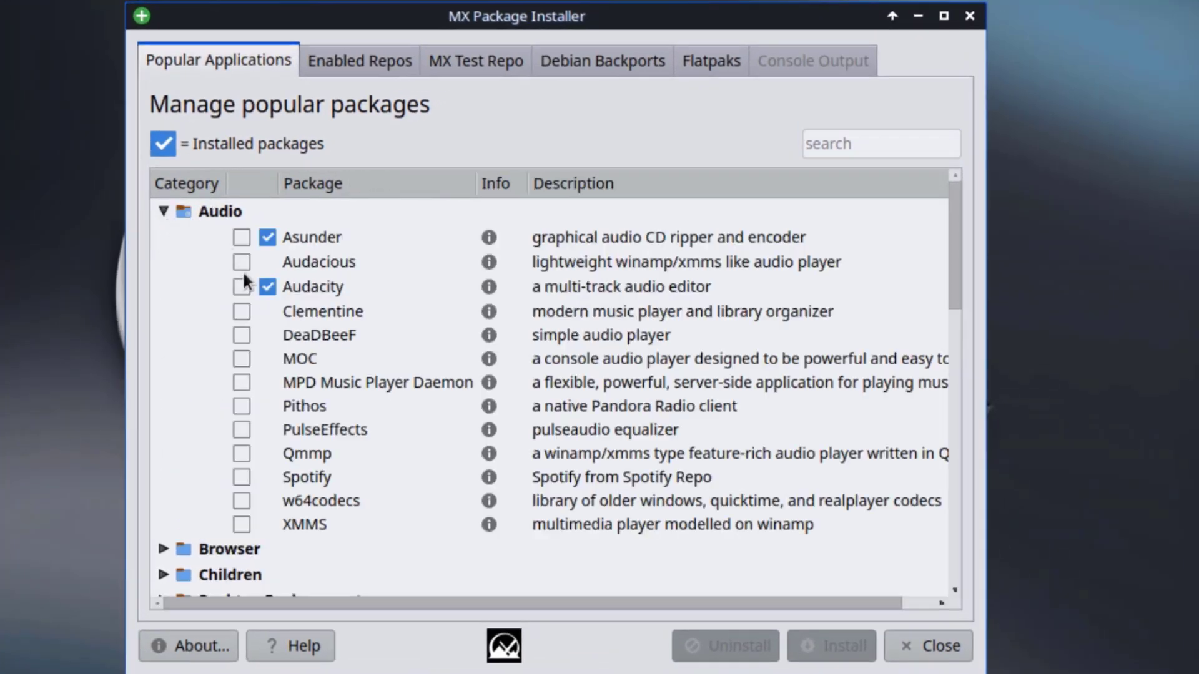
left_click(258, 281)
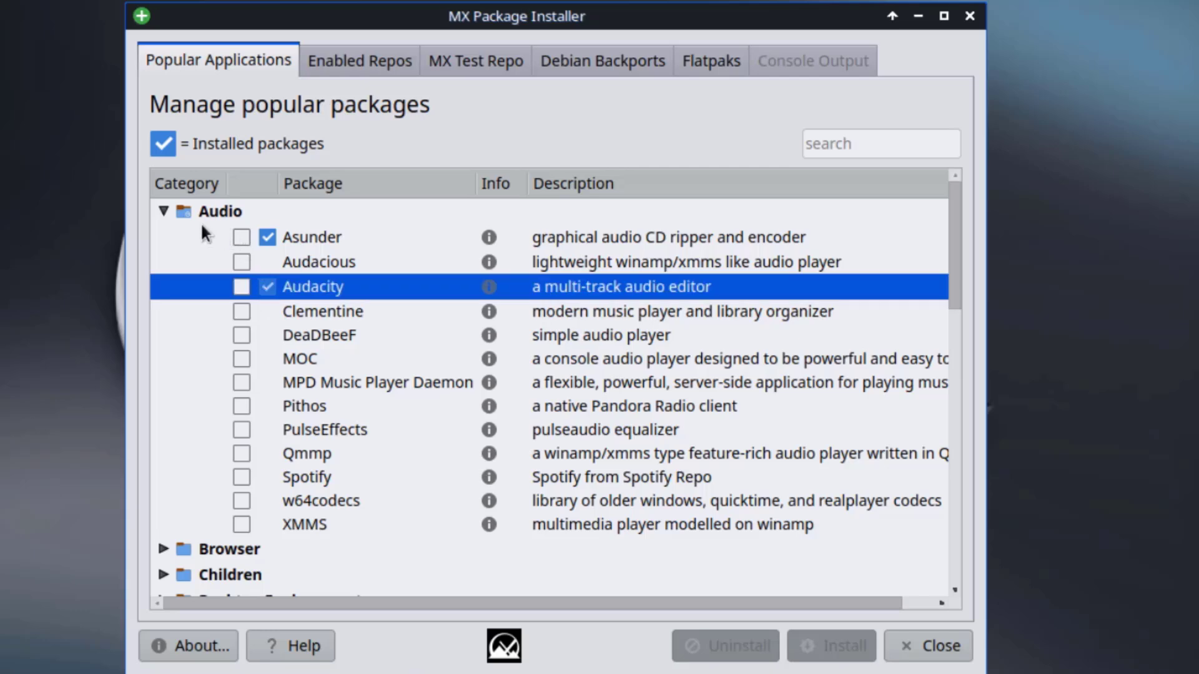
scroll(486, 308, "down", 2)
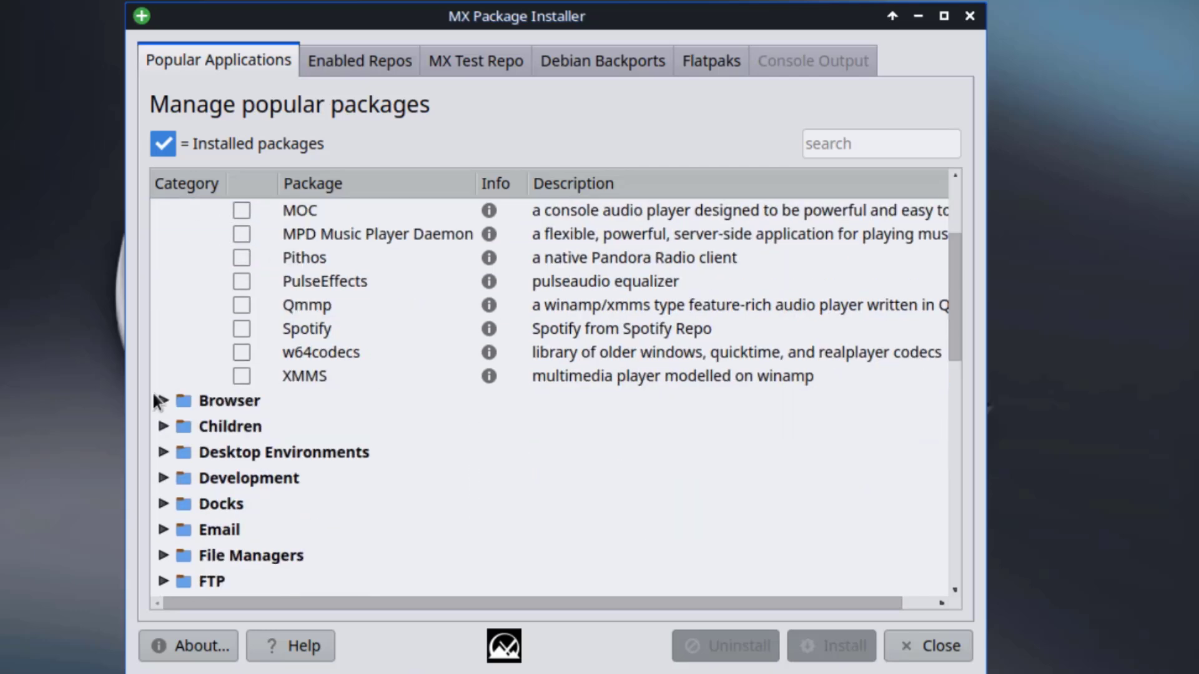
Expand the Browser category and mark the Brave browser for installation.
left_click(163, 401)
scroll(462, 409, "down", 2)
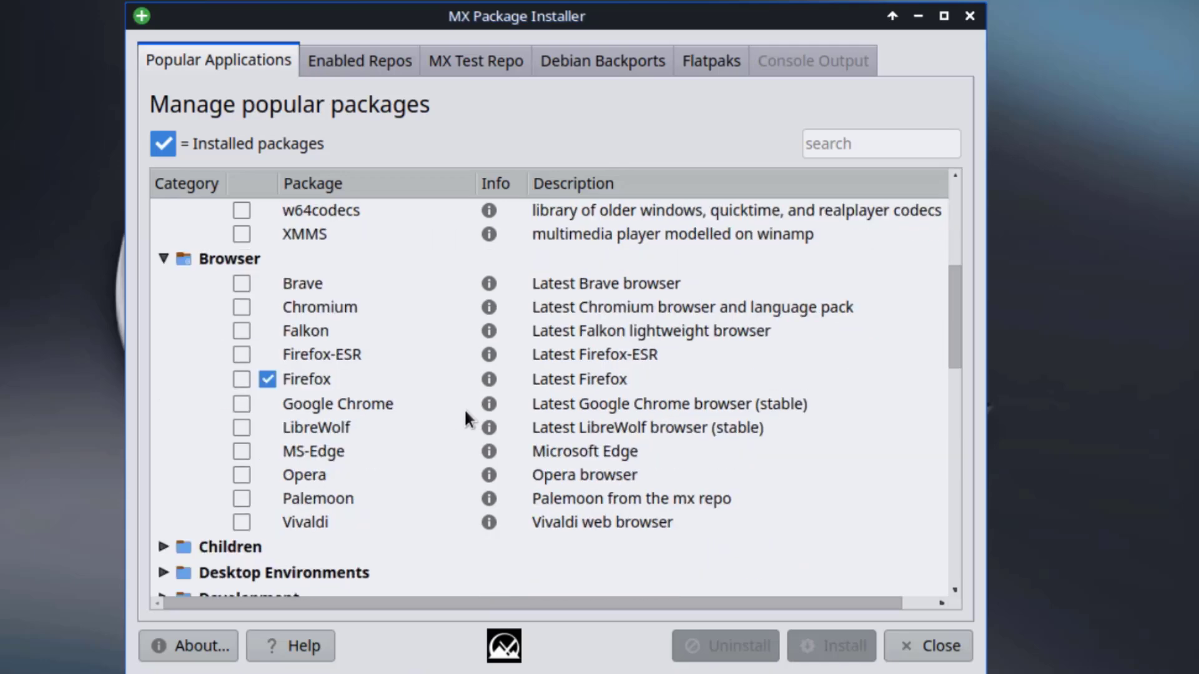
left_click(240, 282)
scroll(408, 360, "down", 4)
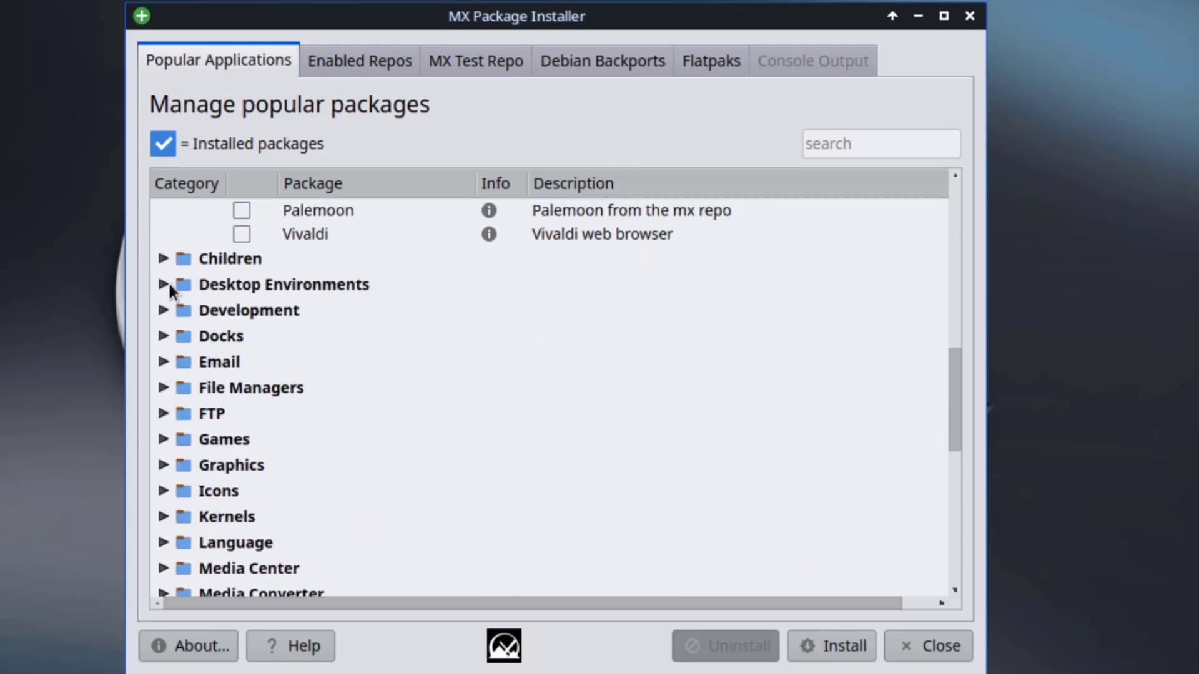
Expand the Desktop Environments and Email categories and examine the packages they offer.
left_click(166, 281)
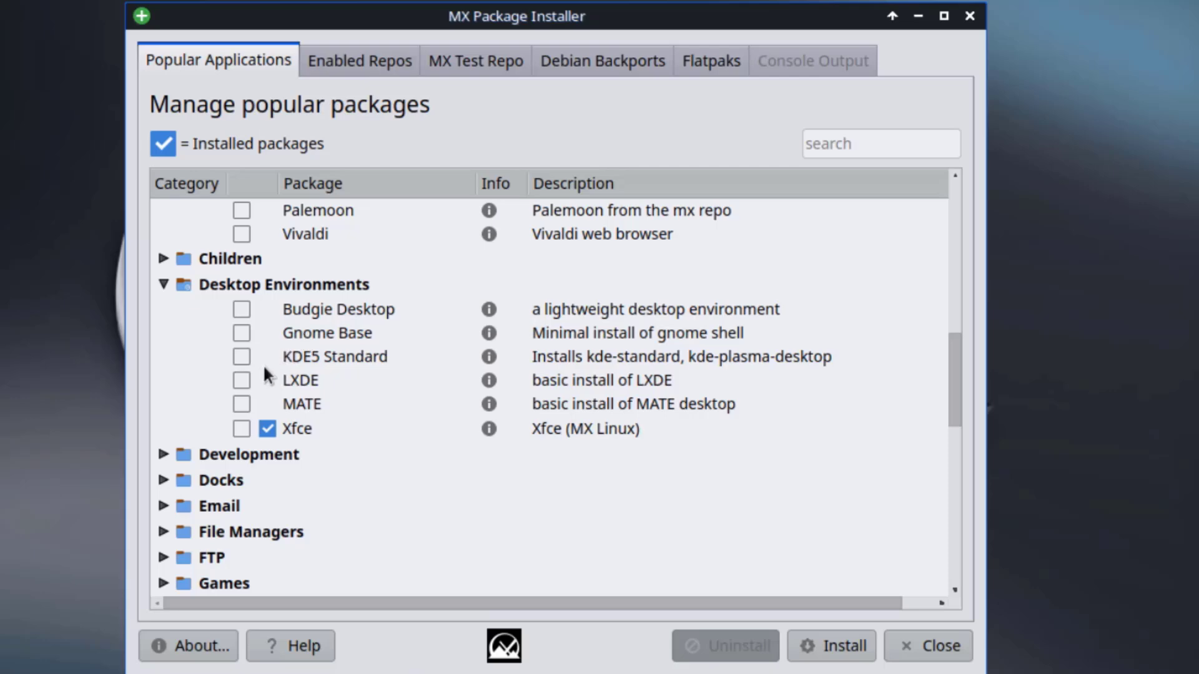
scroll(207, 337, "down", 3)
left_click(164, 289)
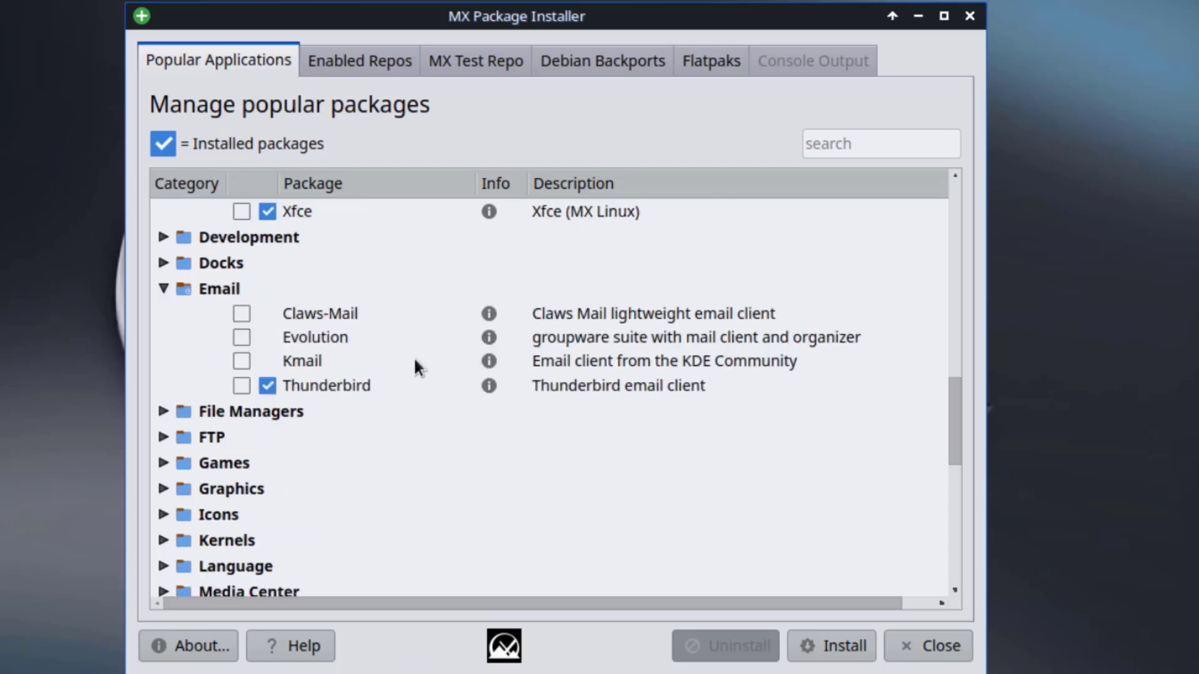
scroll(323, 370, "down", 5)
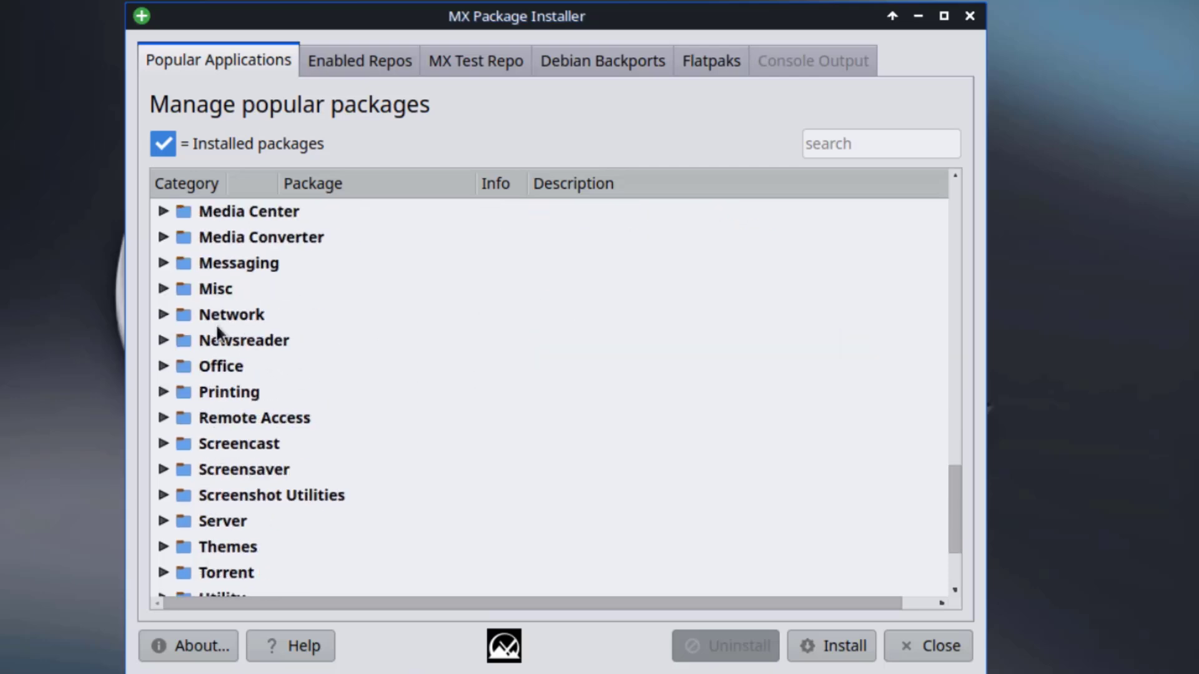
Expand the Network category and look through its packages and the categories that follow it.
left_click(164, 315)
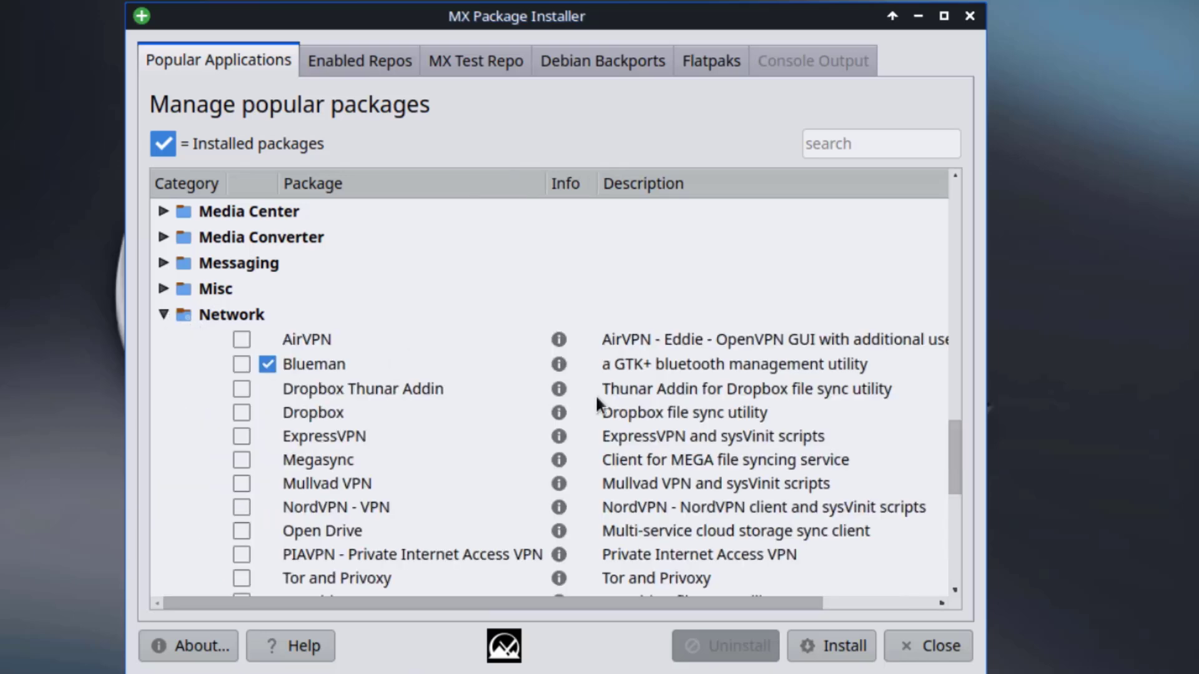
scroll(663, 401, "down", 3)
scroll(663, 402, "up", 1)
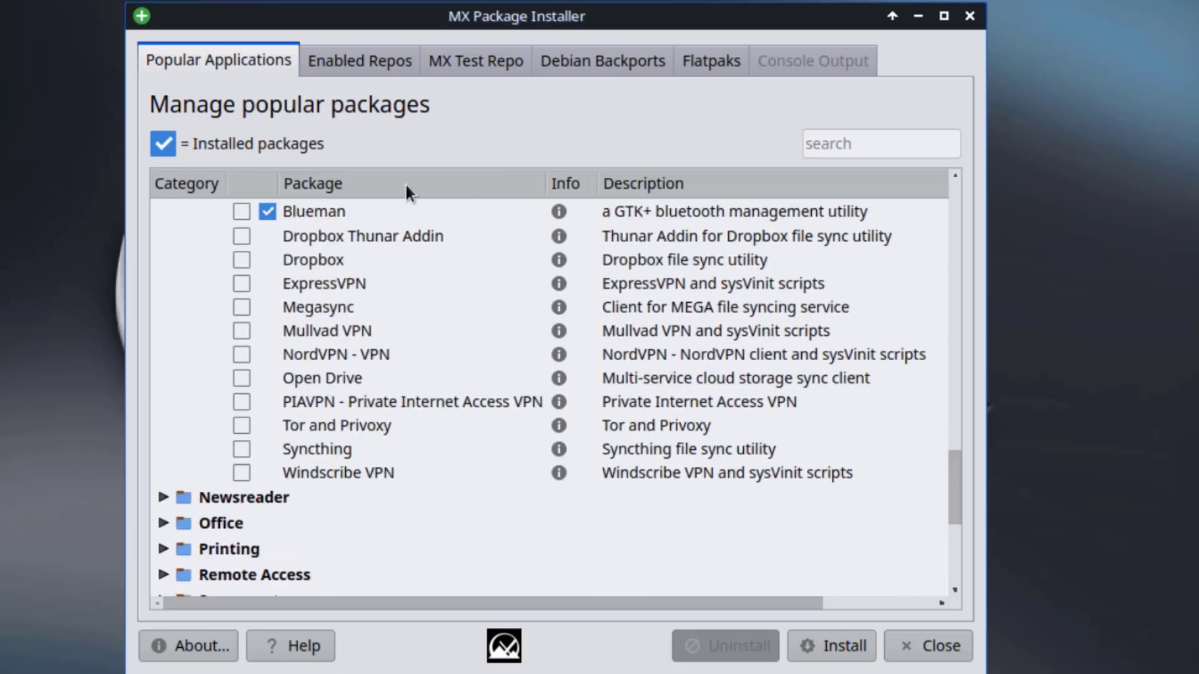
scroll(360, 373, "down", 4)
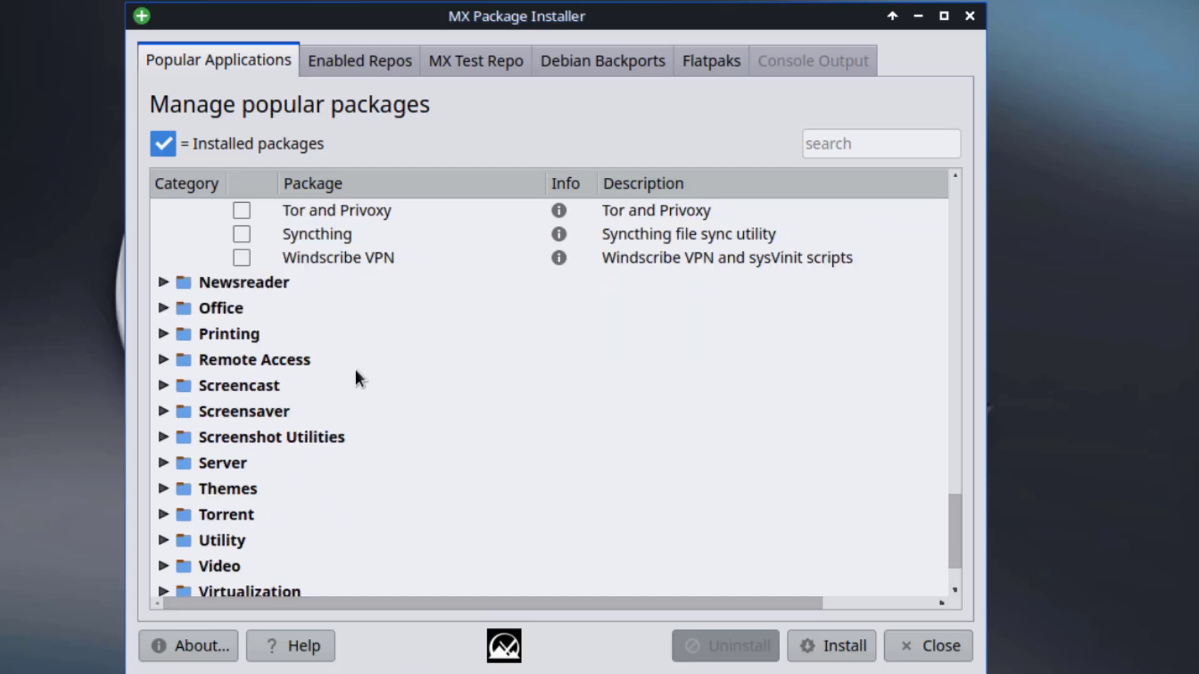
Expand the Themes category and mark the Yaru theme for installation.
left_click(165, 422)
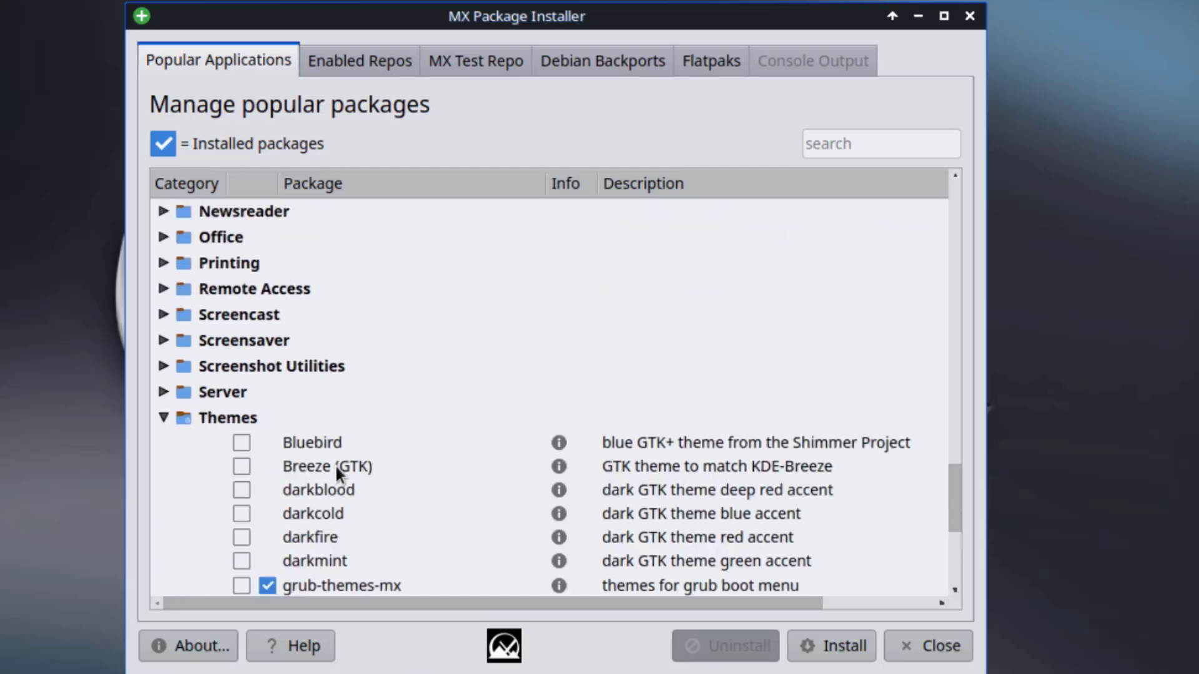
scroll(504, 435, "down", 1)
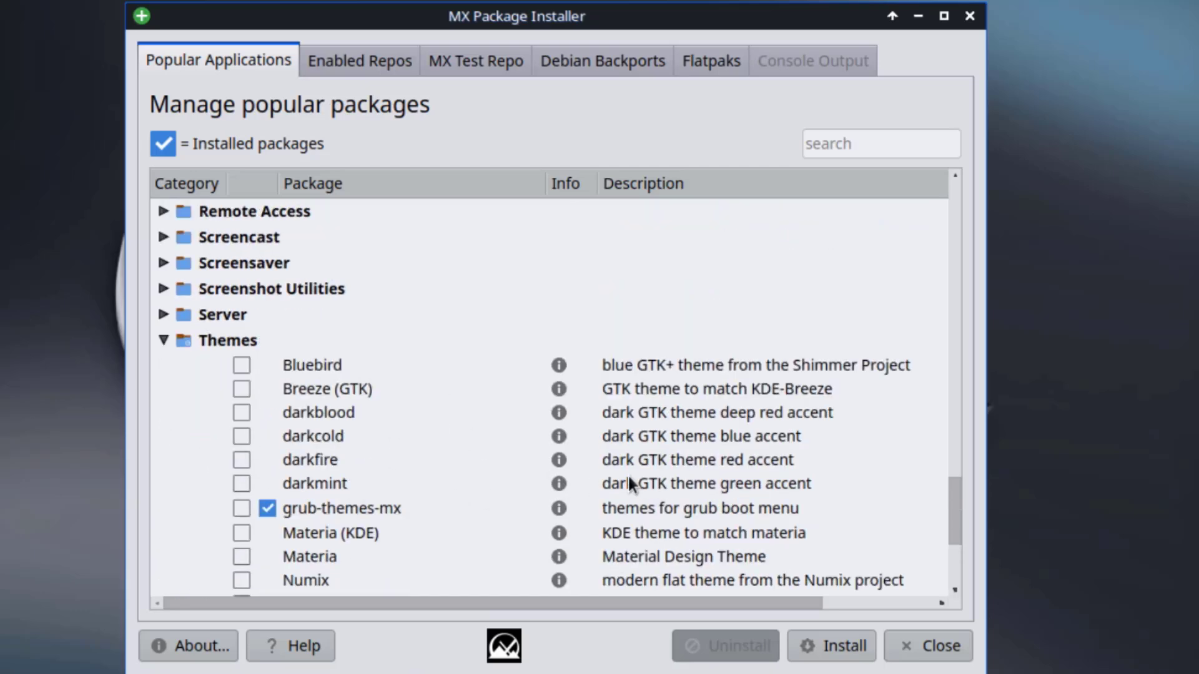
scroll(628, 477, "down", 1)
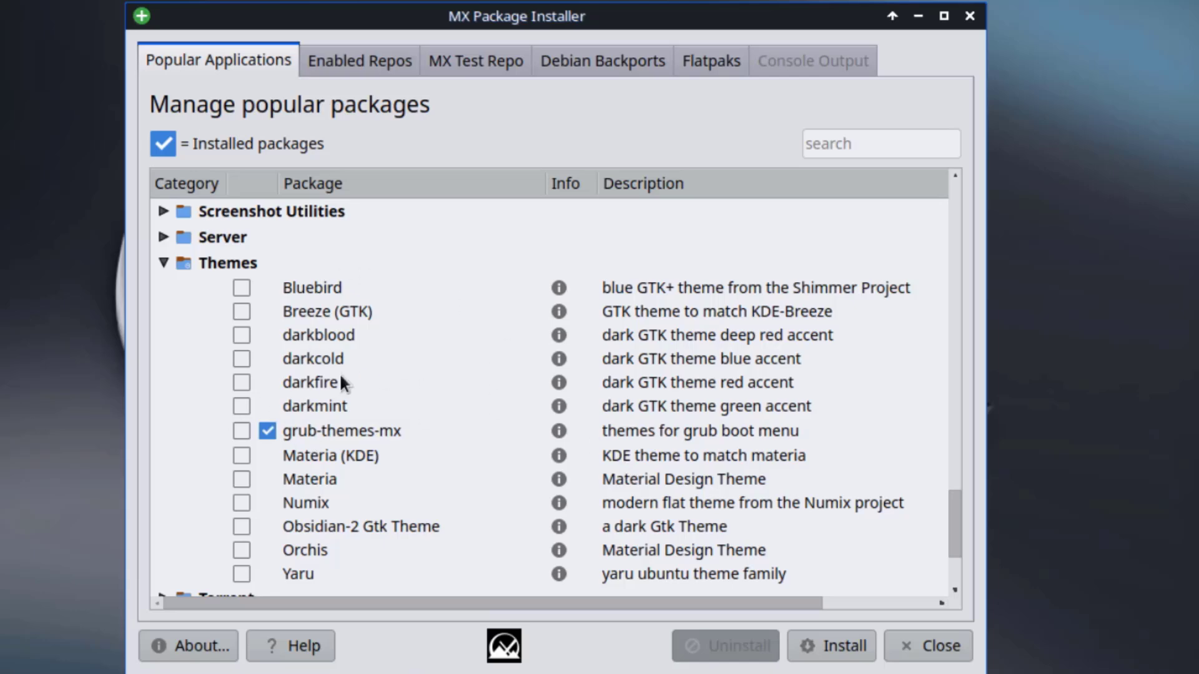
scroll(413, 463, "down", 2)
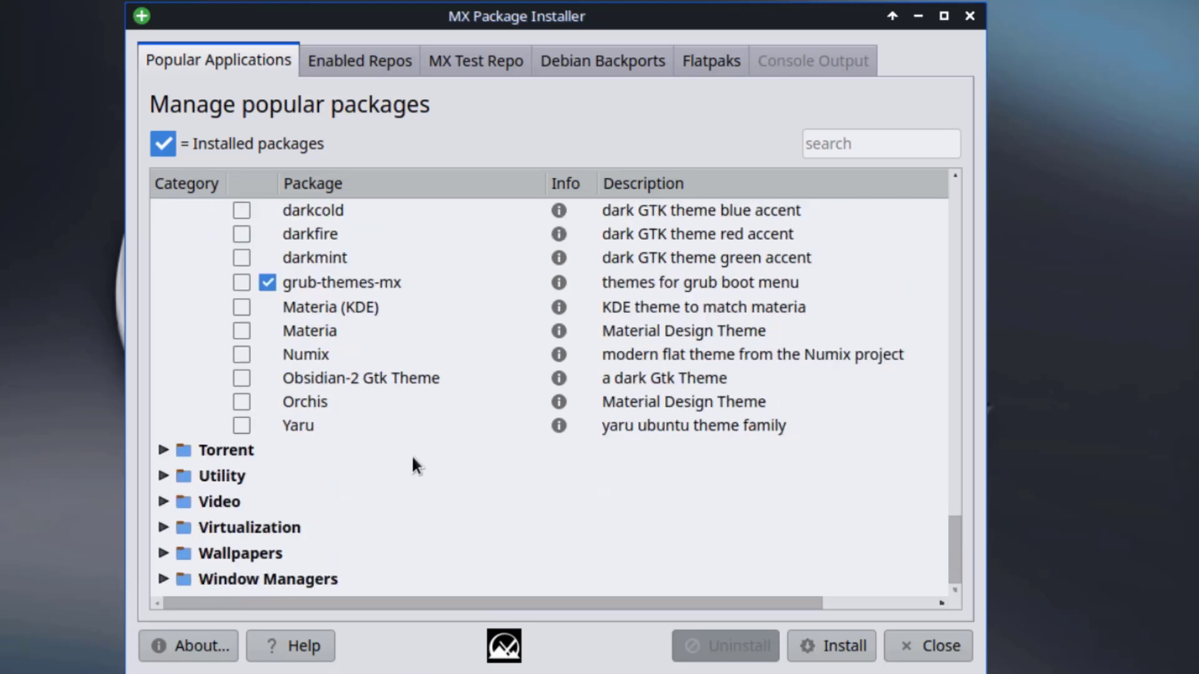
left_click(242, 427)
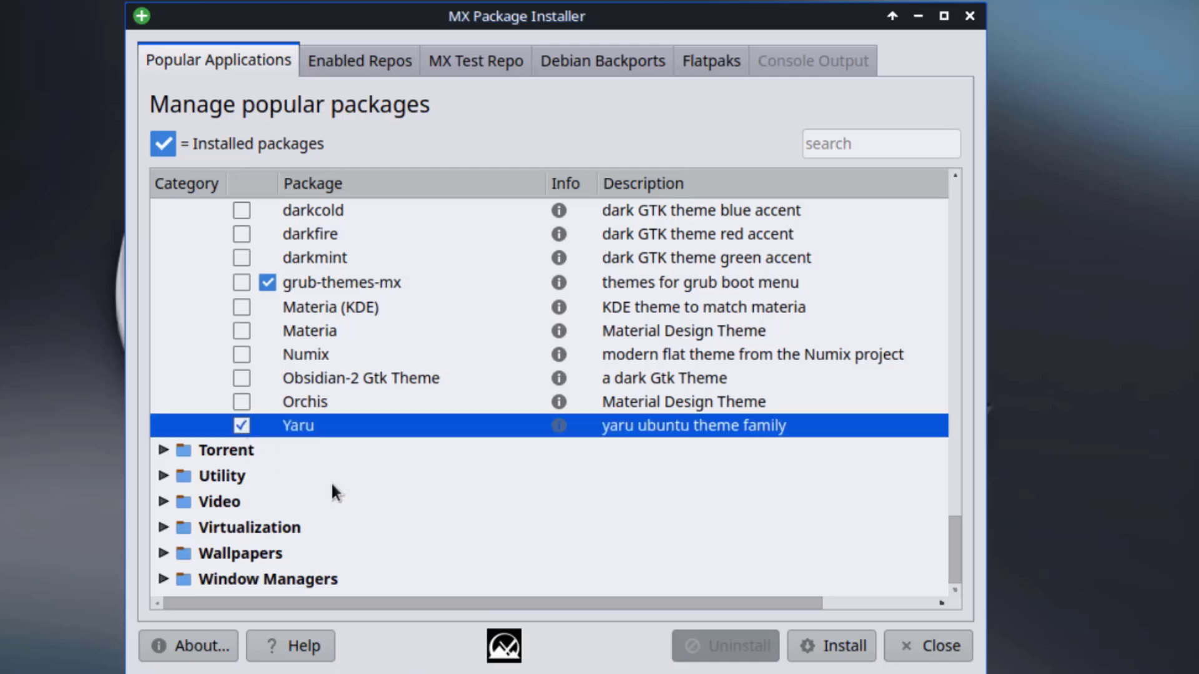
Expand the Utility category and examine the packages it offers.
left_click(164, 477)
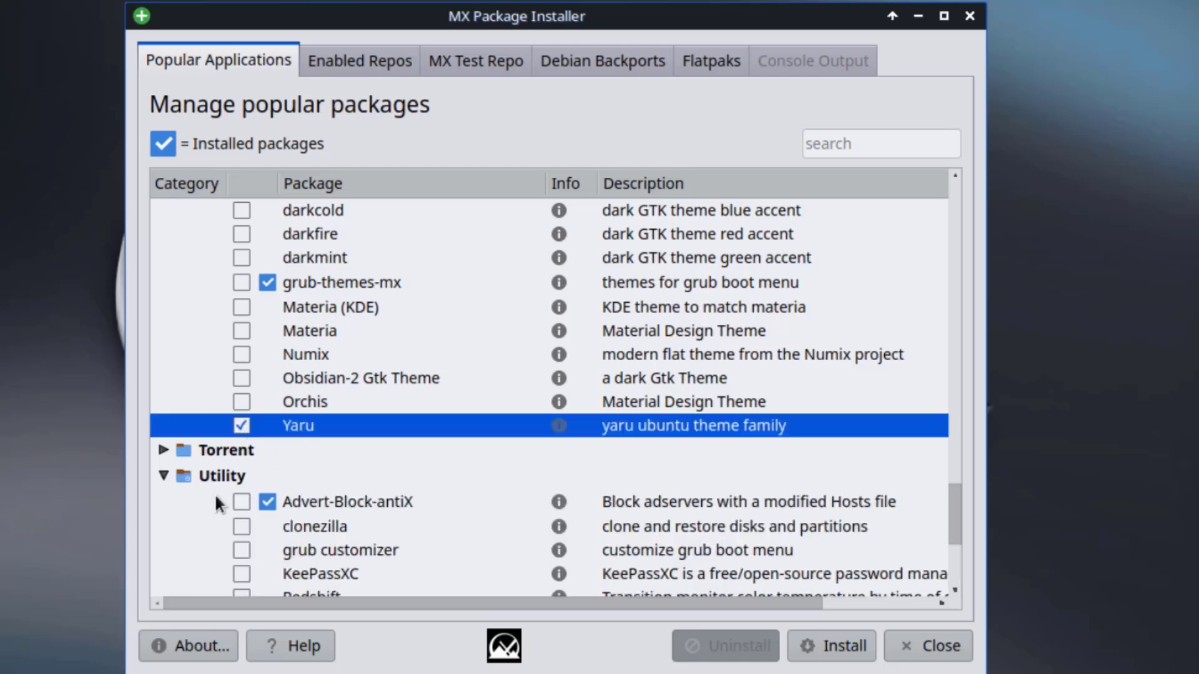
scroll(417, 501, "down", 3)
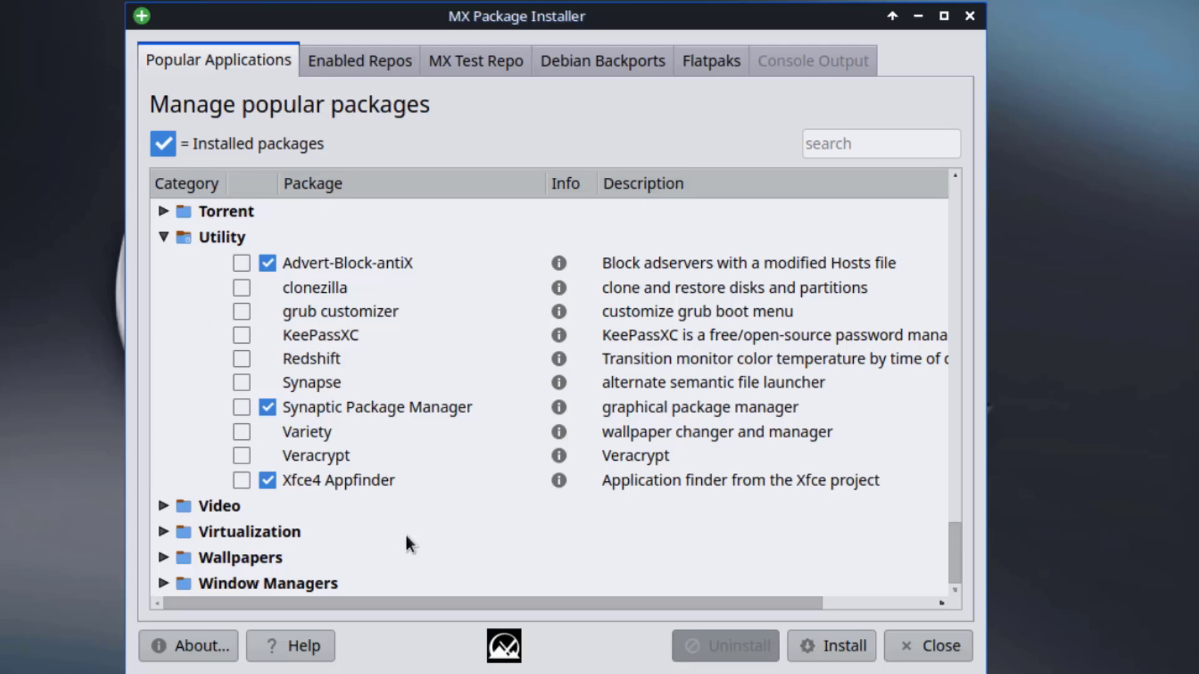
scroll(476, 500, "up", 10)
Look through the package lists of the enabled repositories, the MX test repository and Debian Backports, keeping all packages shown.
left_click(383, 56)
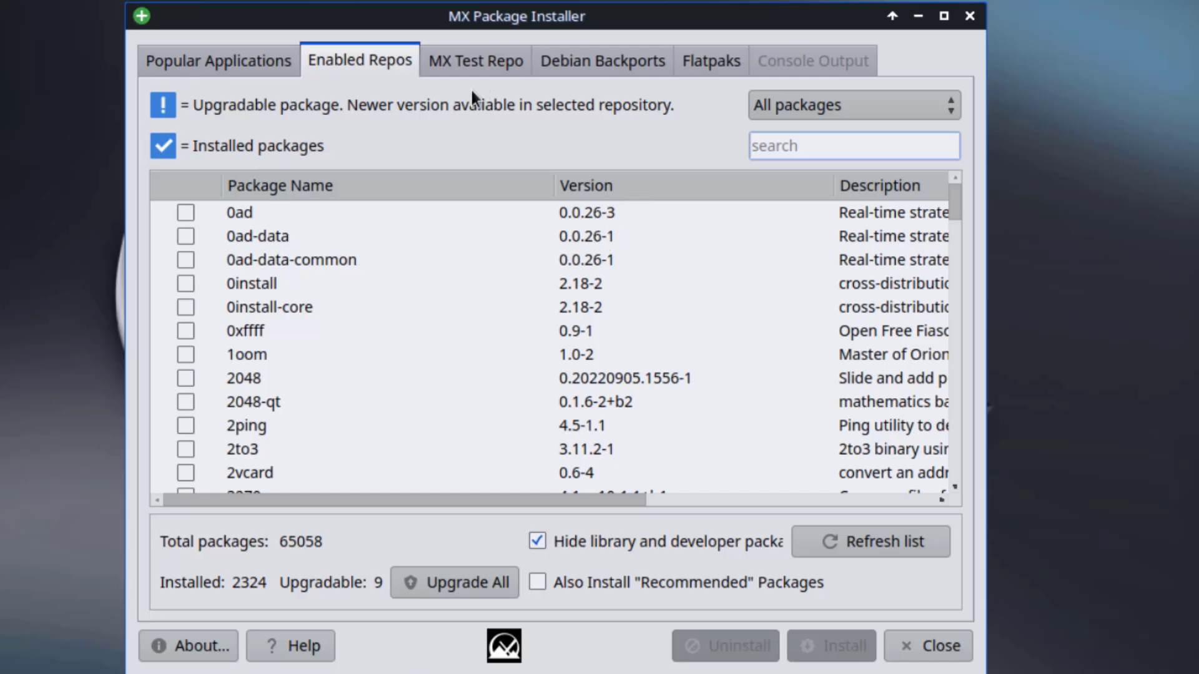
left_click(759, 107)
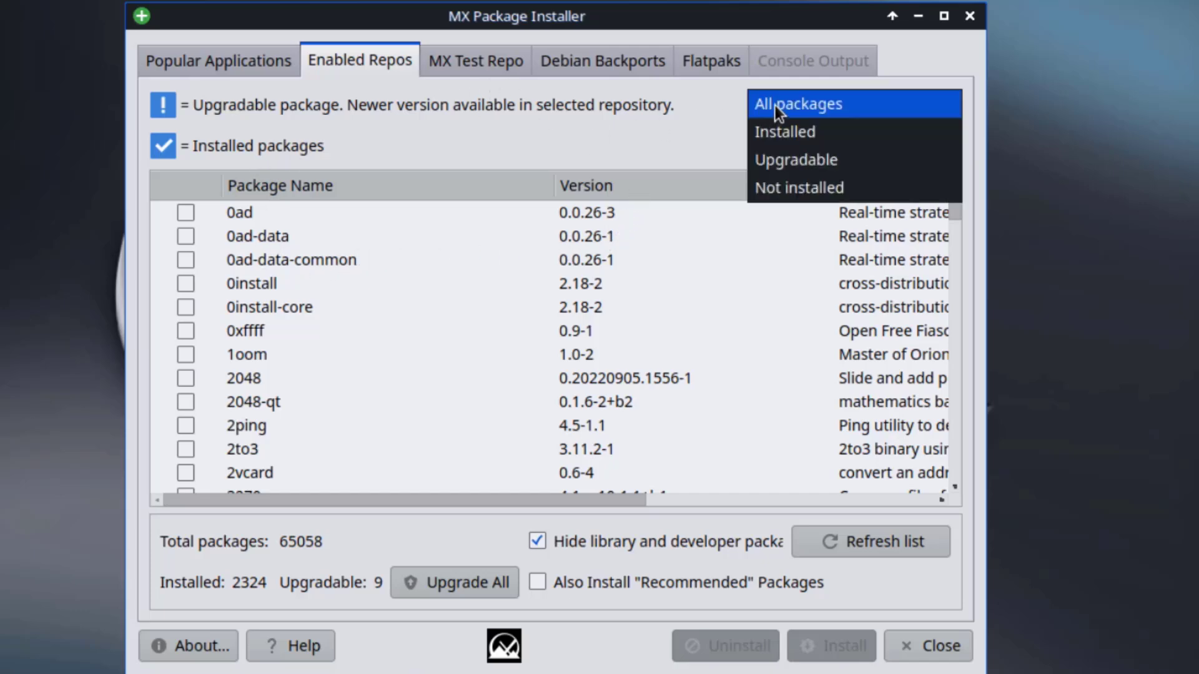
left_click(774, 106)
scroll(497, 338, "down", 6)
left_click(485, 60)
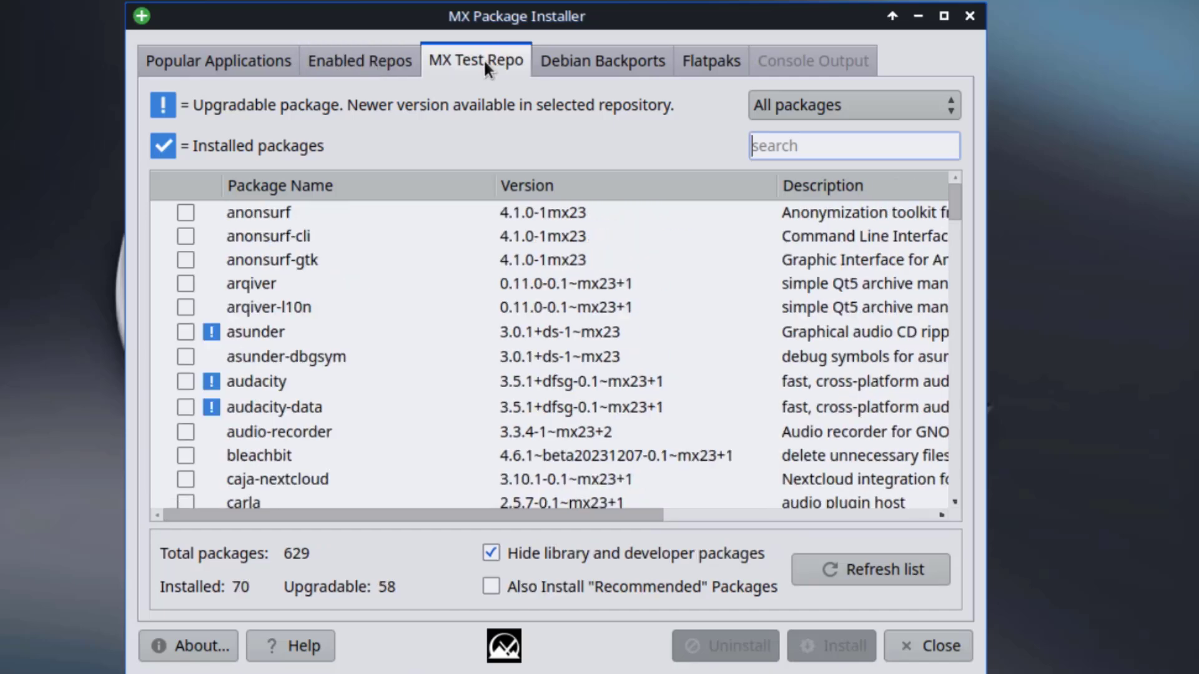
left_click(608, 55)
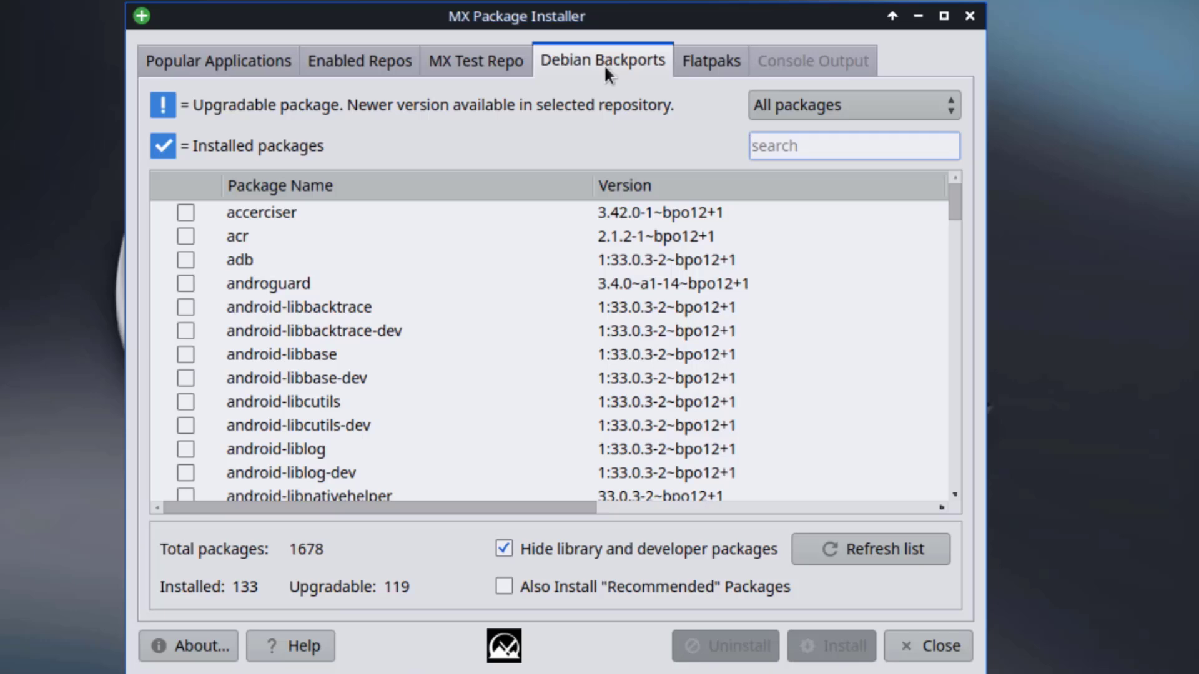
Display the Flatpak packages and dismiss the repository warning, choosing not to show it again.
left_click(736, 71)
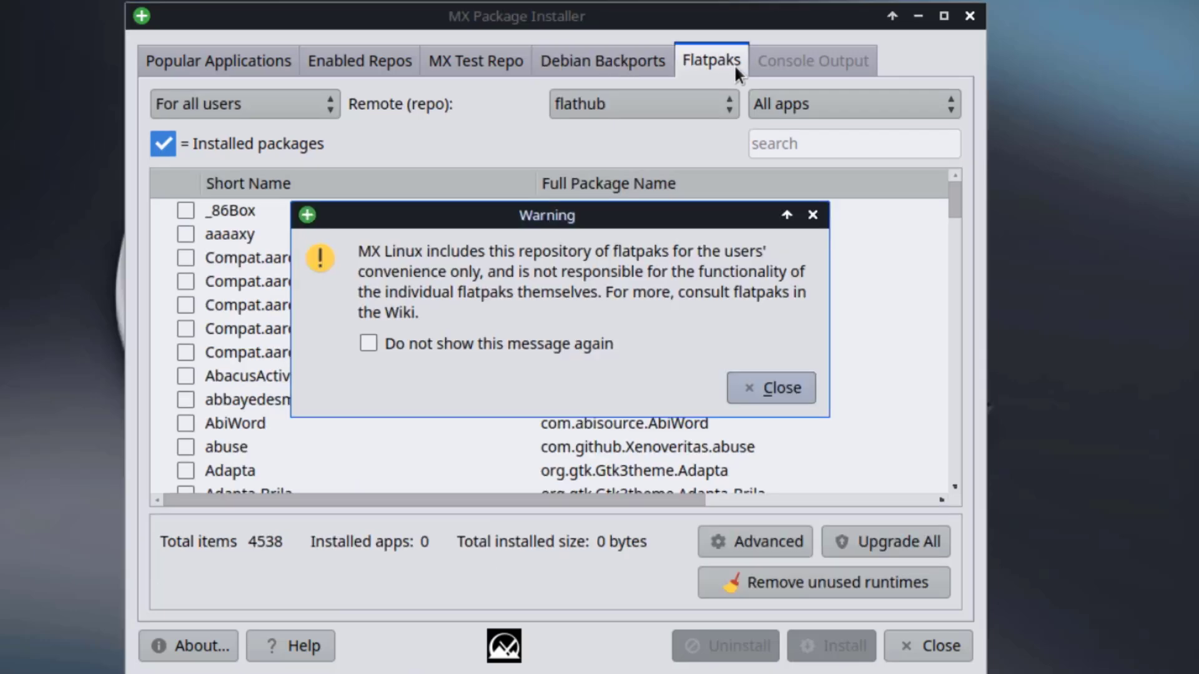
left_click(585, 343)
left_click(740, 385)
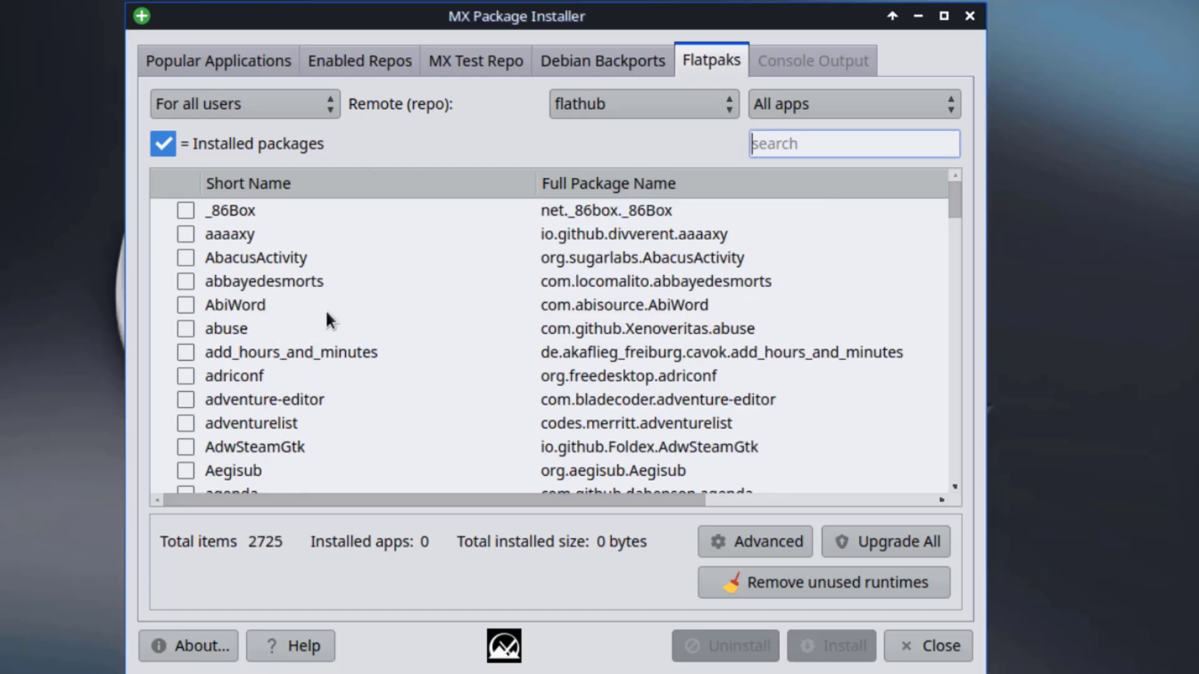
Browse the Flatpak apps, filter them to those not installed, and keep flathub as the remote.
scroll(377, 345, "down", 4)
scroll(404, 353, "down", 9)
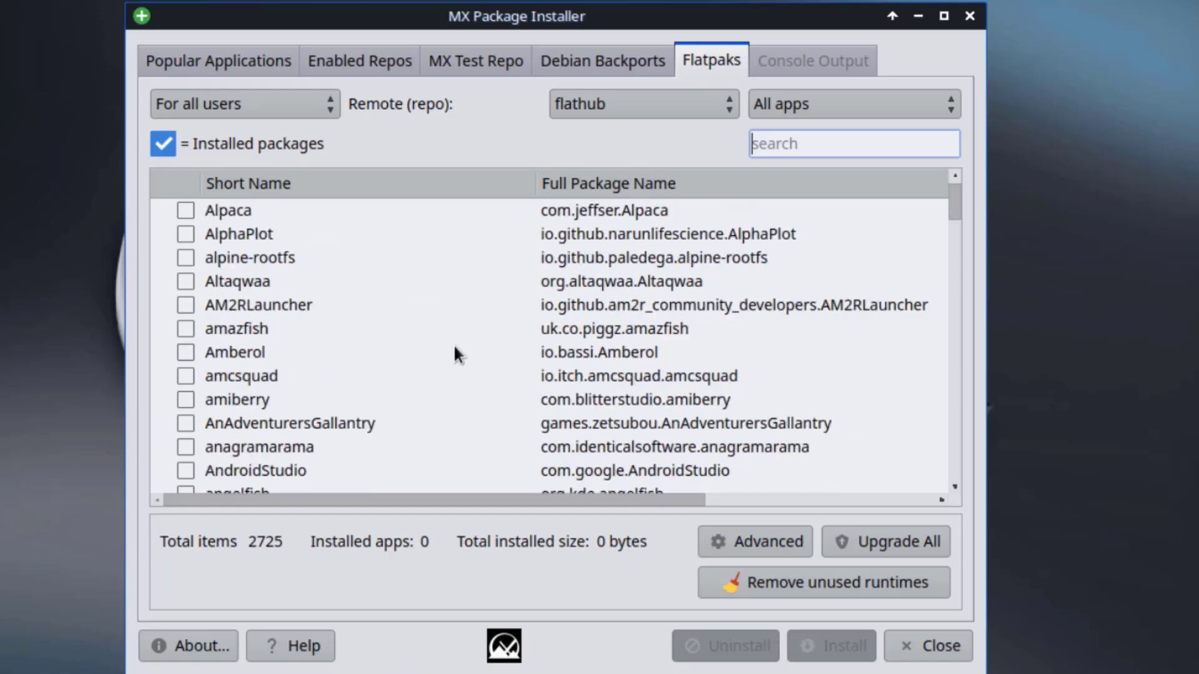
scroll(512, 343, "down", 18)
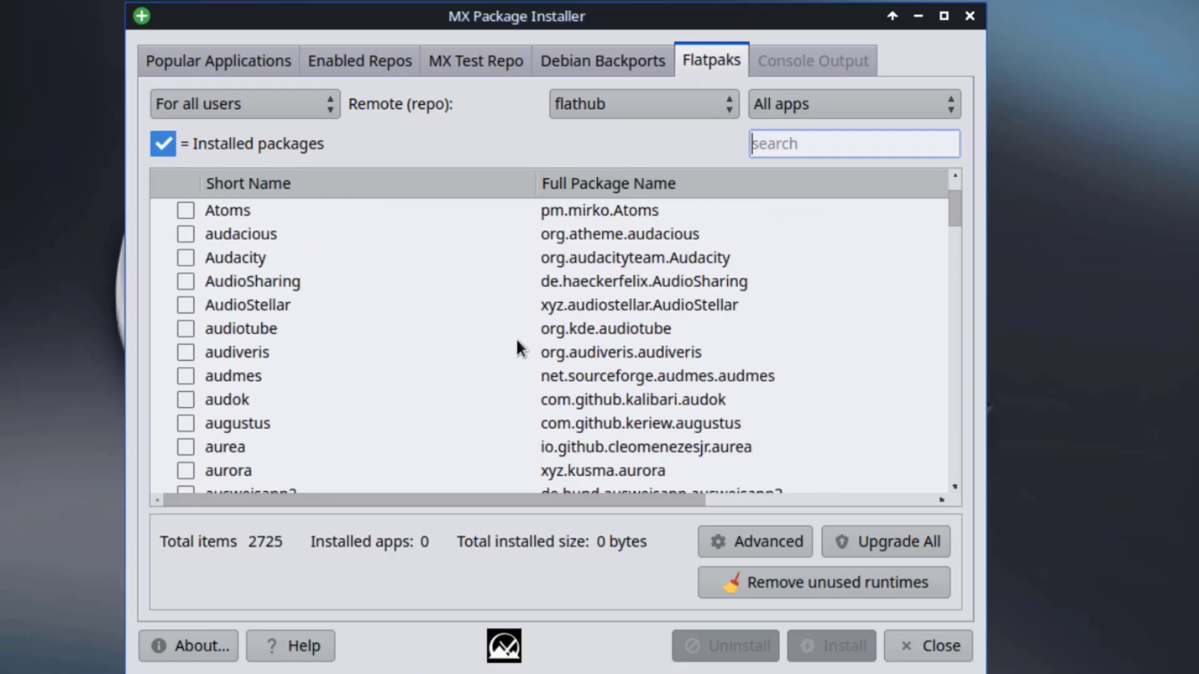
scroll(522, 324, "down", 18)
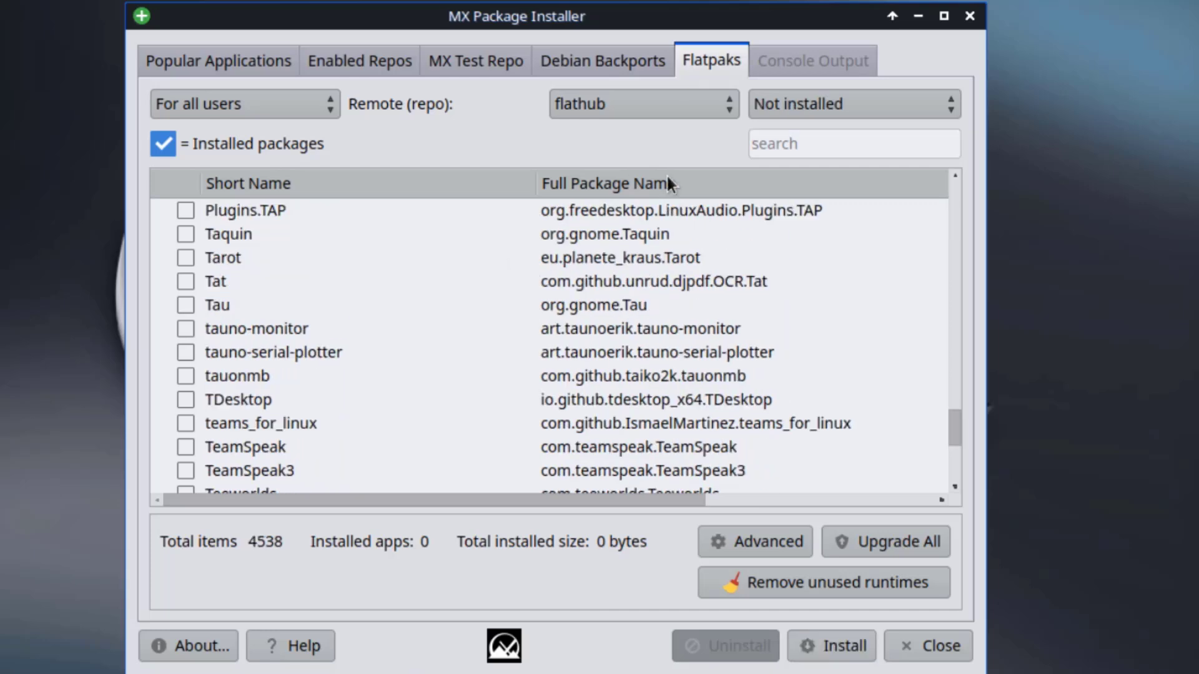
left_click(642, 90)
left_click(647, 99)
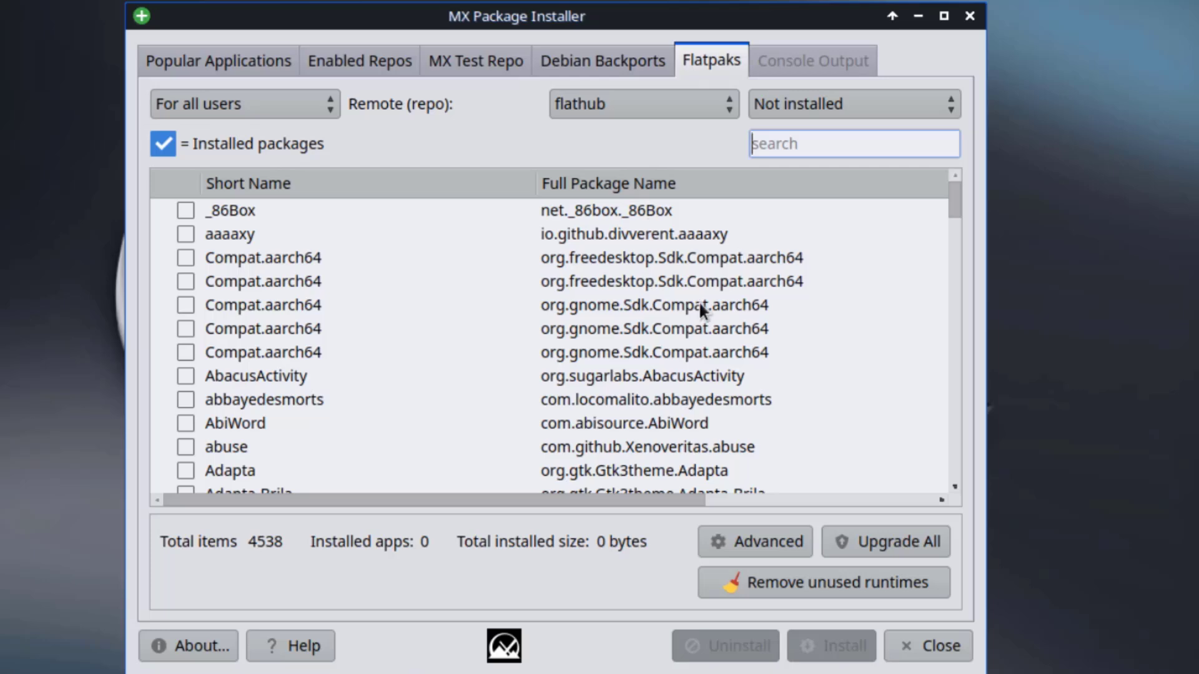
Examine the advanced options for managing Flatpak remotes and close them without changes.
left_click(753, 538)
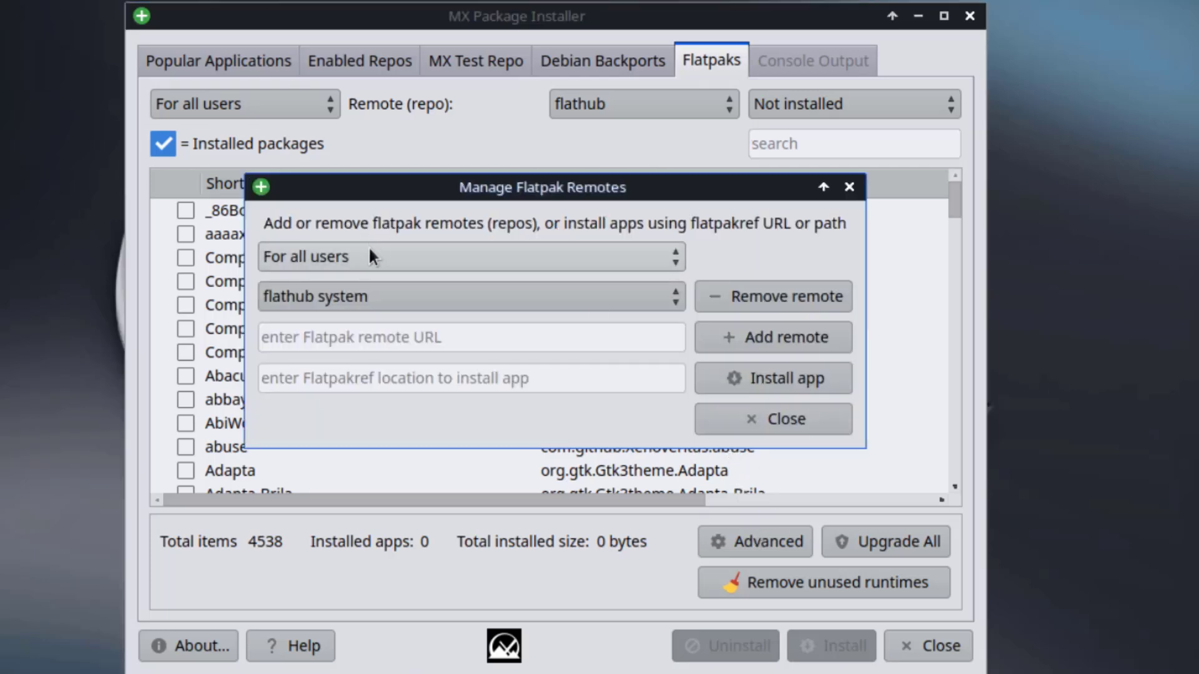
left_click(383, 262)
left_click(383, 262)
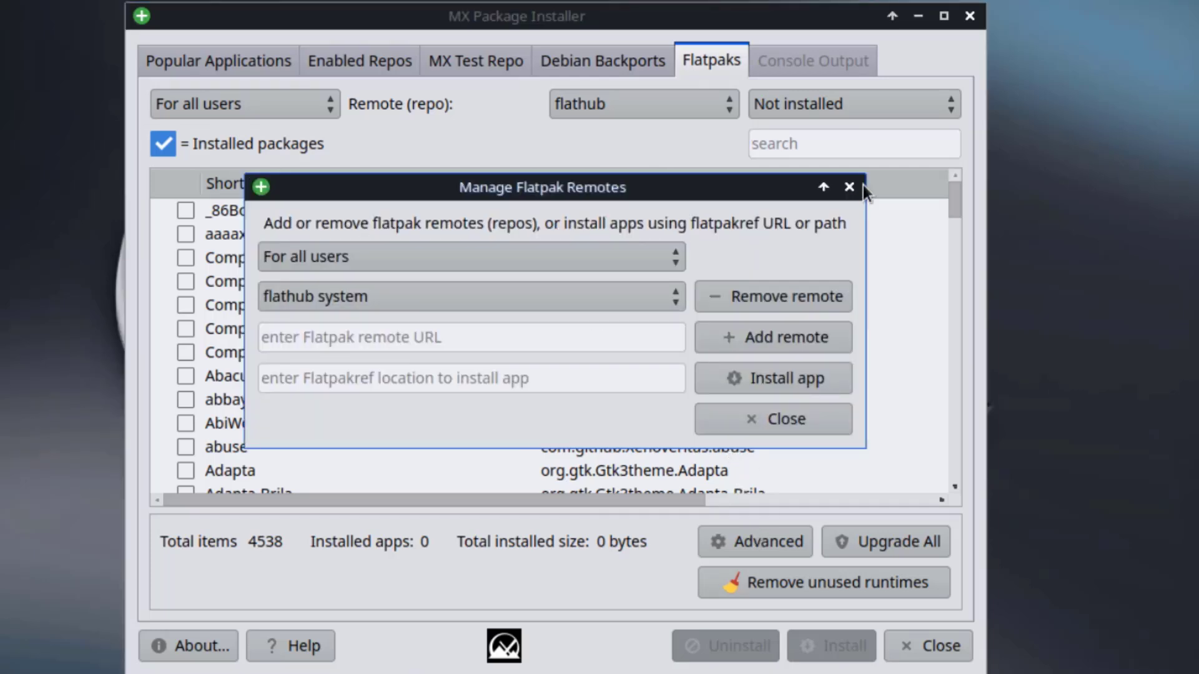
left_click(849, 187)
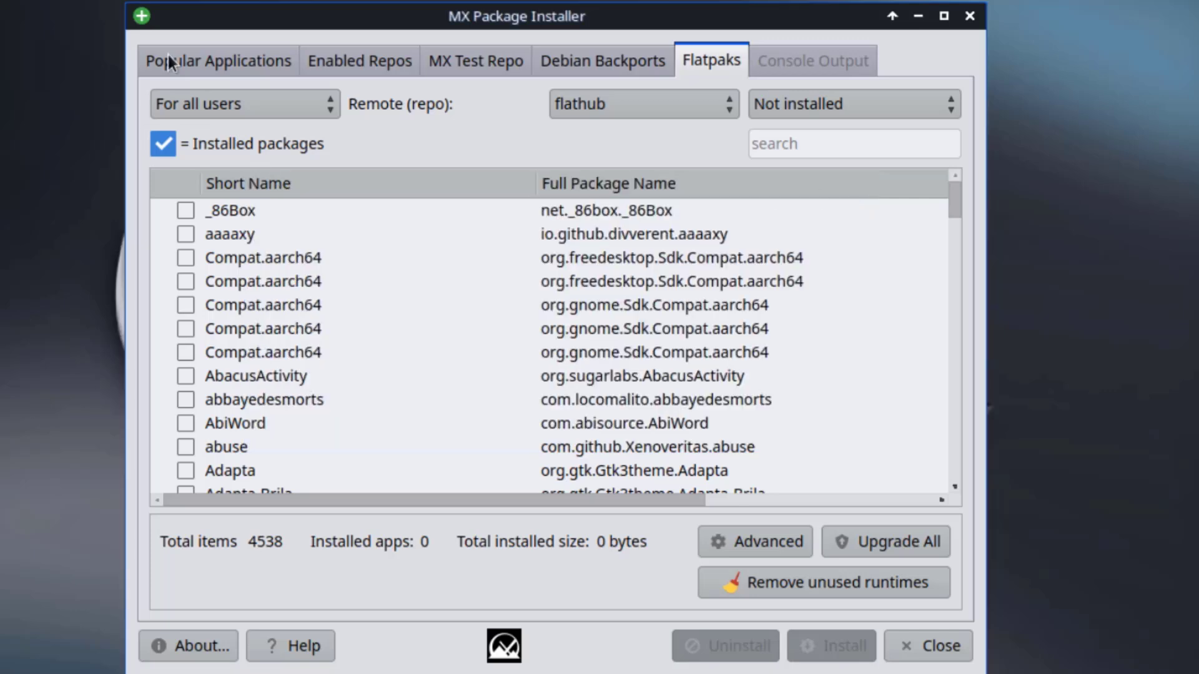
Return to the popular applications and mark the Chromium and MS-Edge browsers for installation.
left_click(167, 61)
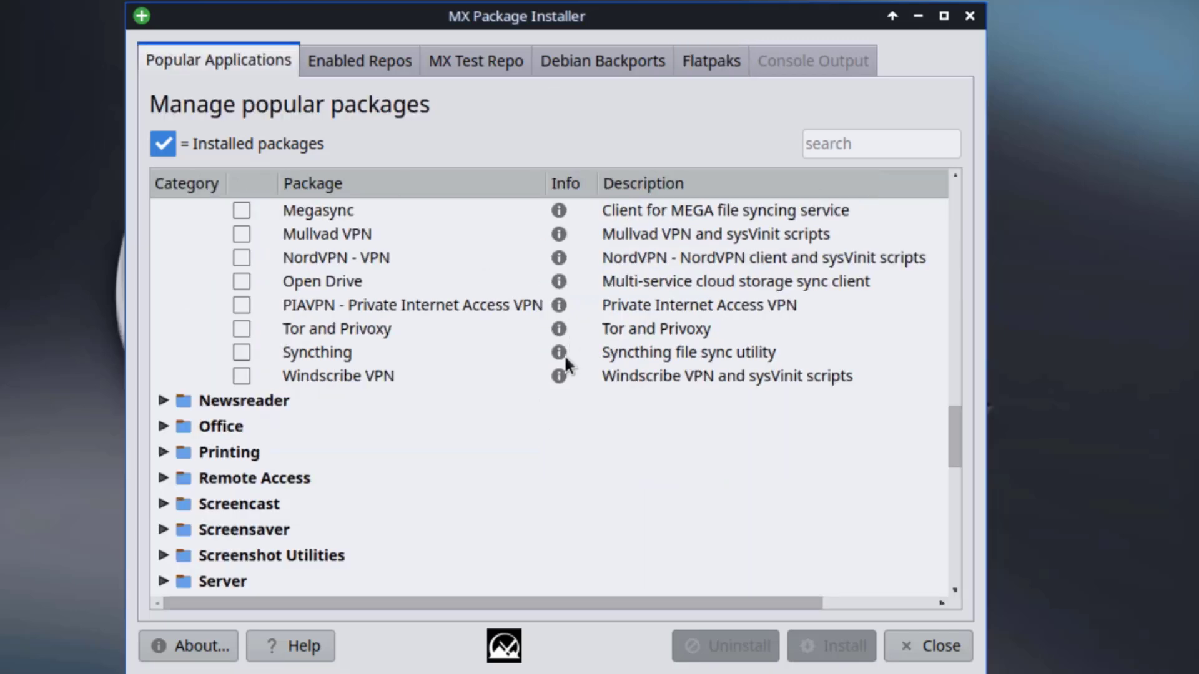
scroll(381, 315, "up", 8)
left_click(241, 354)
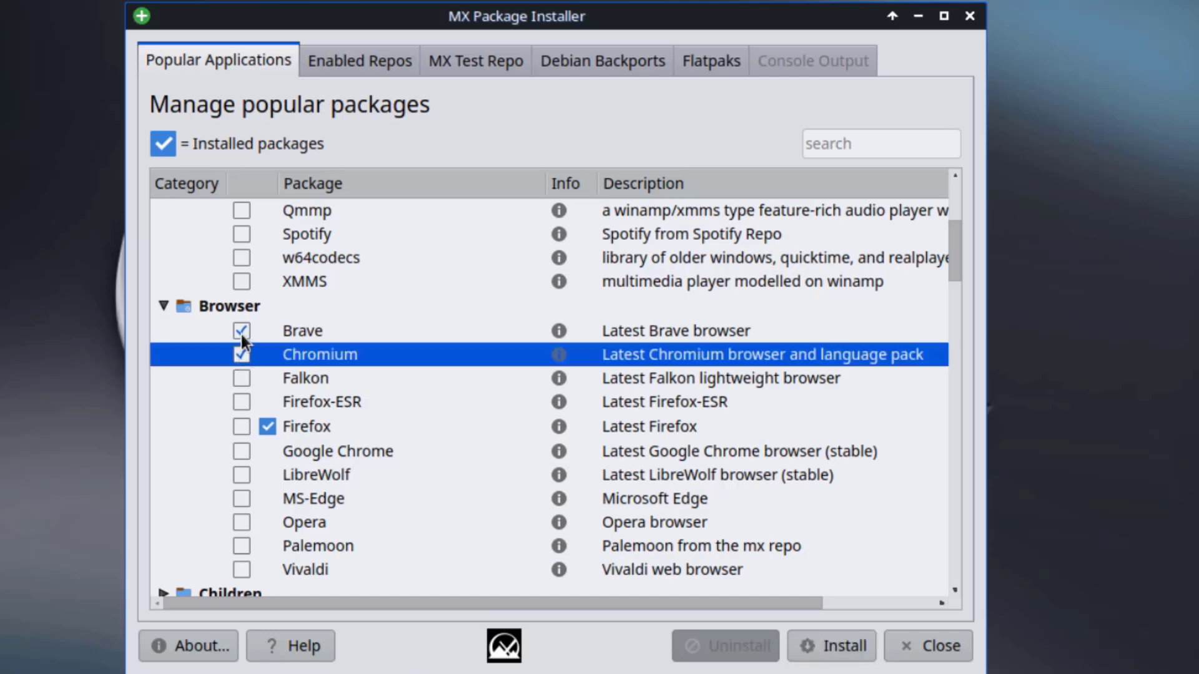
scroll(261, 451, "down", 1)
left_click(241, 428)
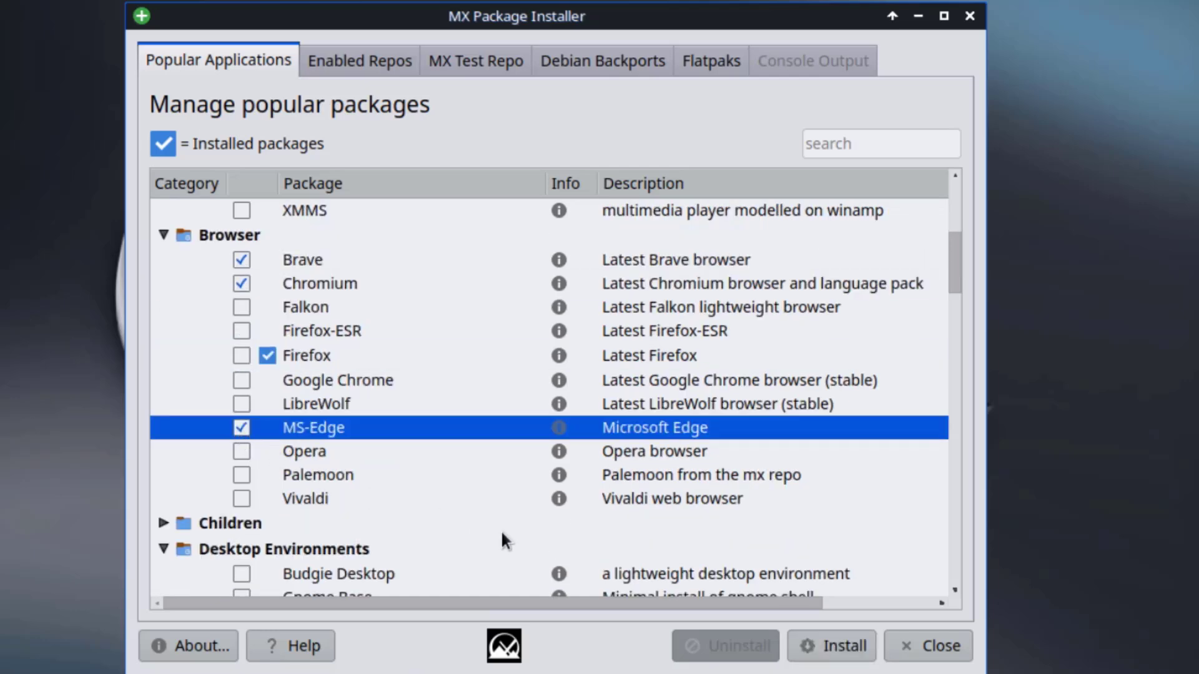
Start installing the marked packages, authenticate with the account password and confirm the listed package changes.
left_click(849, 655)
type("••")
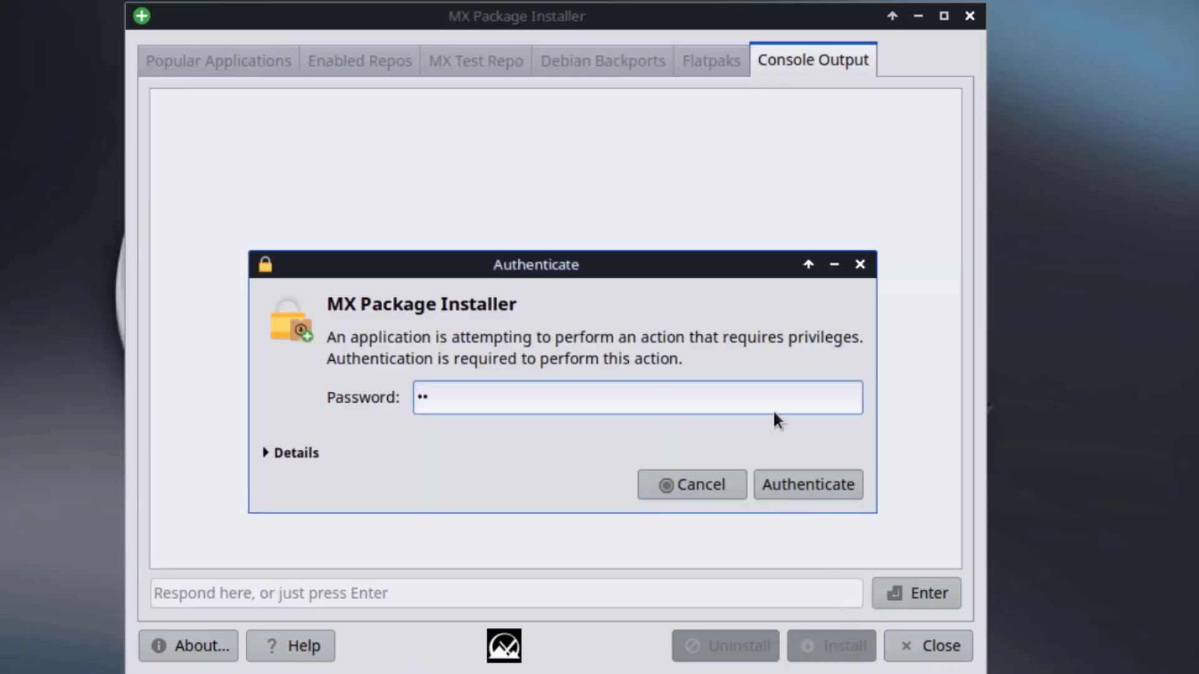
type("••")
key("Return")
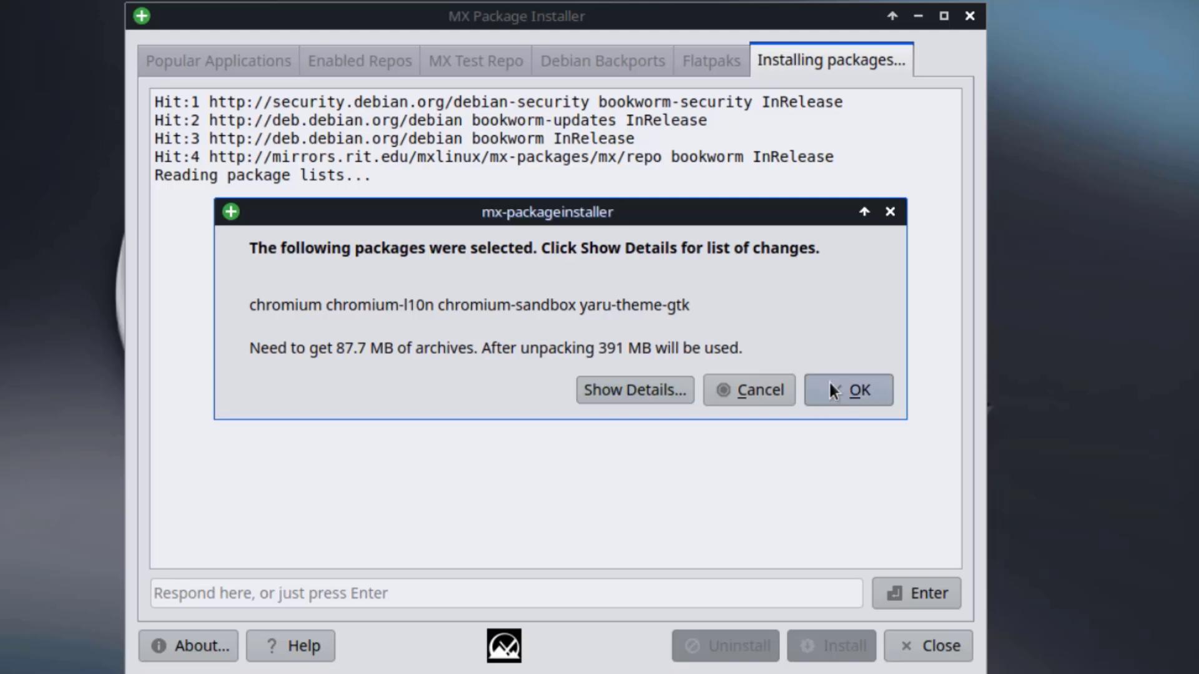
left_click(832, 385)
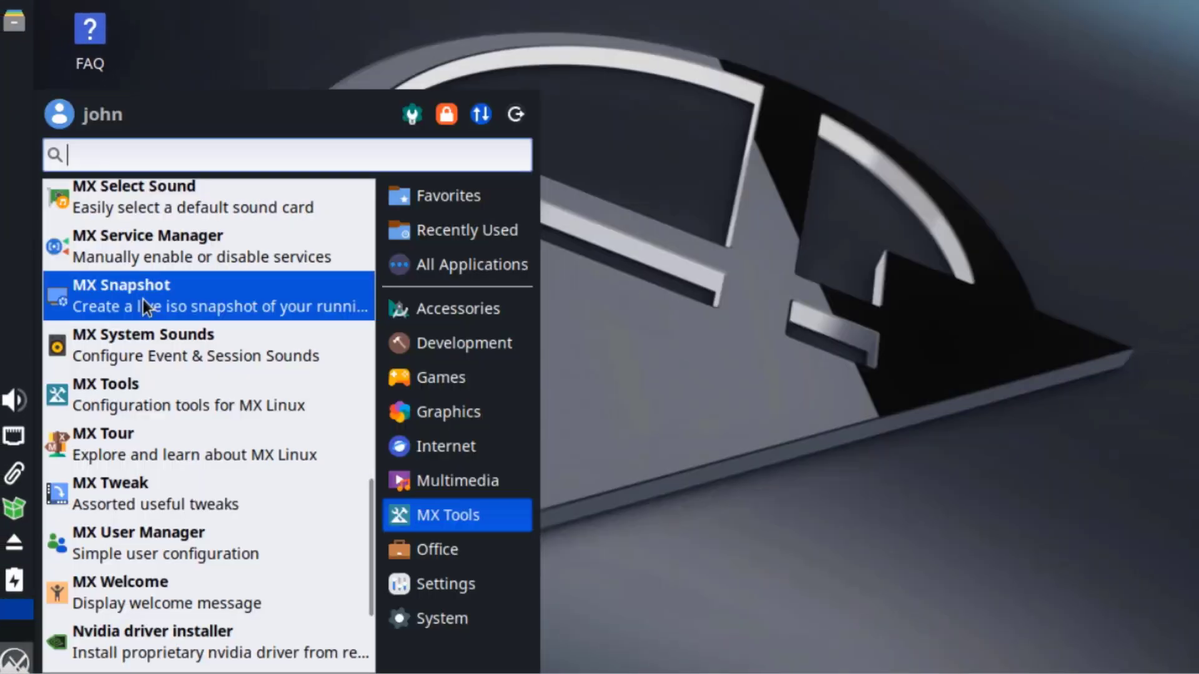
Open MX Snapshot and accept the default location, name, lz4 compression, md5 checksum and account-preserving settings.
left_click(160, 296)
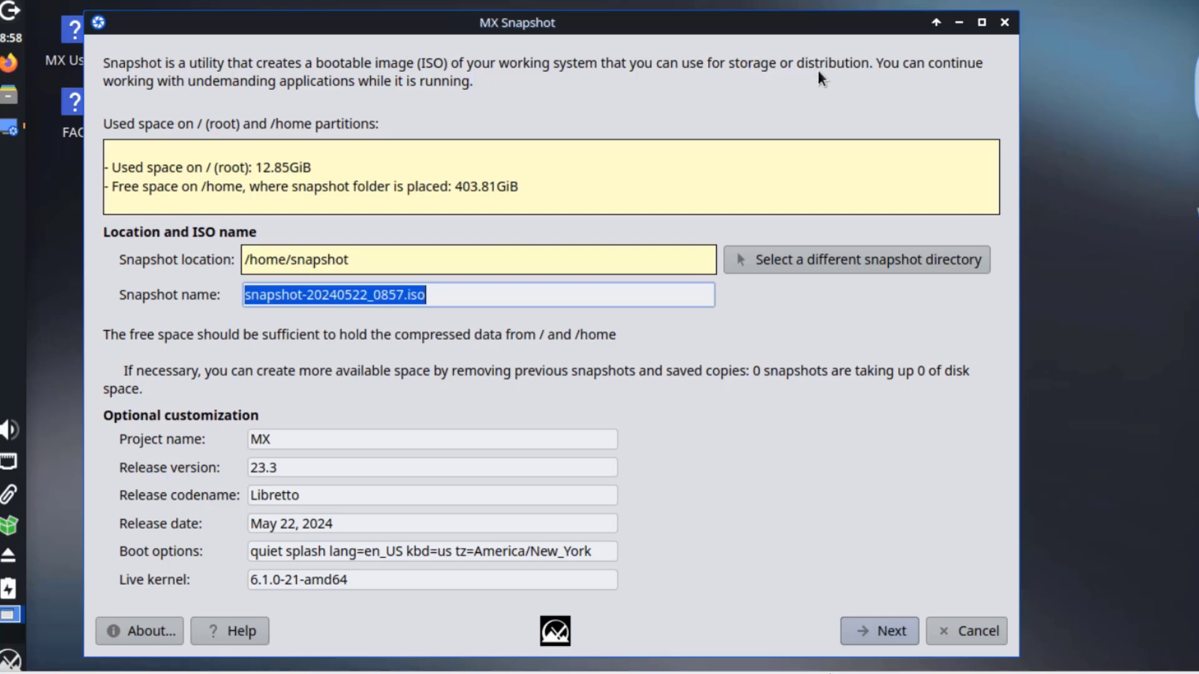
key("Return")
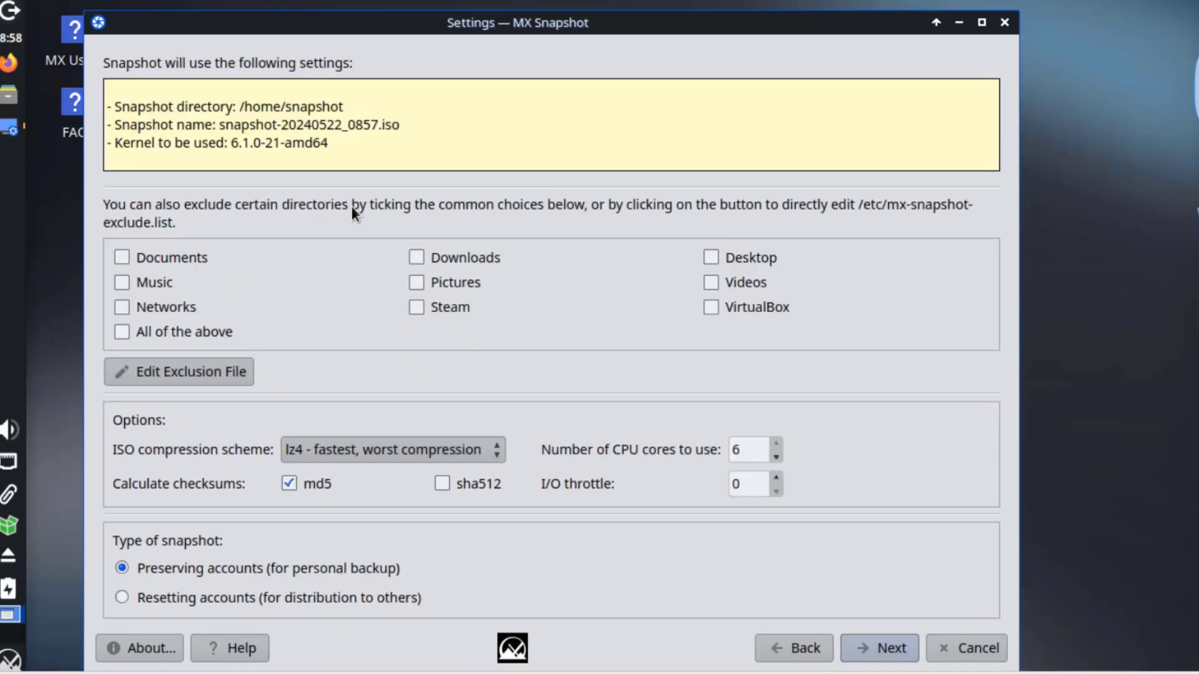
left_click(873, 651)
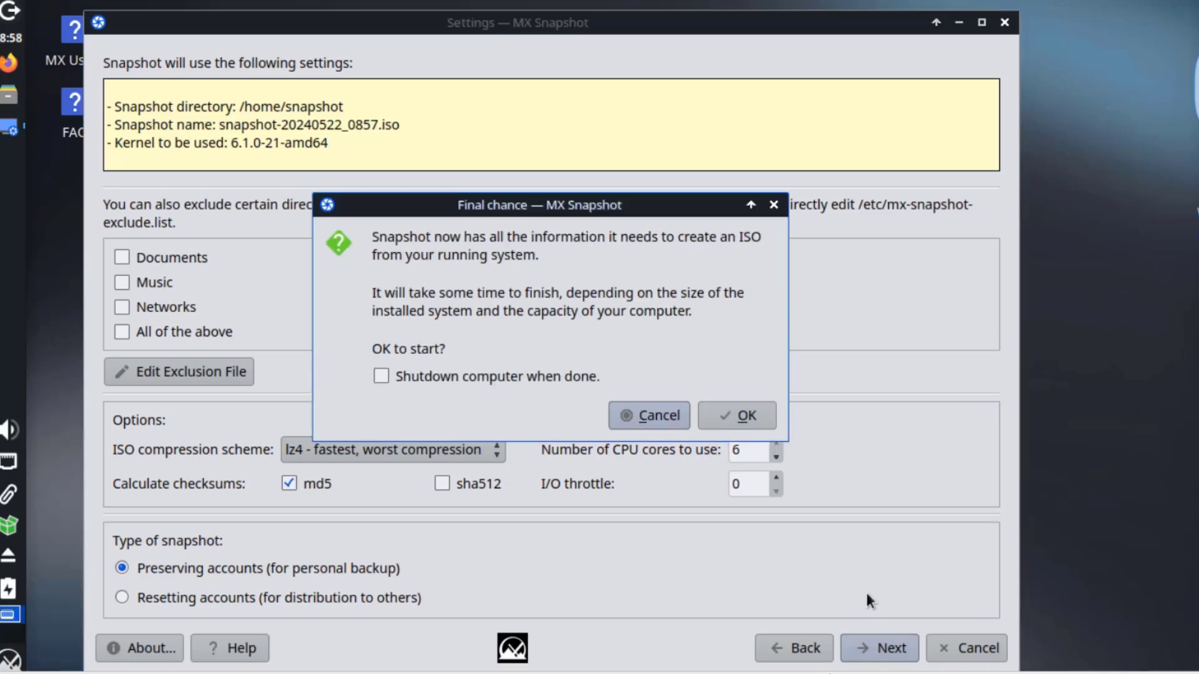
Create the ISO snapshot of the running system, authenticating with the account password, and close MX Snapshot when done.
left_click(721, 406)
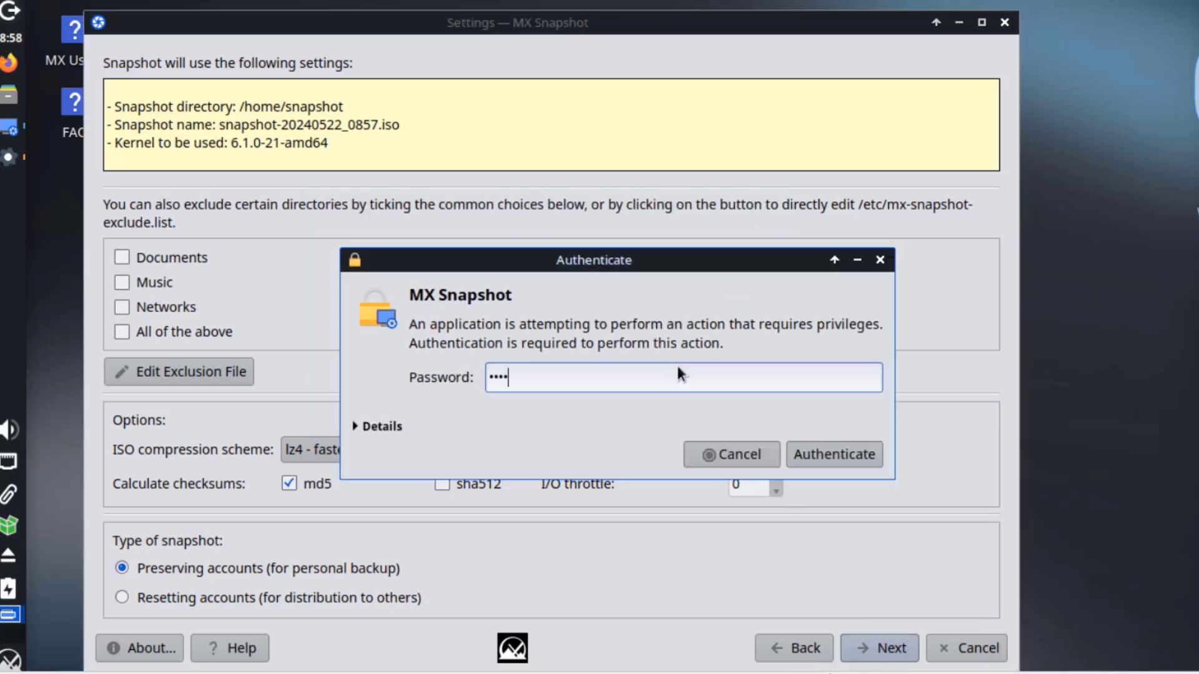
type("x")
key("Return")
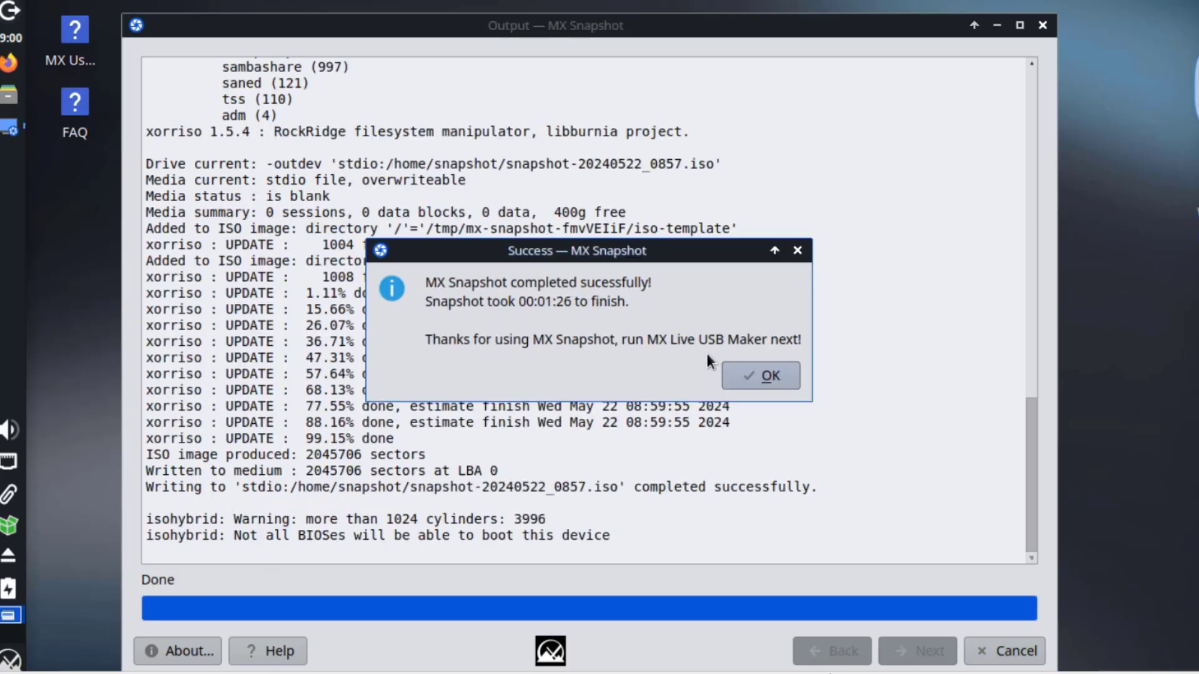
left_click(770, 373)
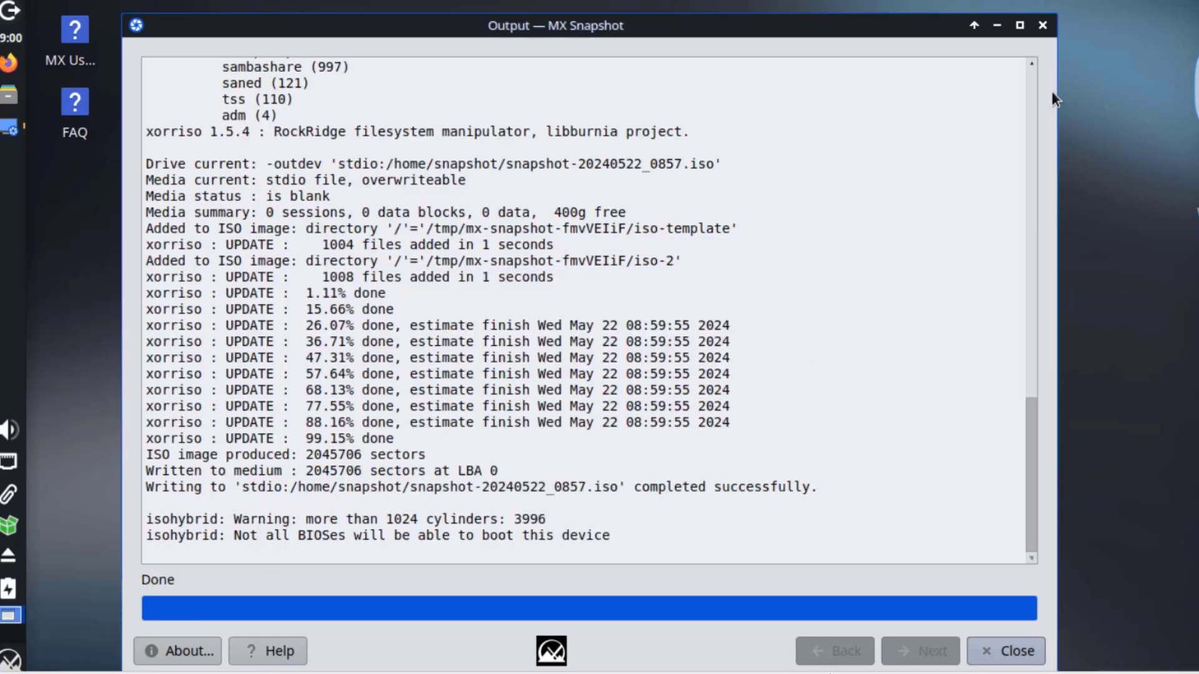
left_click(1042, 25)
Open MX Cleanup and examine its folder, log, cache, trash and scheduling options.
left_click(10, 659)
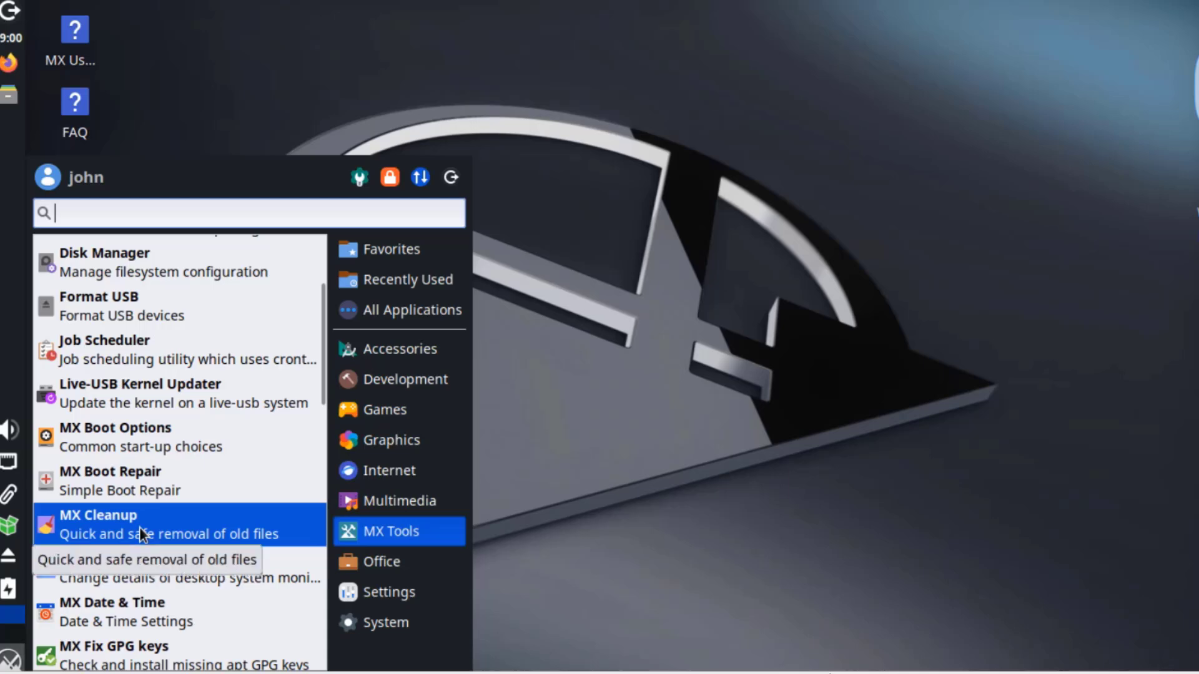
left_click(140, 527)
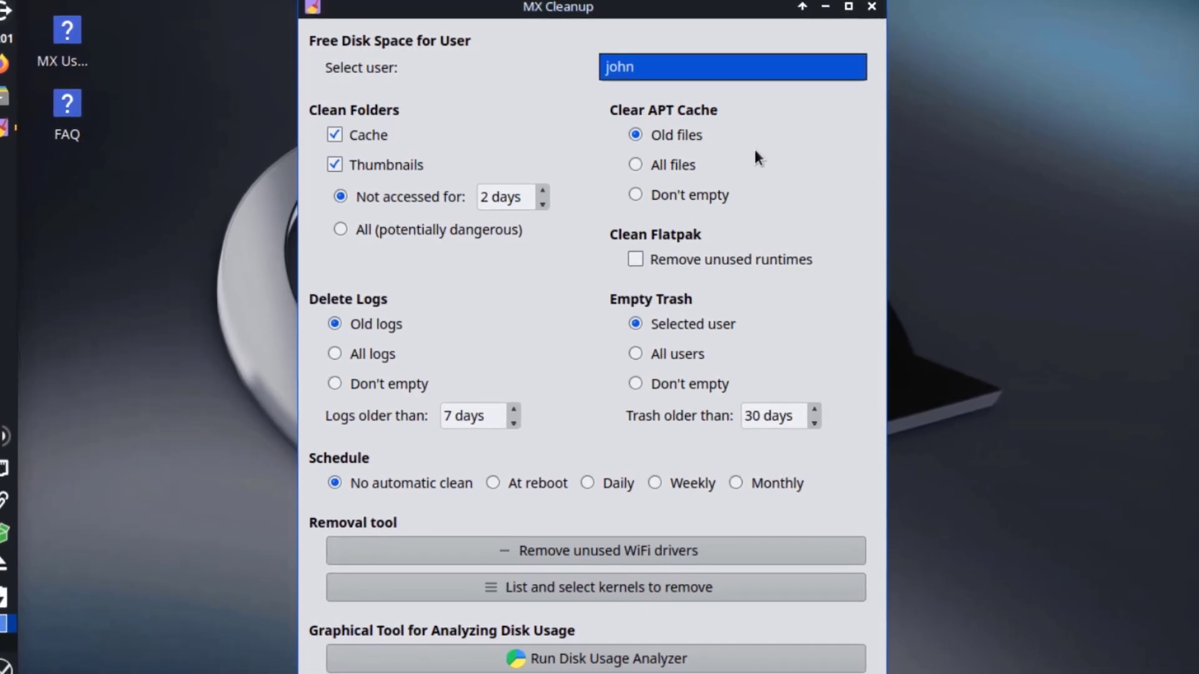
left_click(676, 303)
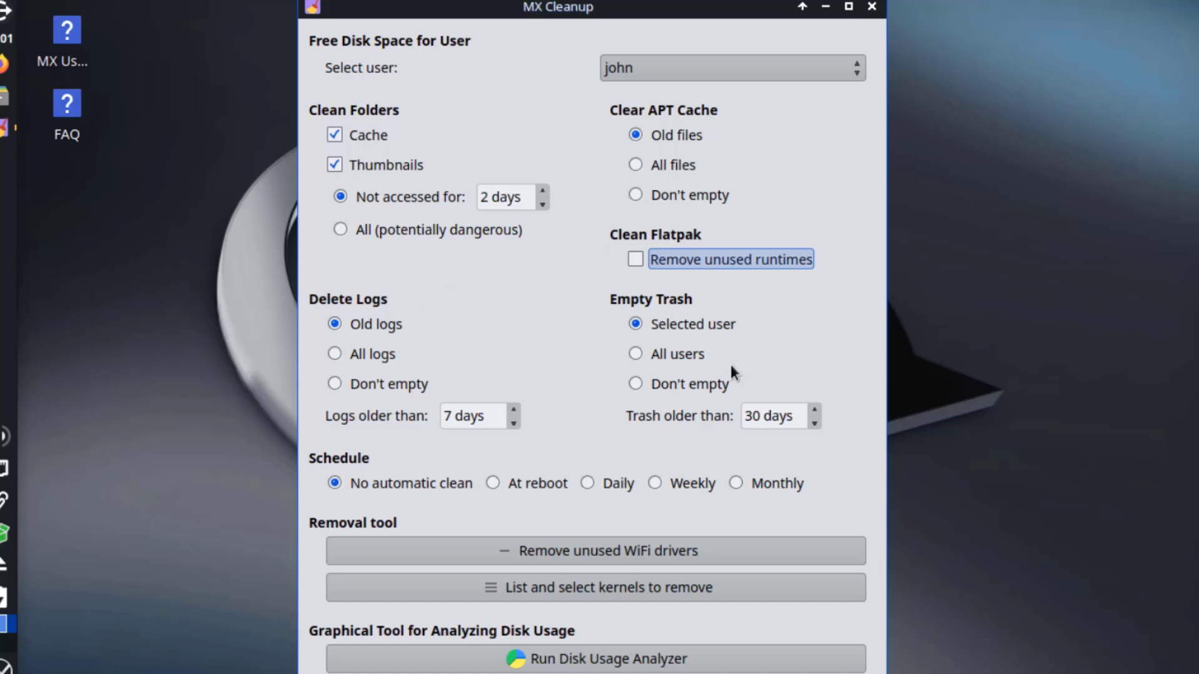
Close MX Cleanup and open MX Conky, accepting the data update notice, to launch Conky Manager.
left_click(872, 6)
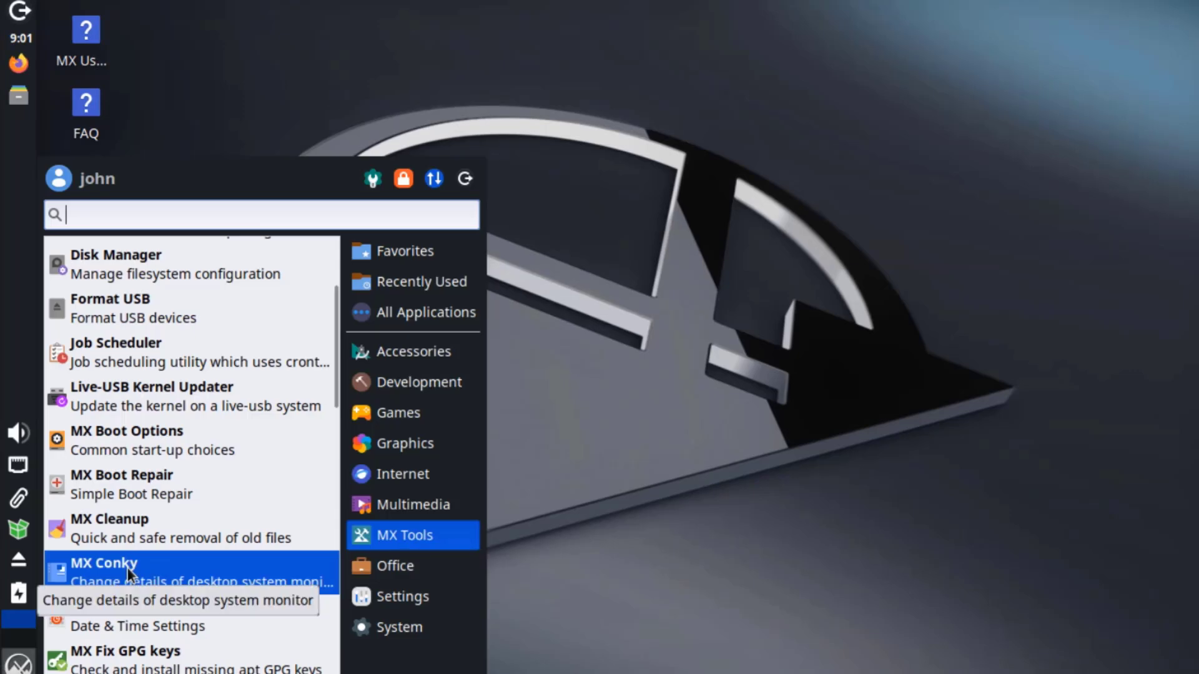
left_click(128, 568)
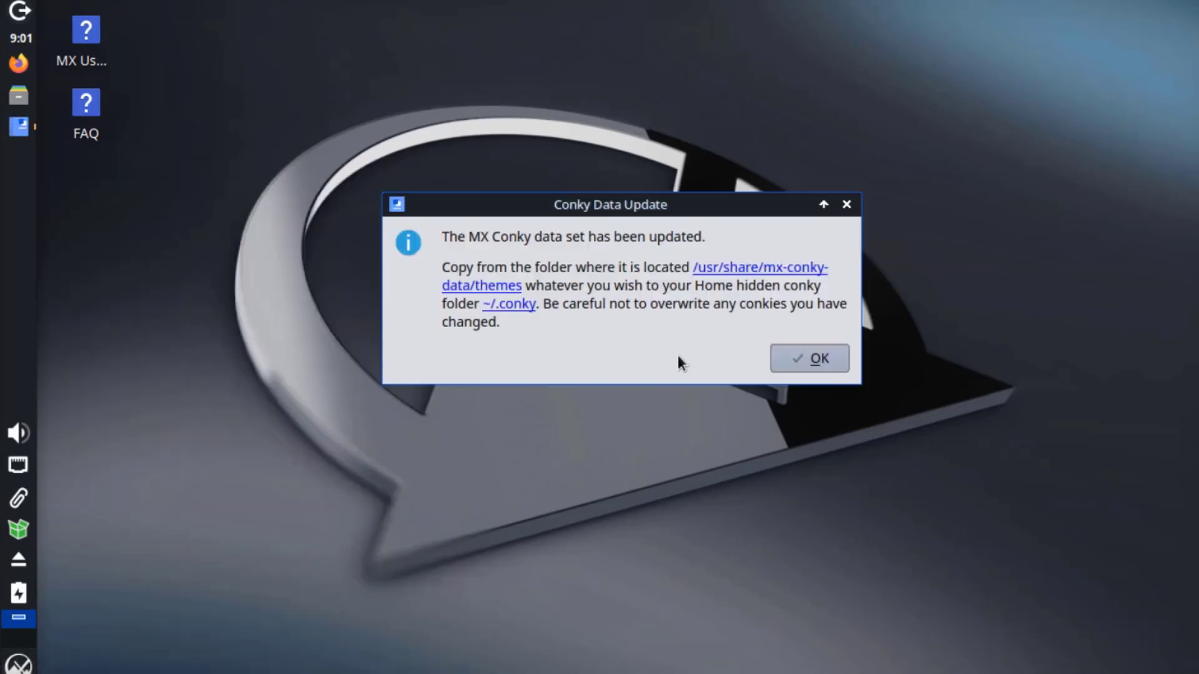
left_click(779, 353)
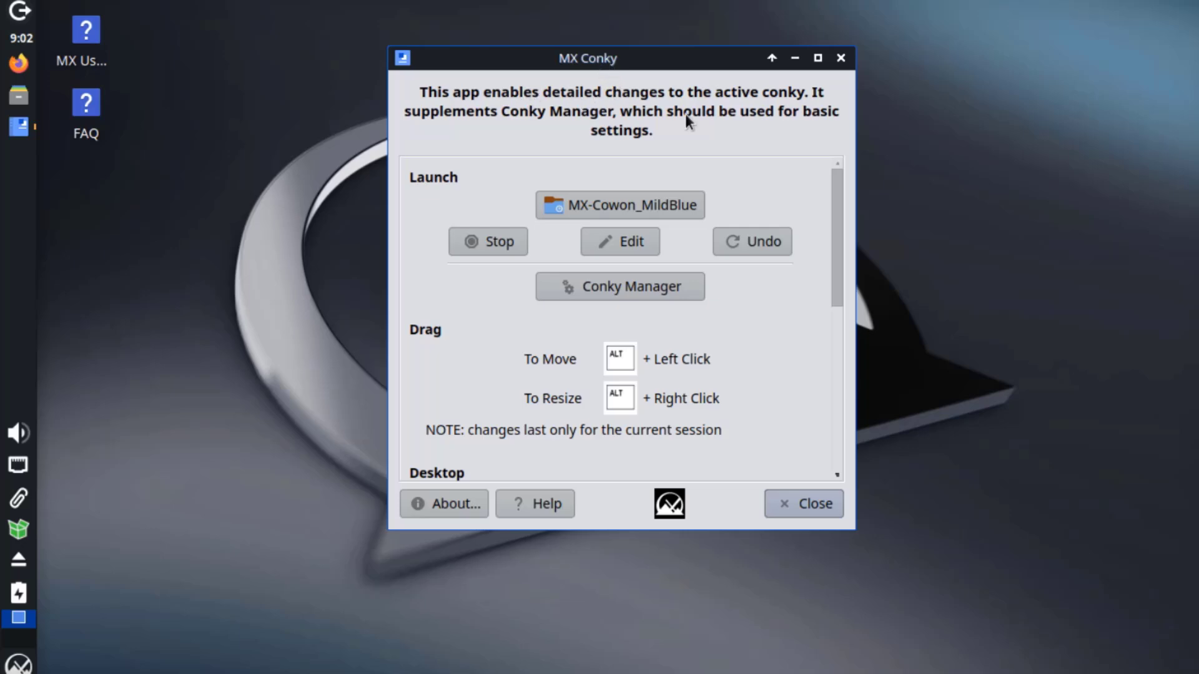
left_click(631, 286)
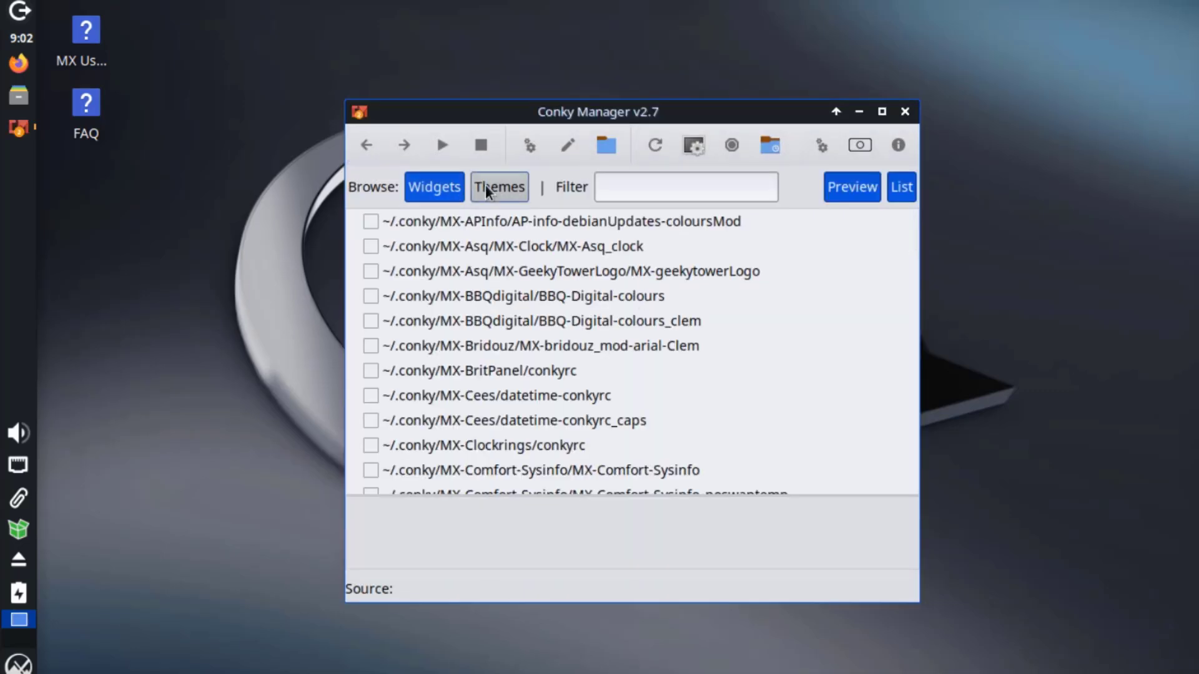
Look through the available Conky themes and widgets and enable the MX-CowonTangram/MX-Cowon_Tangram widget to try it.
left_click(486, 186)
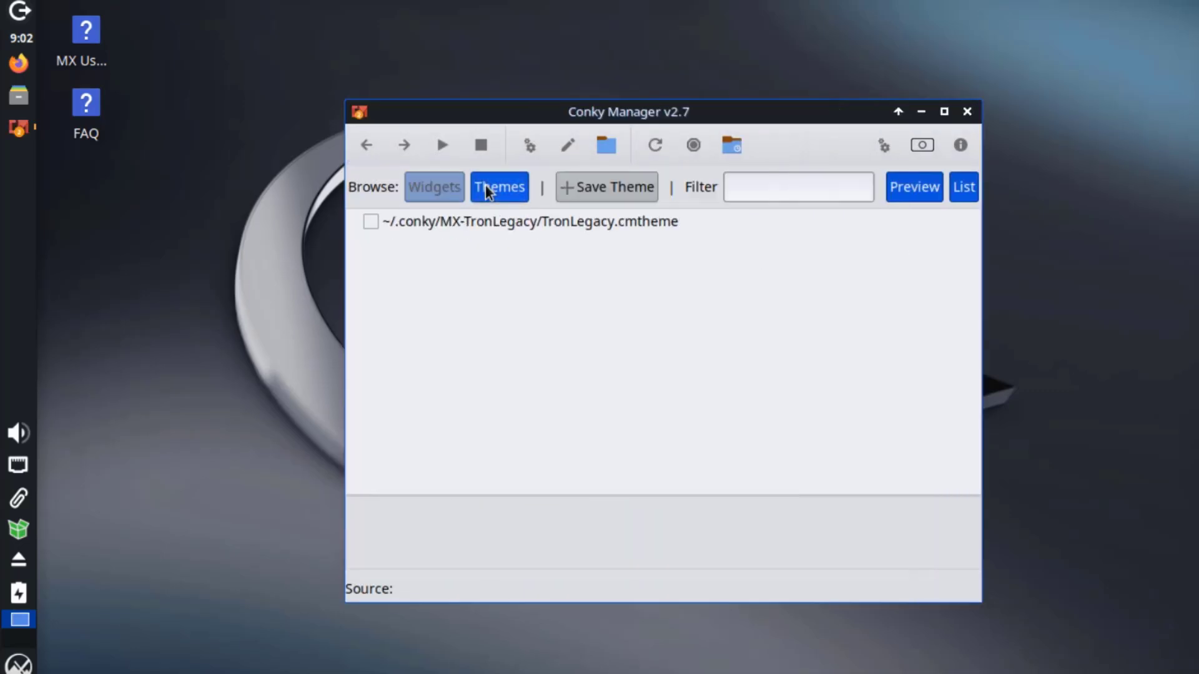
left_click(436, 189)
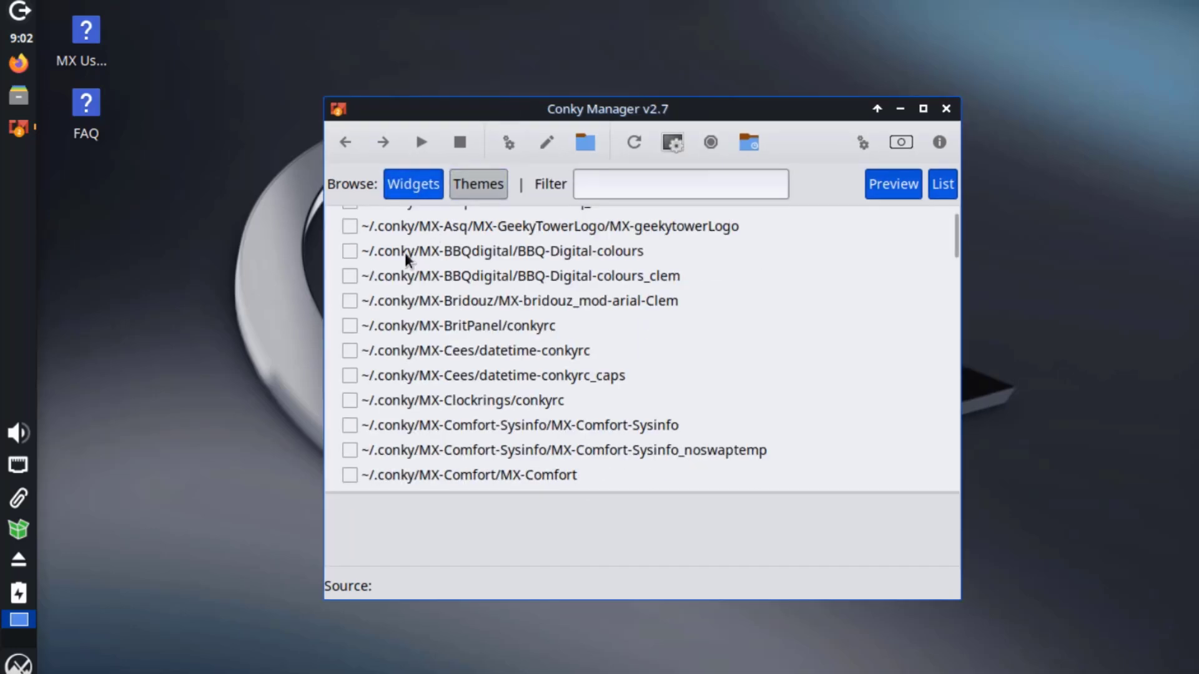
scroll(385, 357, "down", 8)
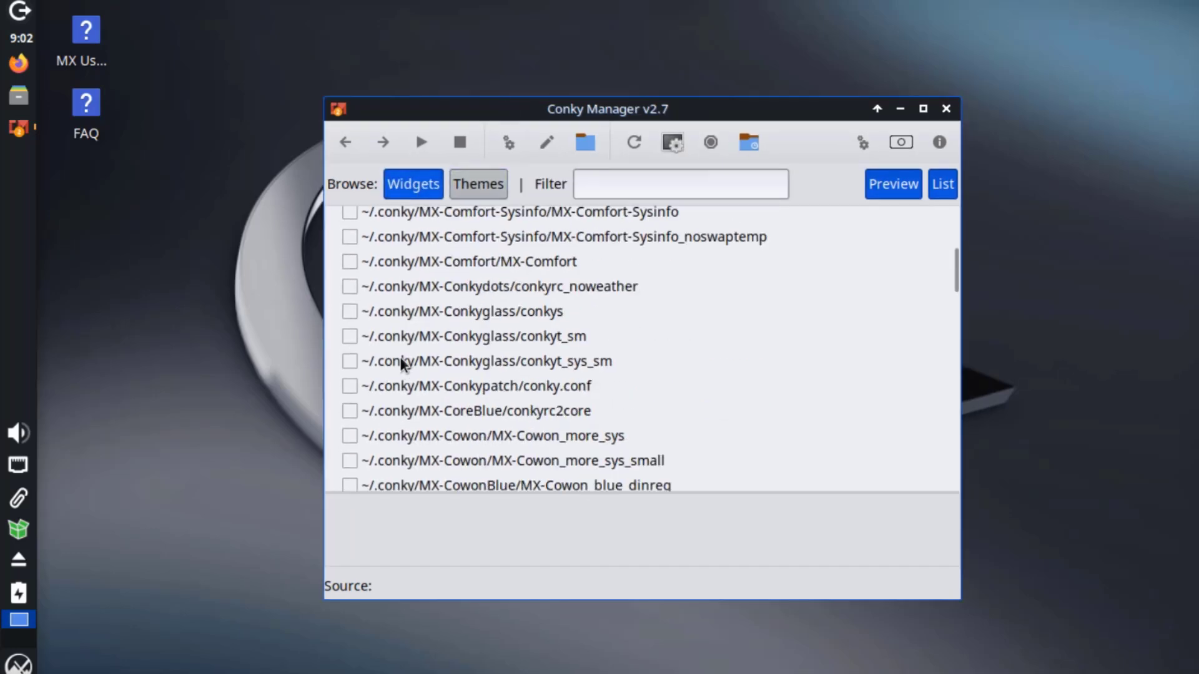
left_click(351, 234)
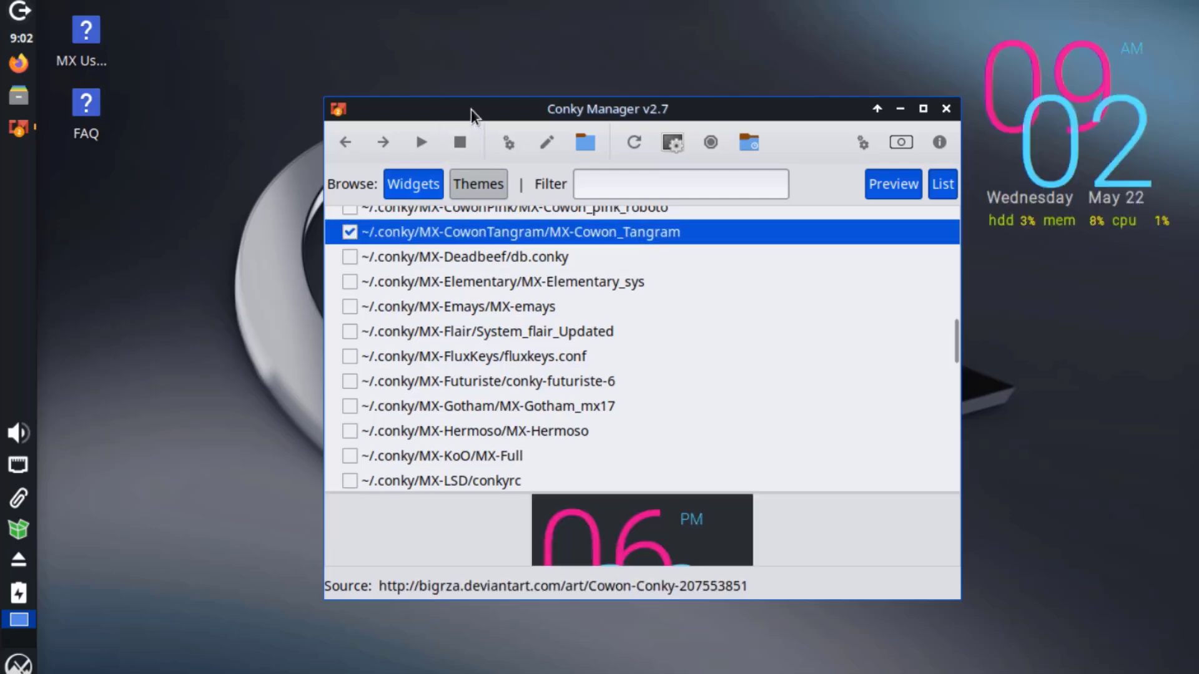
Try the MX-Conkydots/conkyrc_noweather widget with the manager window moved clear of it, and turn the widget off.
scroll(347, 236, "up", 4)
left_click(271, 309)
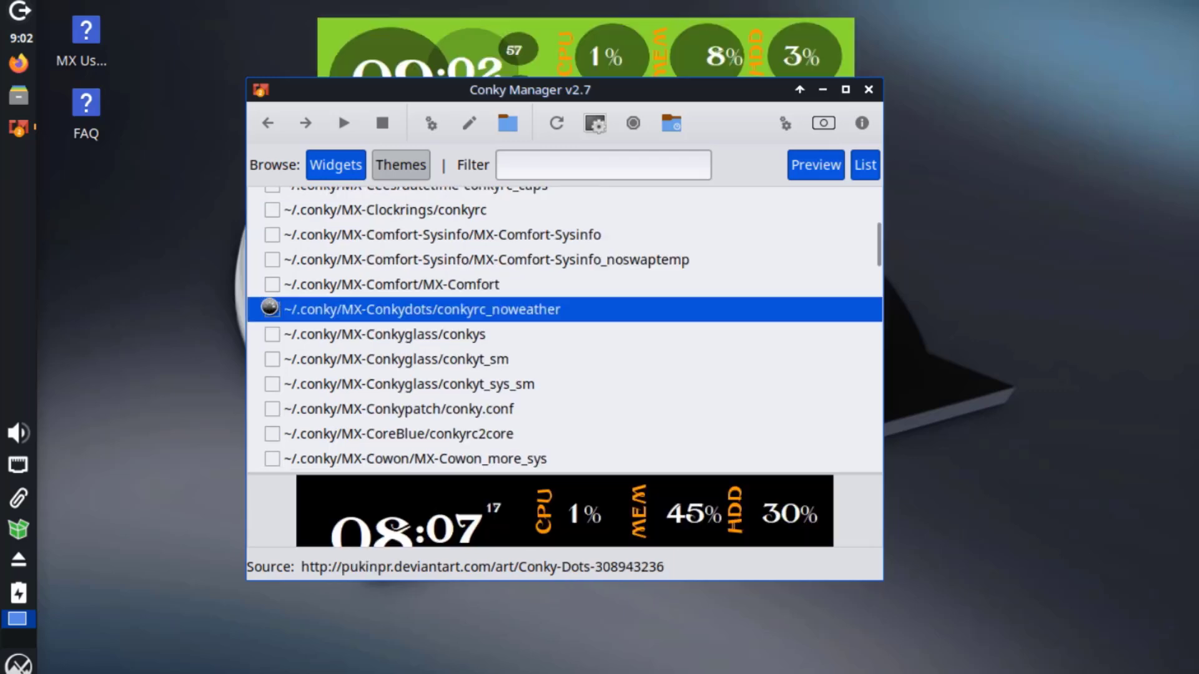
left_click_drag(611, 93, 621, 203)
left_click(292, 373)
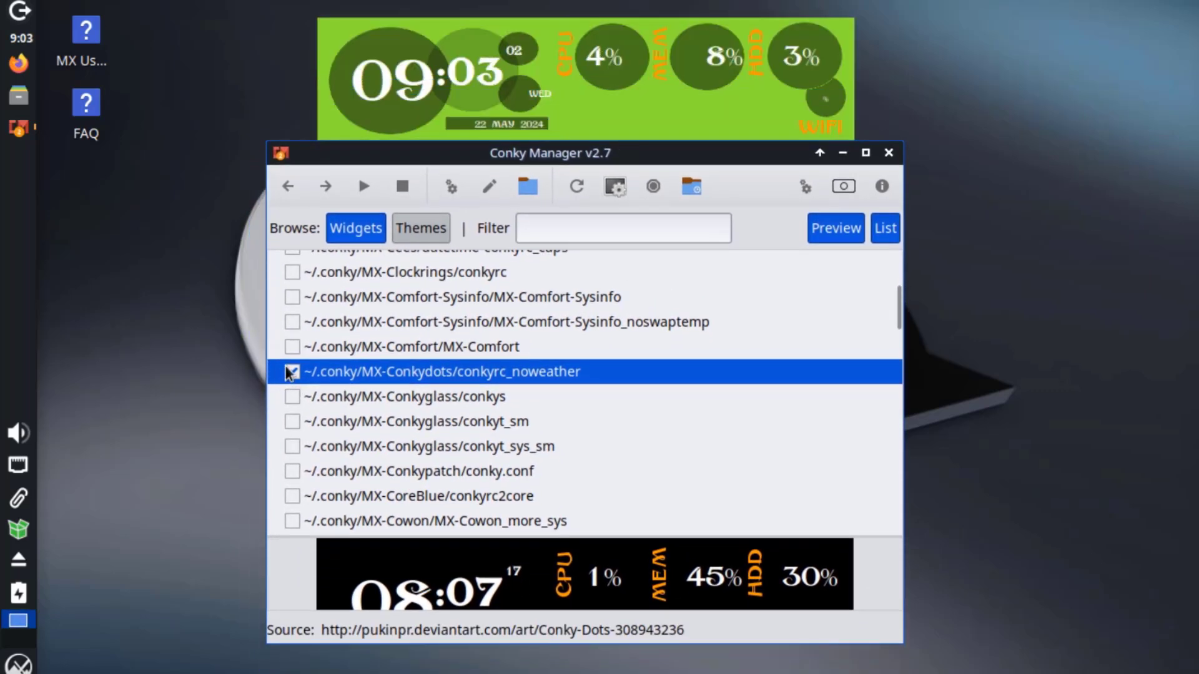
Try the MX-Cees/datetime-conkyrc and MX-PaintSplash/Multicolor_red widgets one after the other, turning each off again.
scroll(313, 350, "up", 3)
left_click(292, 308)
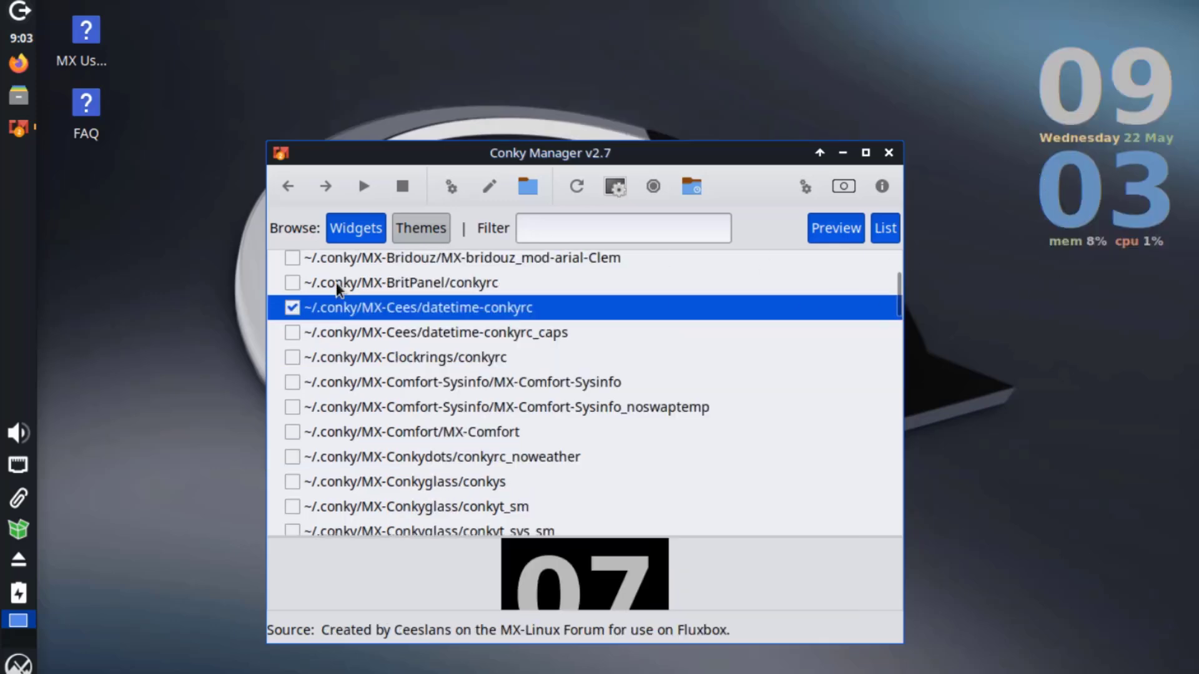
left_click(293, 308)
scroll(299, 325, "down", 10)
left_click(291, 349)
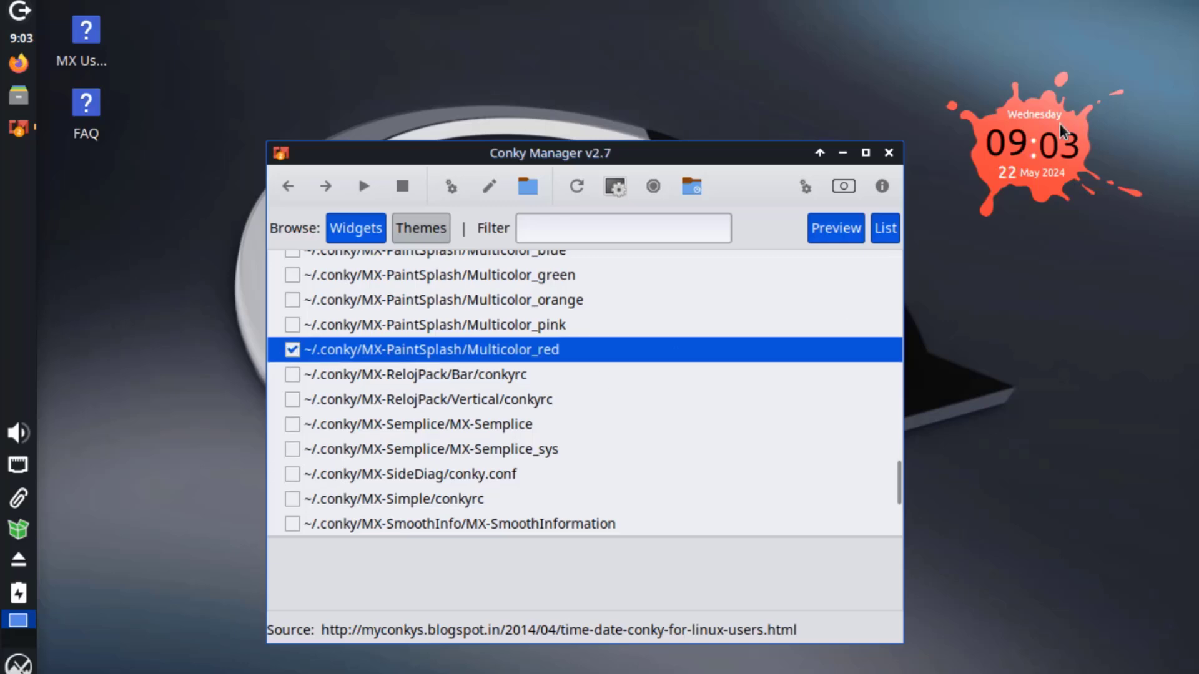
left_click(292, 350)
Try the MX-Voyager/voyager_No10-Time-MX_colors_mod-LibSans widget on the desktop and turn it off.
scroll(293, 437, "down", 3)
left_click(291, 498)
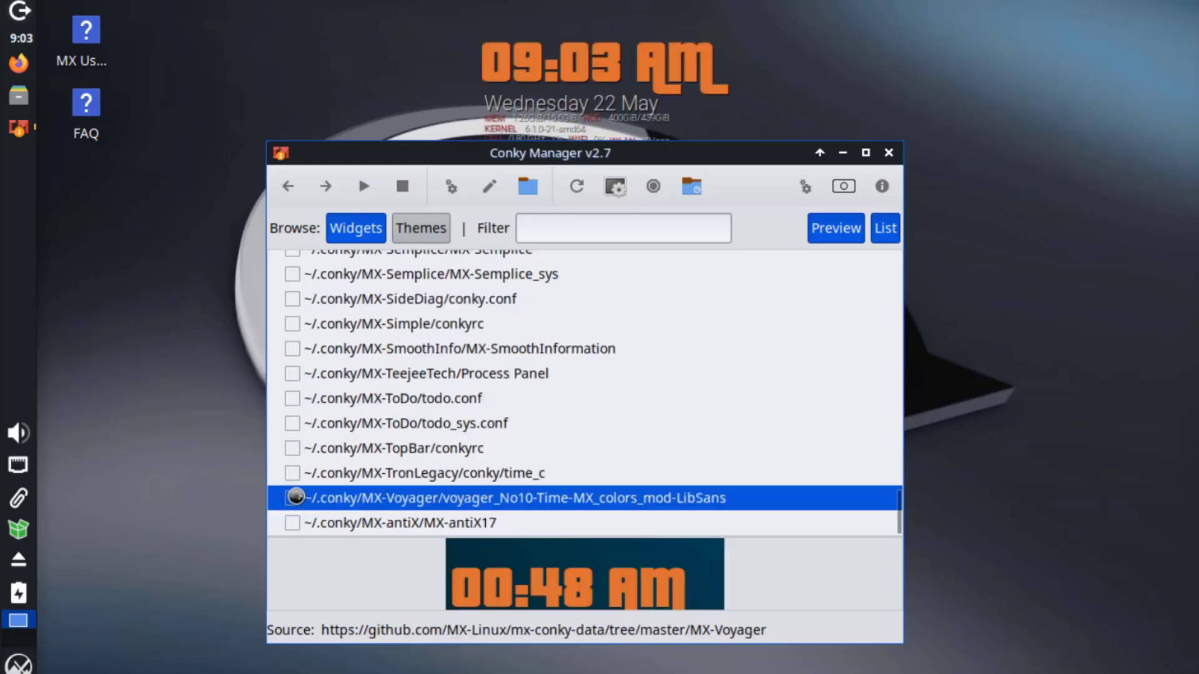
left_click(291, 497)
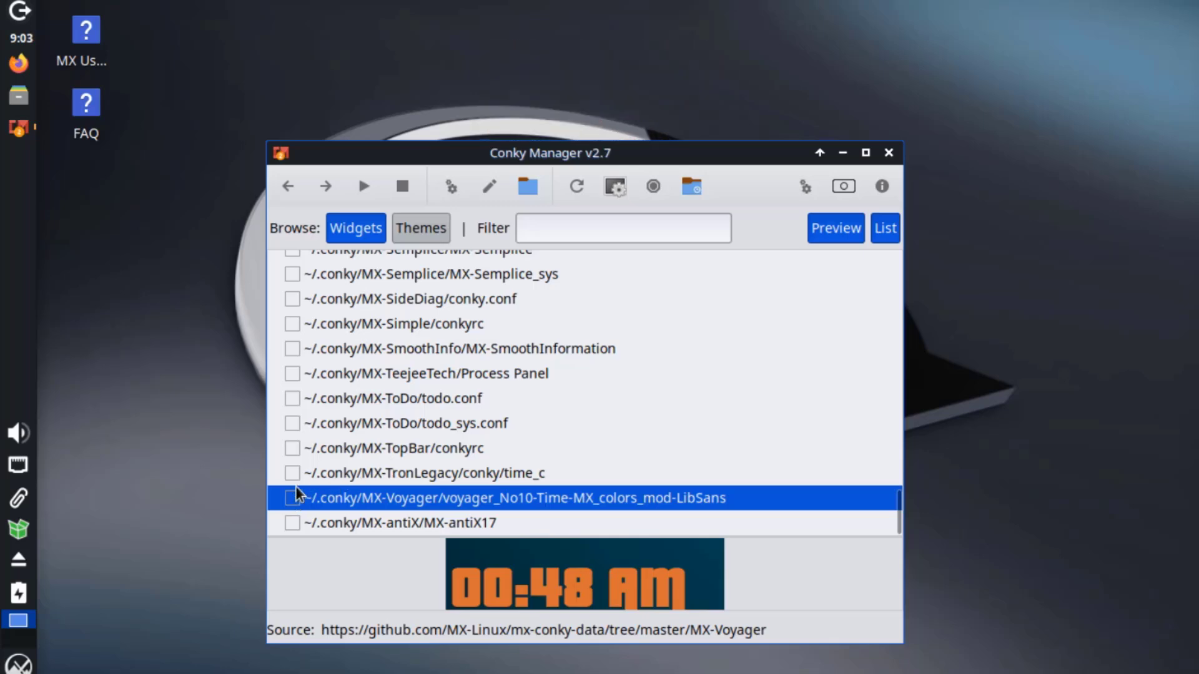
Try the MX-BBQdigital/BBQ-Digital-colours_clem system information widget on the desktop and turn it off.
scroll(298, 375, "up", 20)
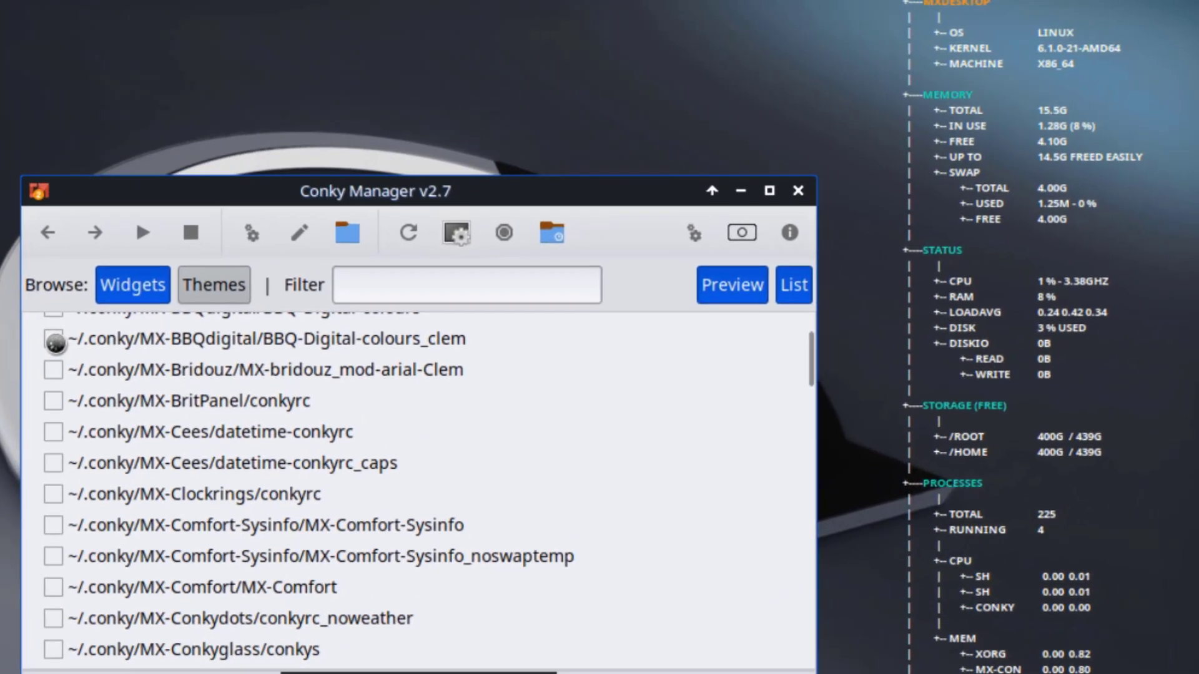
left_click(292, 272)
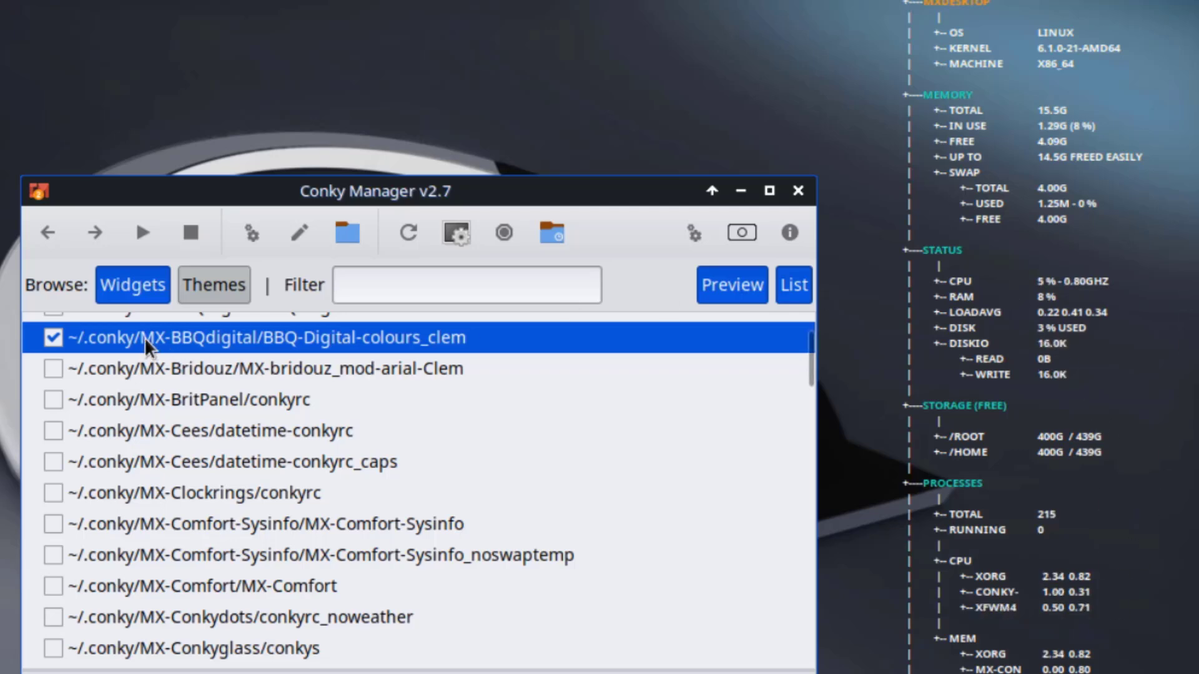
scroll(386, 366, "up", 3)
left_click(54, 445)
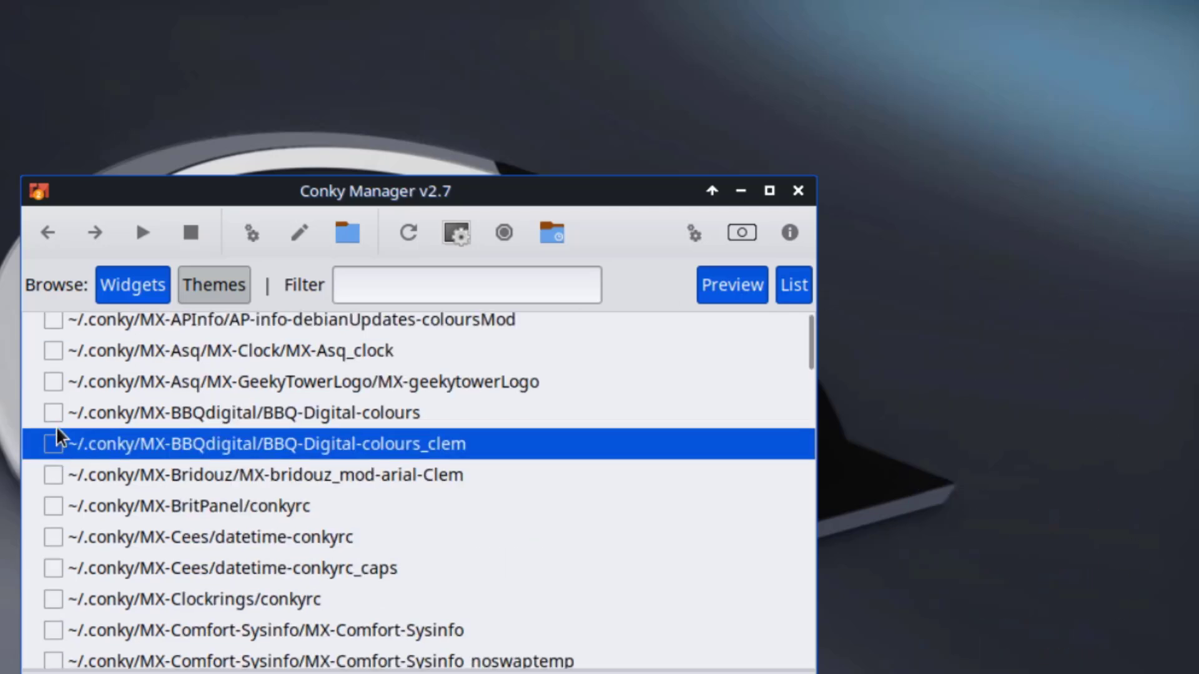
Try the MX-BBQdigital/BBQ-Digital-colours and MX-GeekyTowerLogo/MX-geekytowerLogo widgets, turning the latter off after viewing it.
left_click(60, 421)
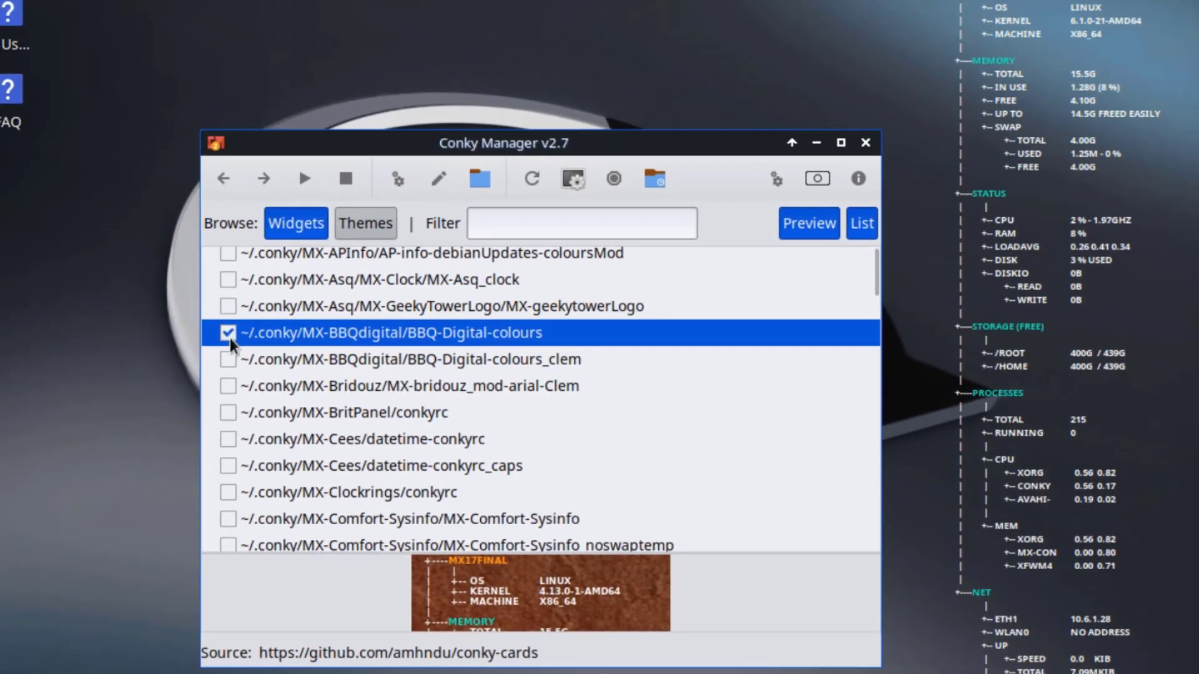
left_click(228, 306)
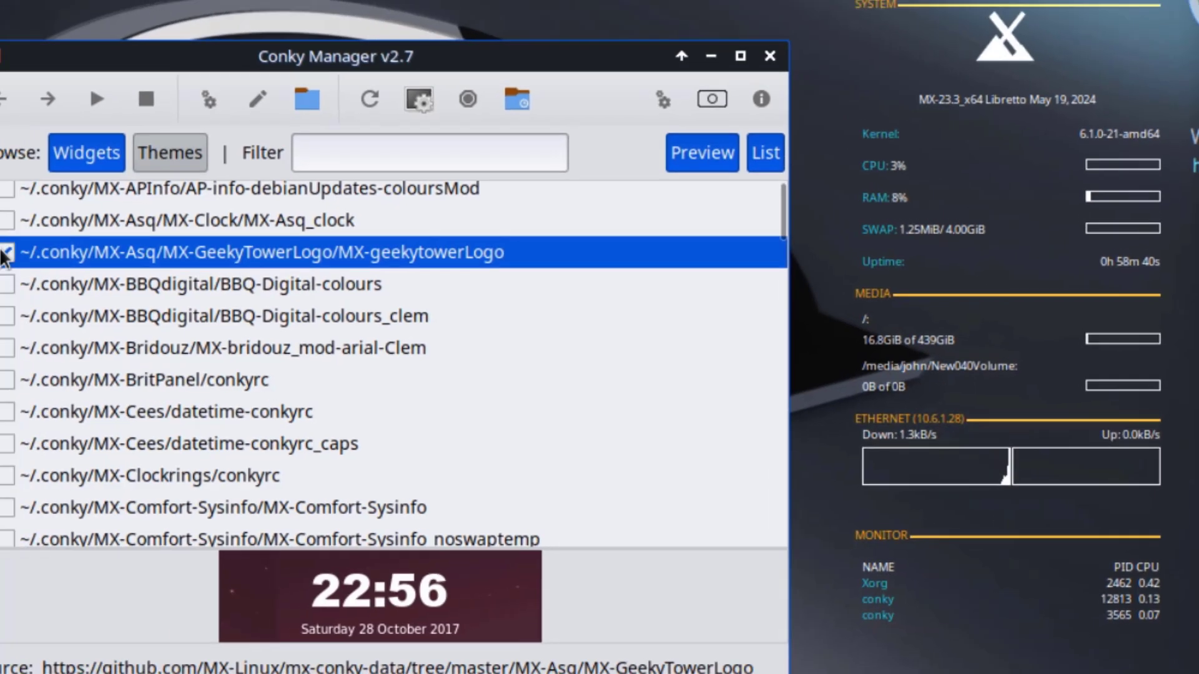
left_click(6, 253)
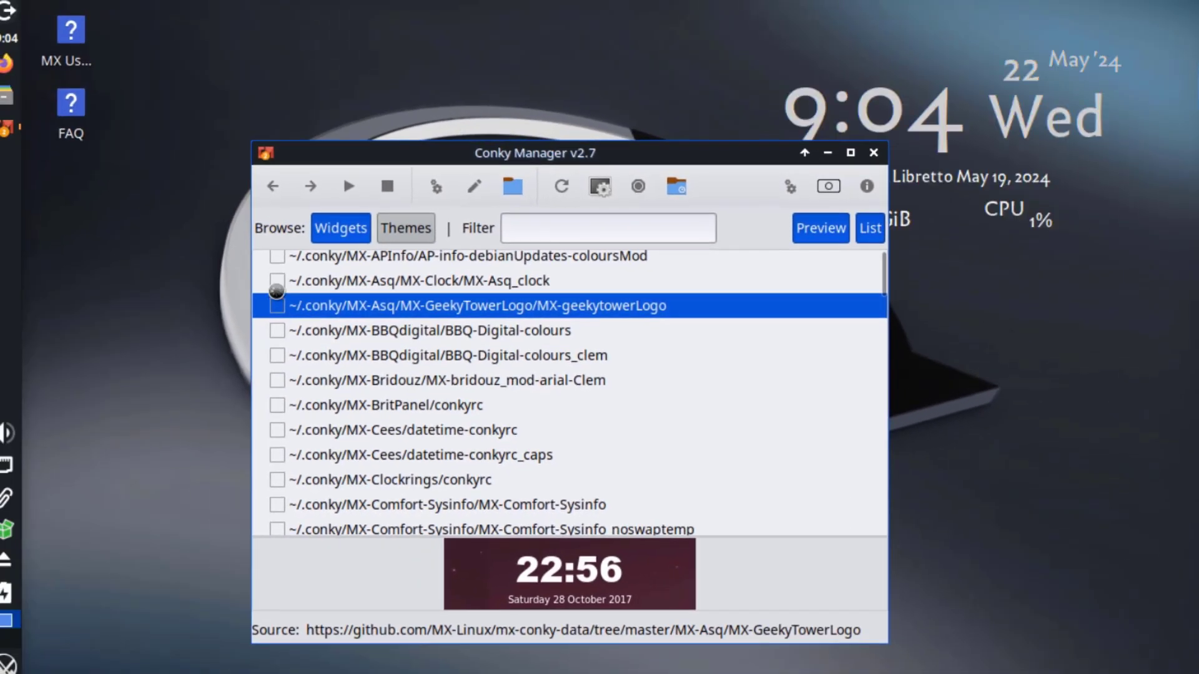
Apply the MX-TronLegacy/TronLegacy.cmtheme theme and restart the selected MX-BBQdigital/BBQ-Digital-colours widget.
left_click(388, 204)
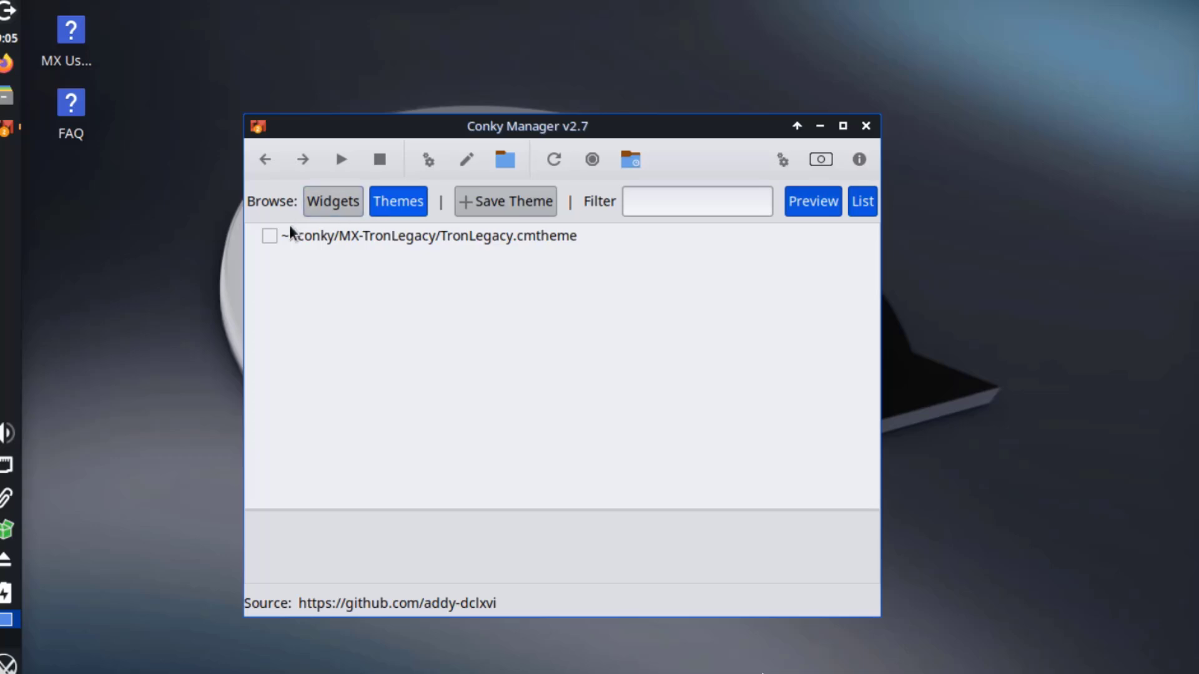
left_click(269, 236)
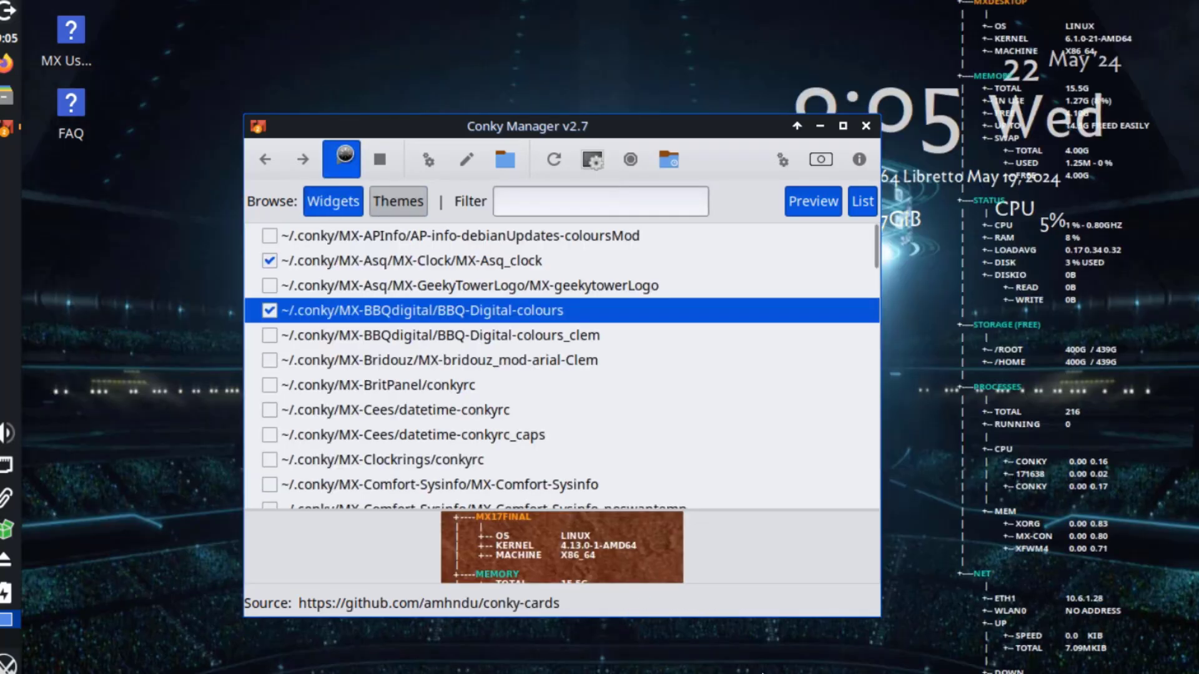
left_click(356, 166)
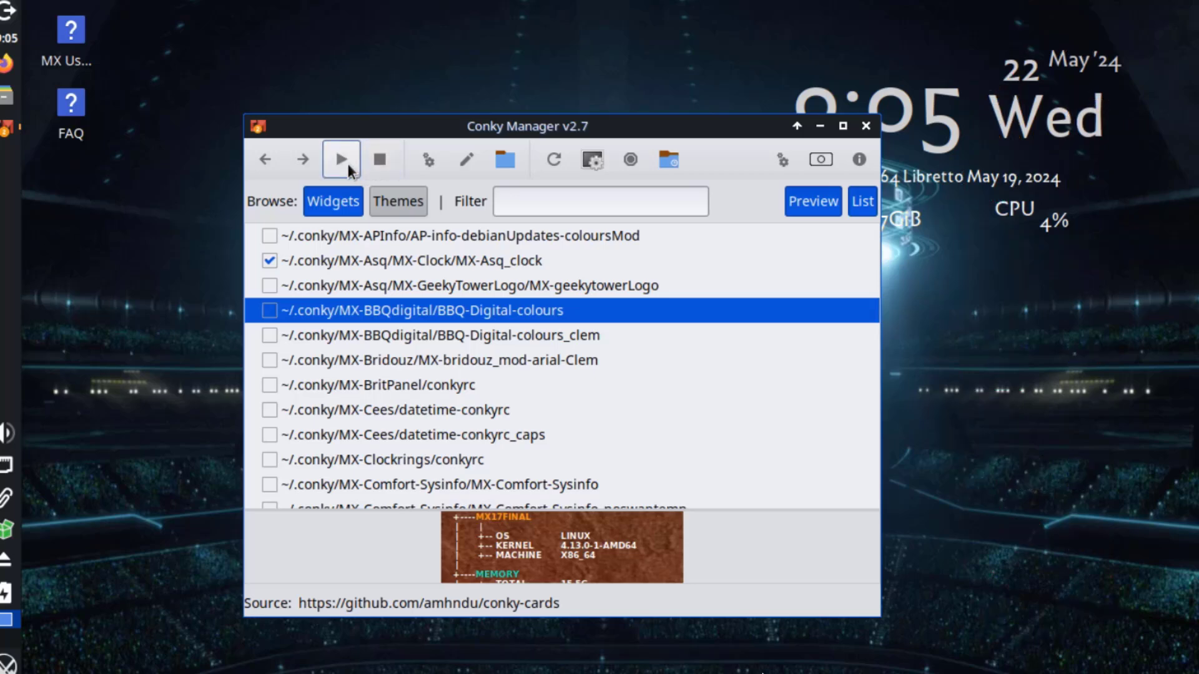
left_click(347, 164)
Examine the selected widget's location, size, transparency, time and network settings without changing them.
left_click(430, 160)
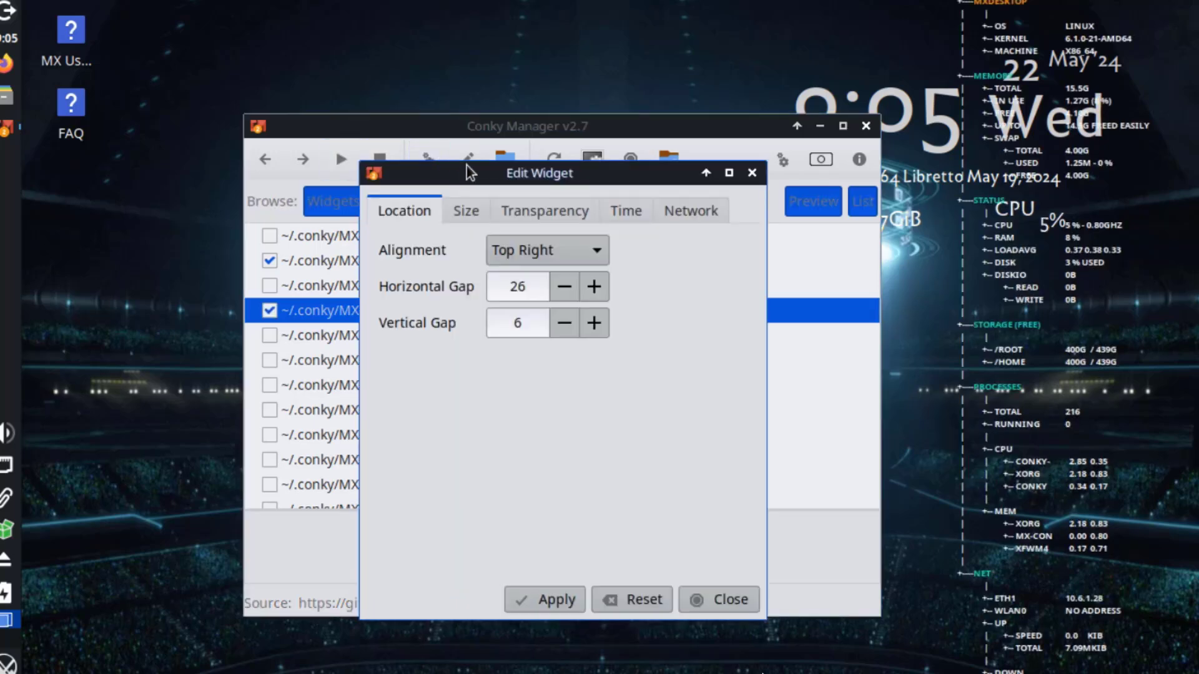
left_click_drag(466, 166, 424, 156)
left_click(431, 197)
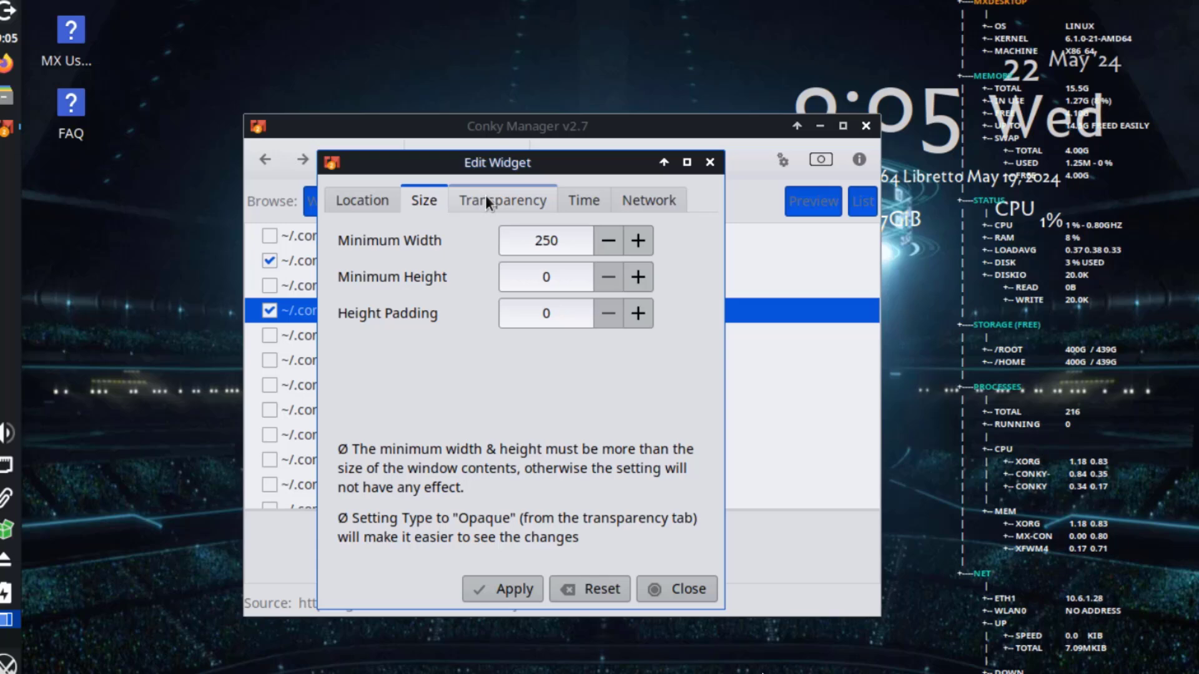
left_click(485, 198)
left_click(581, 200)
left_click(643, 200)
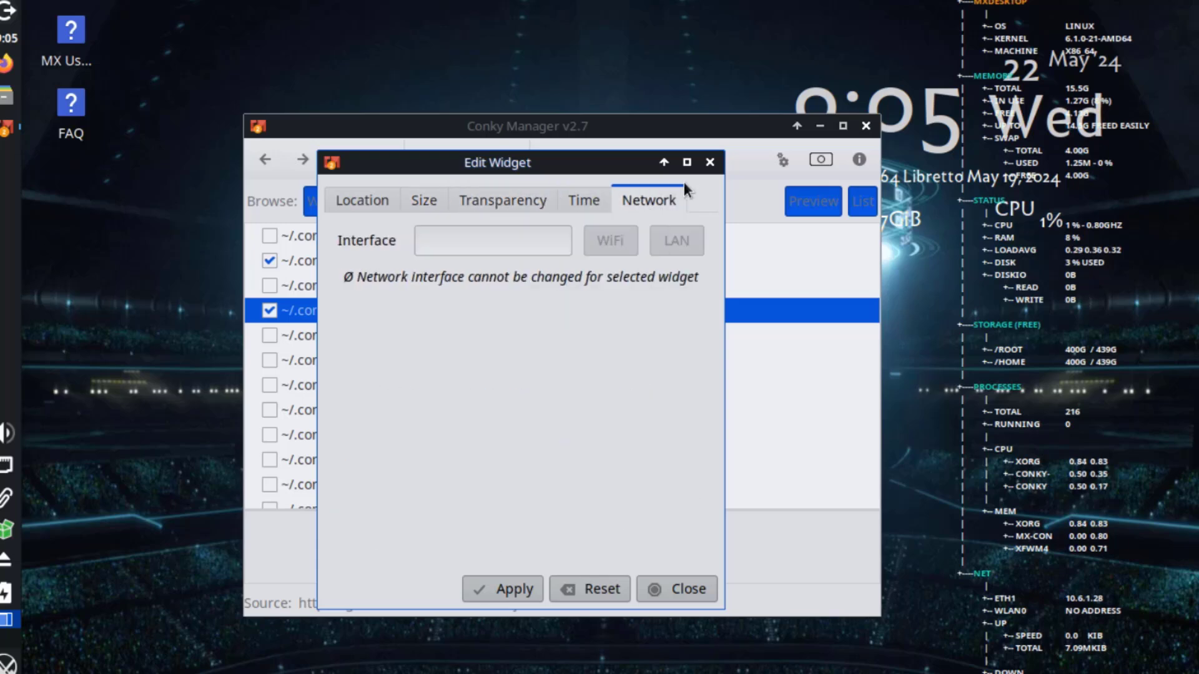
left_click(710, 163)
Check the preview image generation options, cancel them, and stop all running Conky widgets.
left_click(592, 160)
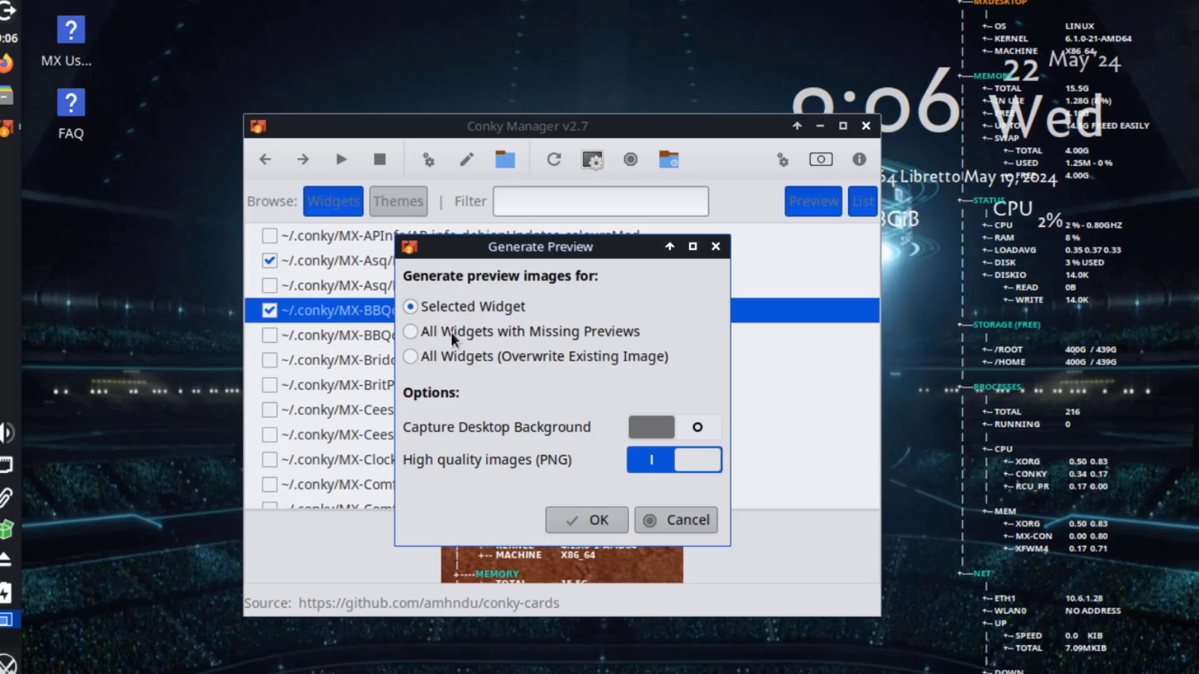
left_click(676, 520)
left_click(630, 160)
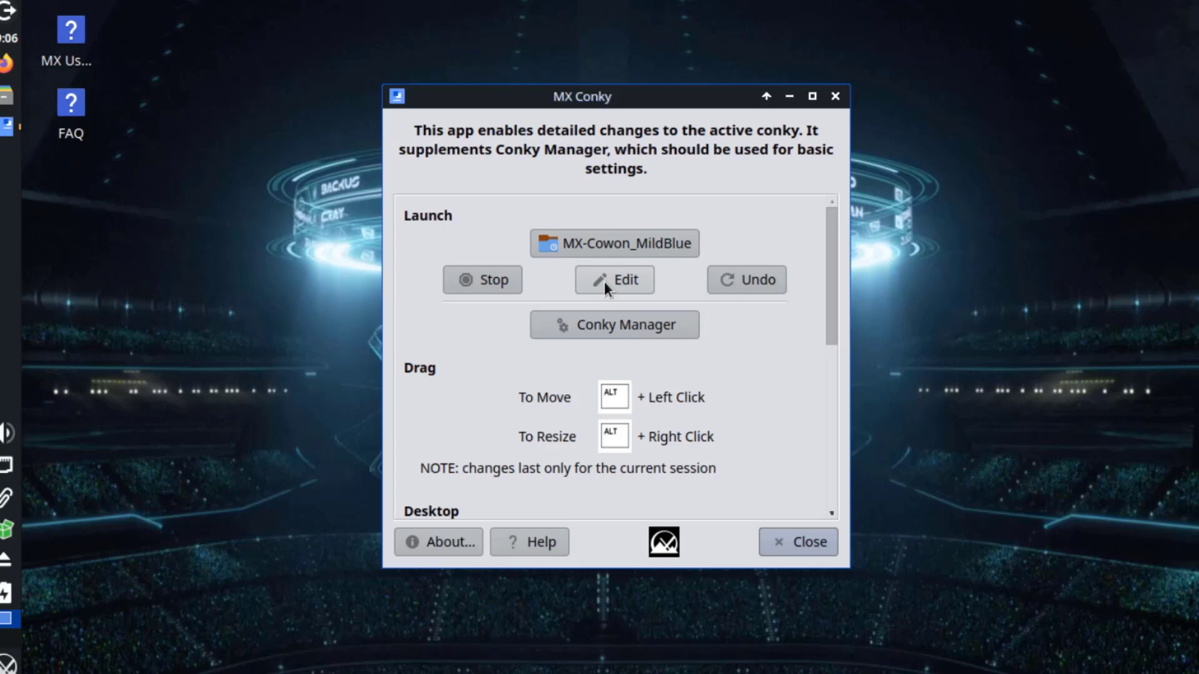
Open the MX-Cowon_MildBlue configuration for editing in MX Conky and examine its text and the editor's menus.
left_click(609, 280)
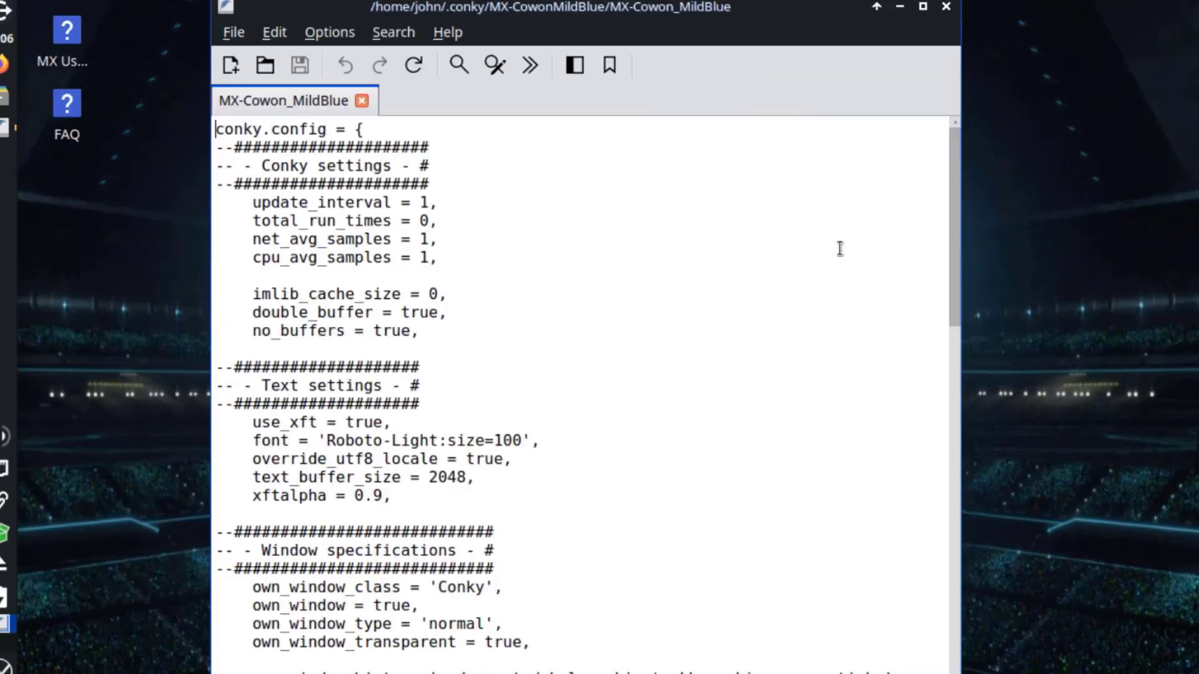
scroll(819, 354, "down", 5)
scroll(818, 353, "down", 4)
left_click(234, 32)
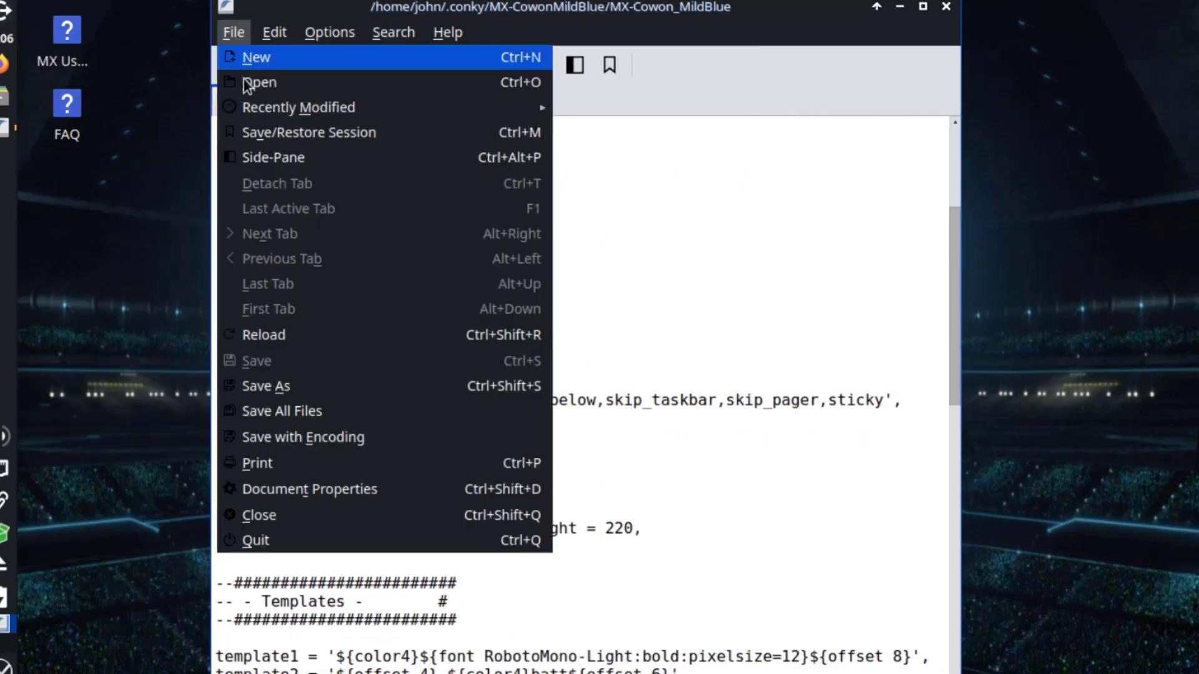
mouse_move(282, 37)
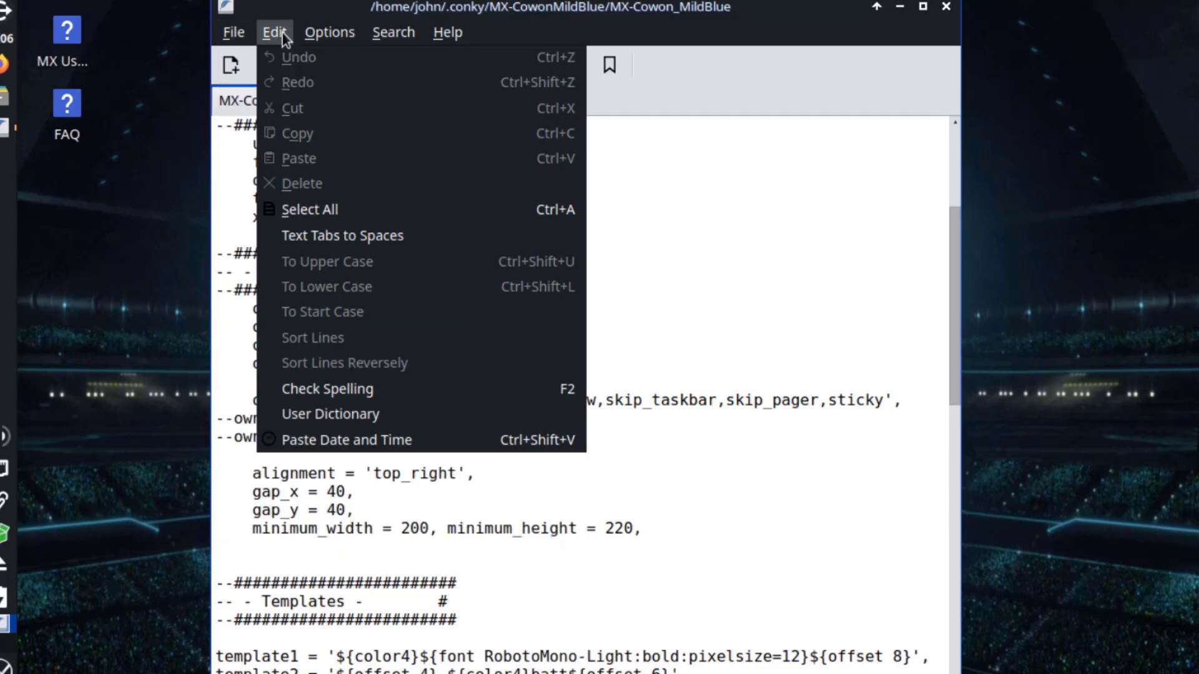
mouse_move(447, 39)
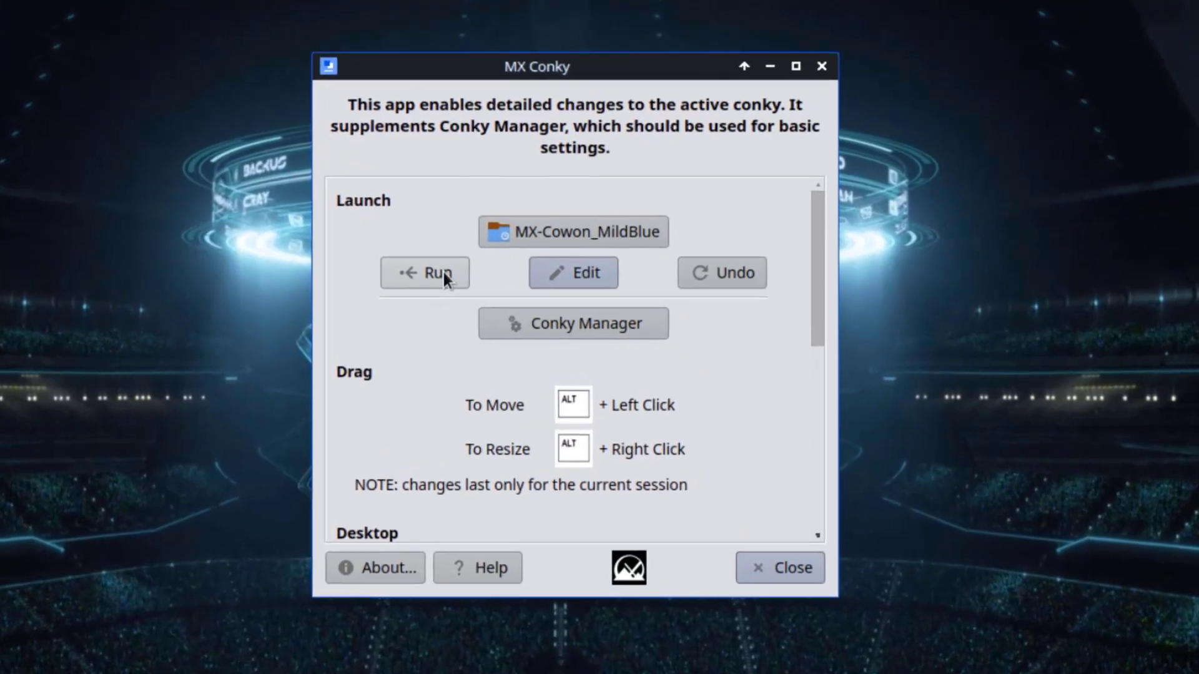
Run and stop the MX-Cowon_MildBlue conky and examine its day, month and color settings.
left_click(440, 270)
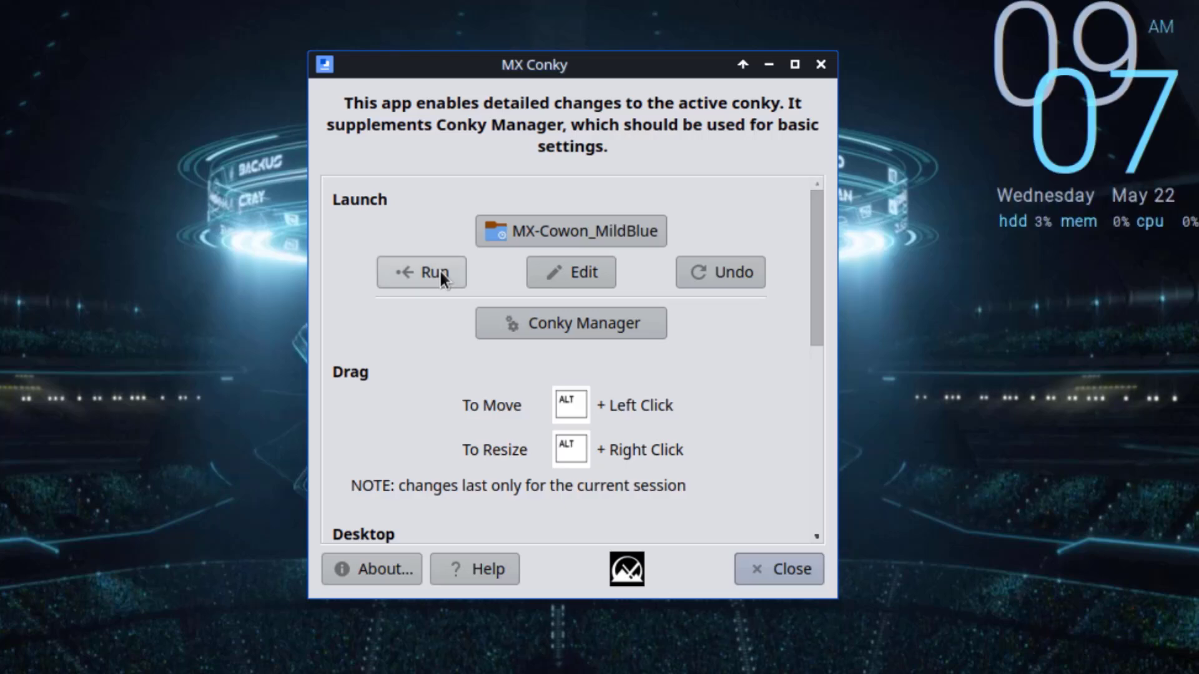
left_click(440, 272)
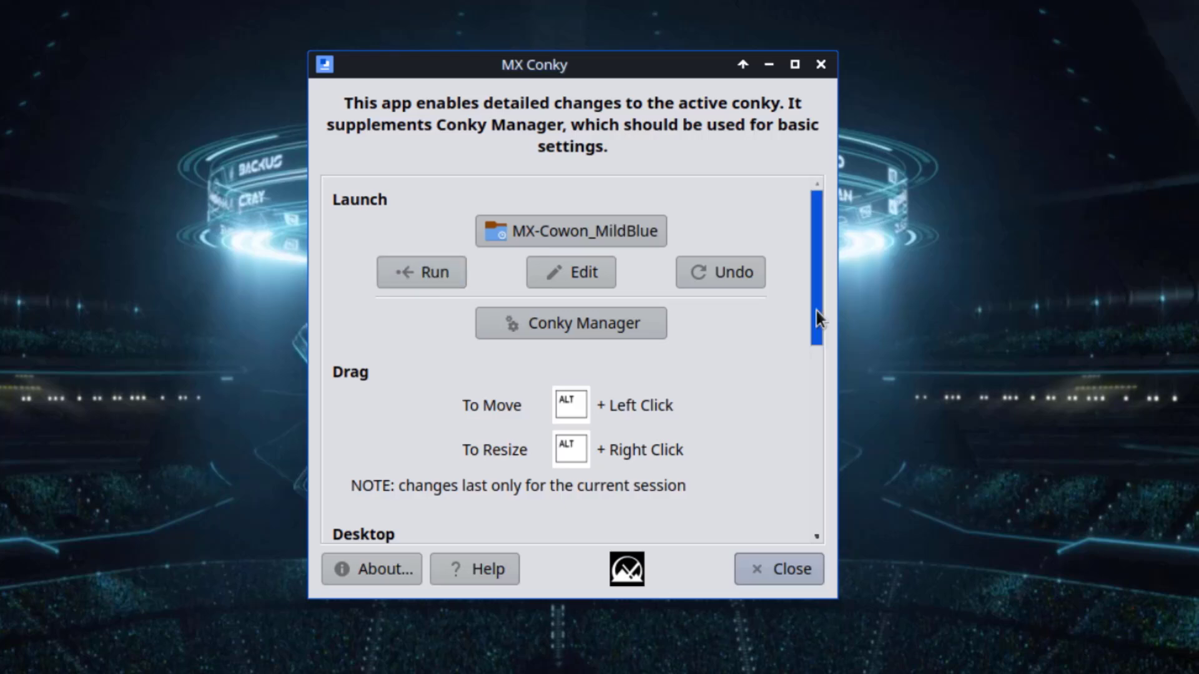
left_click_drag(816, 309, 804, 488)
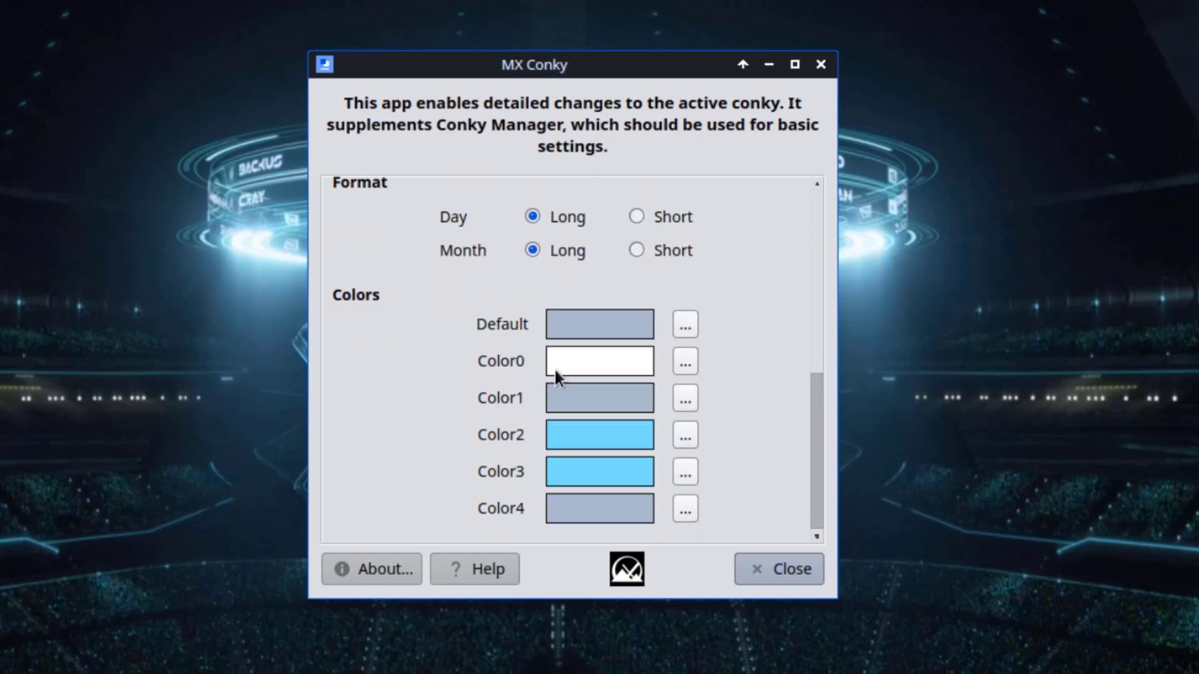
Close MX Conky and open the home folder's properties in the Thunar file manager.
left_click(682, 503)
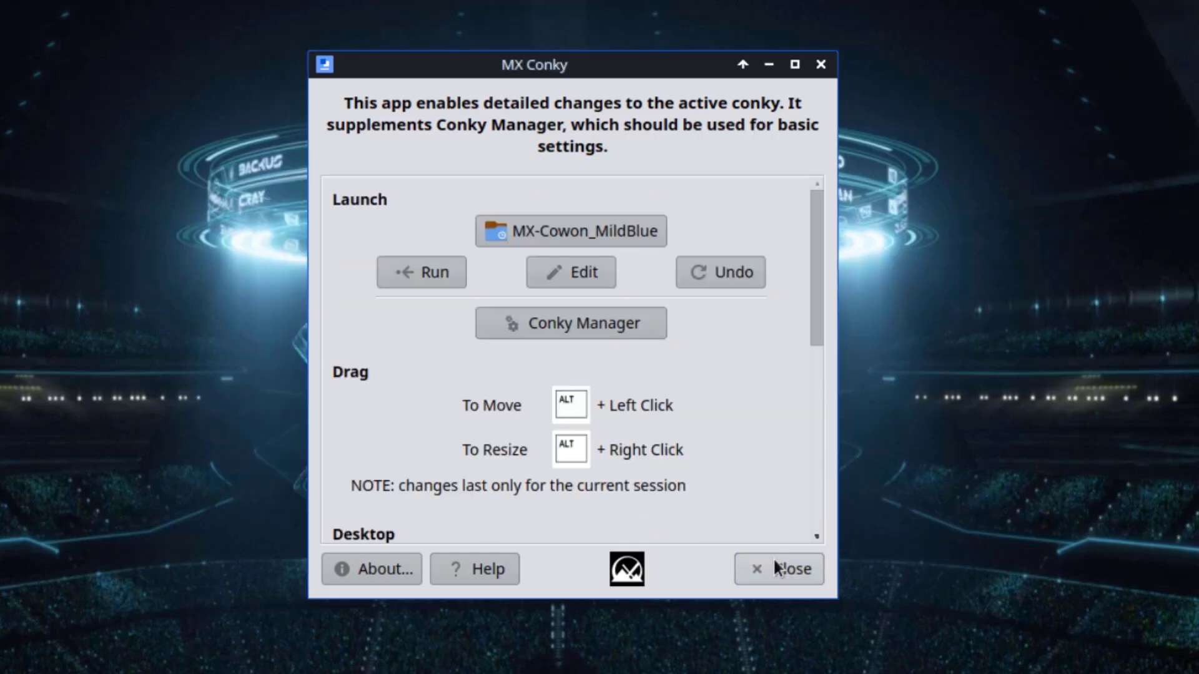
left_click(774, 563)
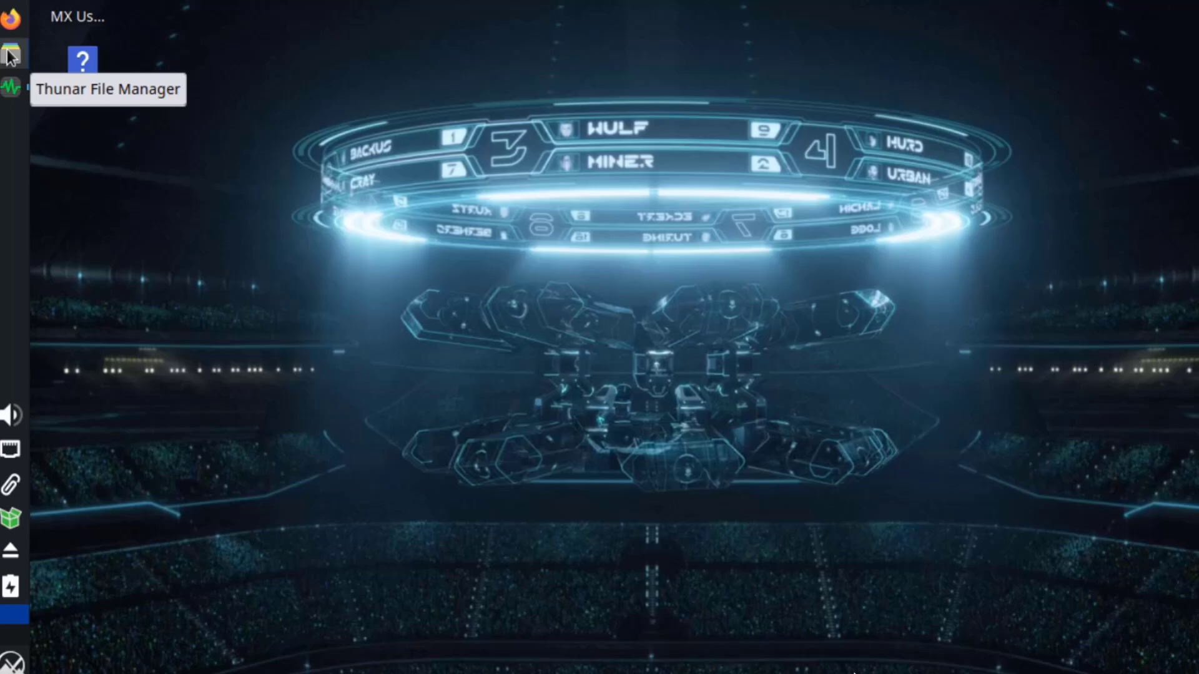
left_click(12, 57)
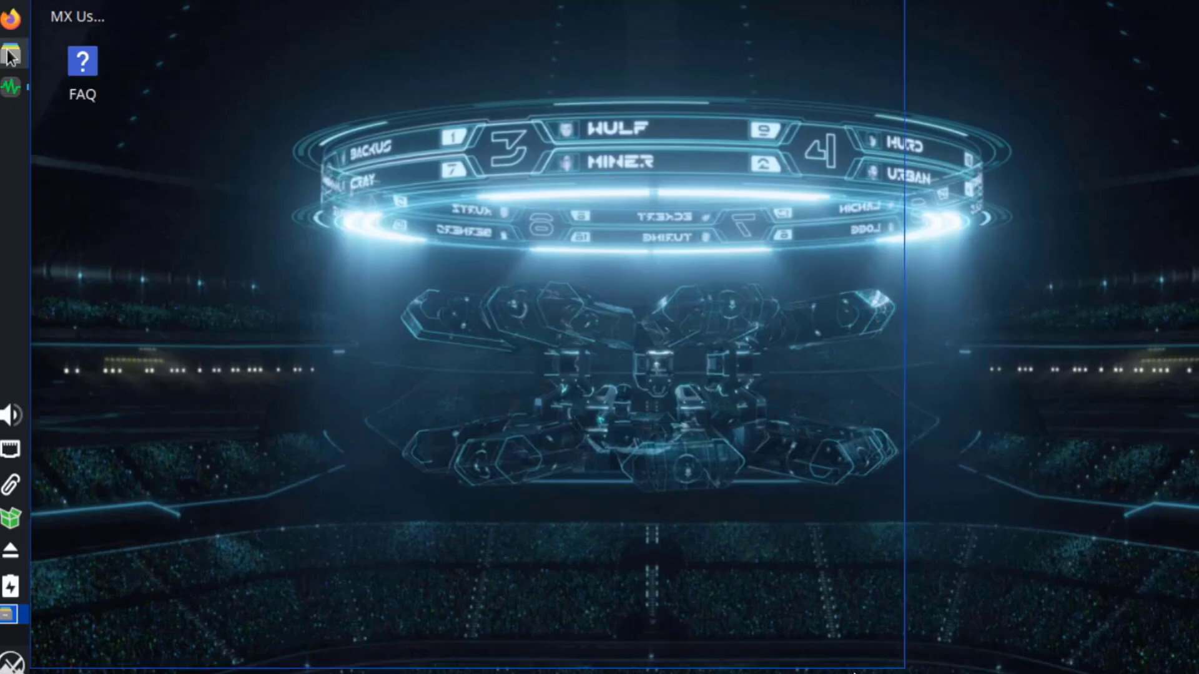
left_click(59, 16)
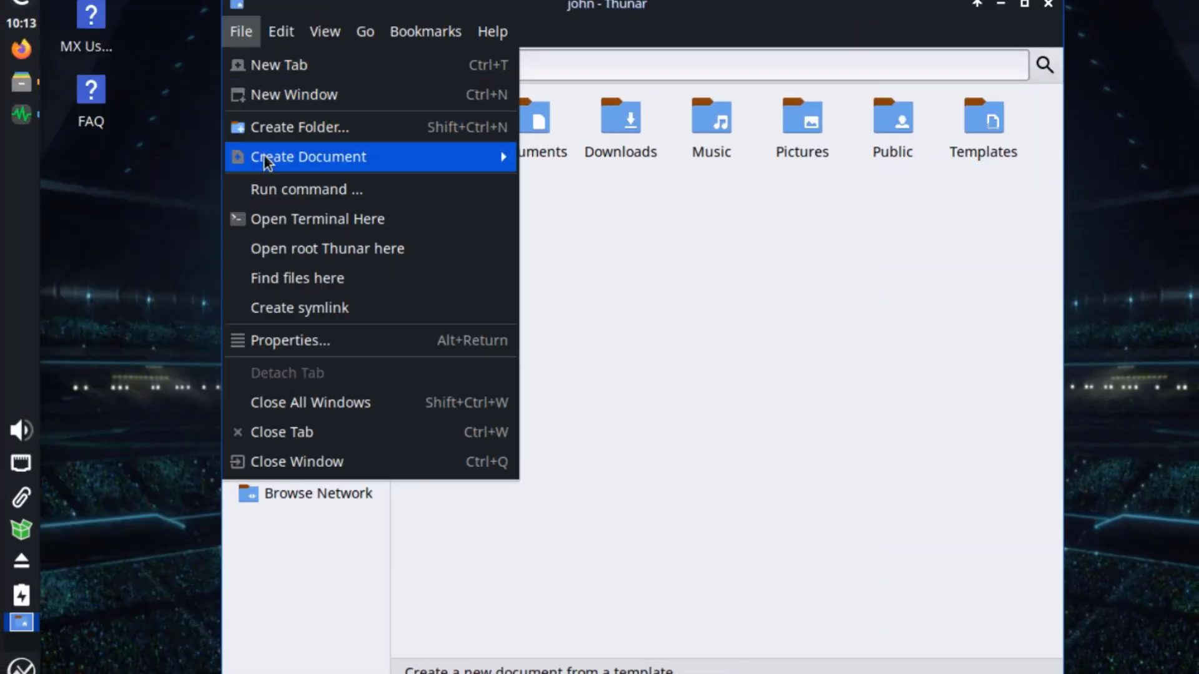
left_click(301, 339)
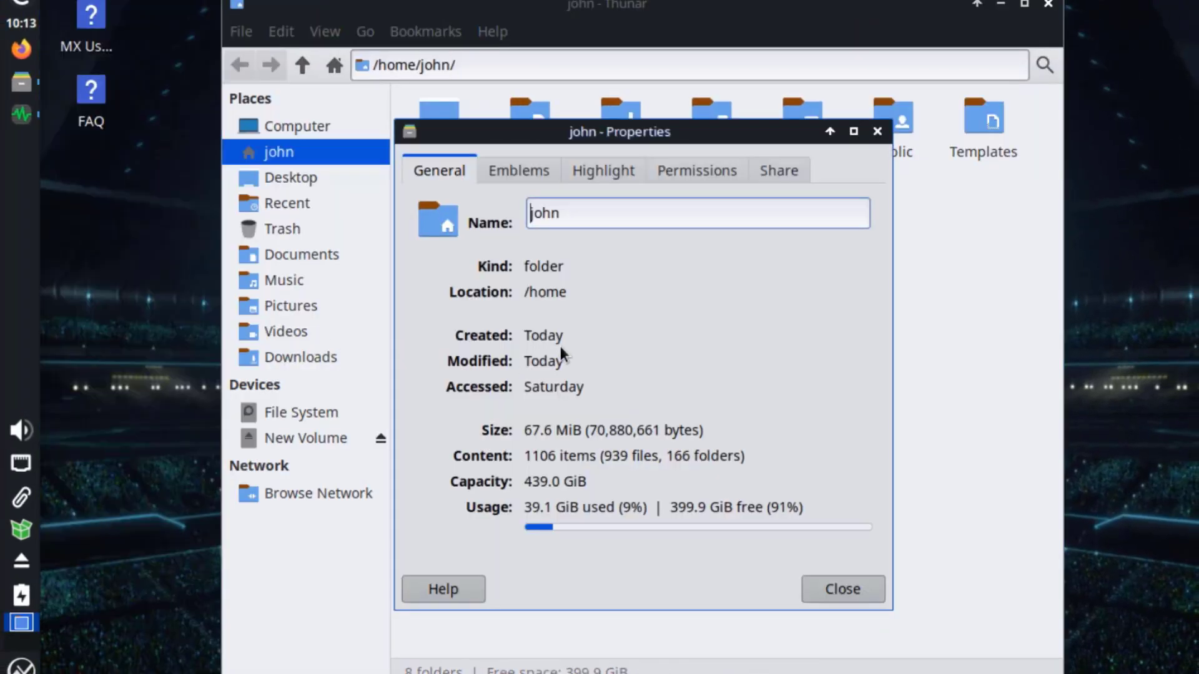
Examine the home folder's emblem, highlight, permission and sharing properties.
left_click(497, 167)
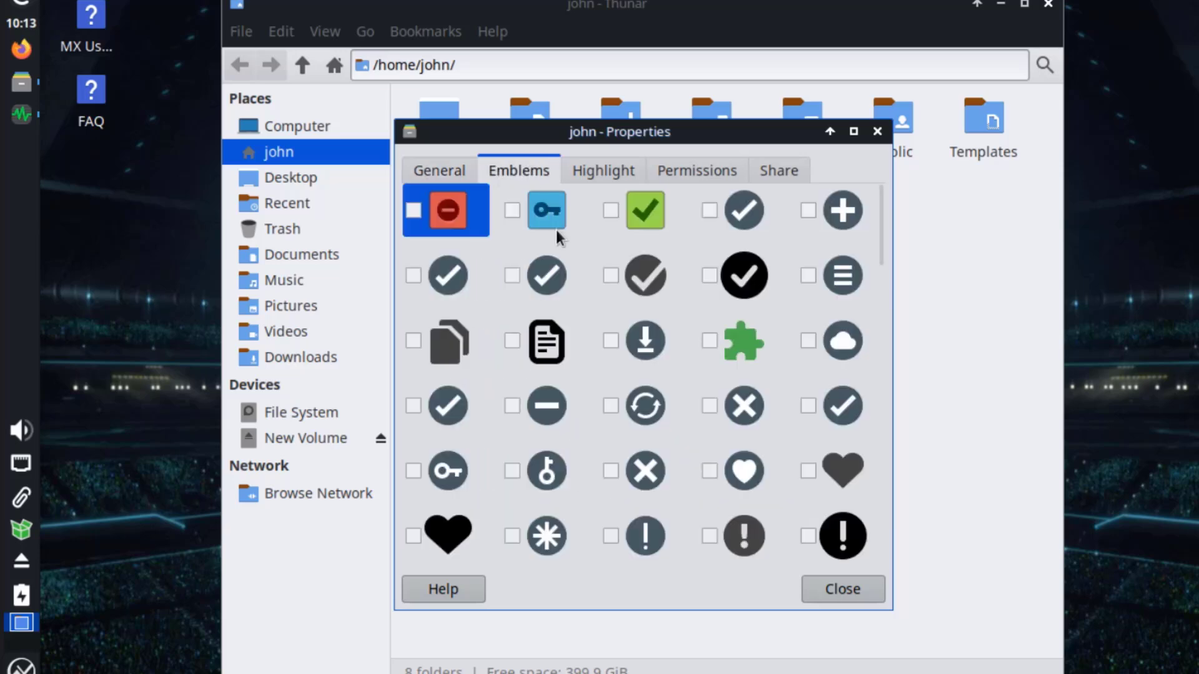
left_click(513, 340)
left_click(603, 170)
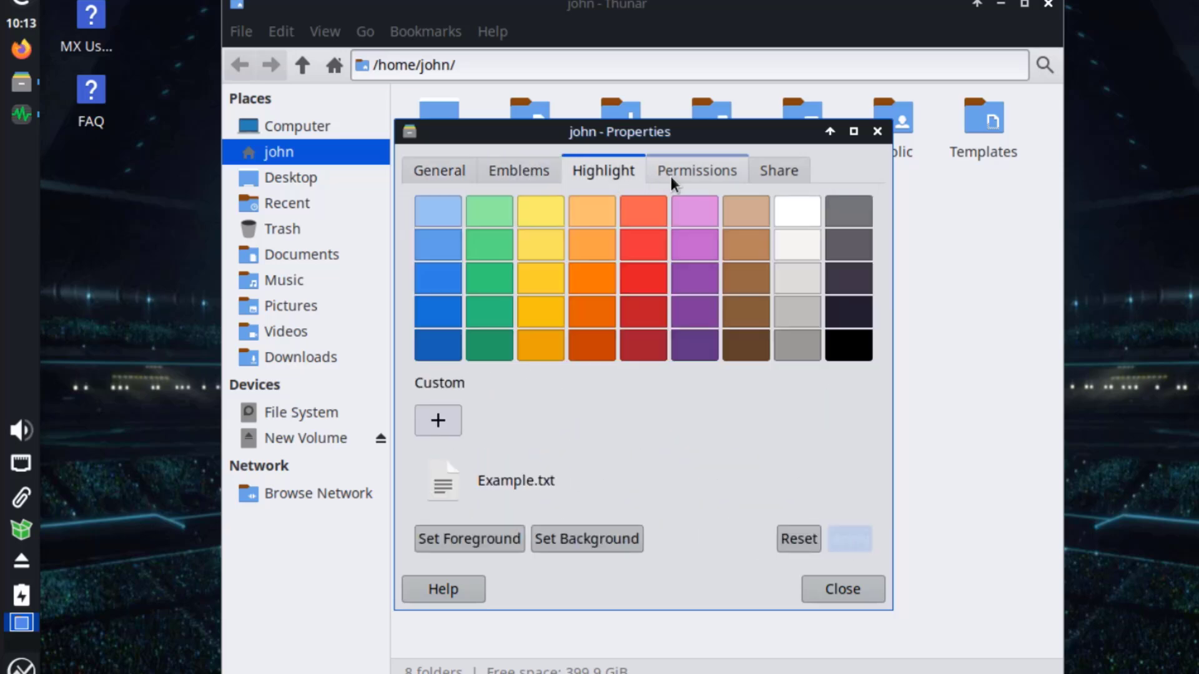
left_click(690, 175)
left_click(767, 169)
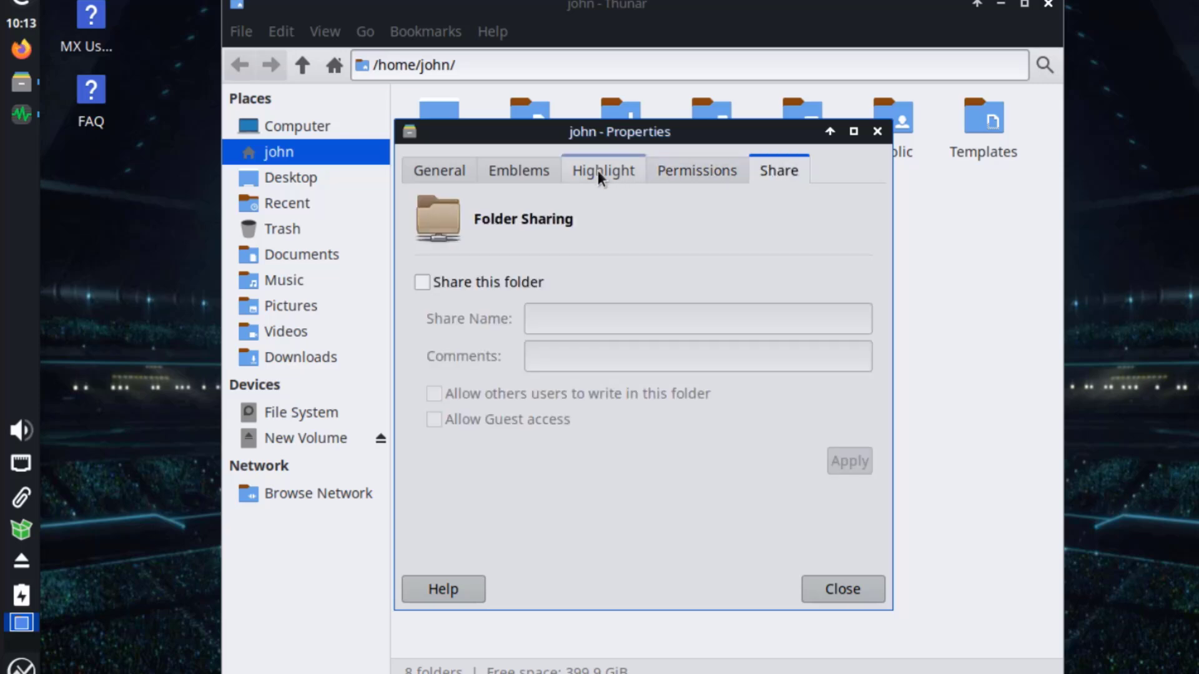
Try the highlight background and foreground options for the home folder and close its properties without applying a color.
left_click(597, 171)
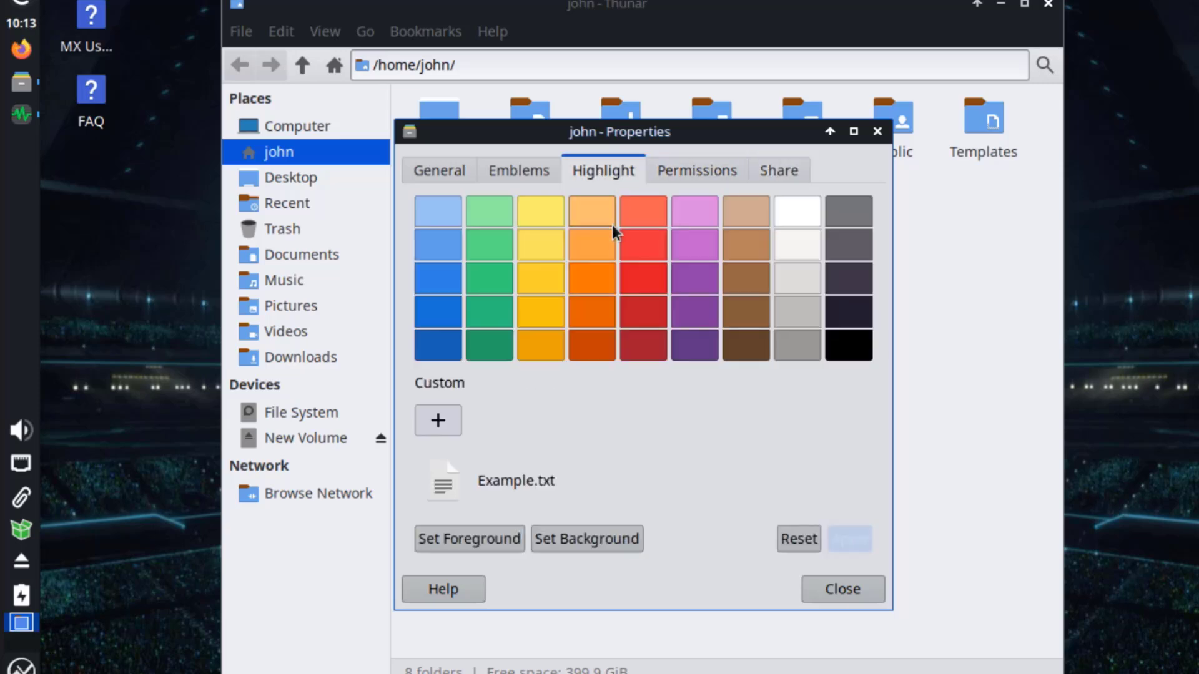
left_click(624, 531)
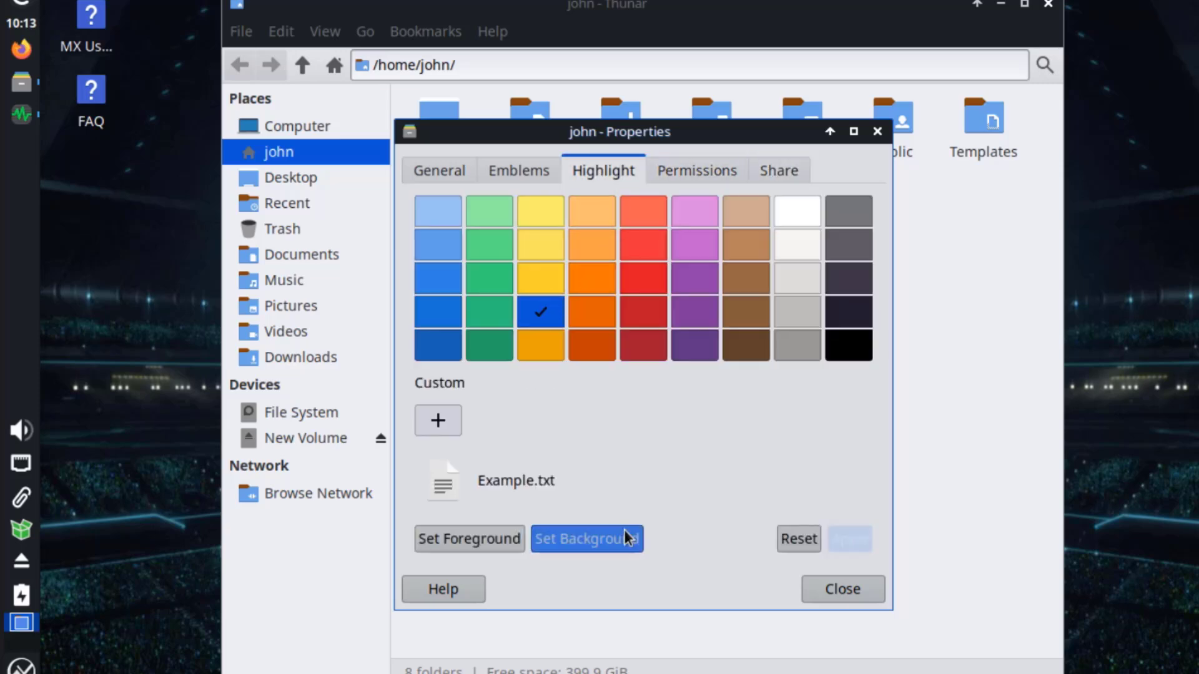
left_click(485, 534)
left_click(839, 590)
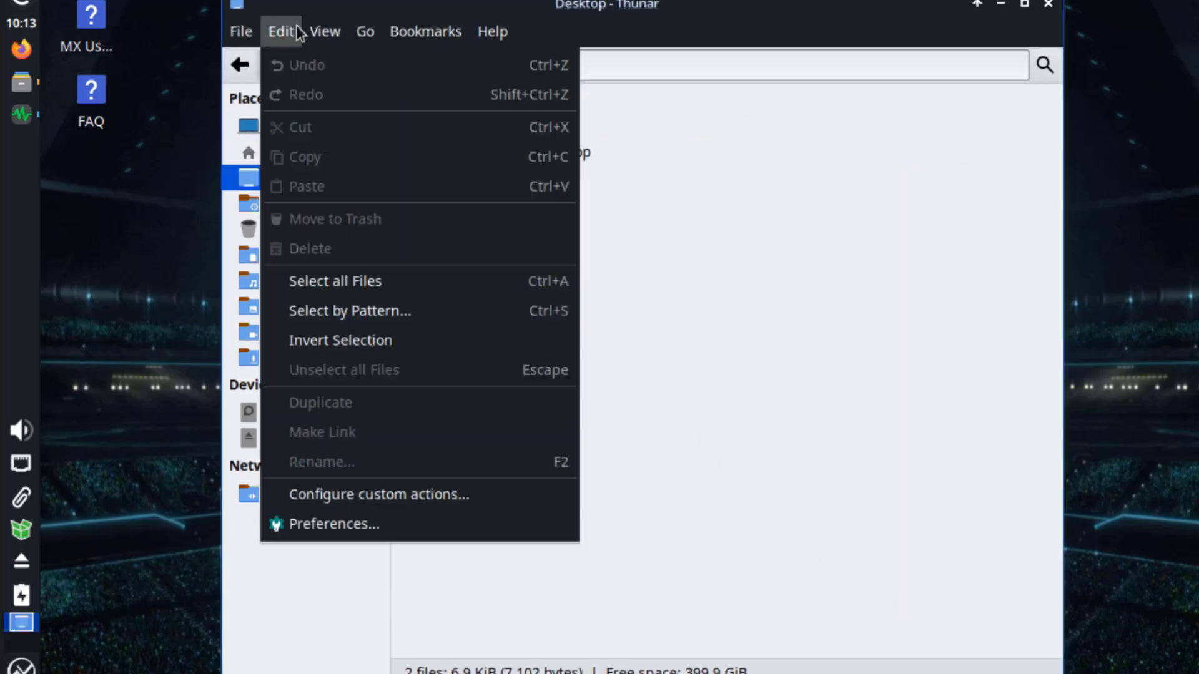
Look through Thunar's editing, view and bookmark commands and open the file manager preferences.
mouse_move(329, 27)
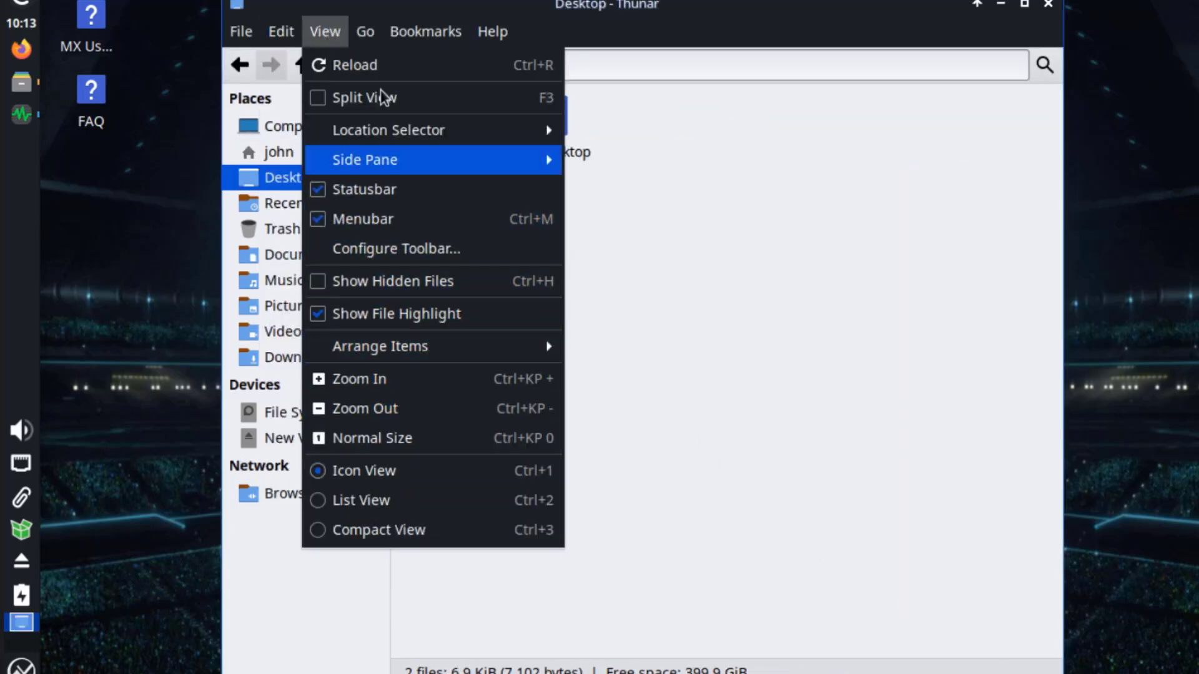
mouse_move(380, 34)
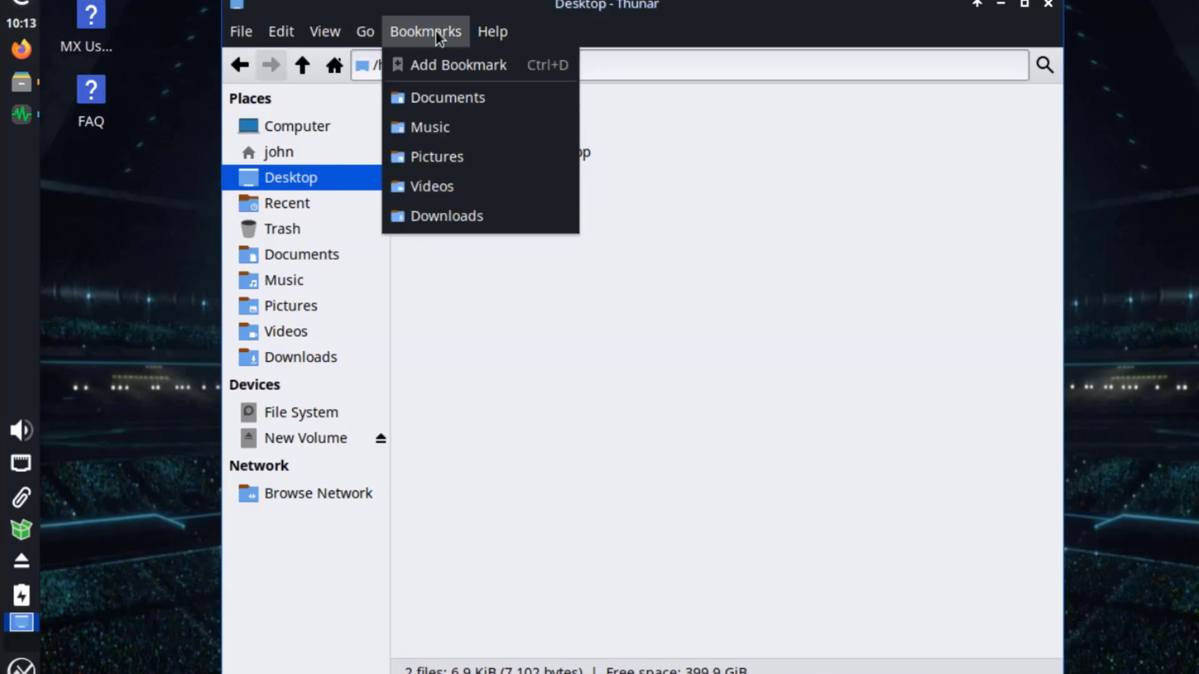
mouse_move(281, 31)
left_click(328, 523)
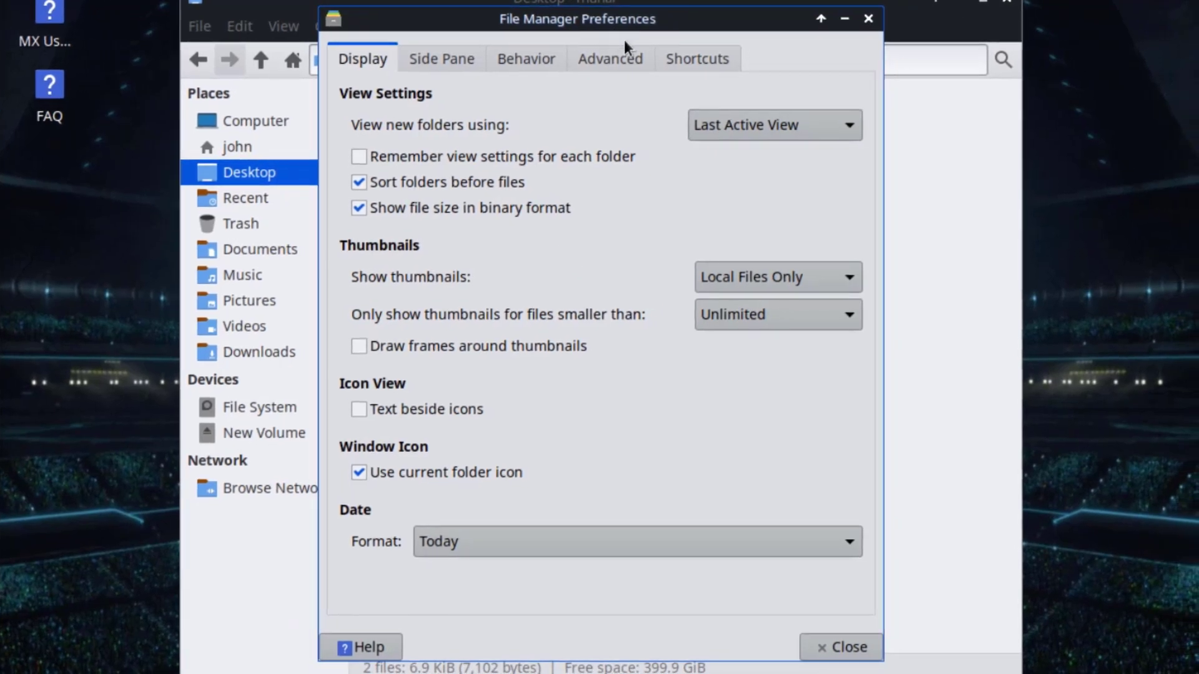
Examine the side pane, behavior, advanced and shortcut preferences of Thunar and close them without changes.
left_click(445, 63)
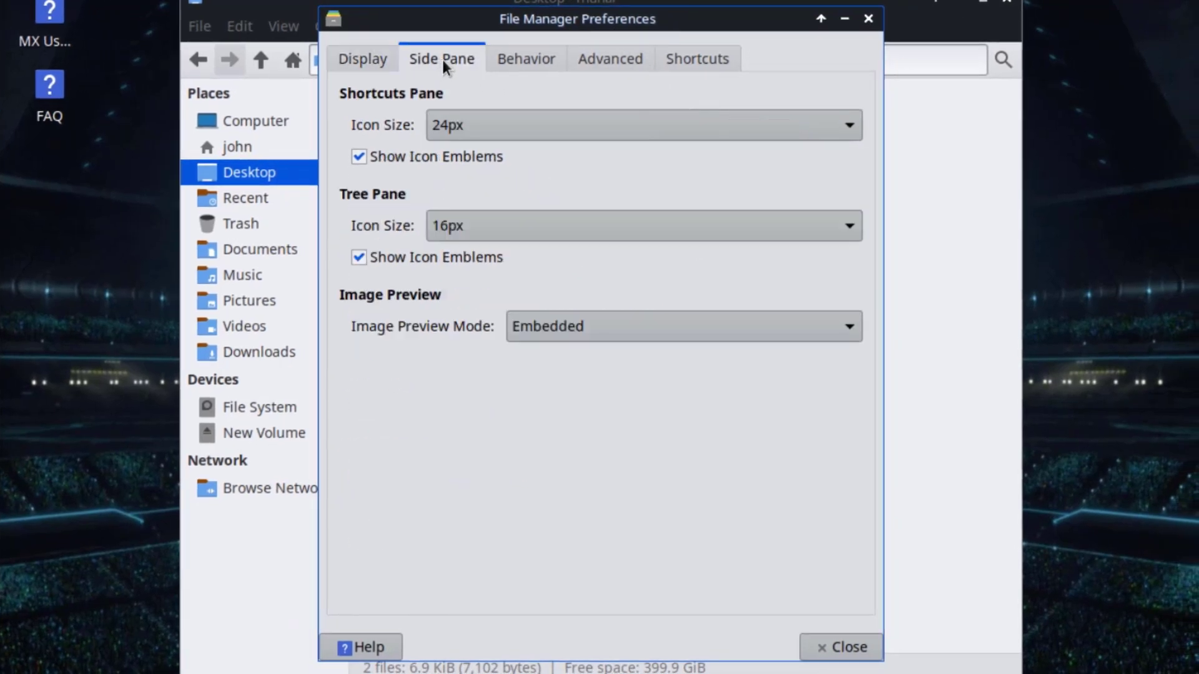
left_click(511, 56)
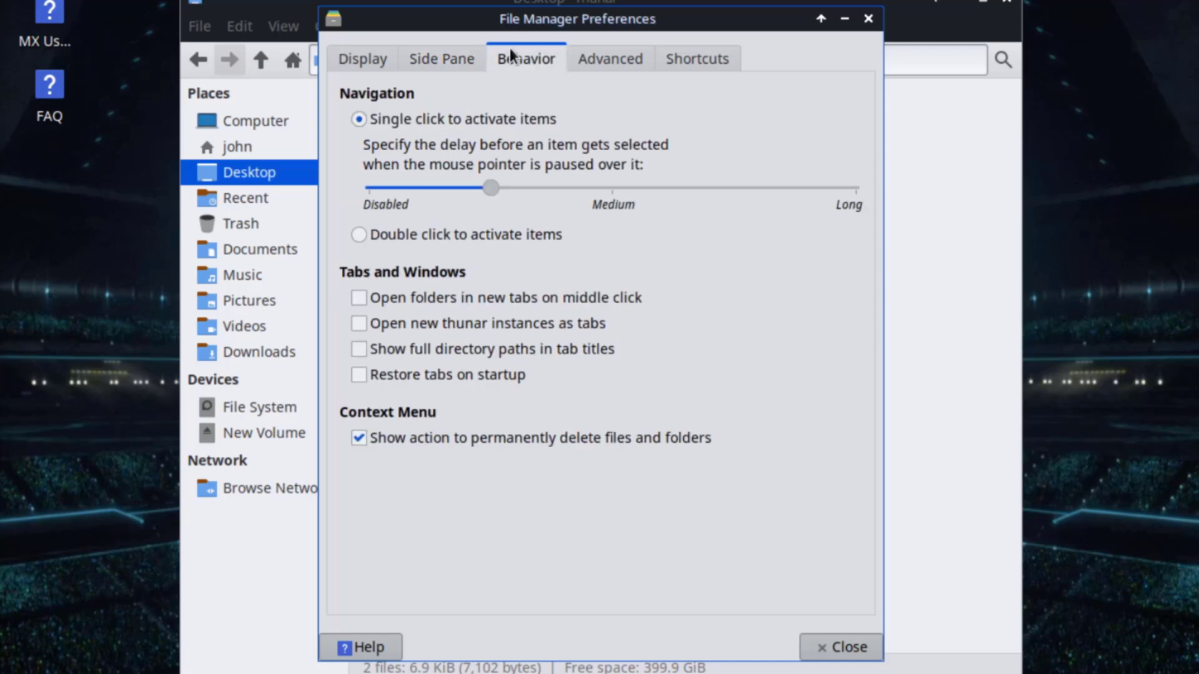
left_click(599, 61)
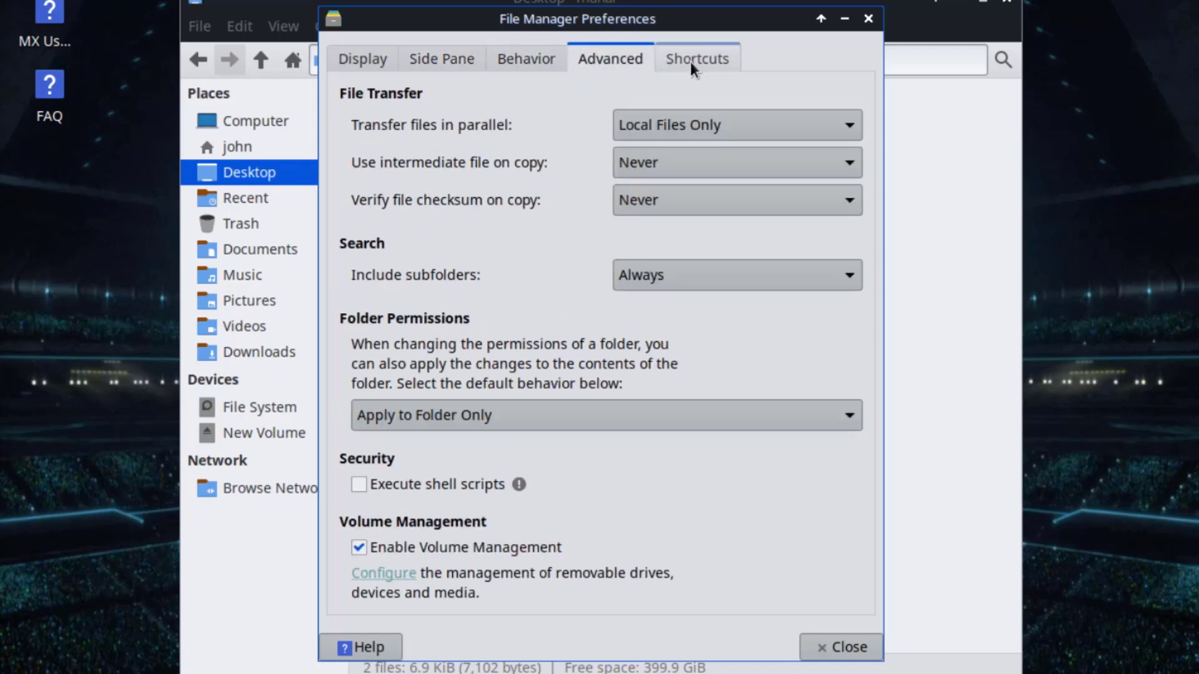
left_click(692, 61)
key("Escape")
View Thunar's version and copyright information and close it.
left_click(451, 26)
left_click(489, 88)
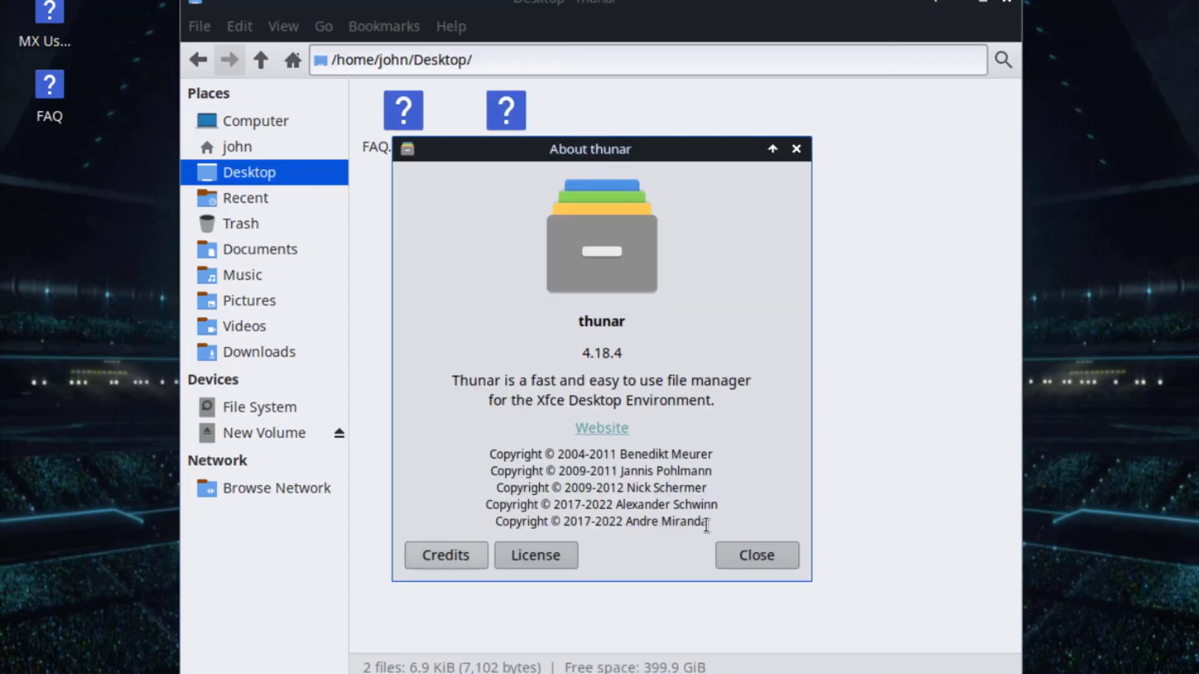
left_click(742, 561)
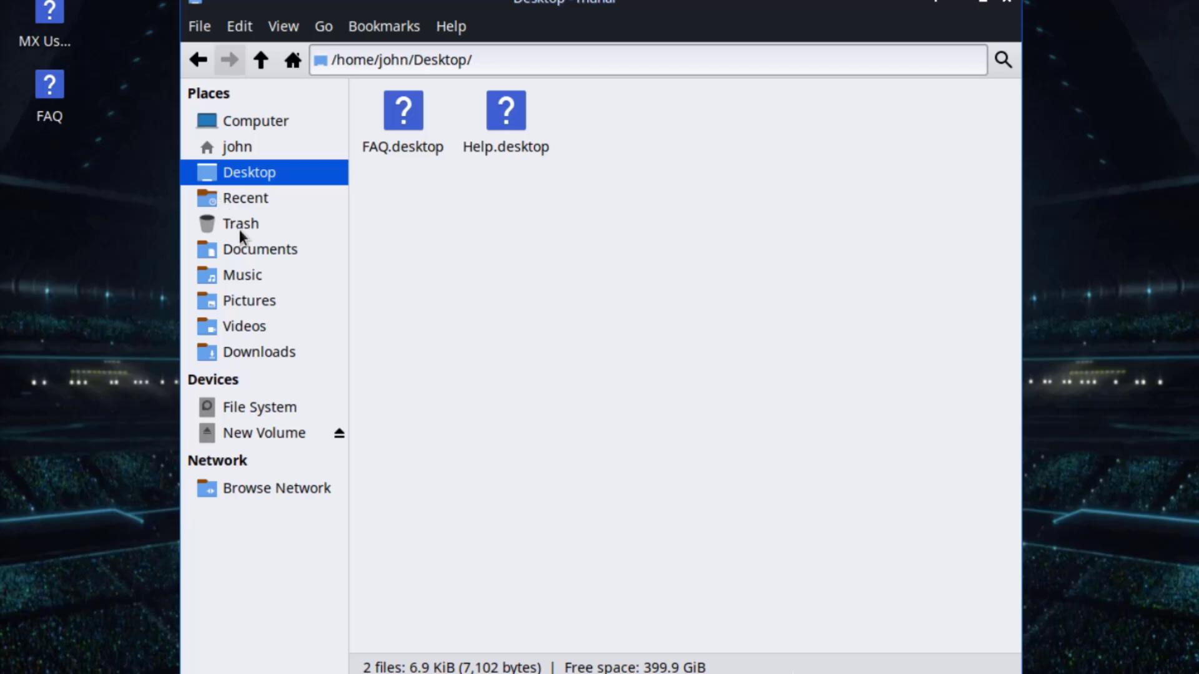
Open pdf doc.pdf from the Documents folder in the PDF viewer.
left_click(247, 248)
left_click(407, 118)
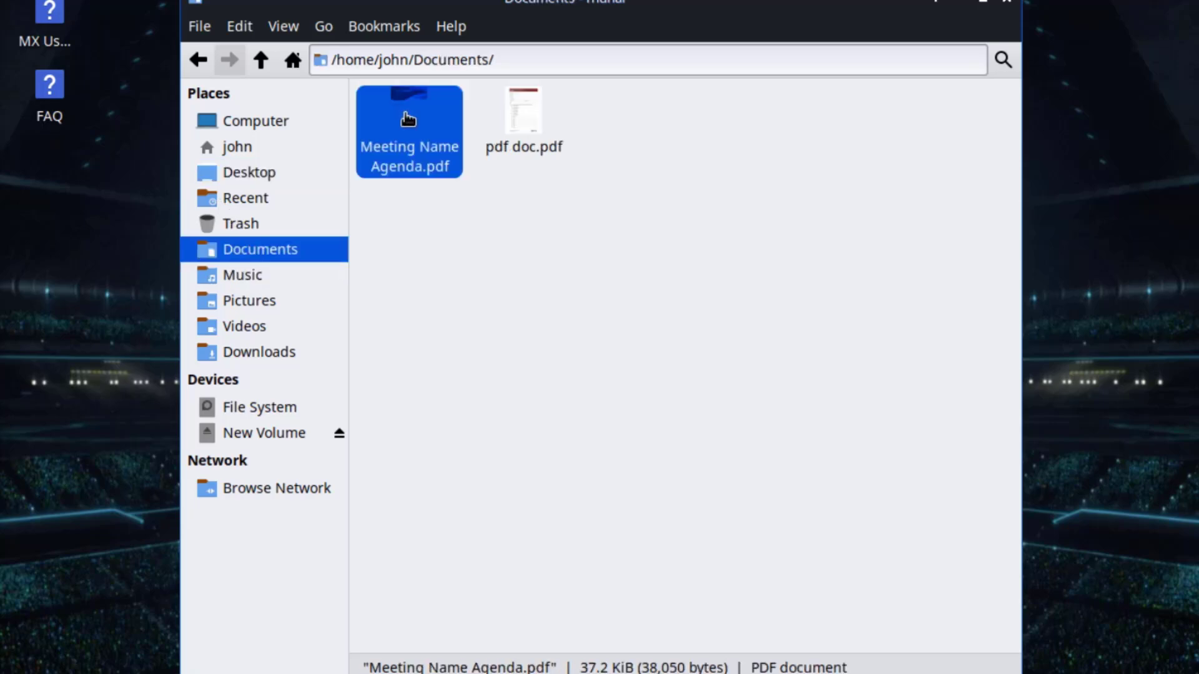
left_click(534, 135)
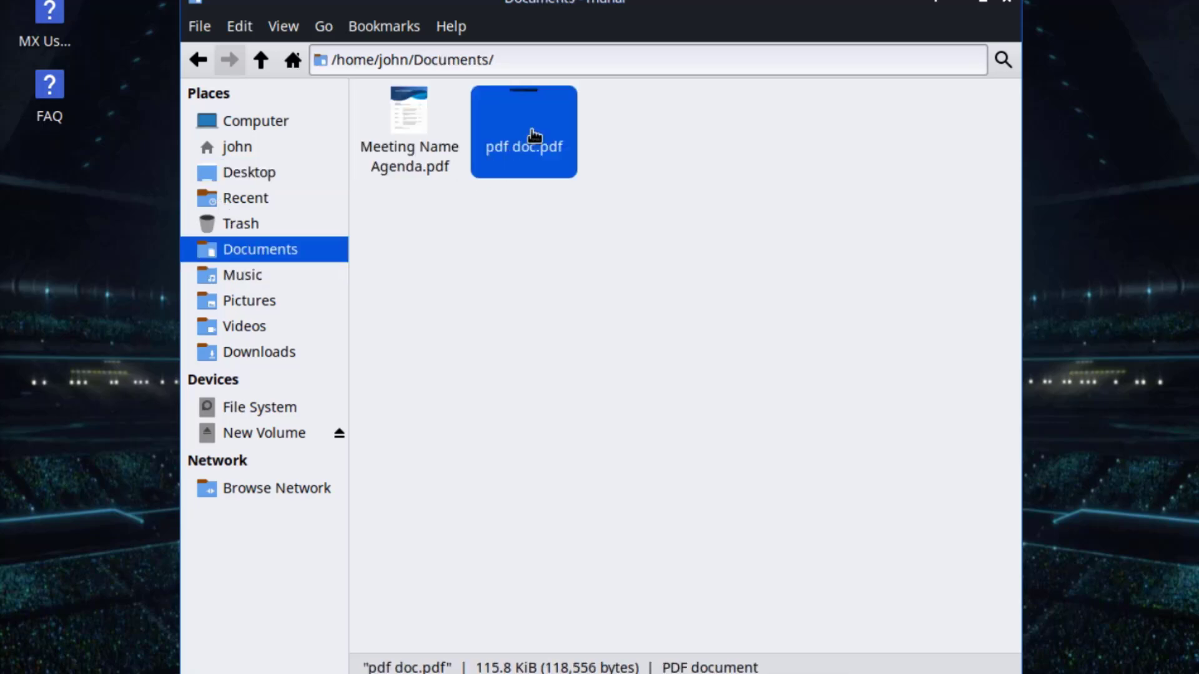
double_click(506, 156)
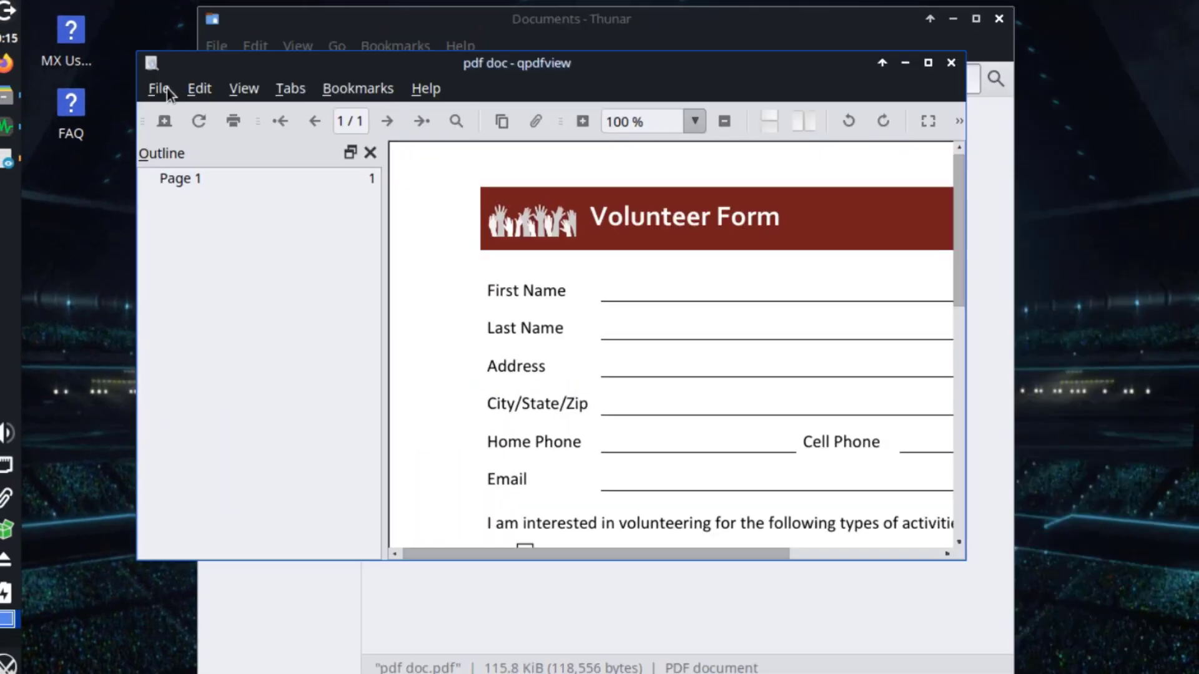
Look through qpdfview's file, view and editing commands and open its settings.
left_click(160, 90)
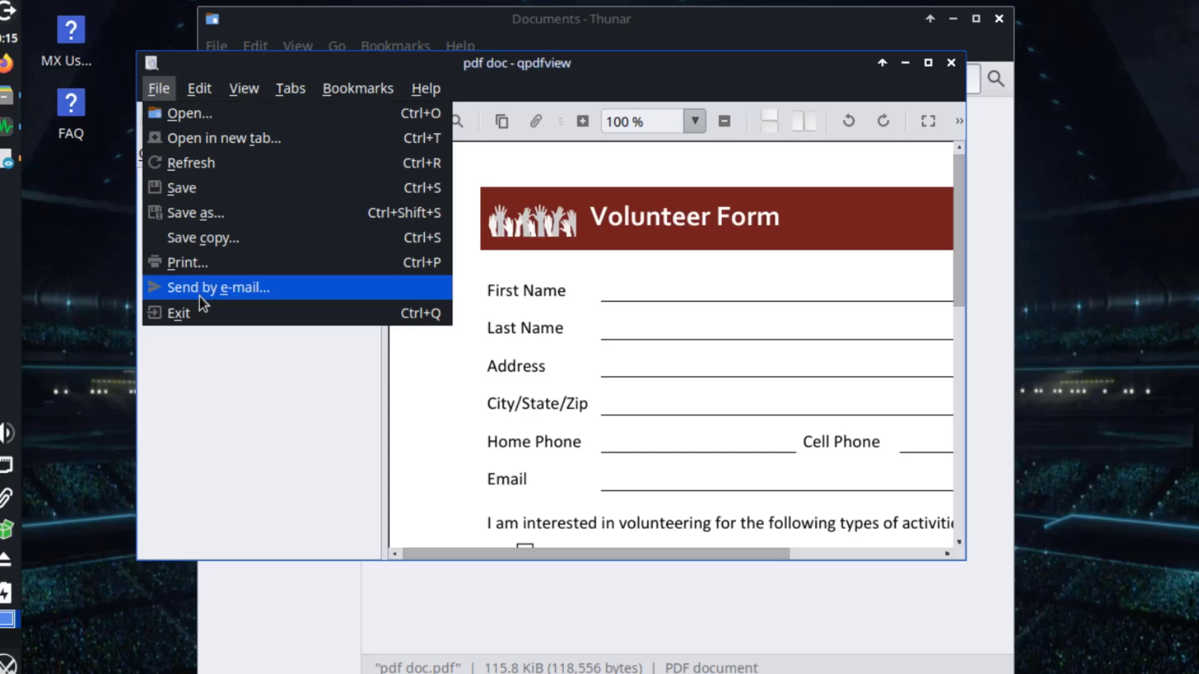
mouse_move(256, 92)
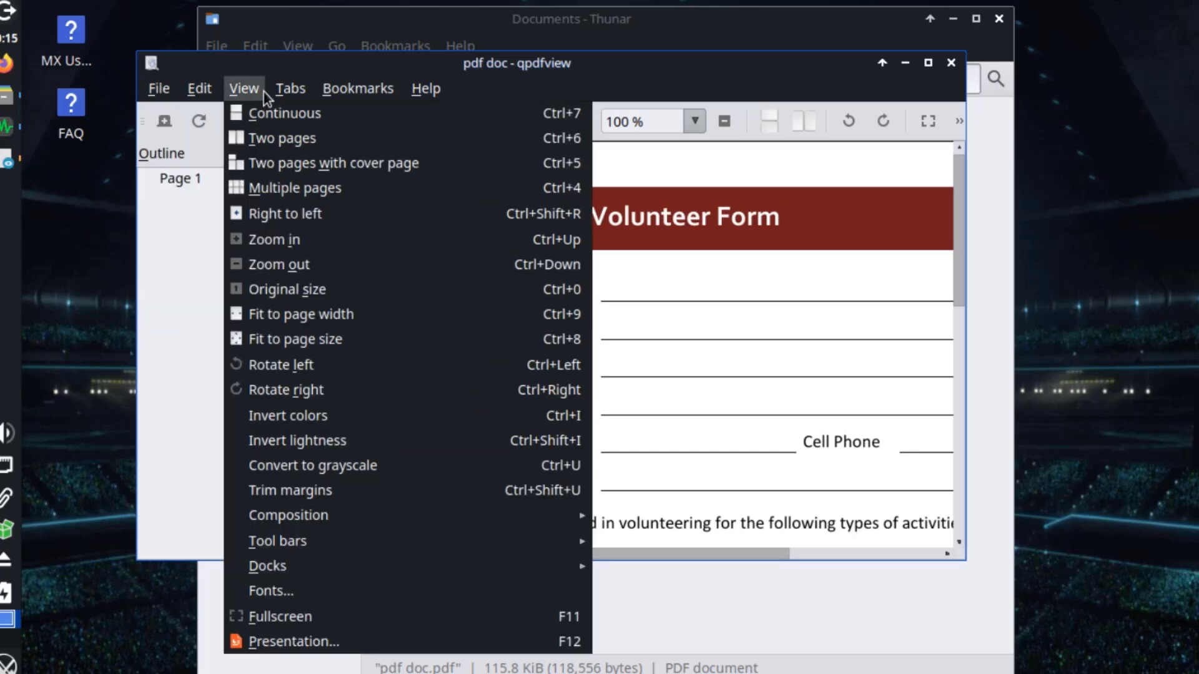
mouse_move(205, 97)
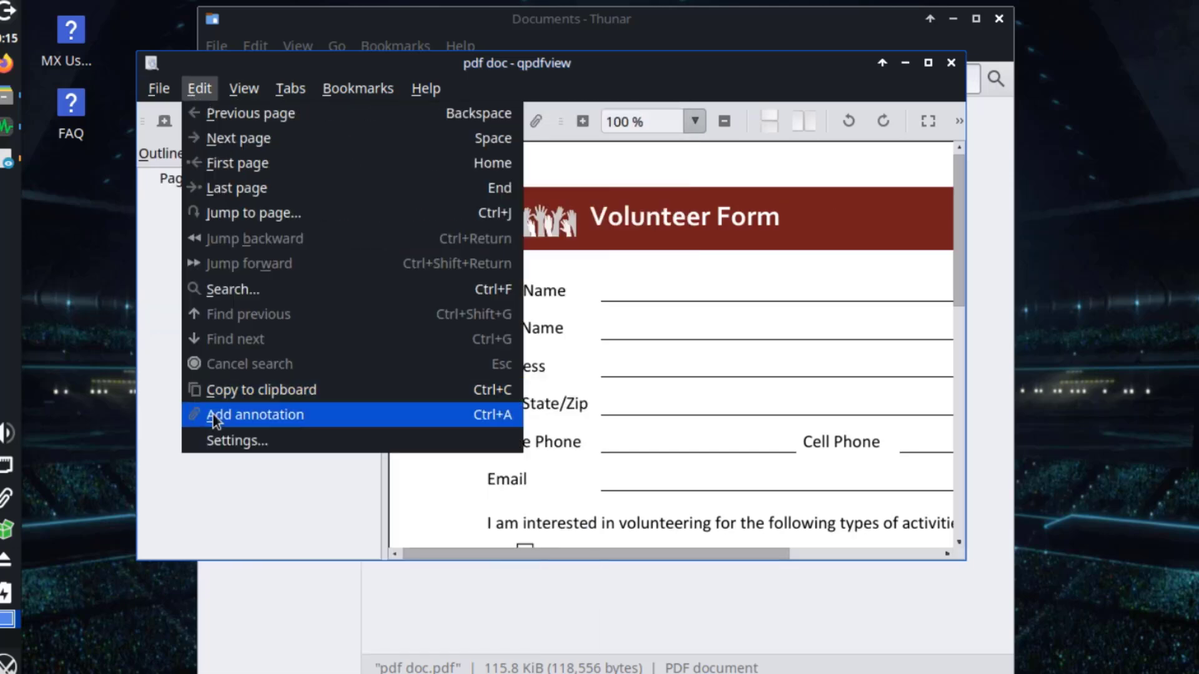
left_click(219, 442)
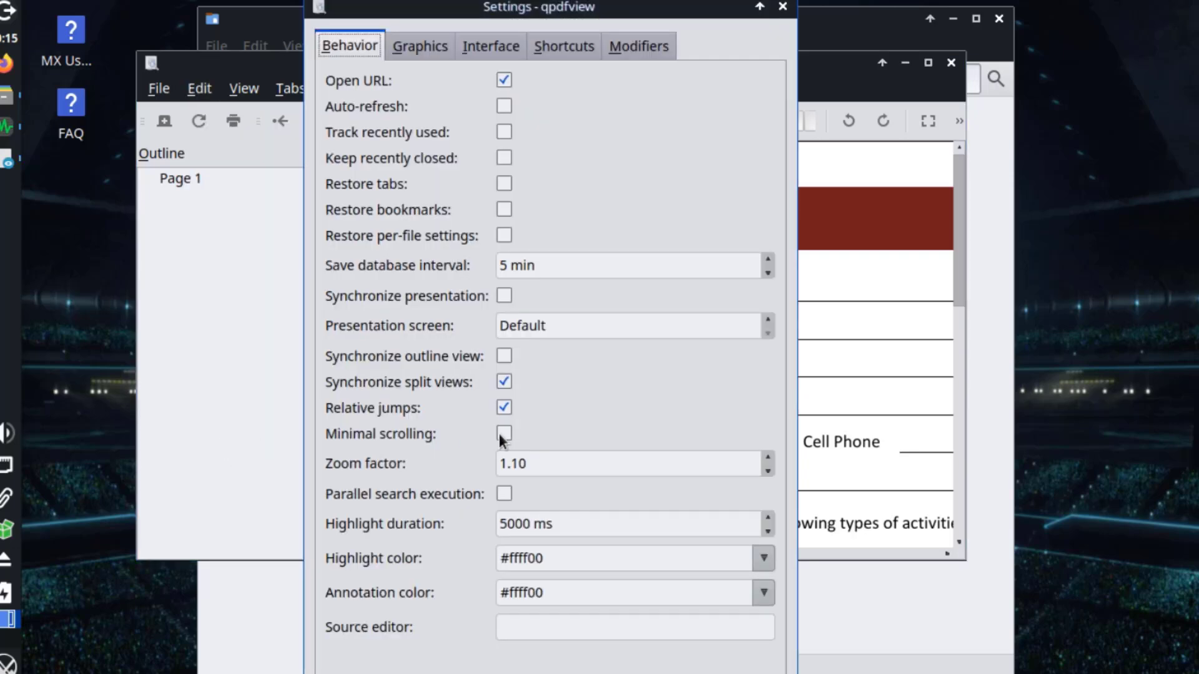
Examine qpdfview's graphics settings, including PDF and PS, and its interface, shortcut and modifier settings.
left_click(435, 42)
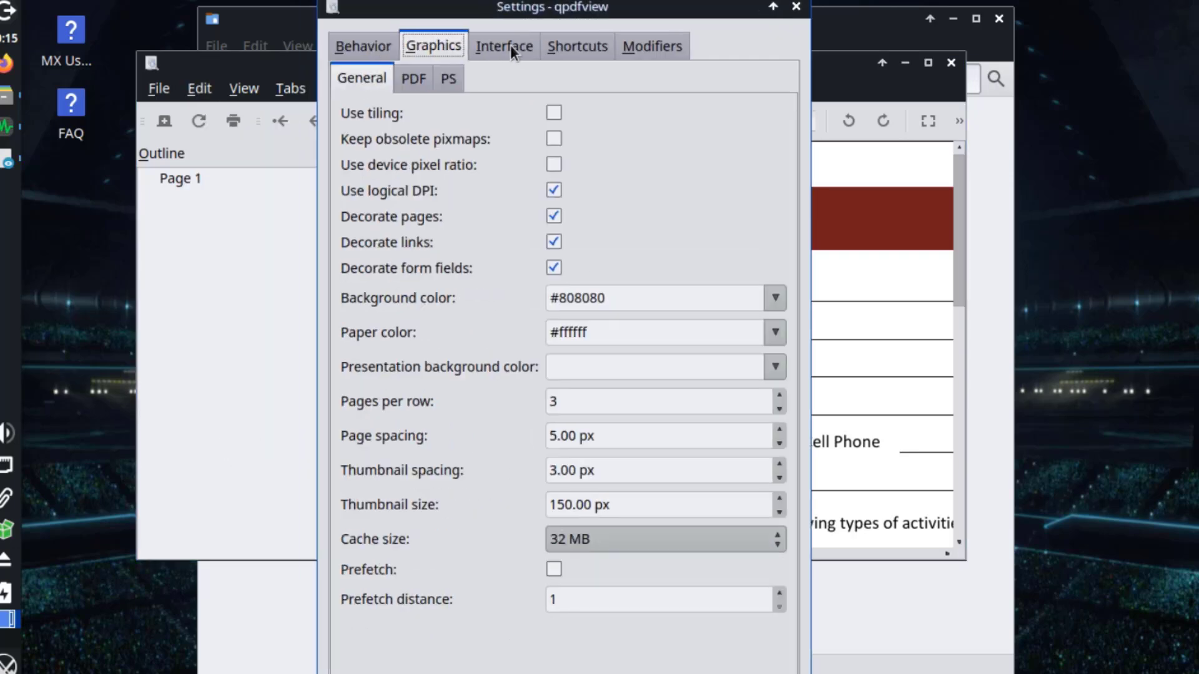
left_click(411, 80)
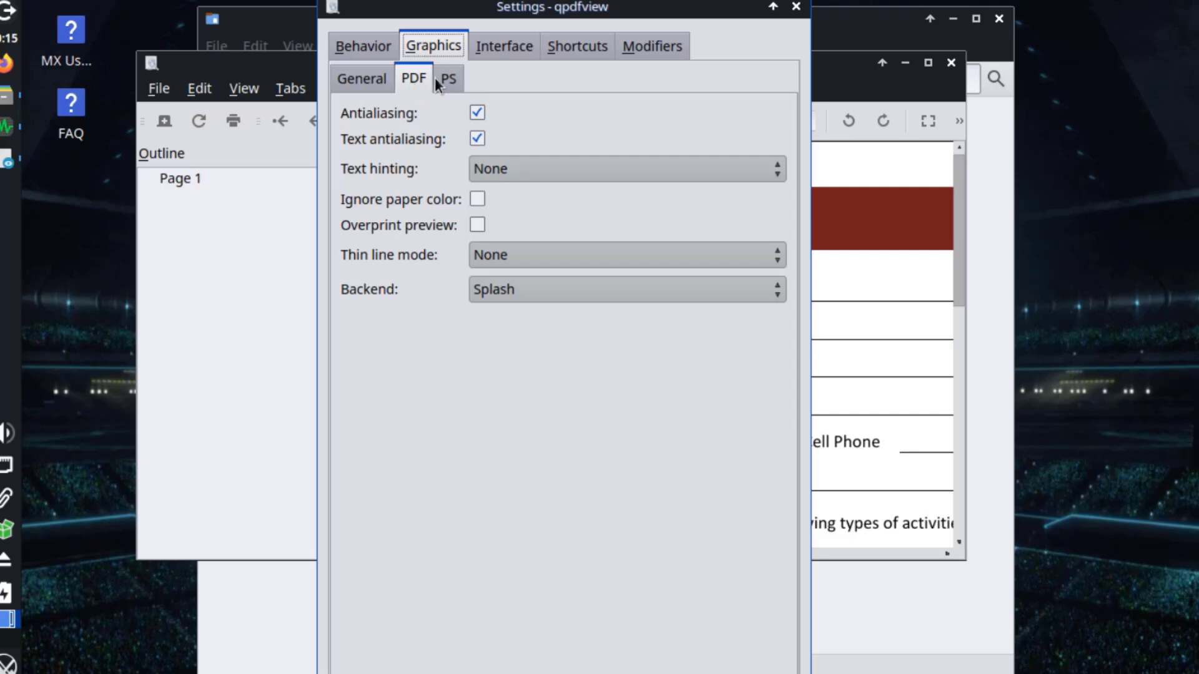
left_click(447, 81)
left_click(382, 78)
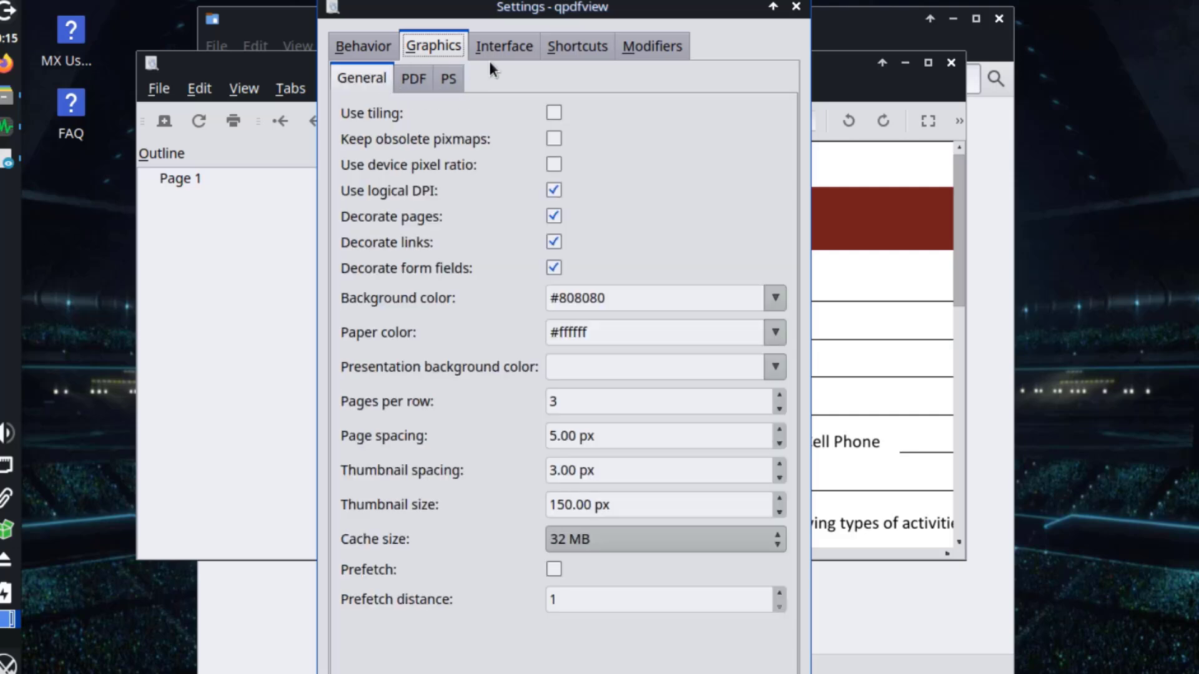
left_click(499, 50)
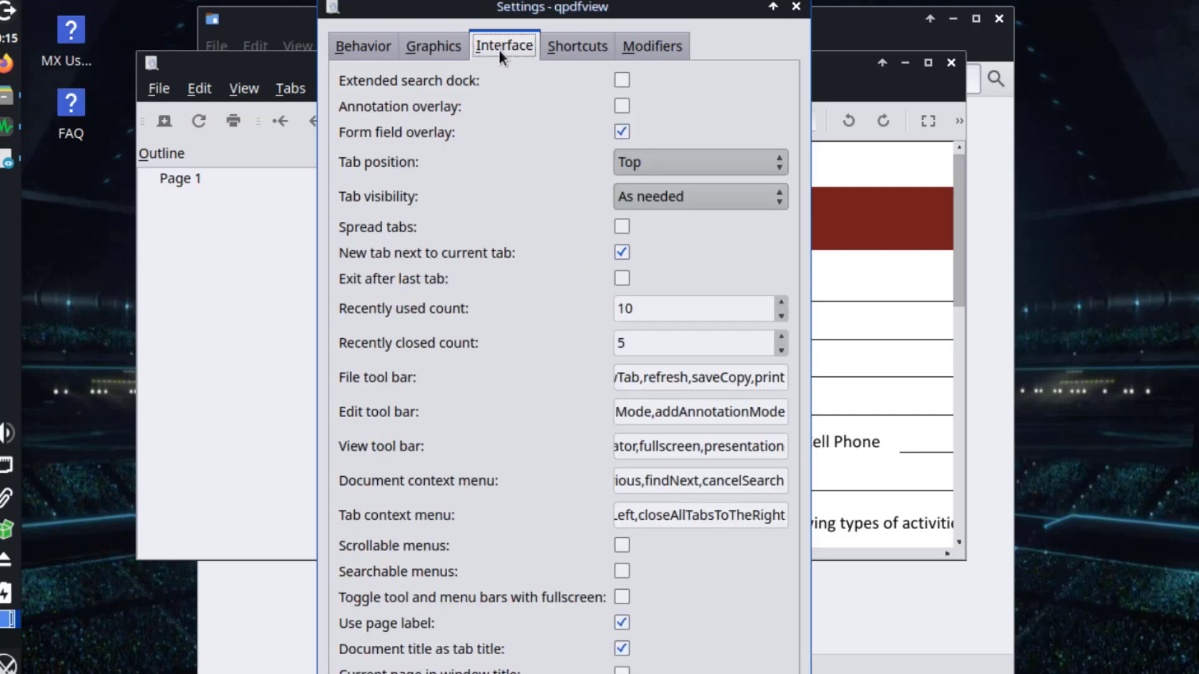
left_click(574, 45)
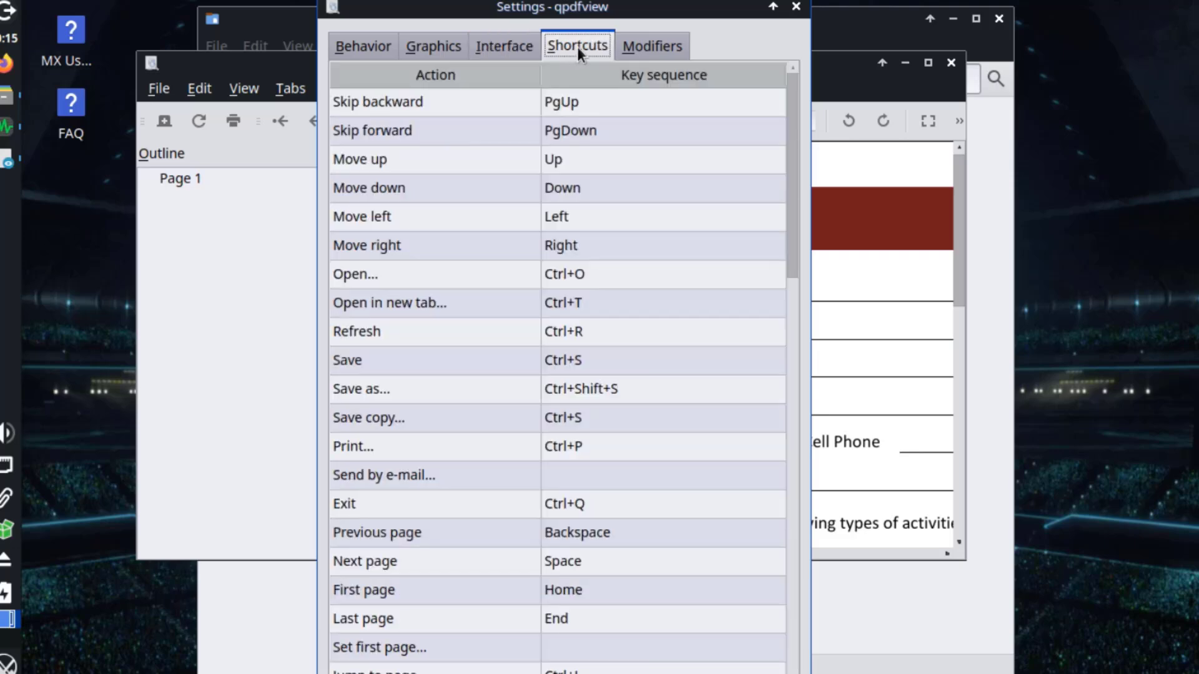
left_click(657, 47)
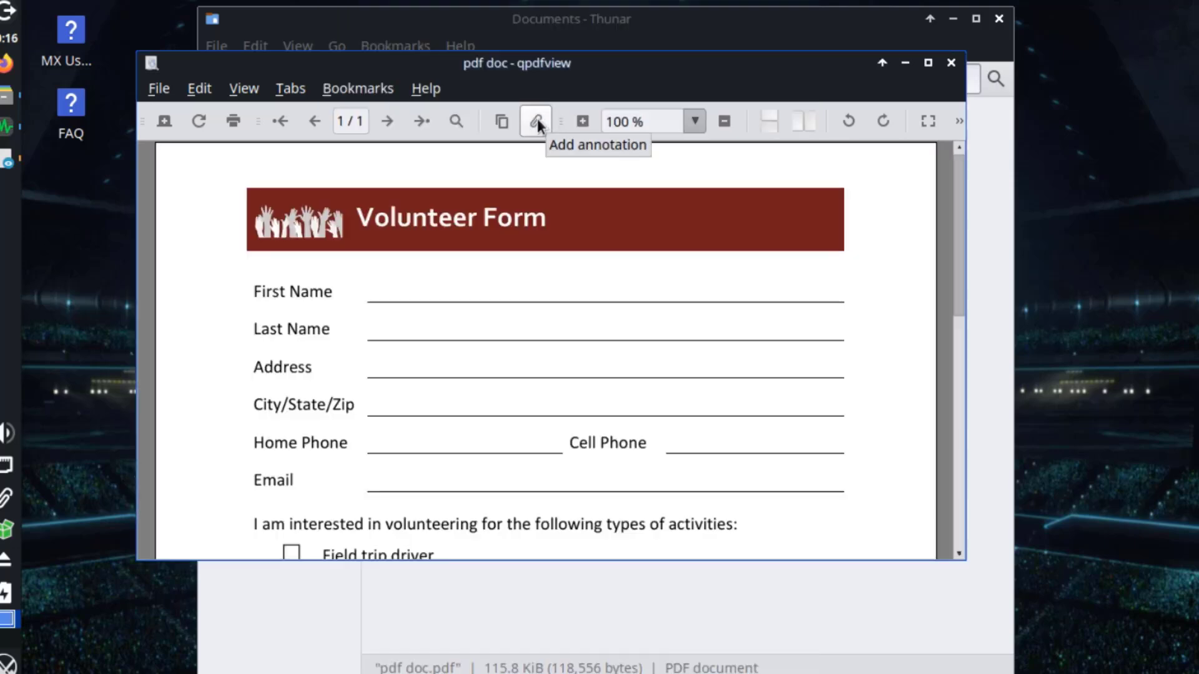
Add a blank text annotation on the form's First Name line and close the PDF without saving the changes.
left_click(537, 119)
left_click(589, 291)
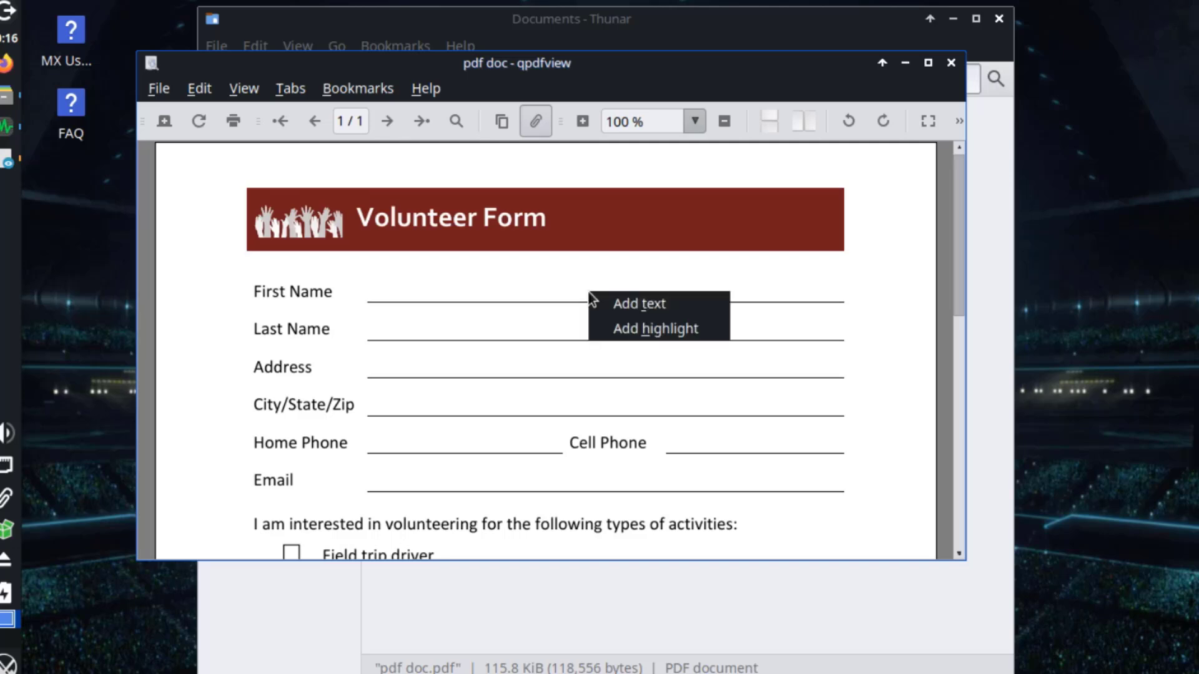
left_click(633, 303)
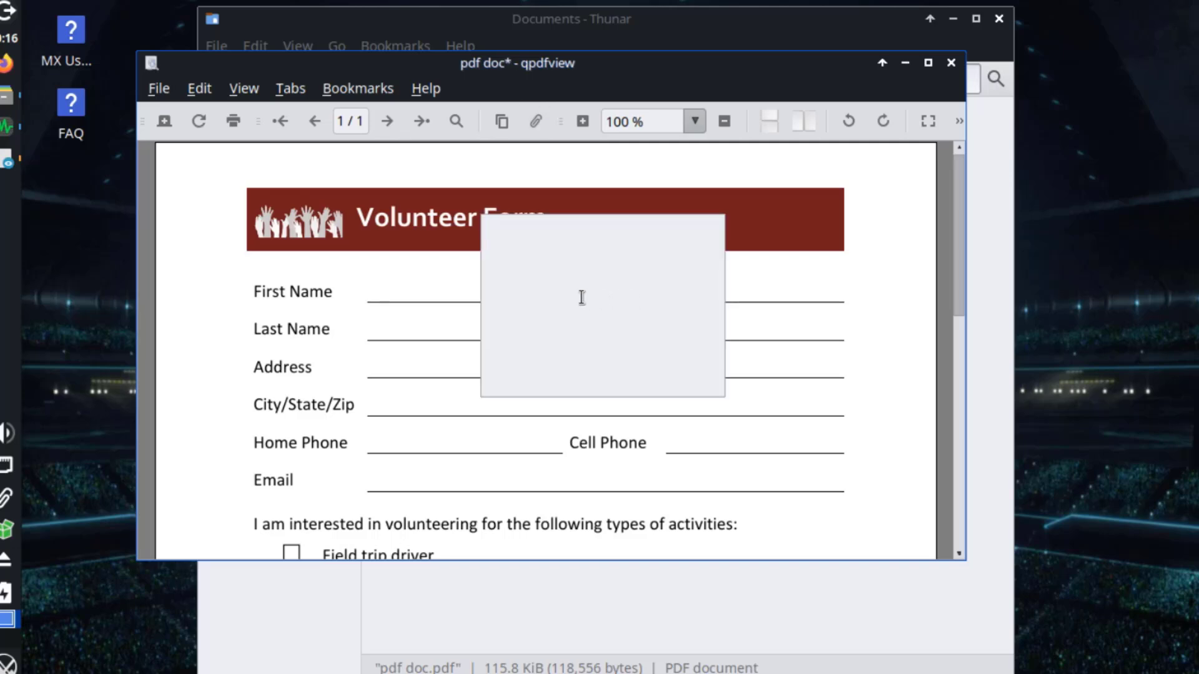
left_click(844, 345)
left_click(950, 63)
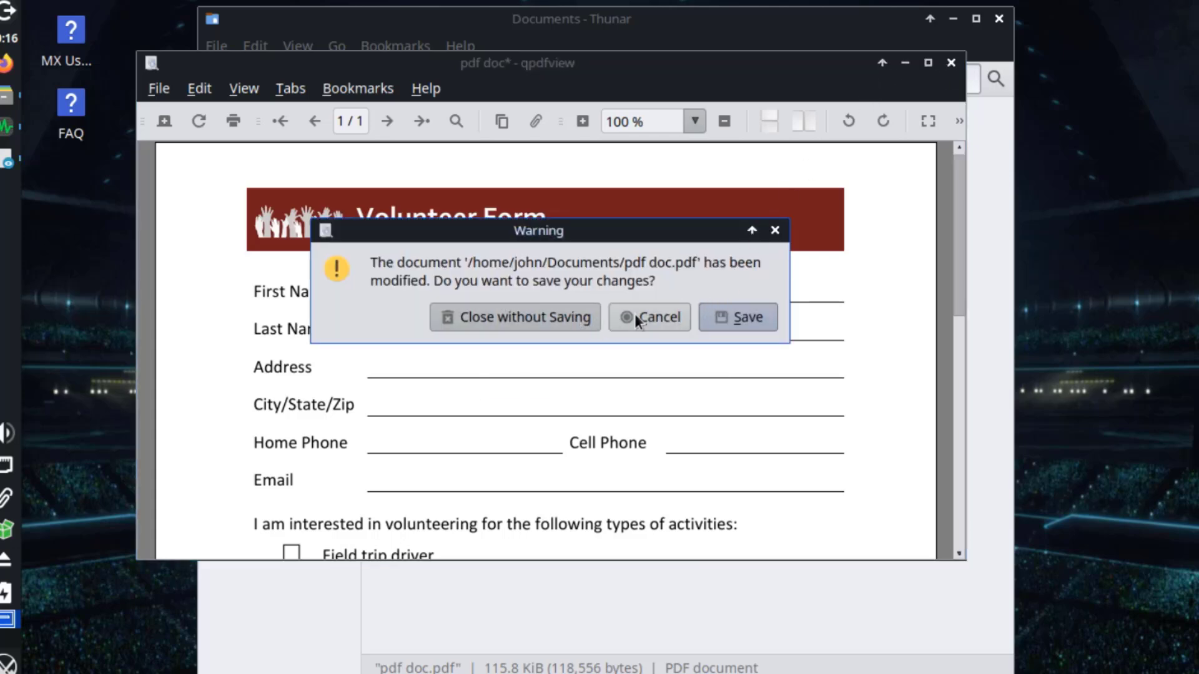
left_click(569, 317)
Open bird1.jpg from the Pictures folder in the image viewer and accept English as its language.
left_click(266, 311)
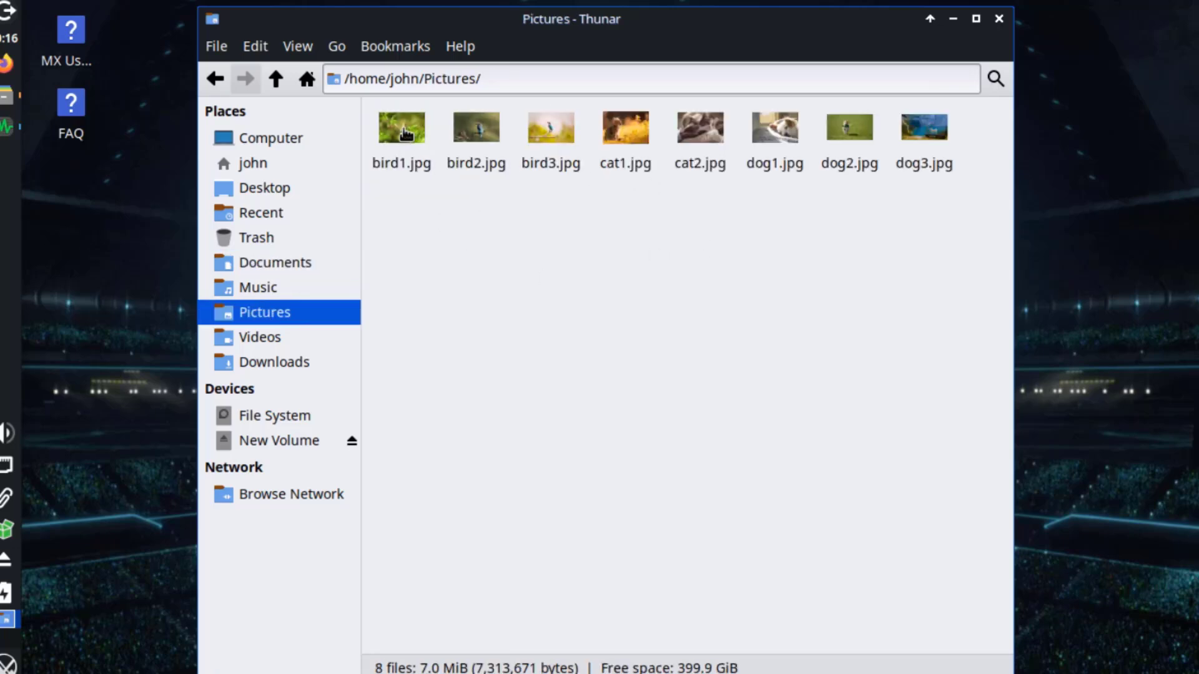
double_click(402, 132)
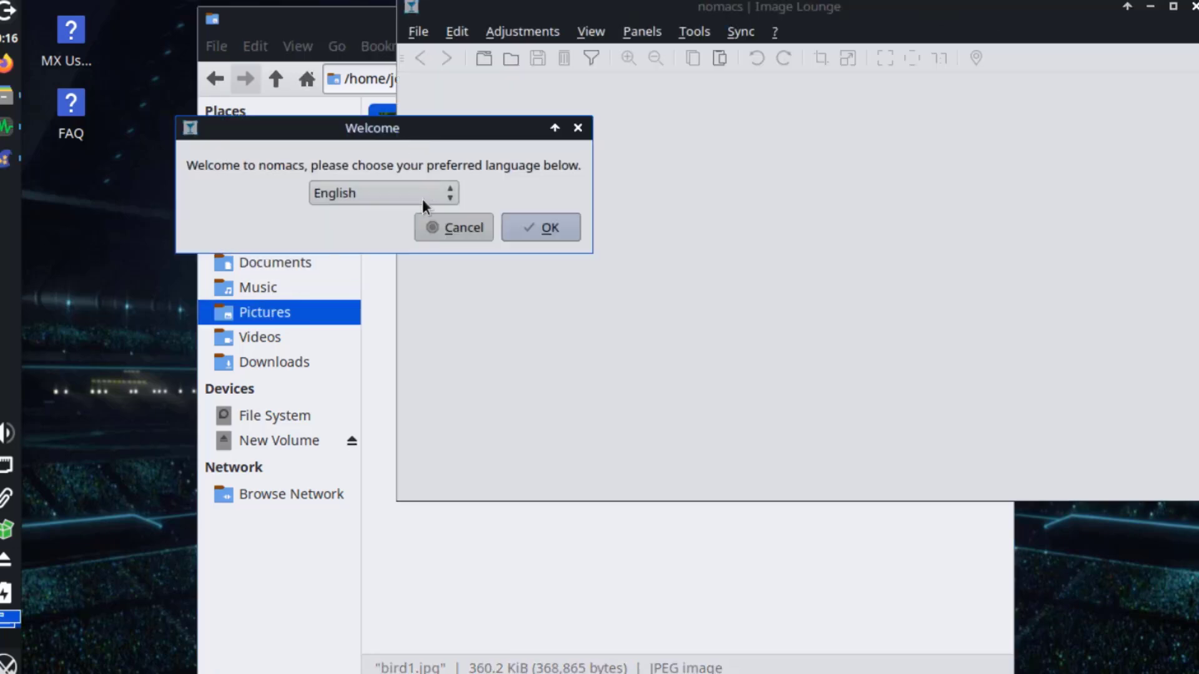
left_click(527, 224)
Look through nomacs' file, edit and adjustment commands and open the Resize adjustment for bird1.jpg.
left_click(252, 111)
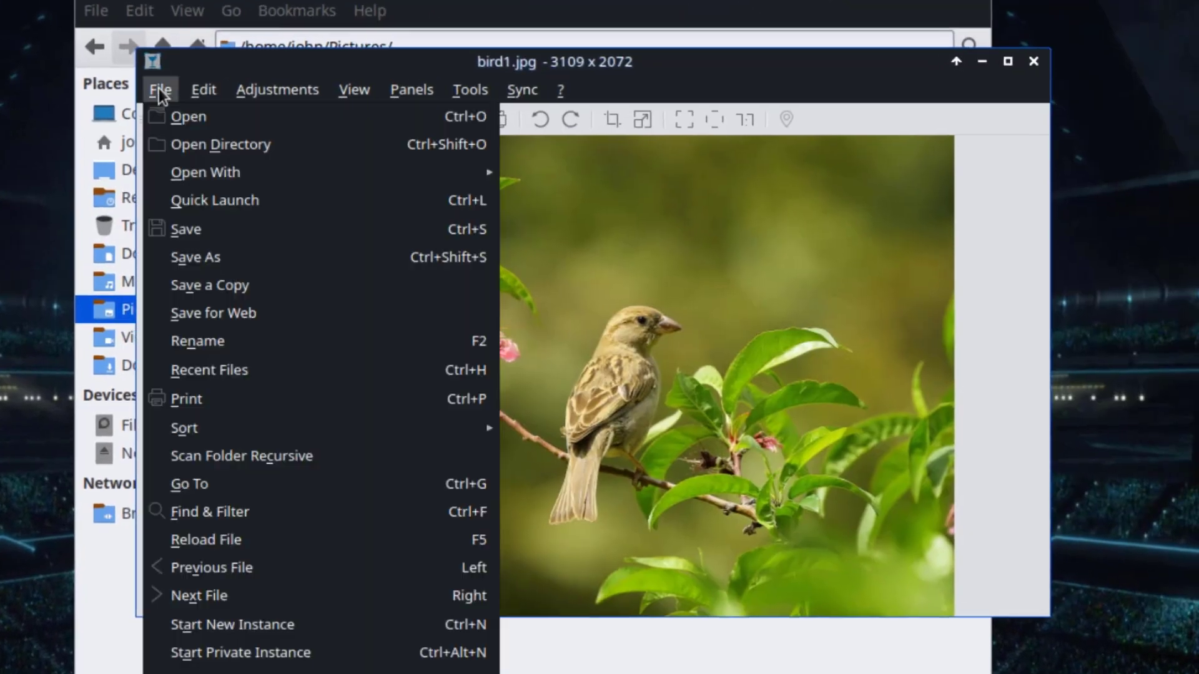
left_click(205, 91)
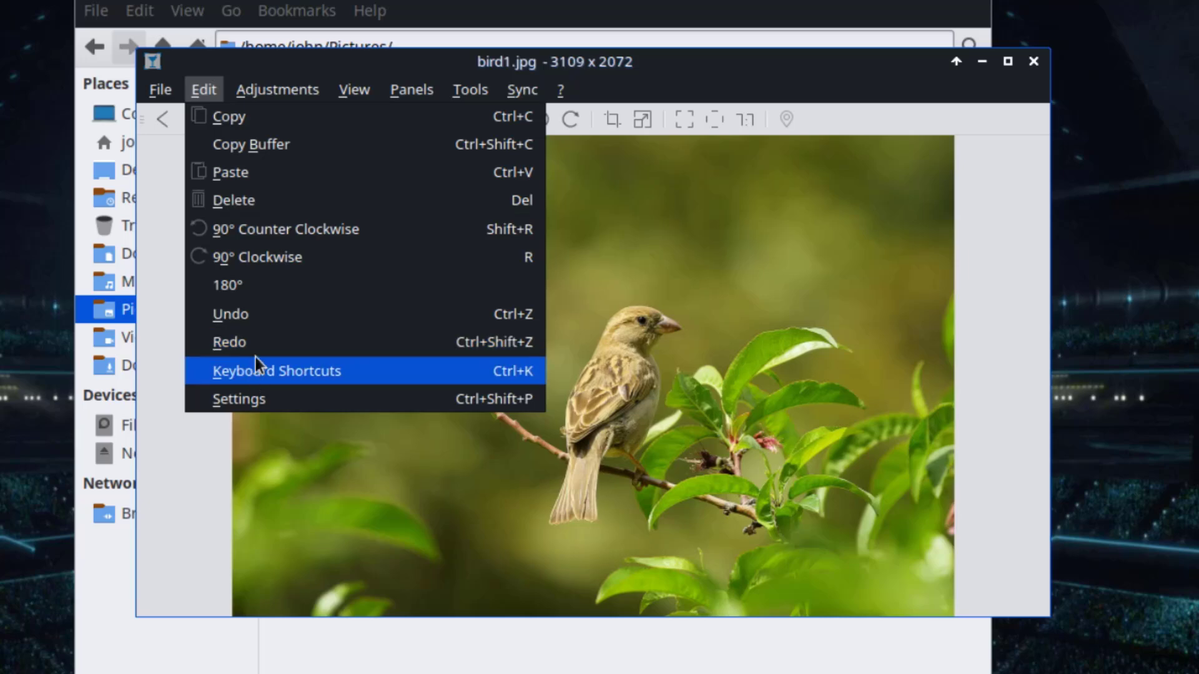
mouse_move(277, 89)
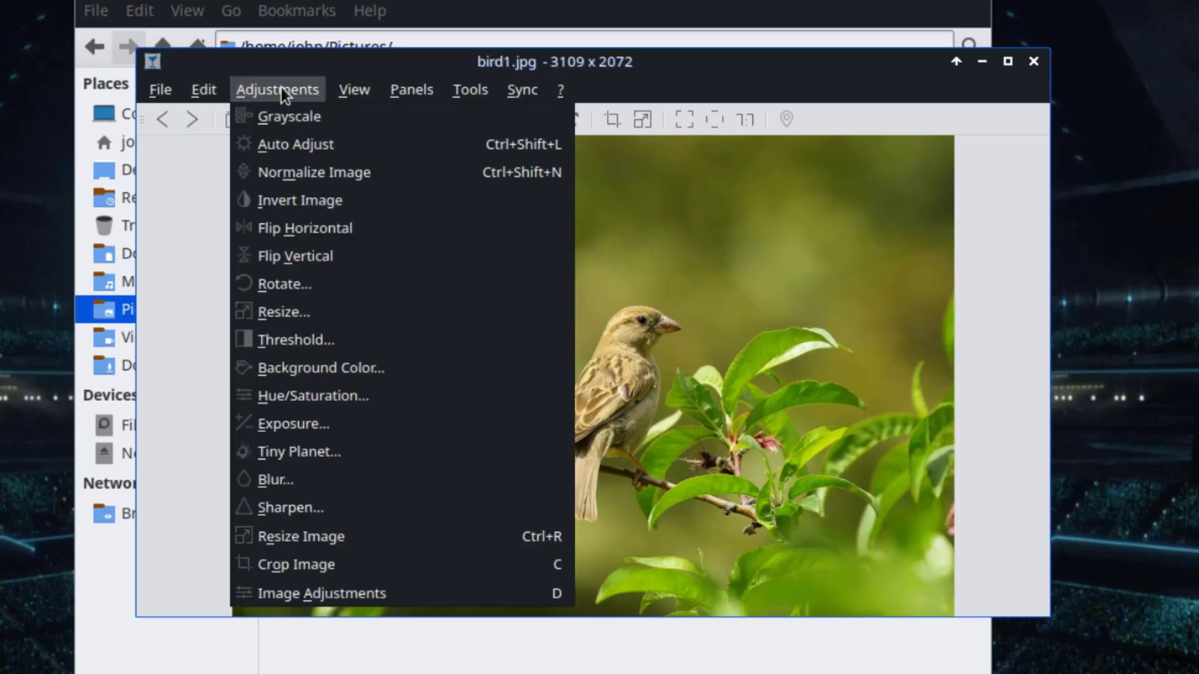
left_click(302, 312)
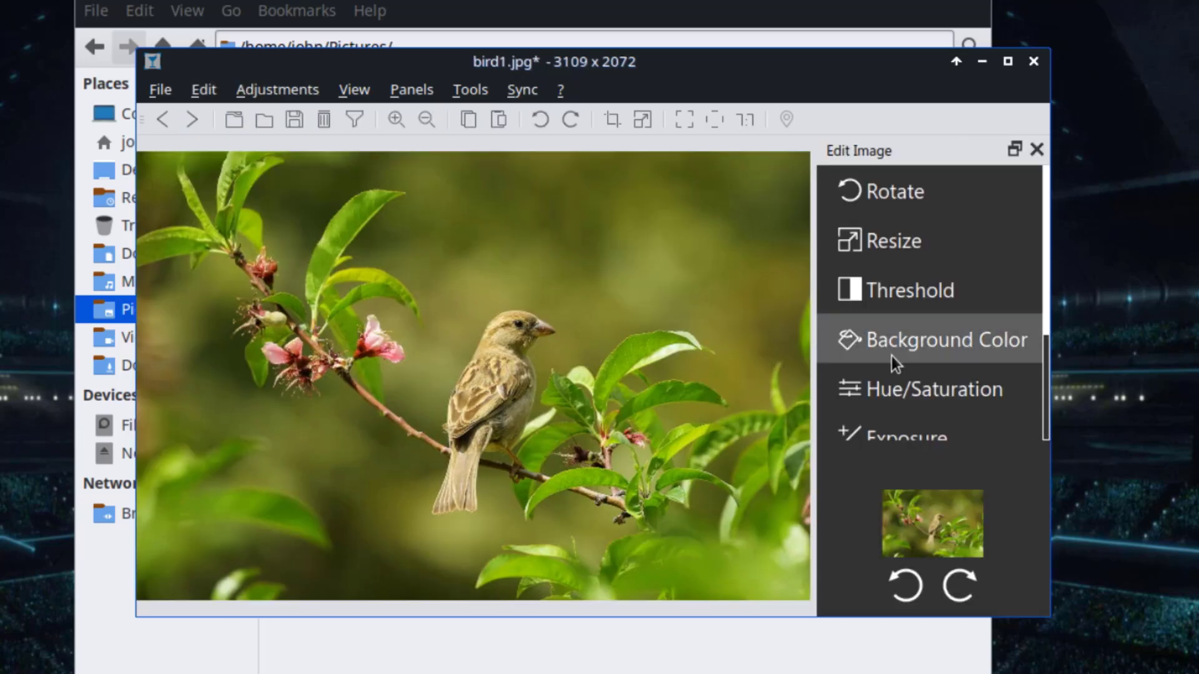
left_click(887, 245)
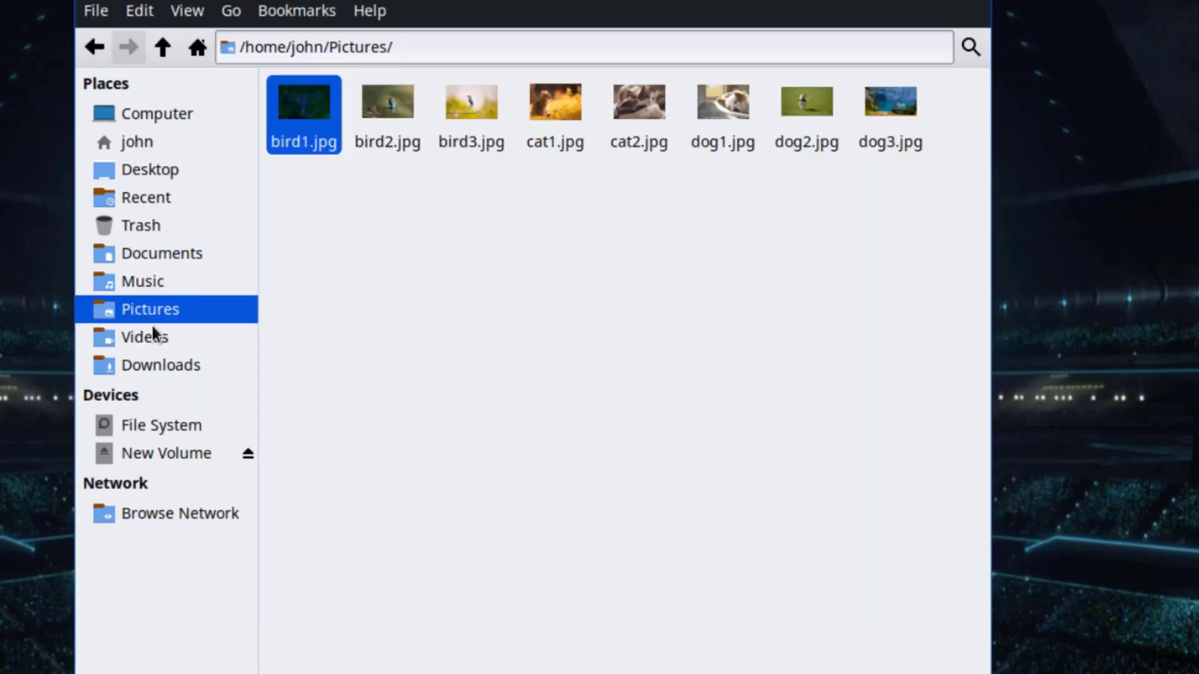
Play Park 1080p.mp4 from the Videos folder in VLC and close the player.
left_click(154, 336)
left_click(331, 112)
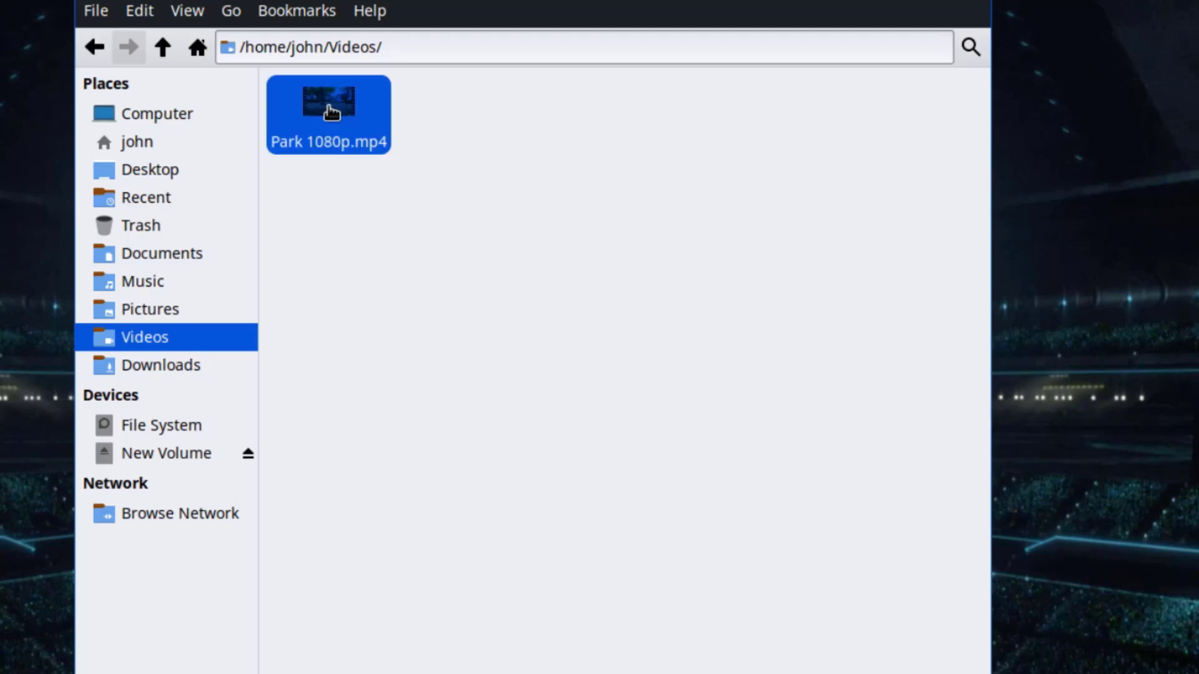
double_click(328, 107)
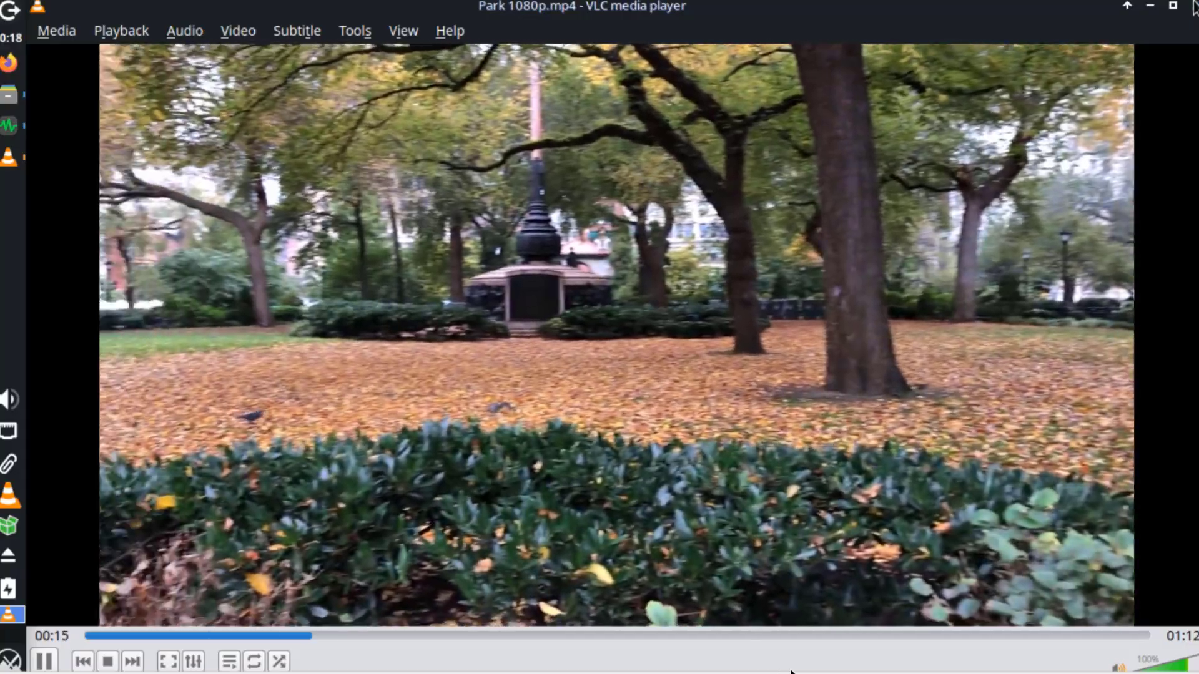
left_click(1193, 5)
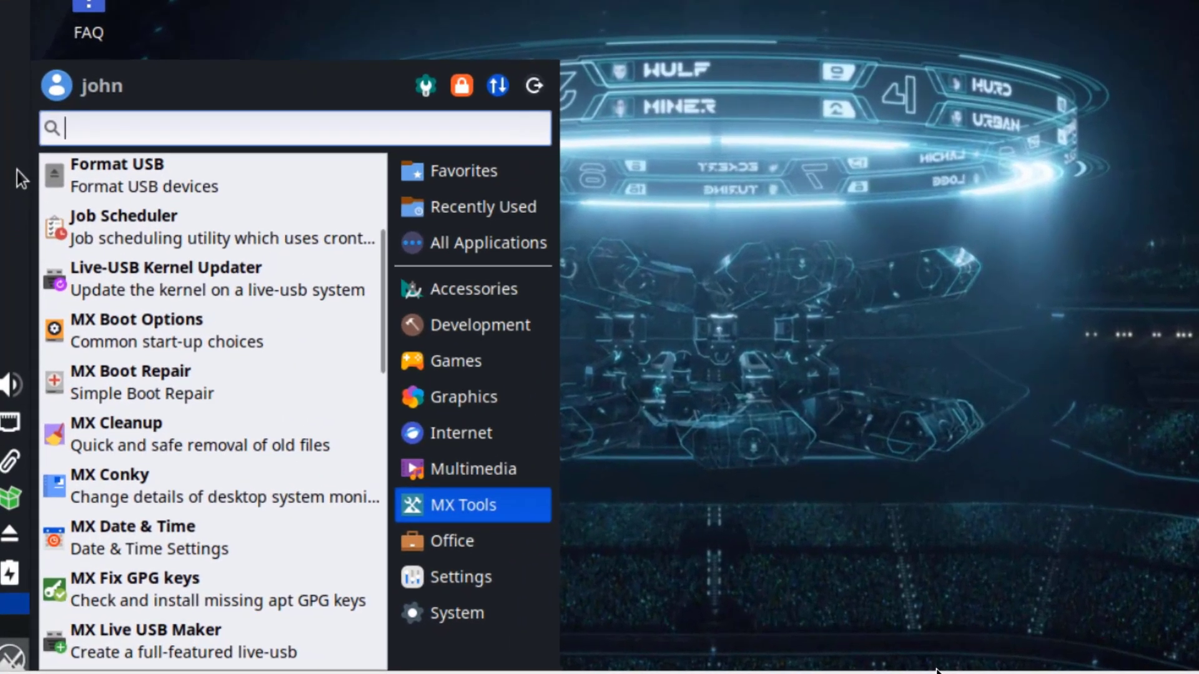
Open Task Manager and add the State and Priority columns to its process list.
type("task")
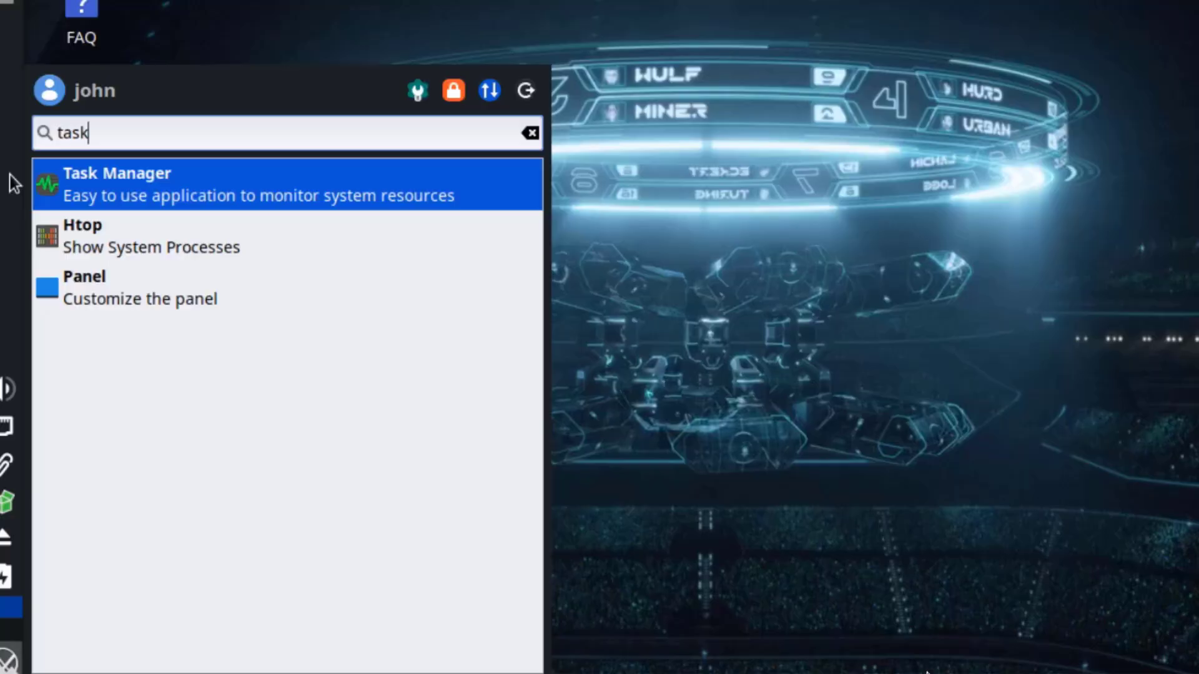
key("Return")
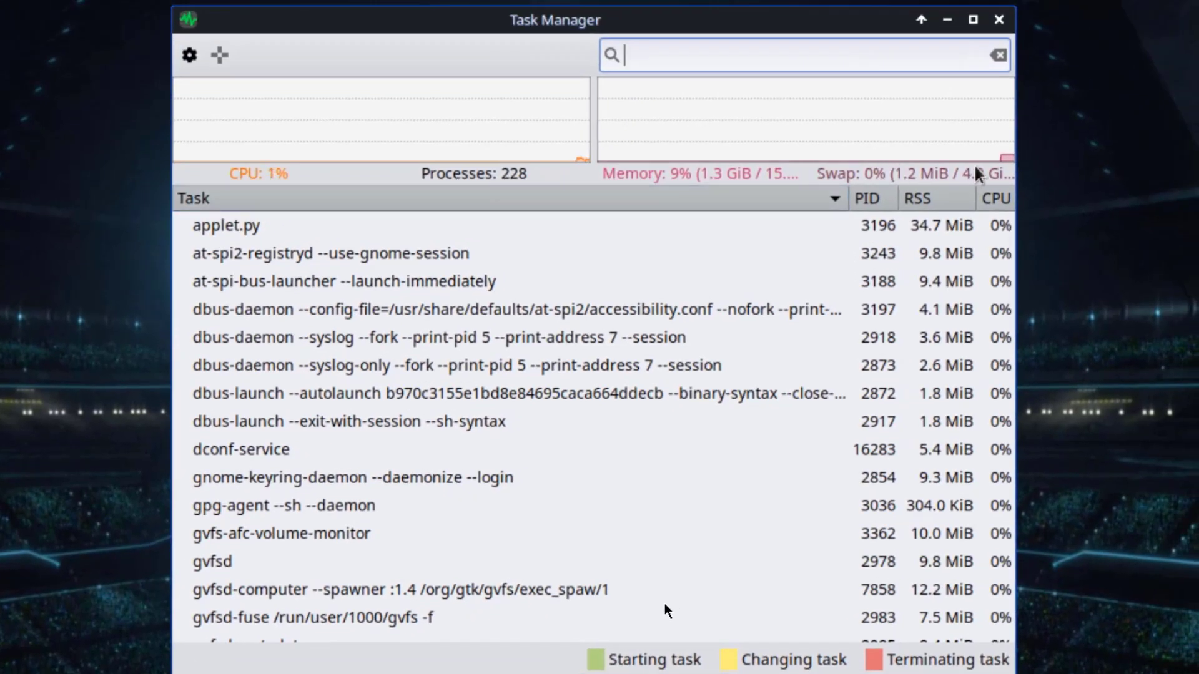
left_click(189, 55)
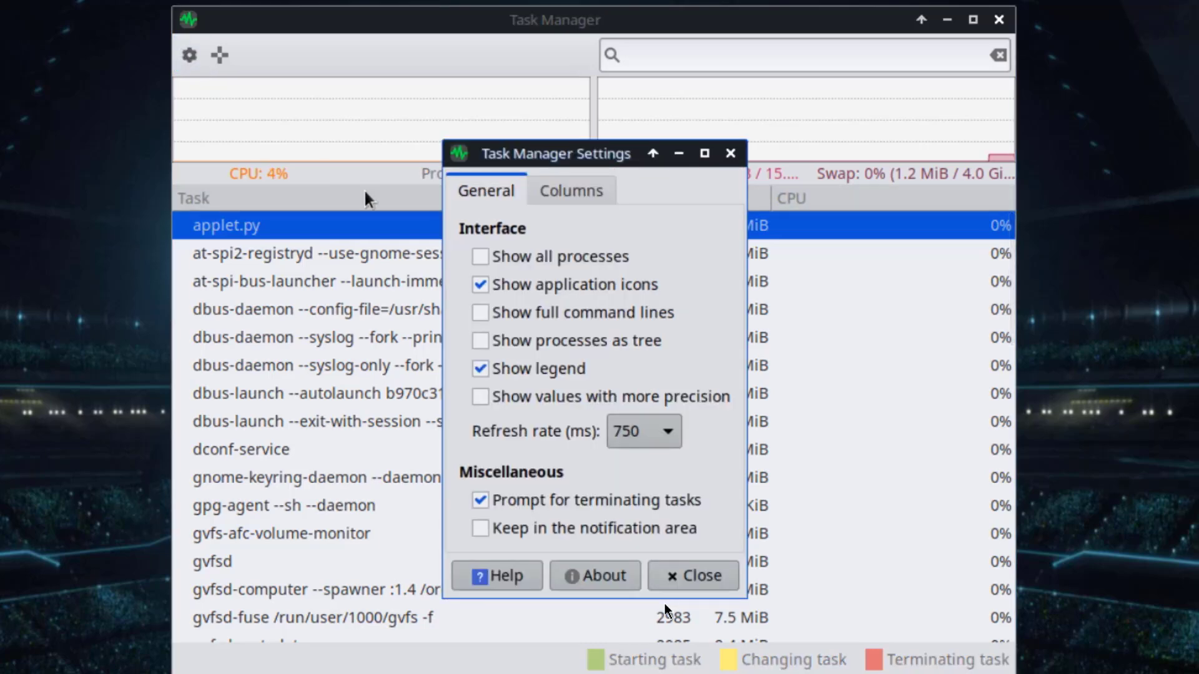
left_click(554, 199)
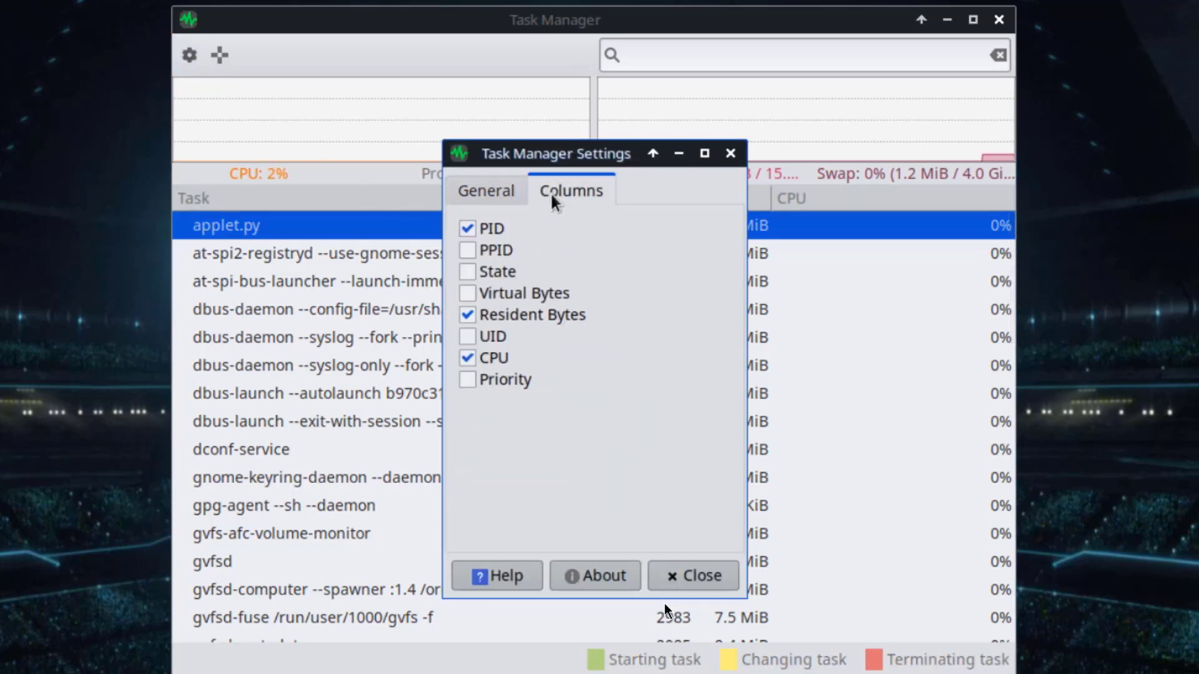
left_click(481, 274)
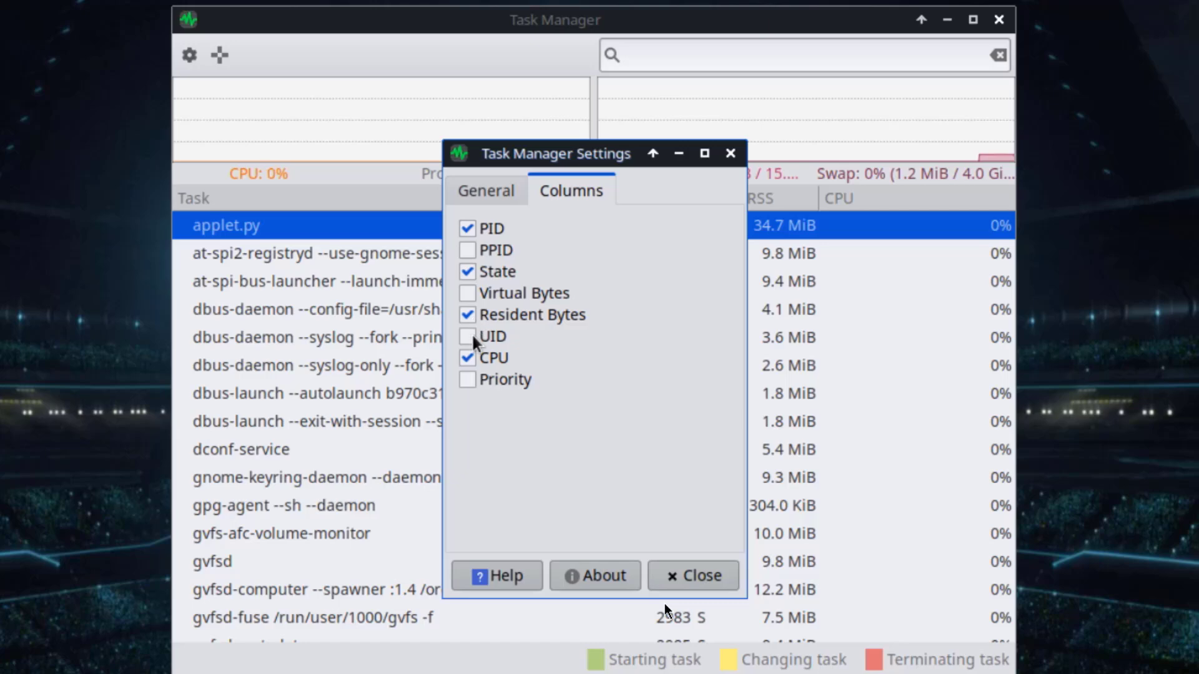
left_click(468, 380)
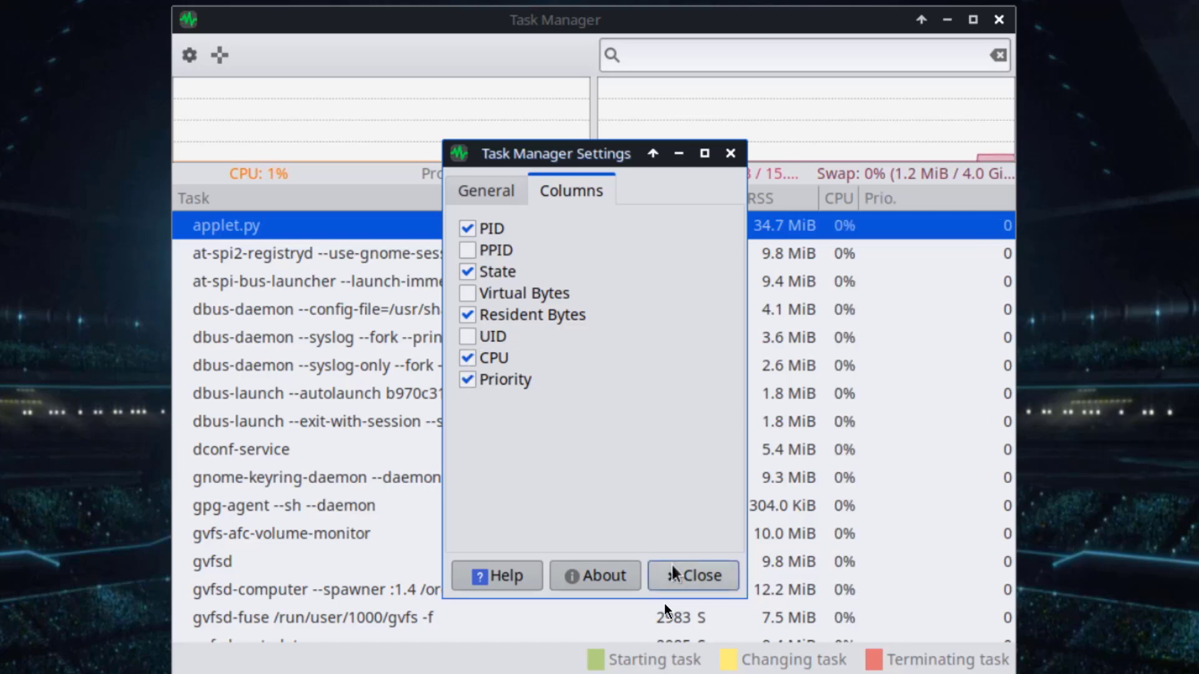
left_click(693, 576)
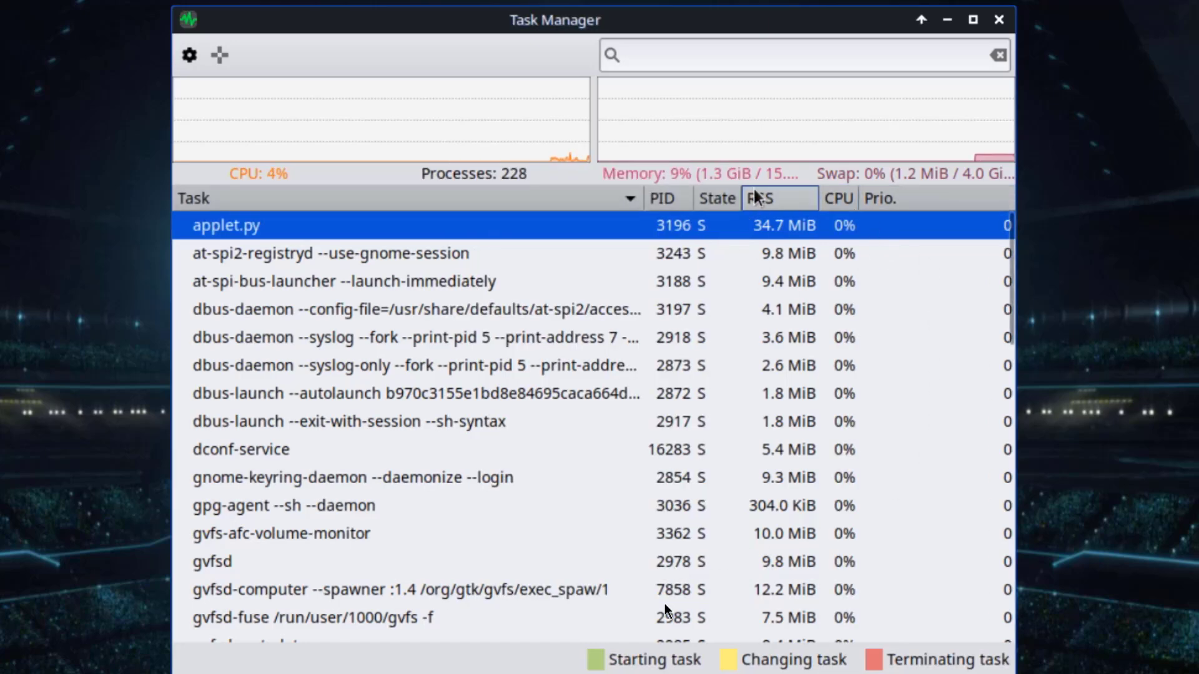
Narrow the Task column and examine the actions available for the gvfs-mtp-volume-monitor process.
left_click_drag(646, 198, 435, 199)
scroll(241, 350, "down", 5)
left_click(242, 377)
left_click(241, 348)
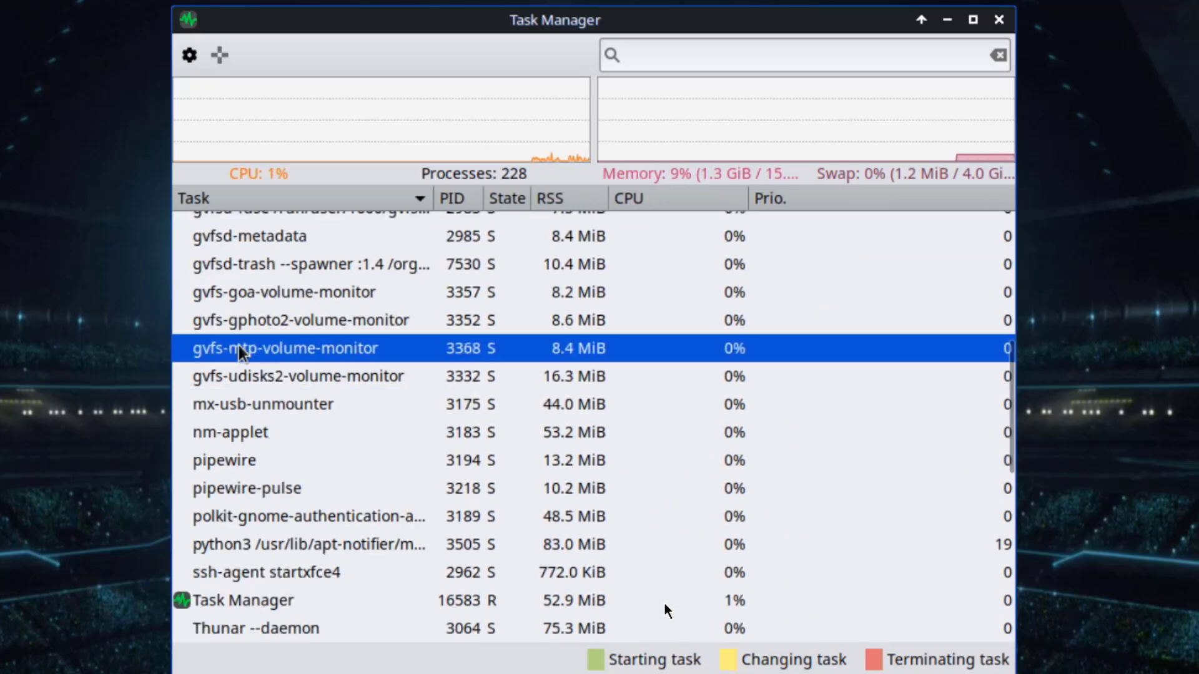
right_click(241, 348)
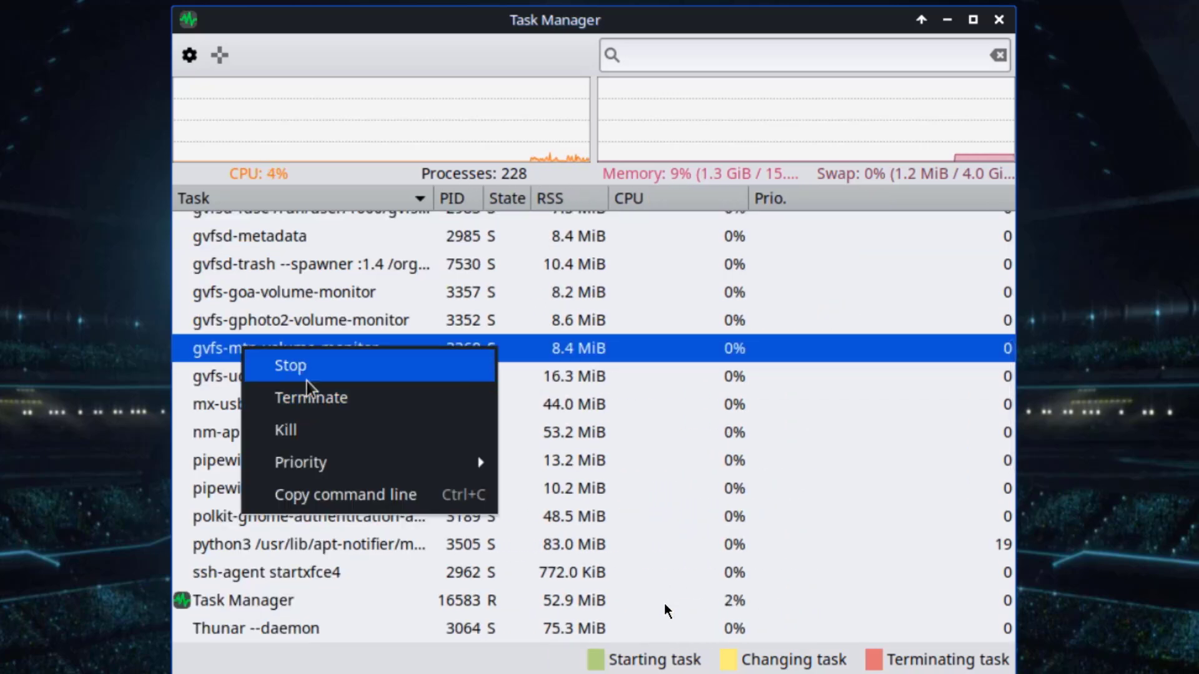
mouse_move(309, 470)
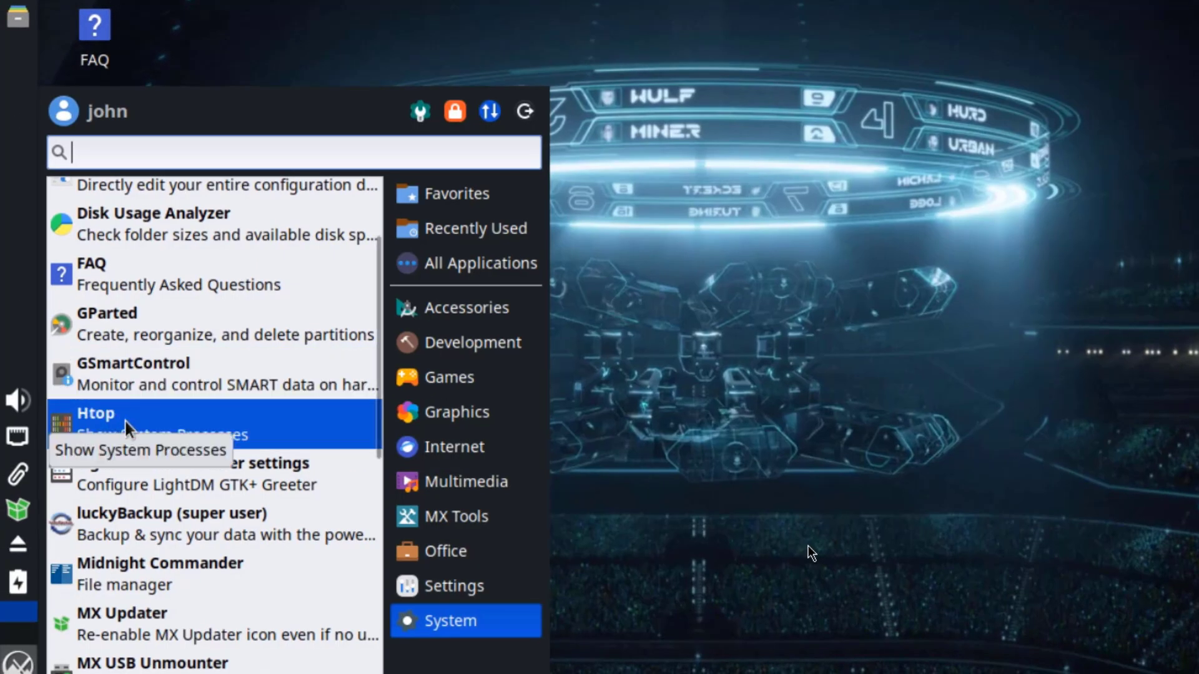
Launch Htop and view the running system processes and resource usage.
left_click(130, 430)
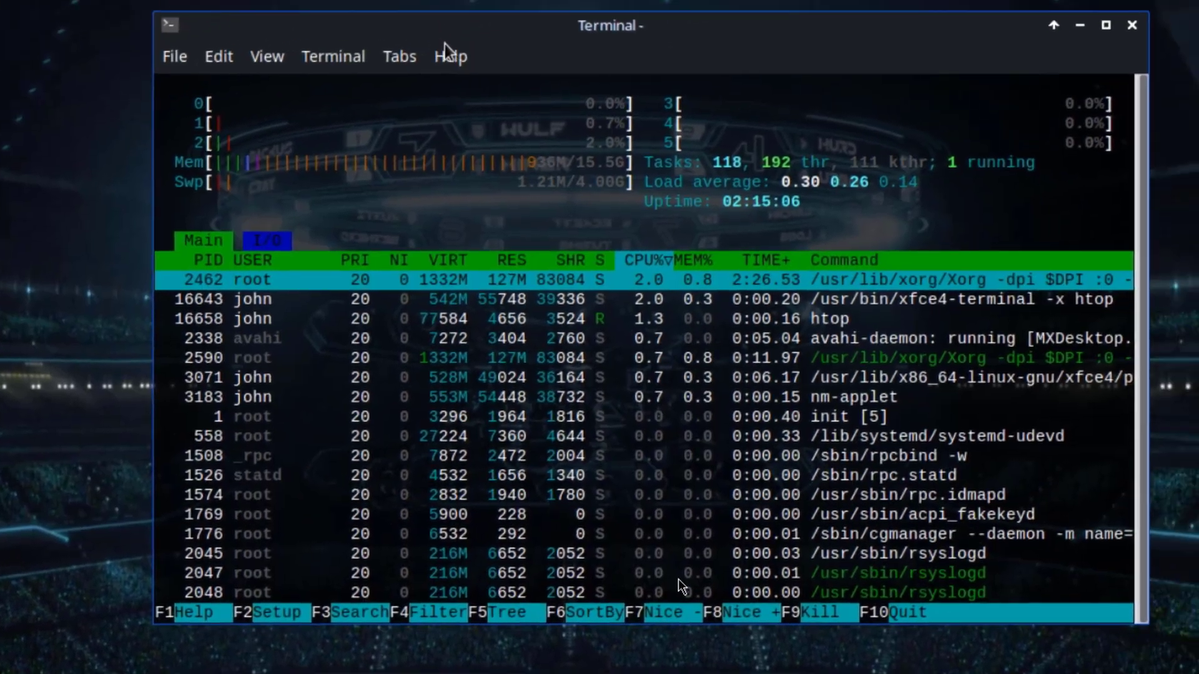
left_click(450, 55)
left_click(414, 137)
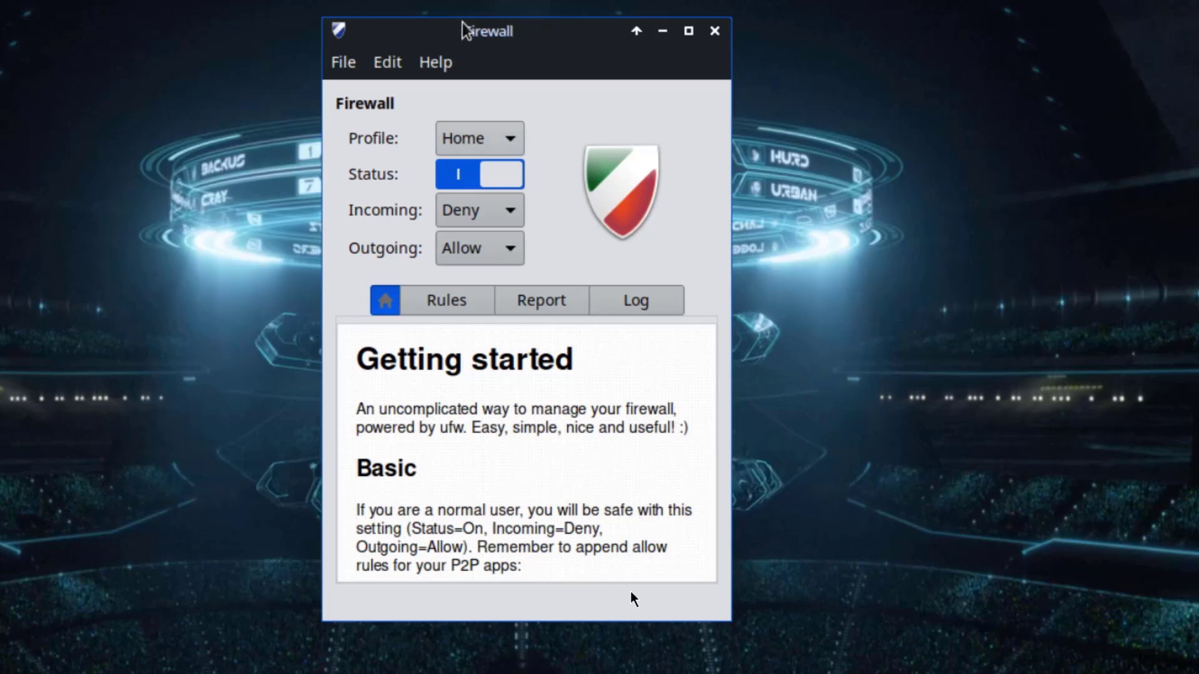
Look through the firewall's file and edit commands, view its preferences and close them.
left_click(350, 64)
mouse_move(384, 70)
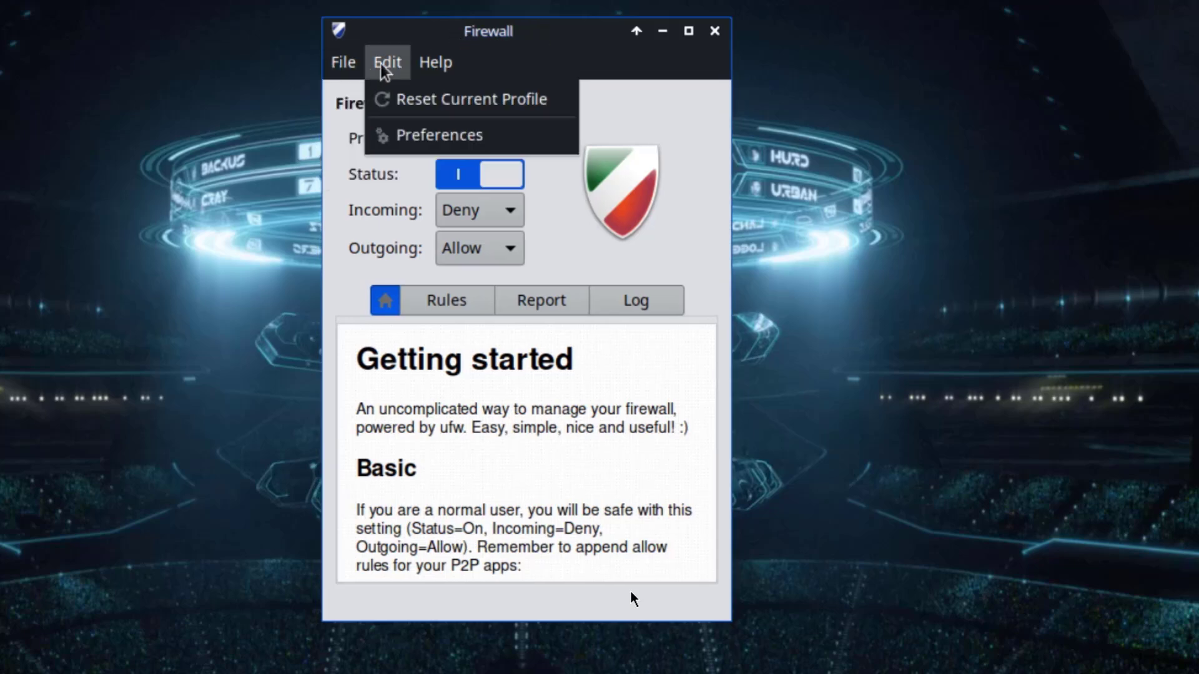
left_click(403, 135)
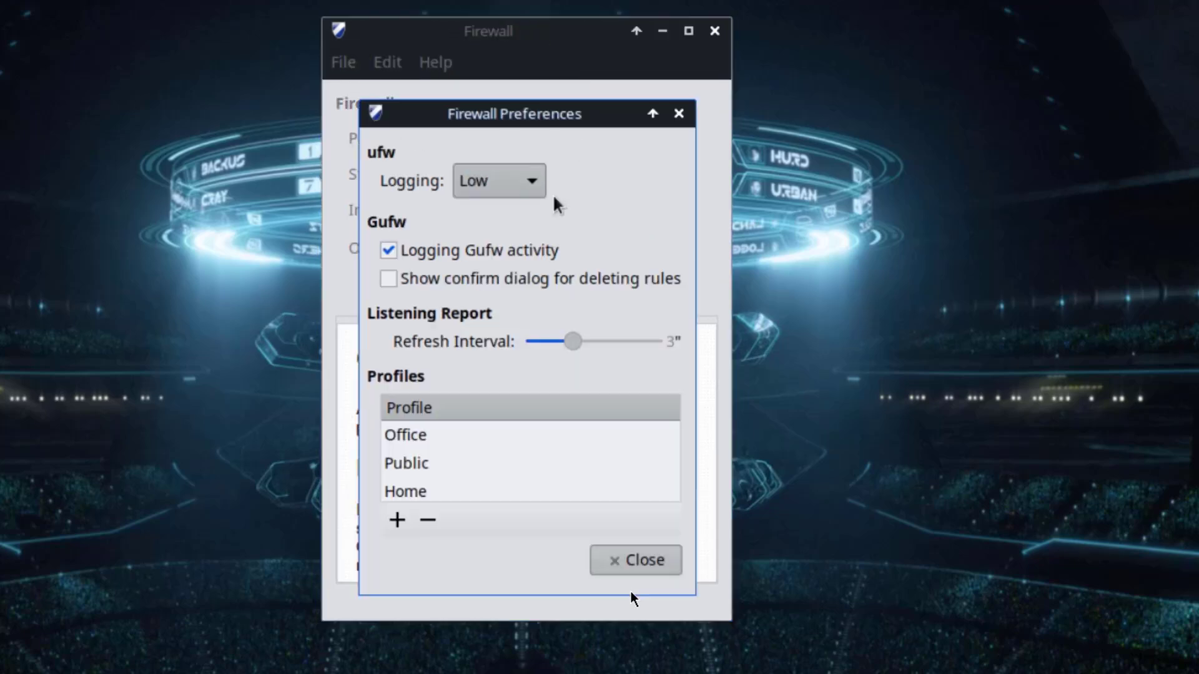
left_click(678, 115)
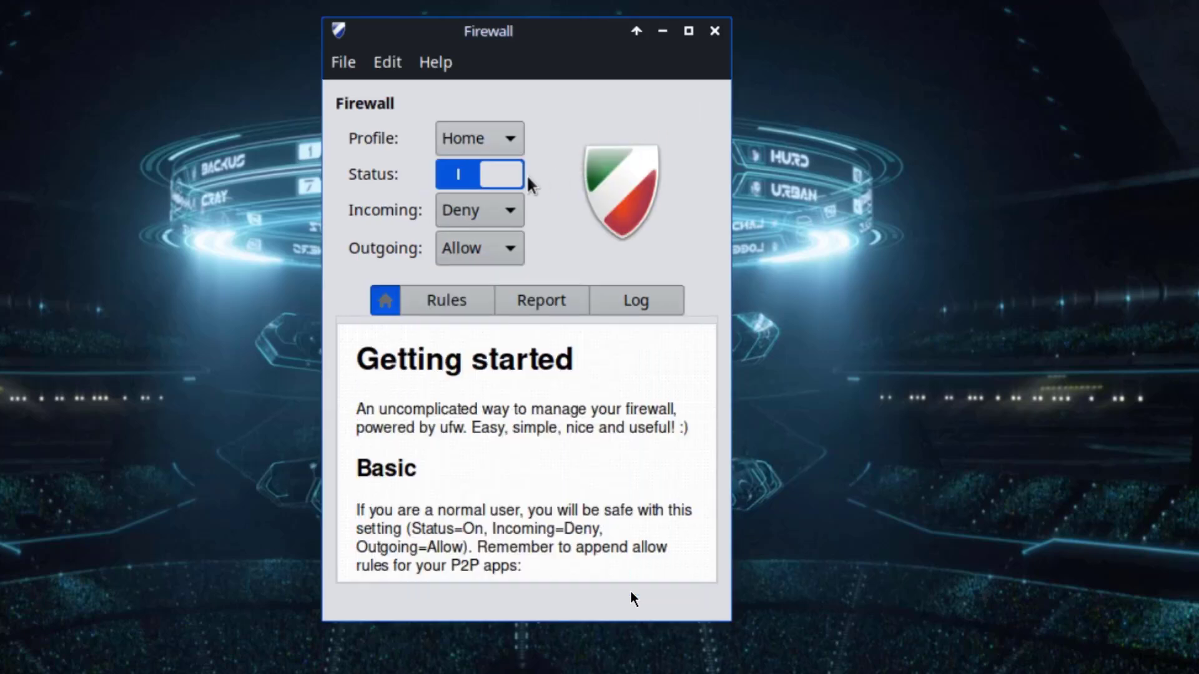
Examine the firewall's rules, report and log, and look at its choices for incoming traffic.
left_click(465, 303)
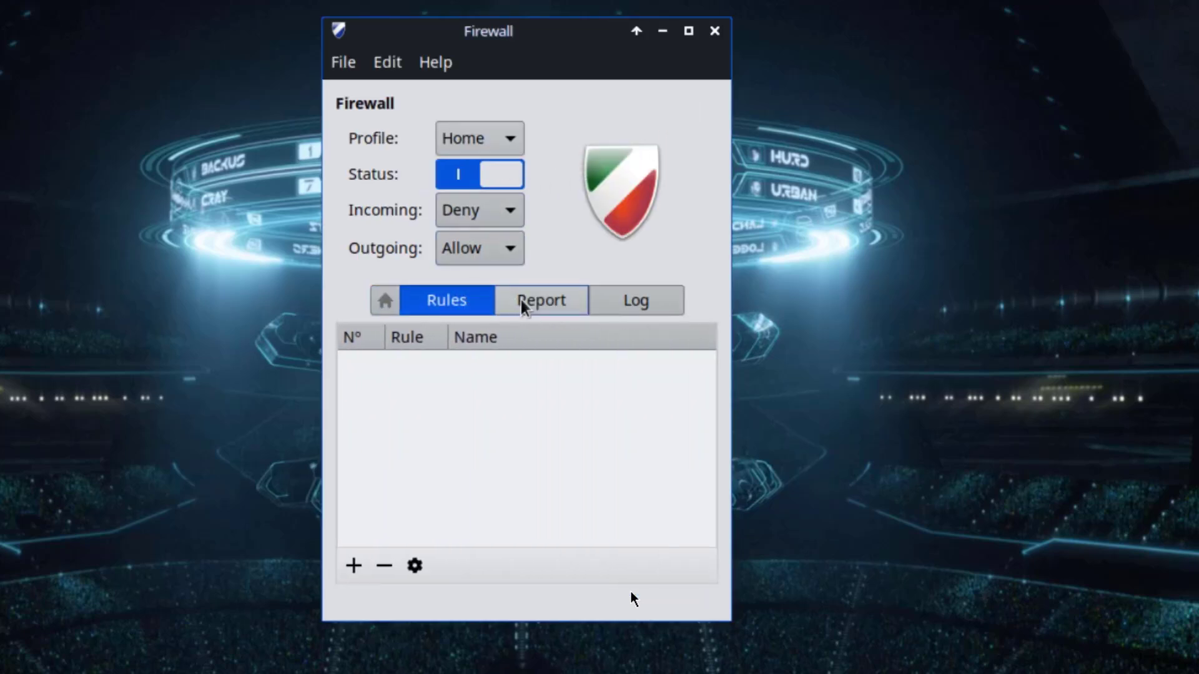
left_click(537, 303)
left_click(622, 303)
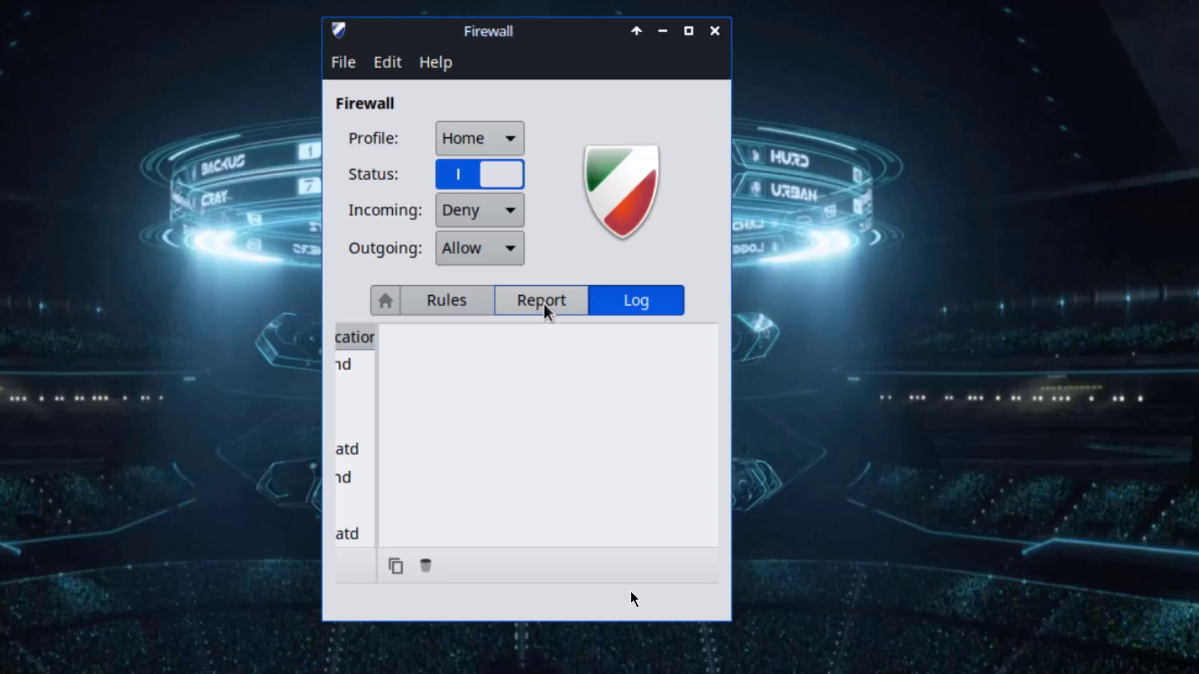
left_click(465, 214)
left_click(573, 252)
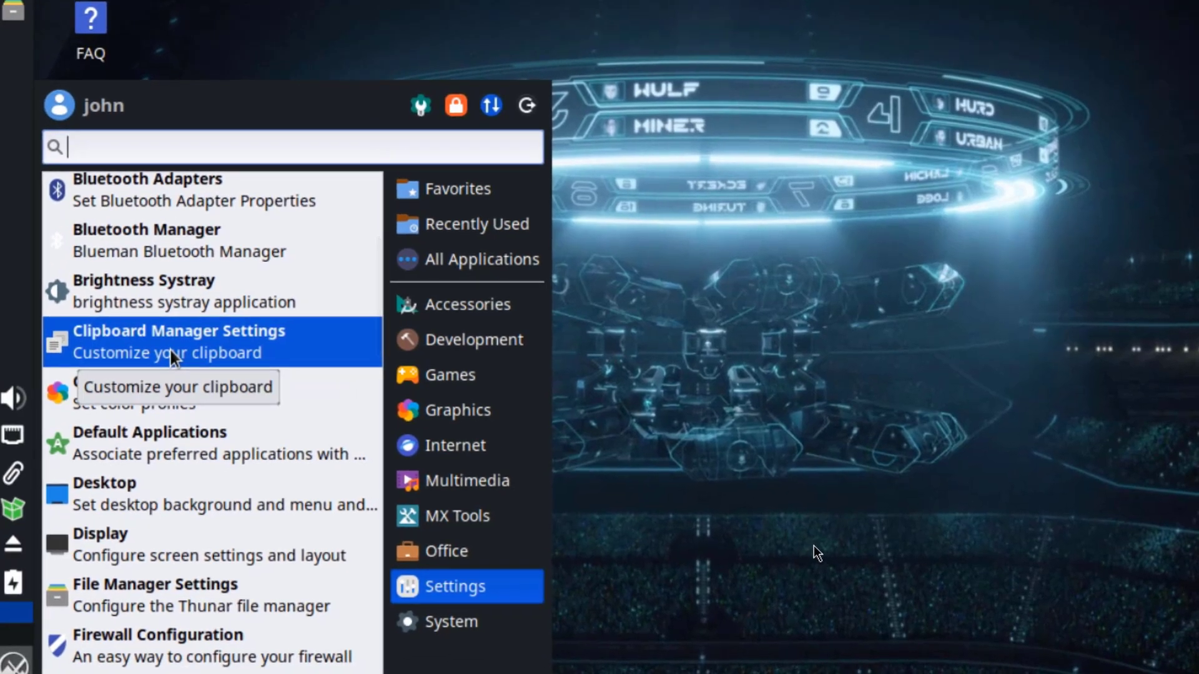
Open the Clipboard Manager settings, view the behavior, actions and history options, and close them.
left_click(171, 357)
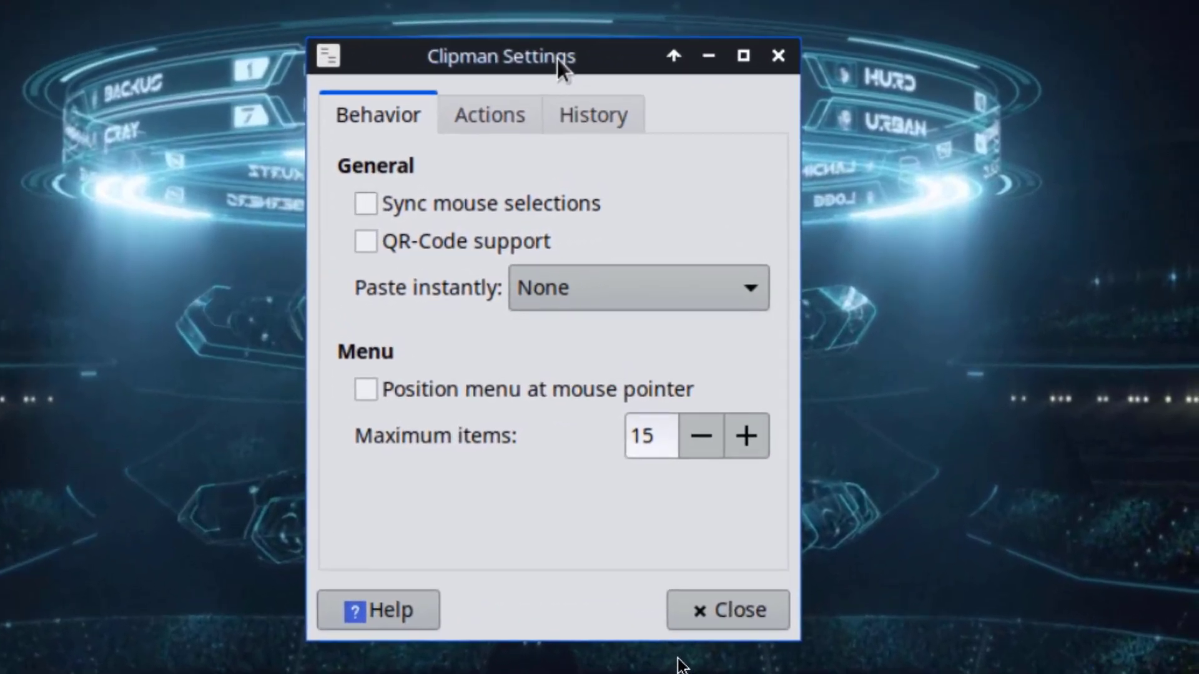
left_click(504, 115)
left_click(589, 115)
left_click(384, 128)
left_click(743, 611)
Create a folder named New Folder on the desktop.
right_click(498, 35)
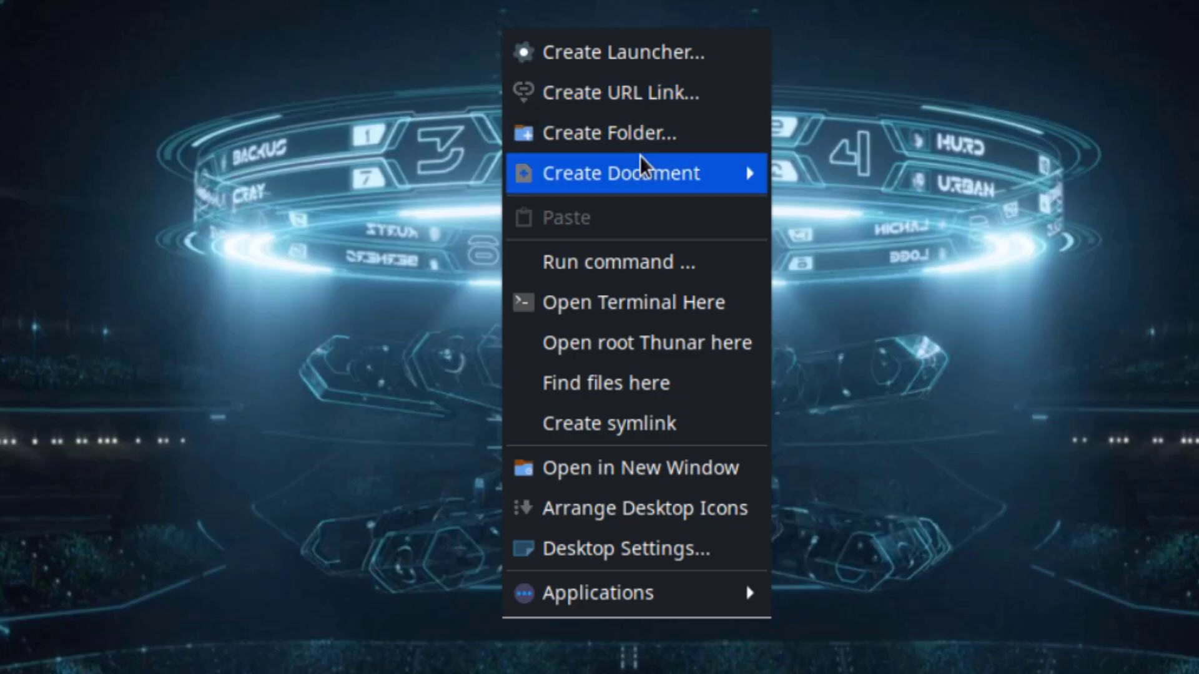
left_click(641, 134)
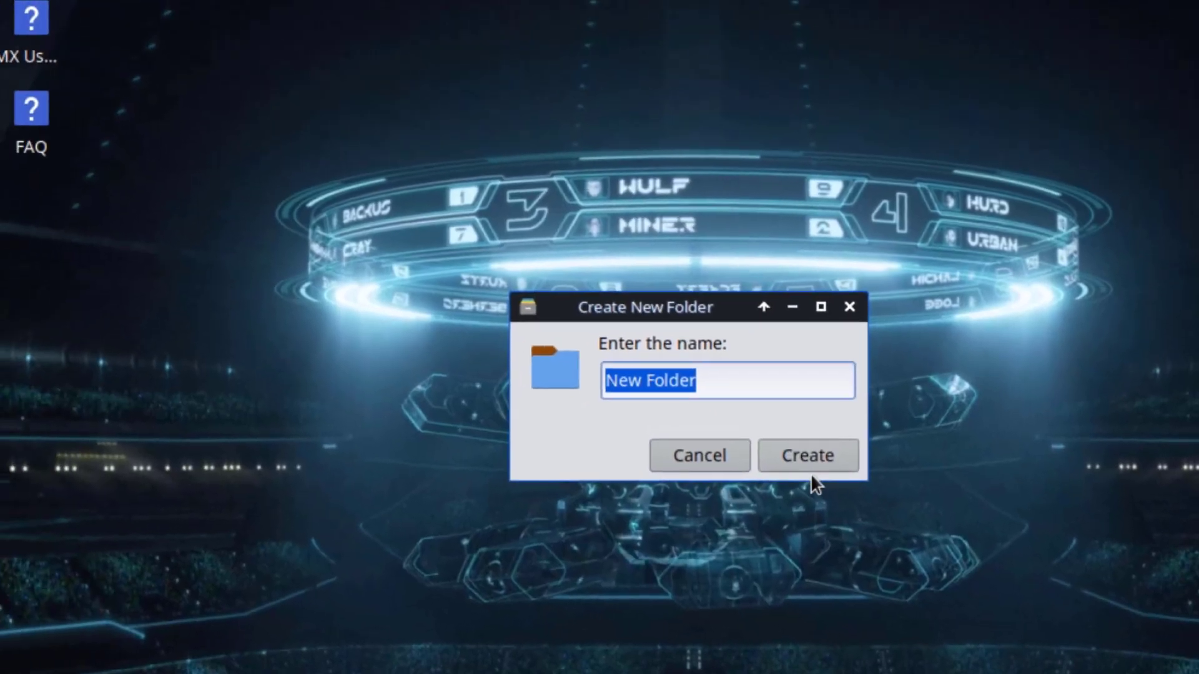
left_click(786, 449)
Open the Desktop Settings from the desktop and view the background, menu and icon options.
right_click(628, 253)
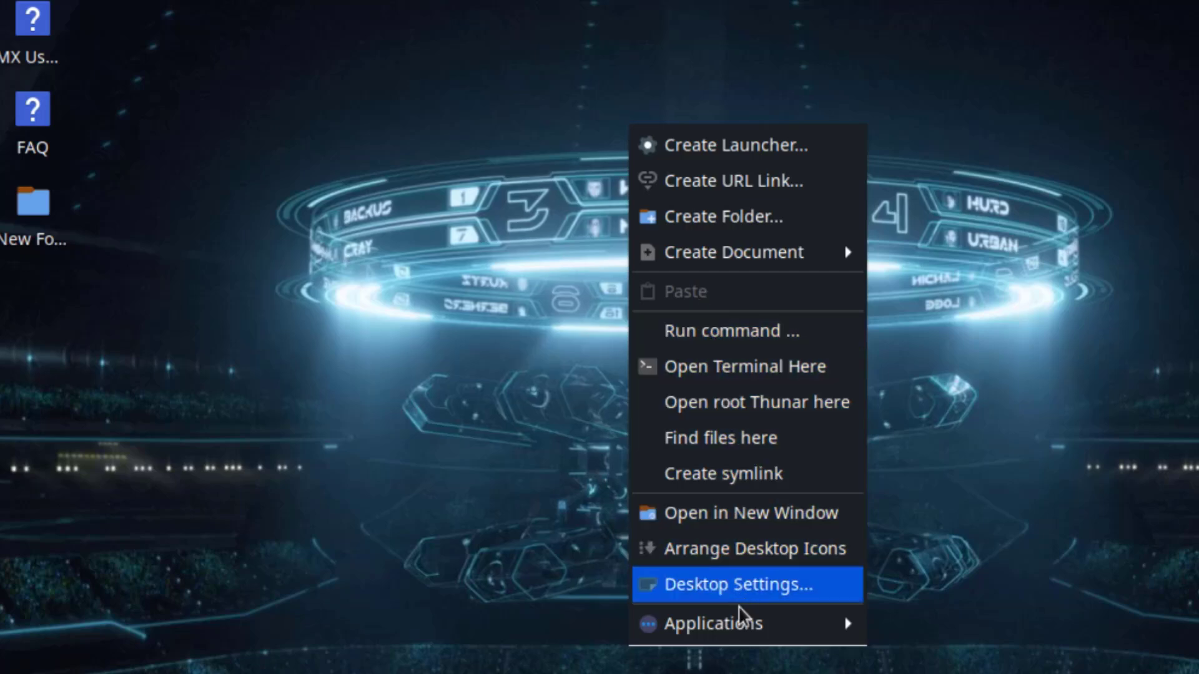
left_click(743, 587)
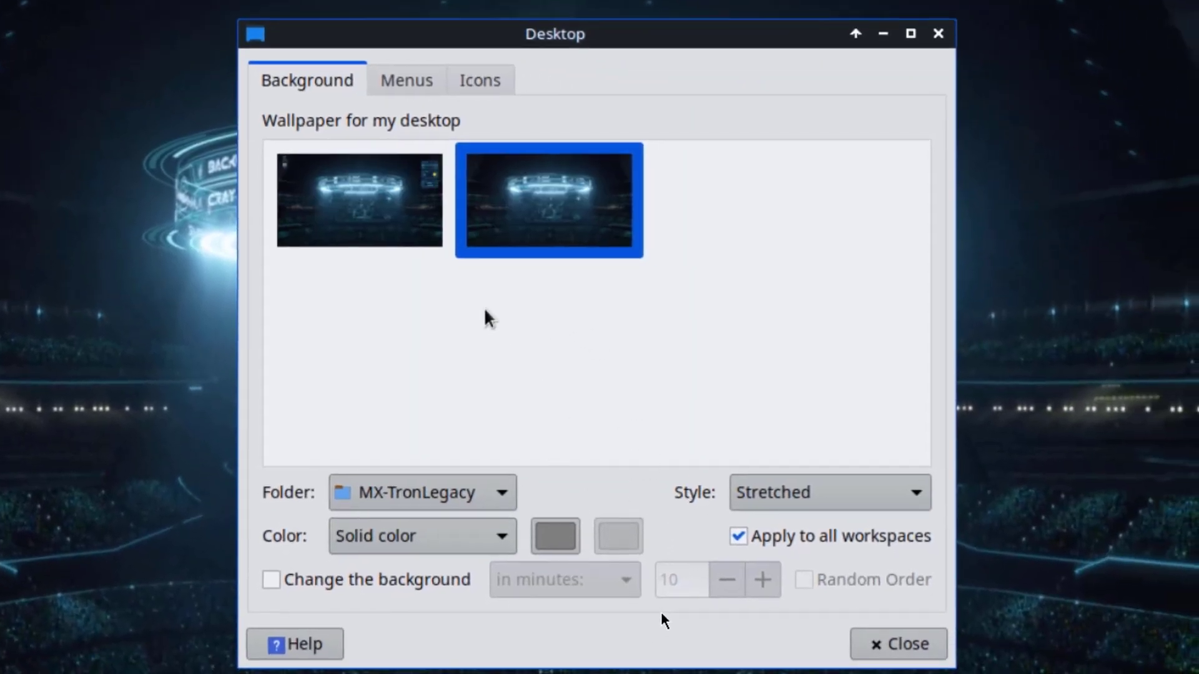
left_click(395, 88)
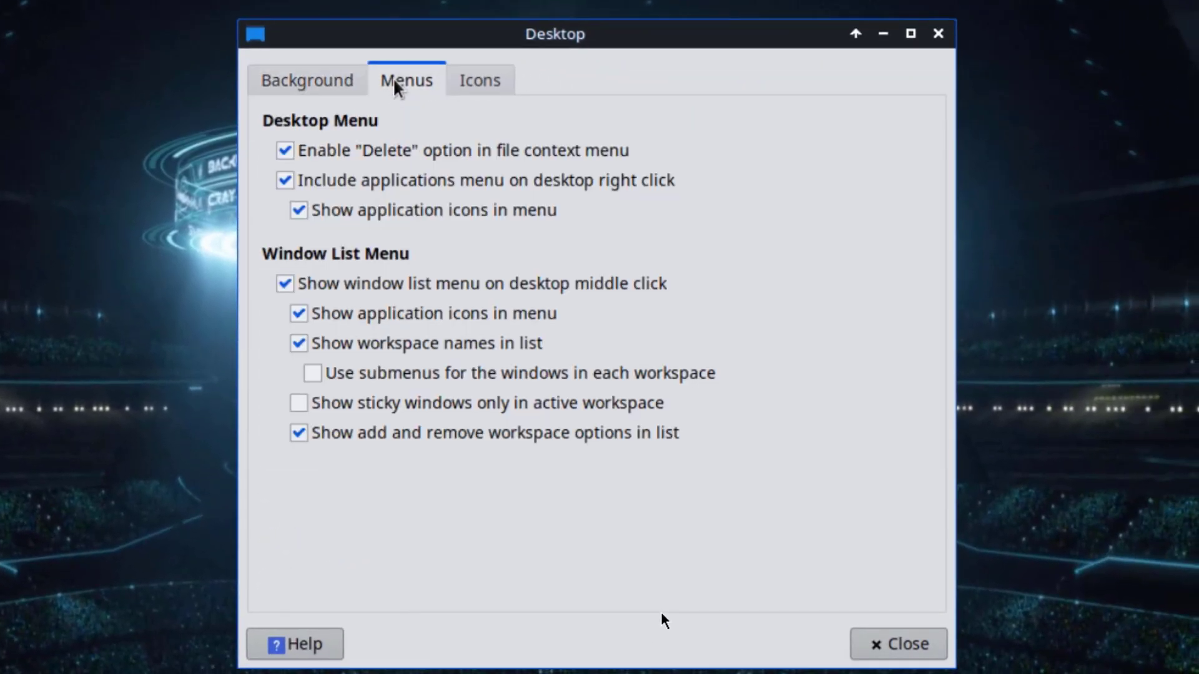
left_click(498, 83)
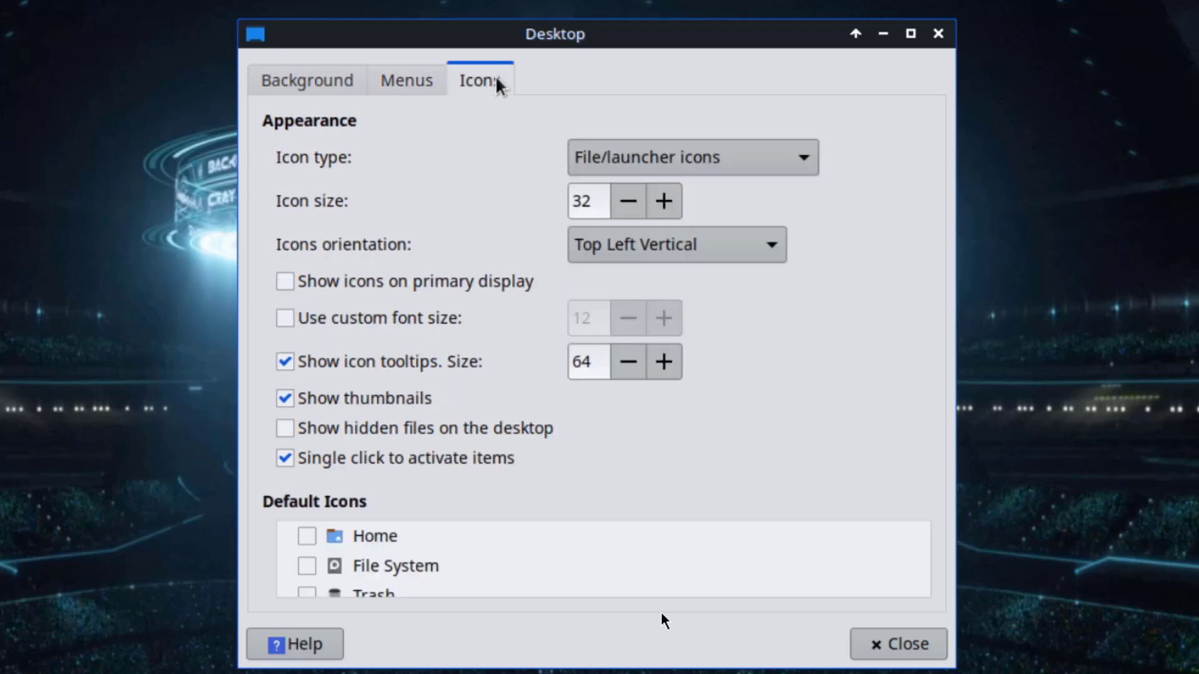
left_click(328, 89)
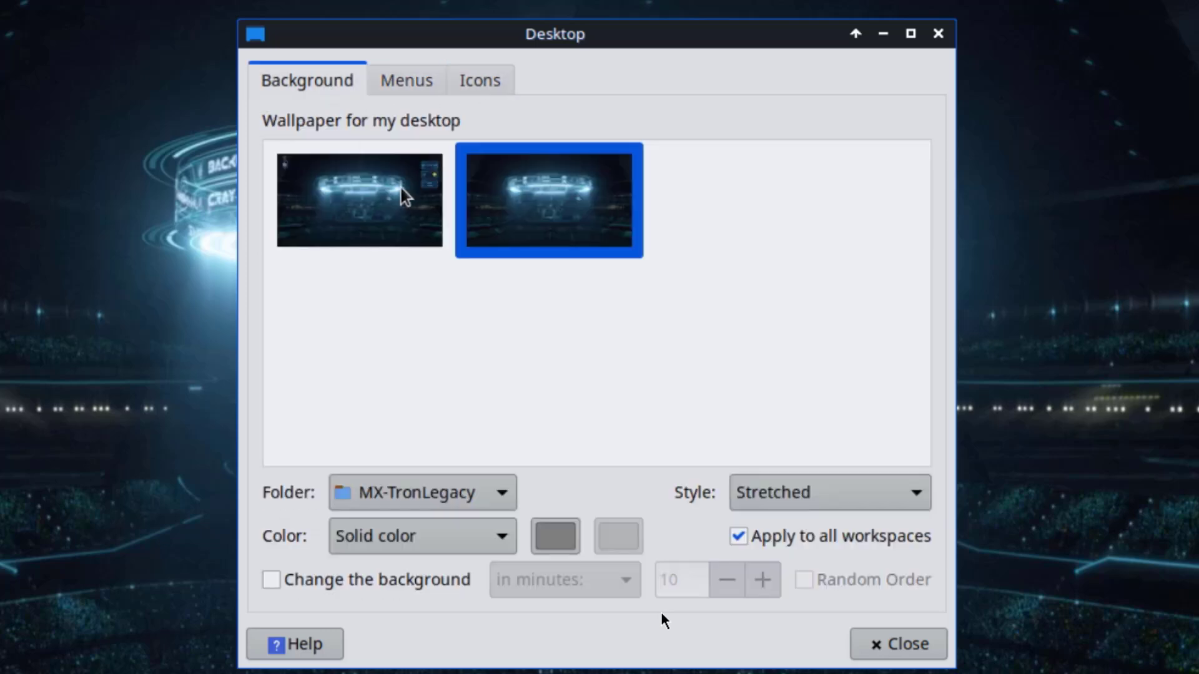
left_click(406, 82)
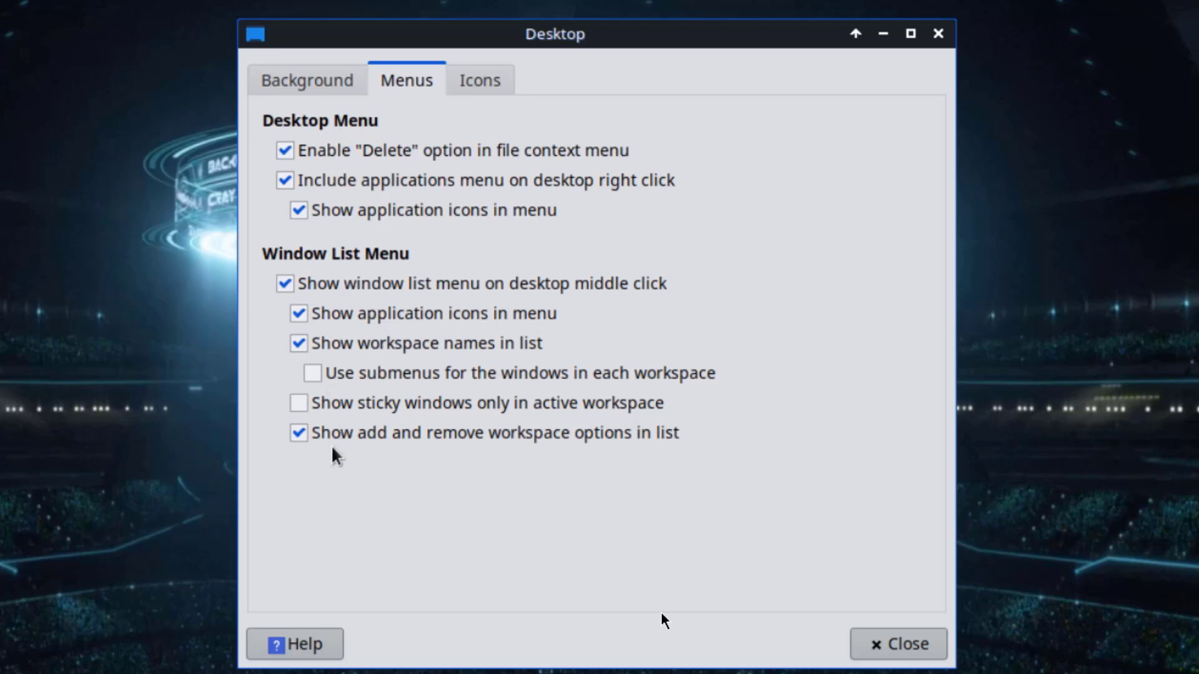
left_click(459, 87)
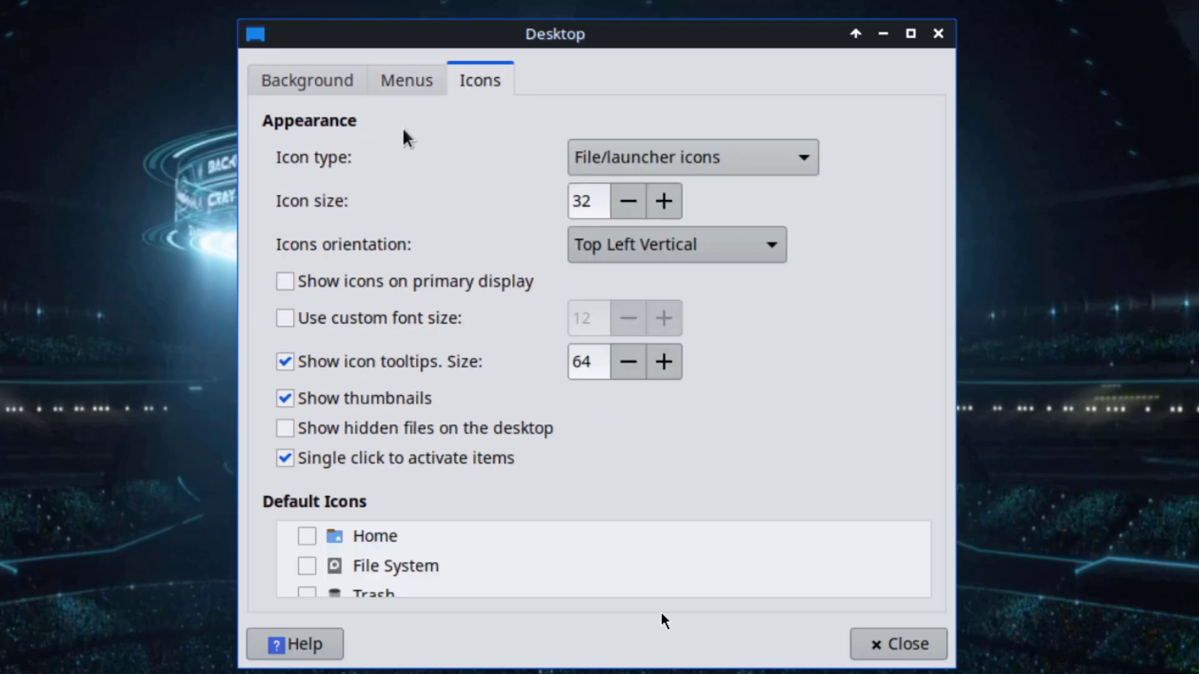
Look at the desktop icon type choices and try out the icon size adjustment.
left_click(590, 159)
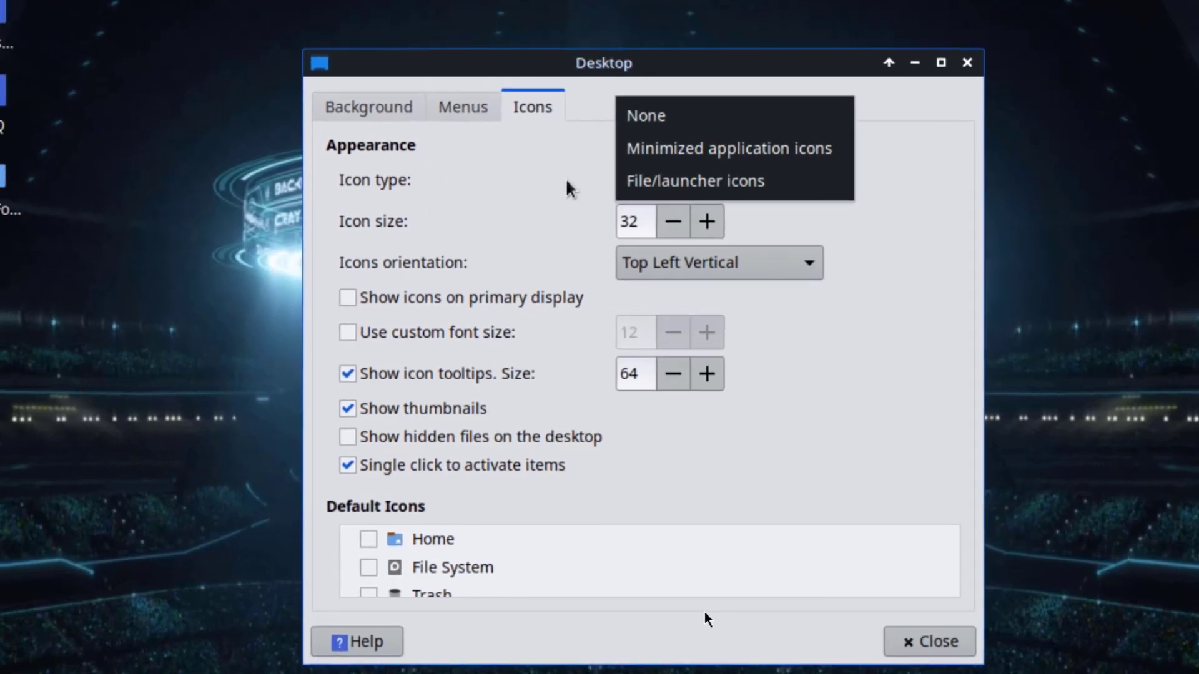
left_click(569, 187)
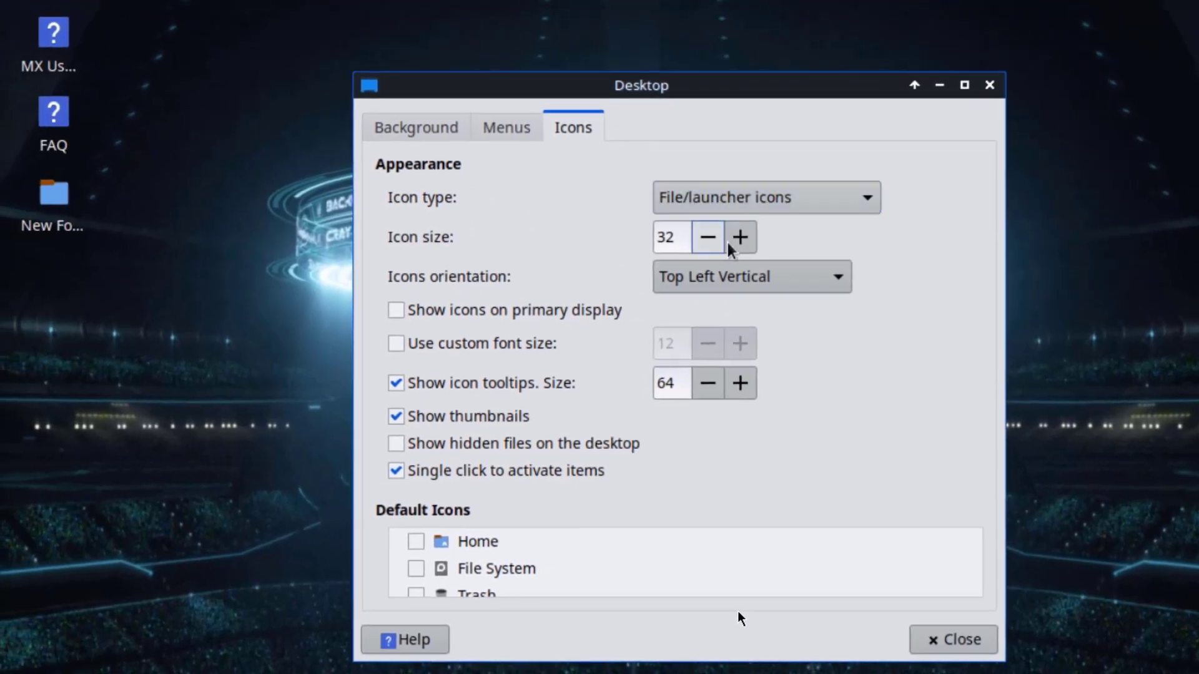
left_click(707, 221)
left_click(742, 236)
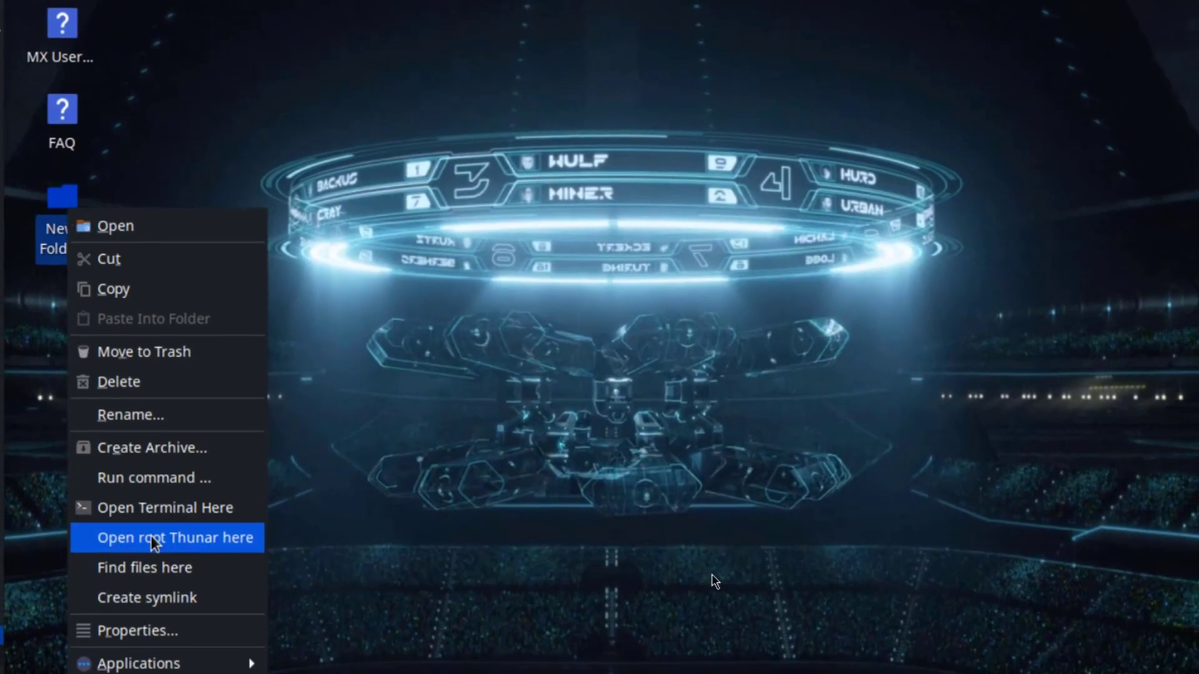
Open the properties of New Folder on the desktop and view its emblem, highlight, permission and share options.
left_click(172, 650)
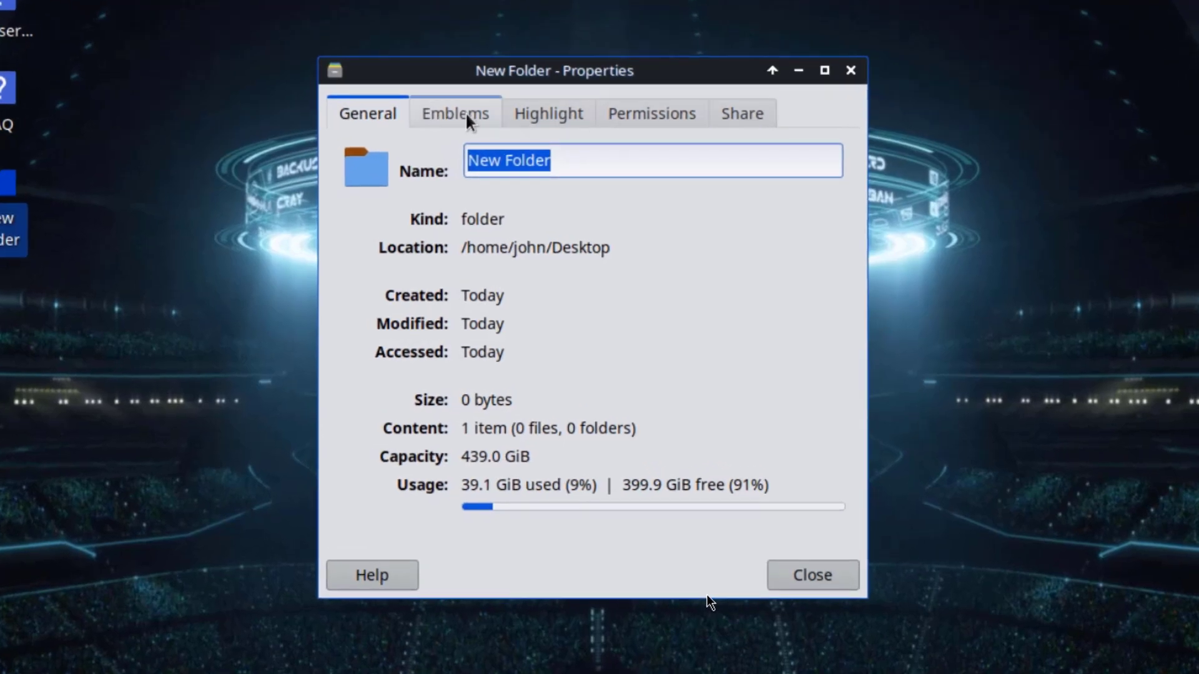
left_click(440, 116)
left_click(553, 116)
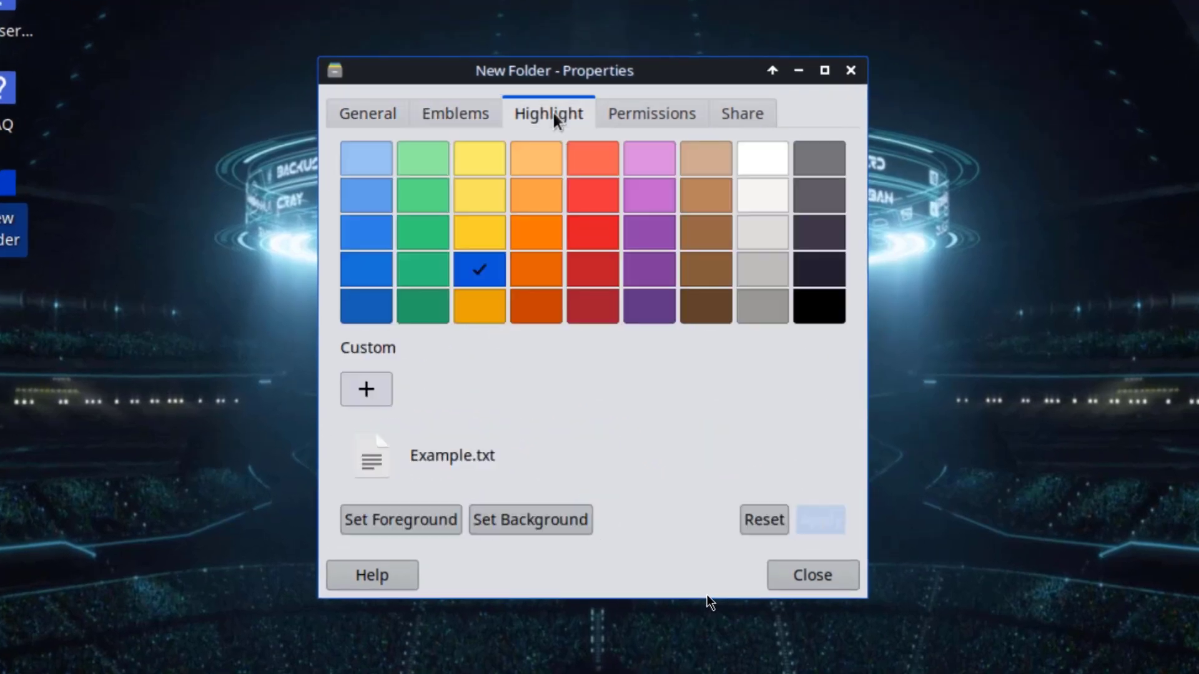
left_click(624, 117)
left_click(734, 119)
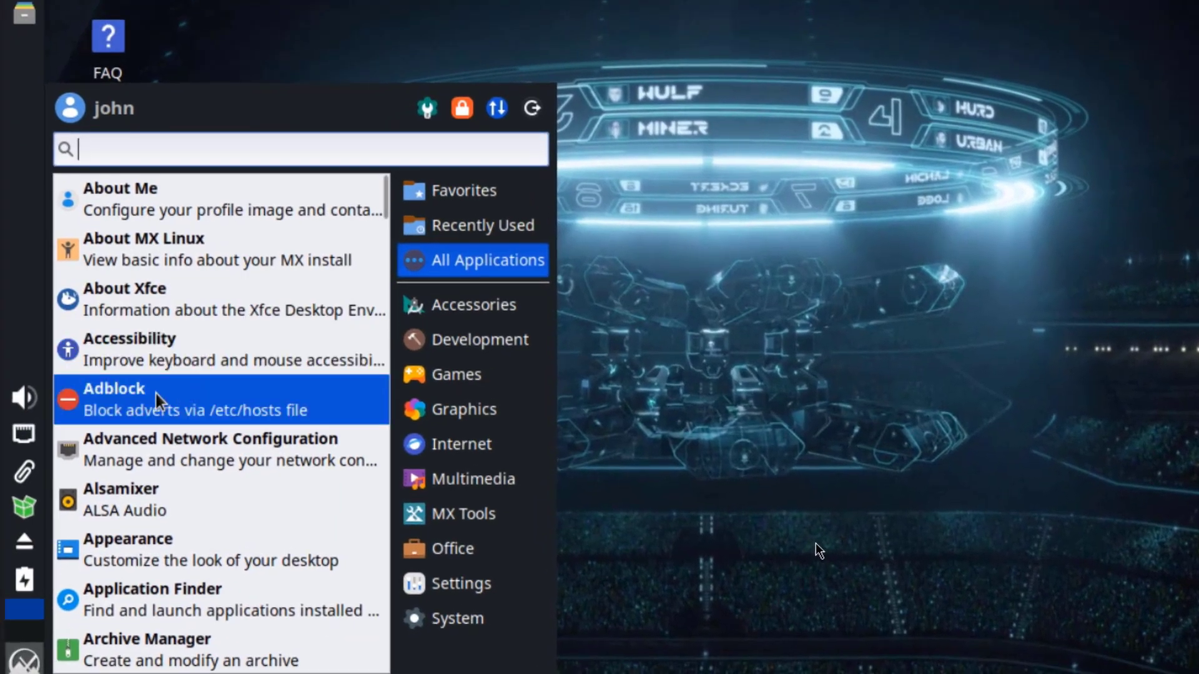
Launch Adblock, authenticate with the account password, proceed past the introduction and view the website categories offered for blocking.
left_click(159, 400)
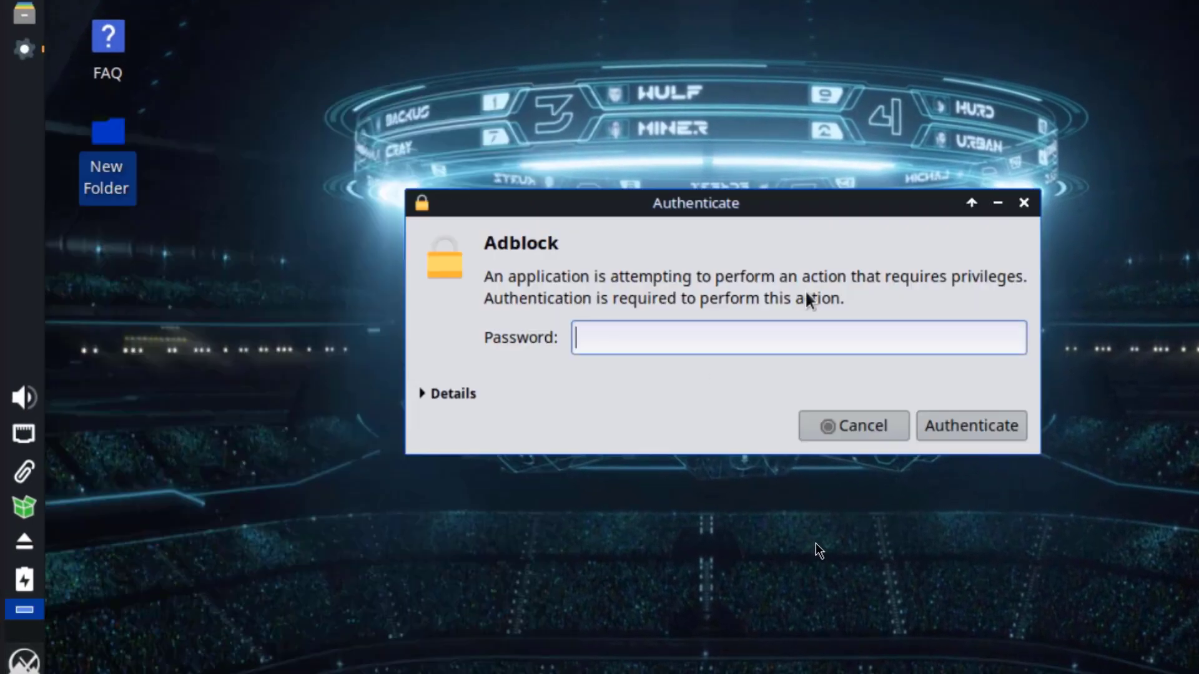
type("••••")
key("Return")
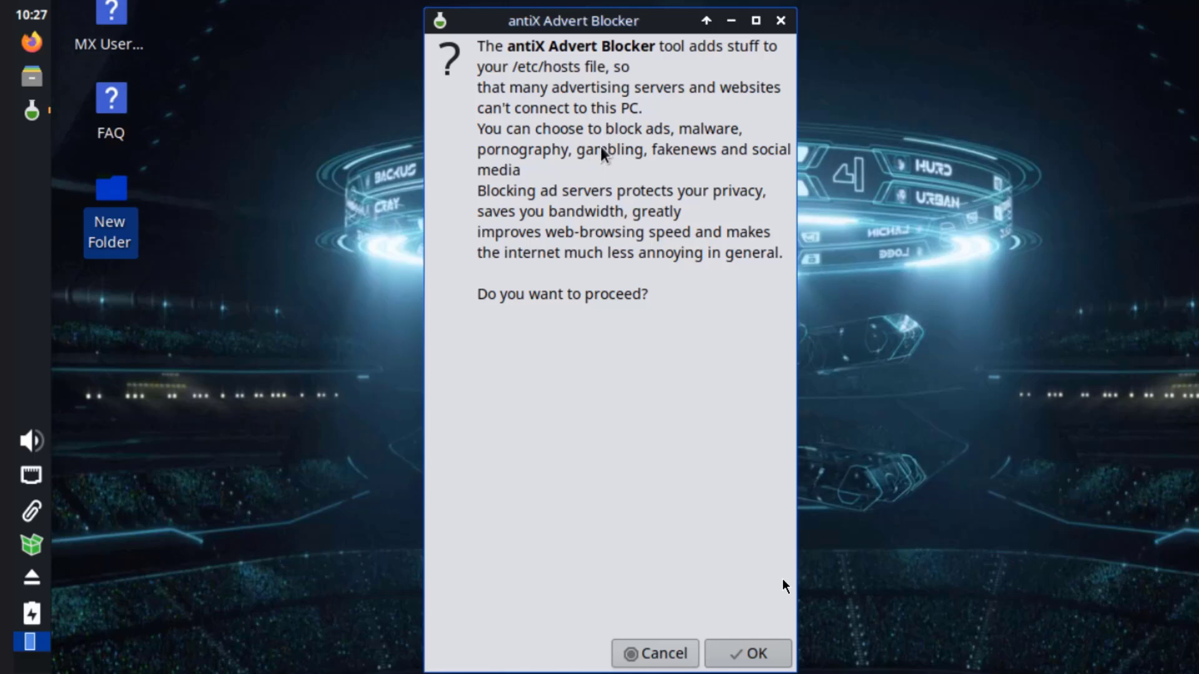
left_click(749, 654)
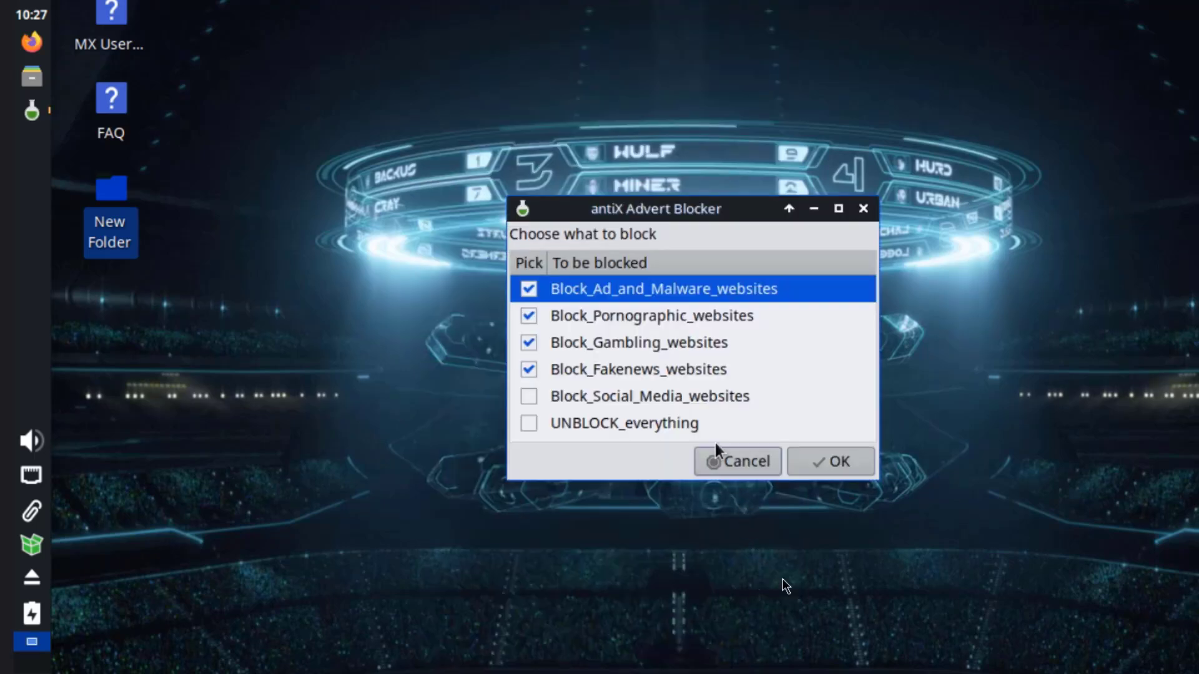
left_click(631, 263)
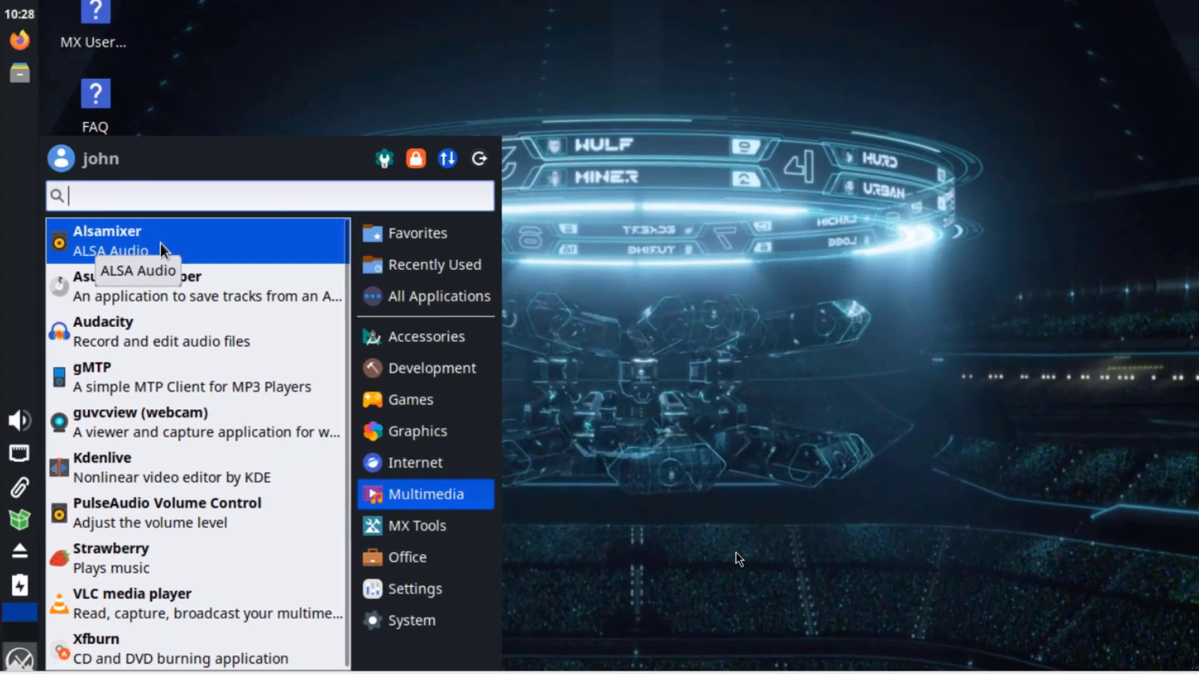
Launch Alsamixer and look through the edit, view, terminal, tabs and help commands of its terminal window.
left_click(194, 247)
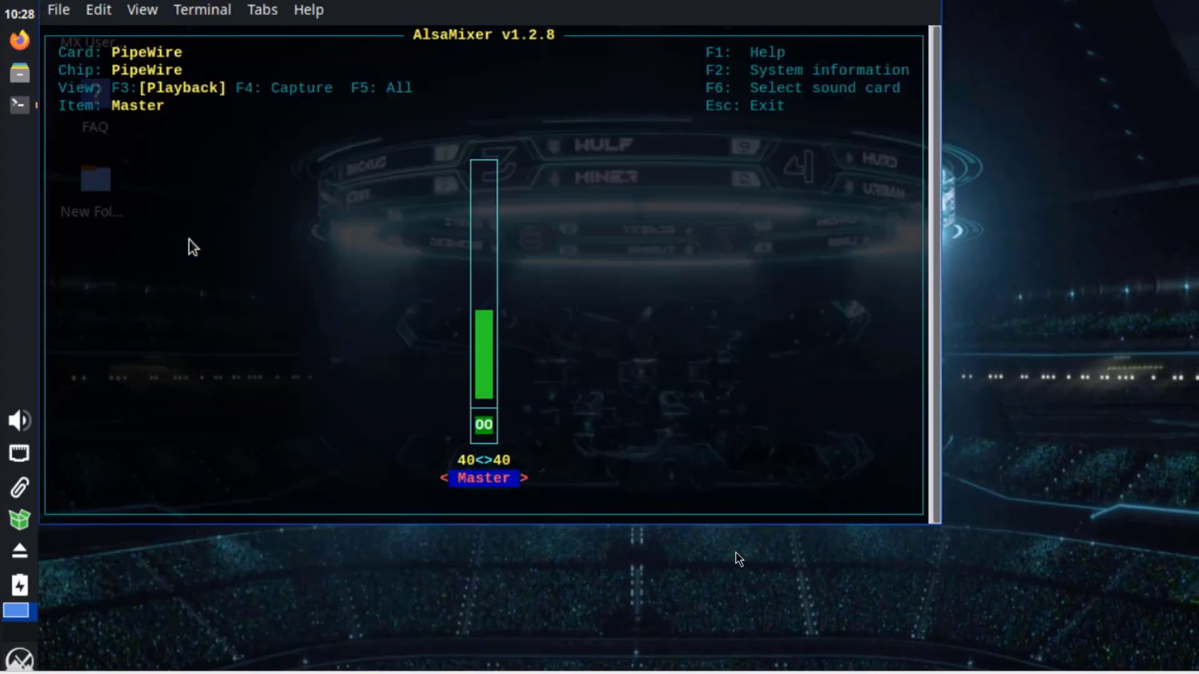
left_click(256, 90)
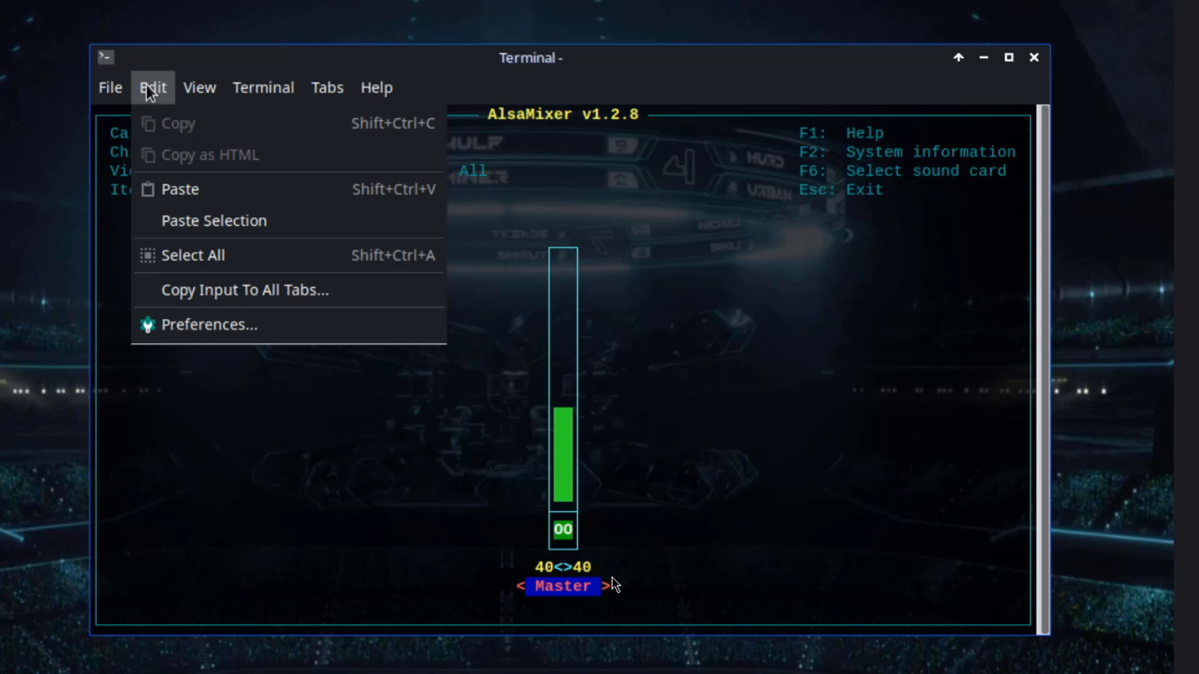
mouse_move(190, 93)
mouse_move(285, 87)
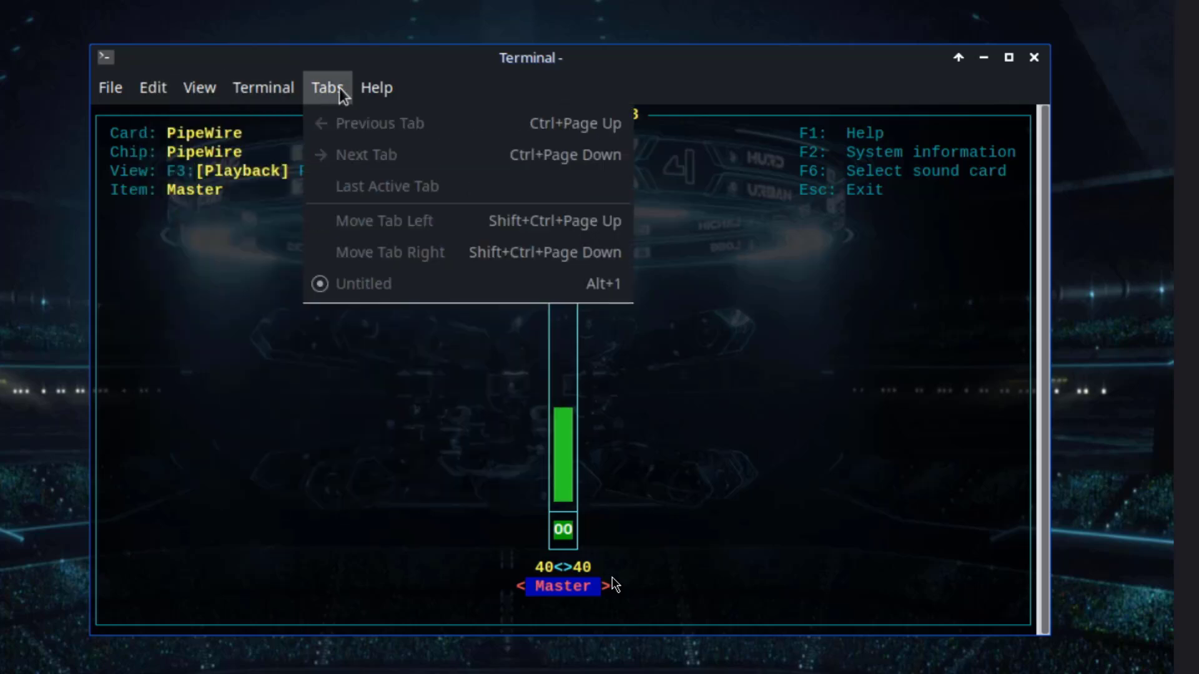
mouse_move(382, 87)
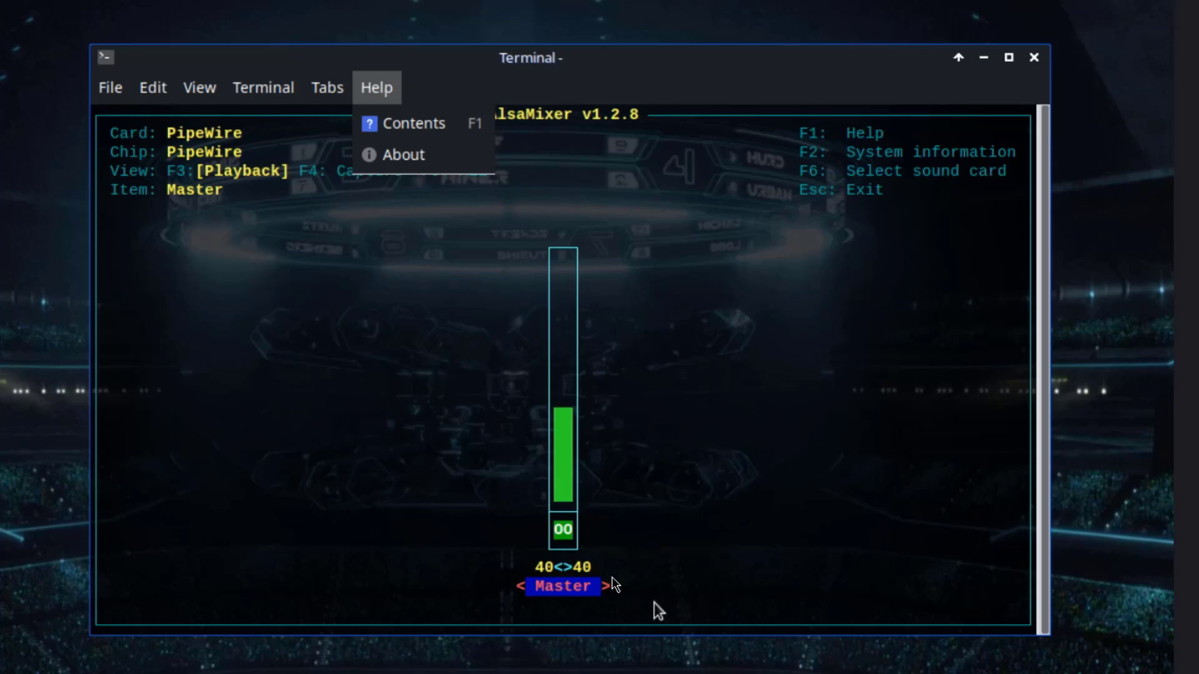
left_click(602, 595)
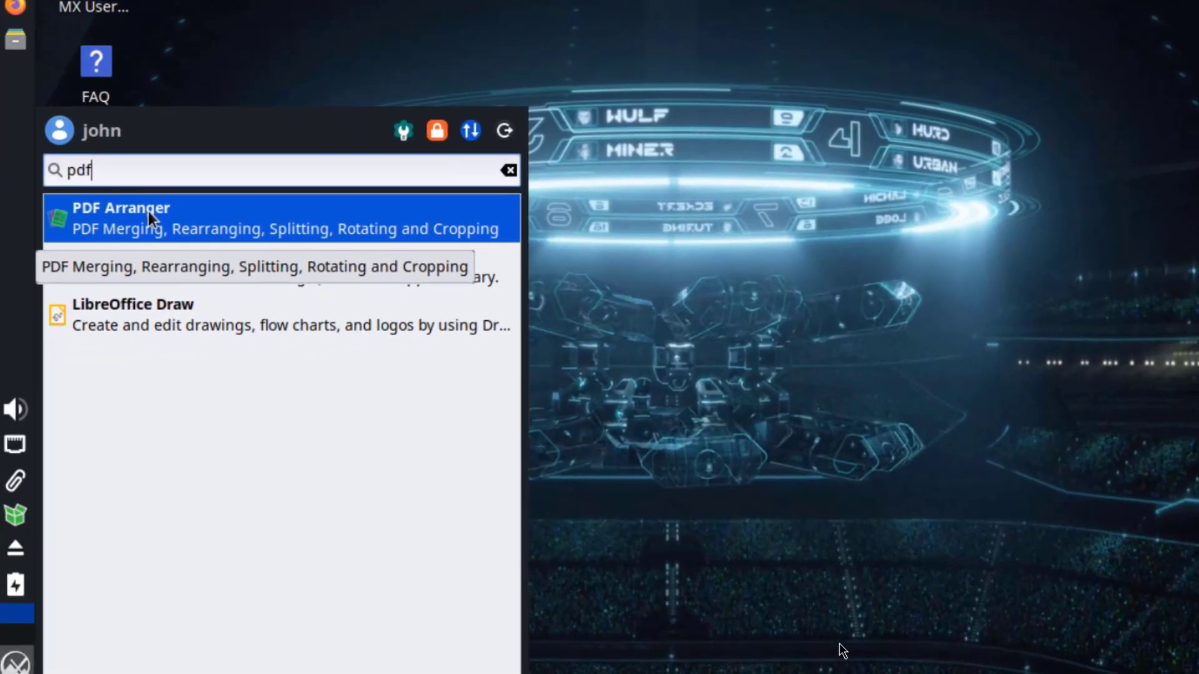
Launch PDF Arranger and open Meeting Name Agenda.pdf and pdf doc.pdf together from the Documents folder.
left_click(148, 211)
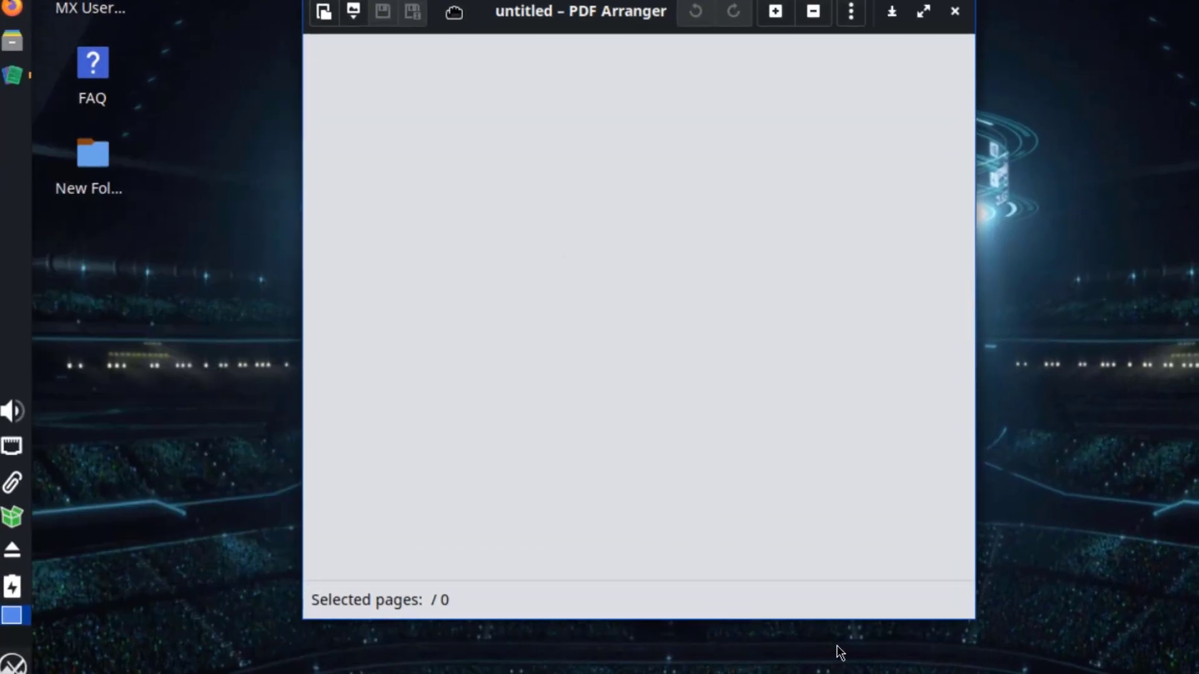
left_click(325, 12)
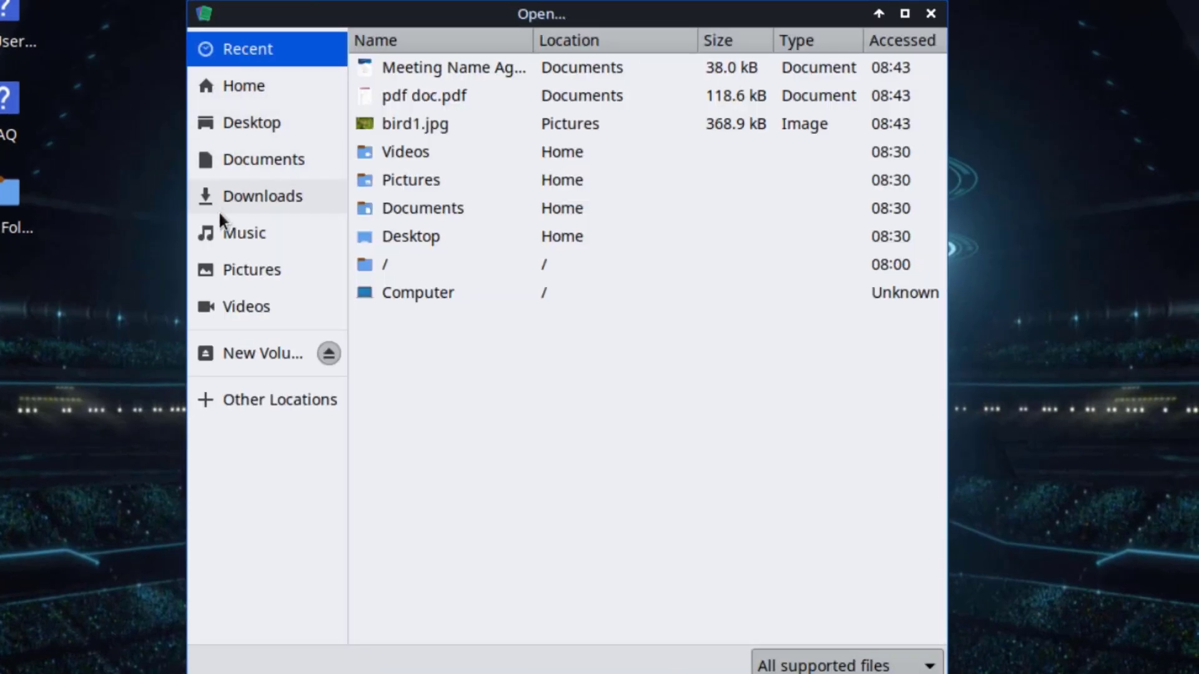
left_click(249, 167)
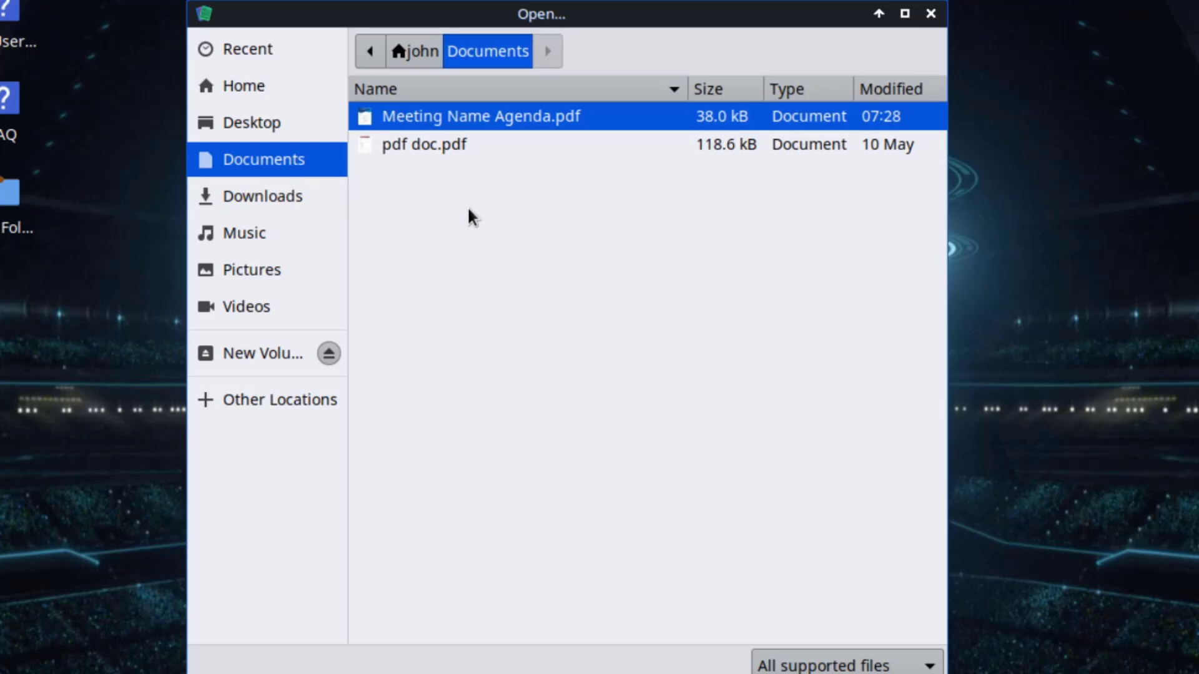
left_click_drag(421, 185, 423, 140)
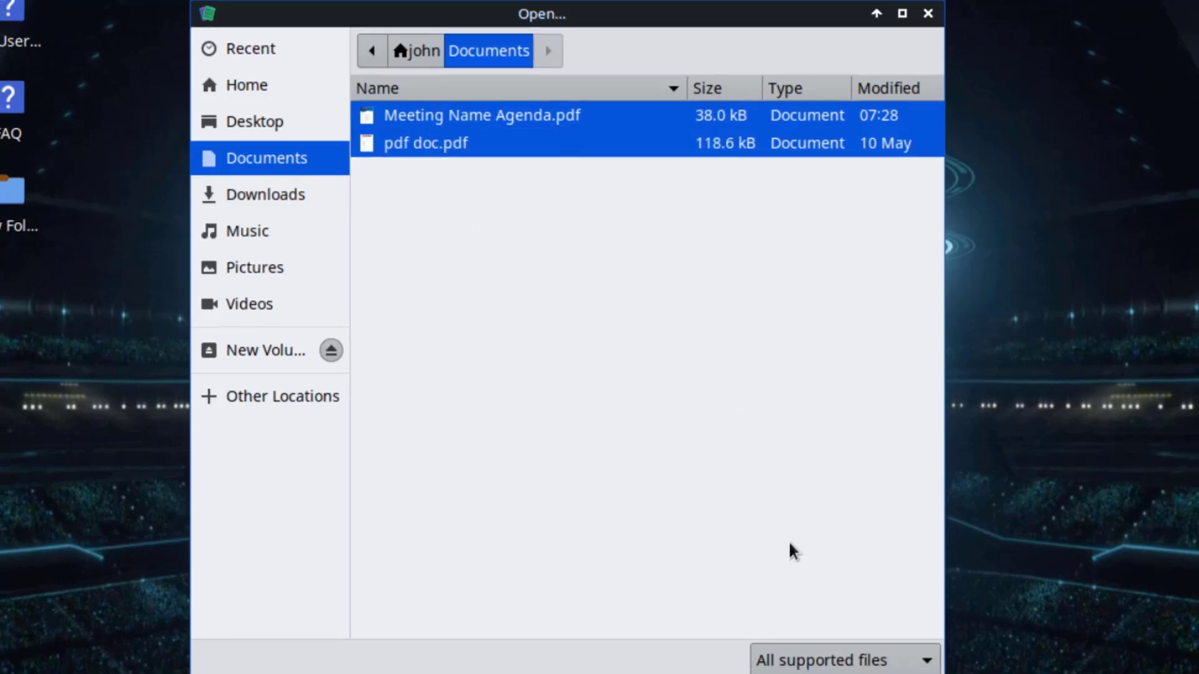
left_click(890, 673)
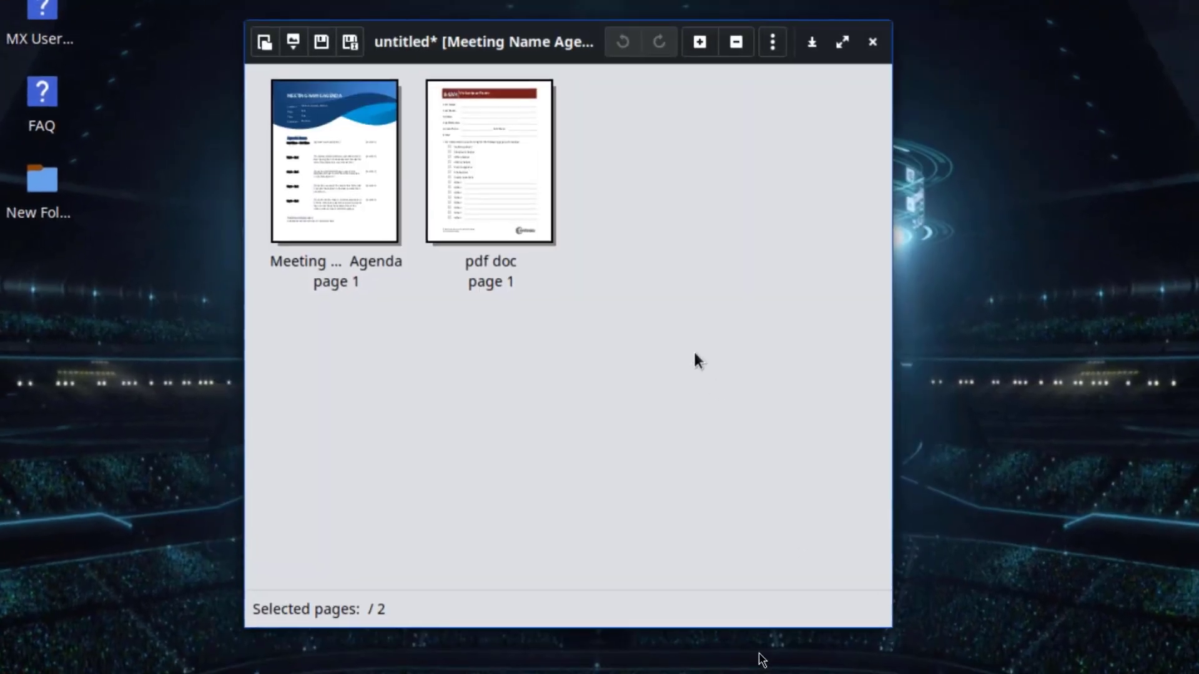
View PDF Arranger's main commands, and split the pdf doc page into two columns of equal width.
left_click(772, 42)
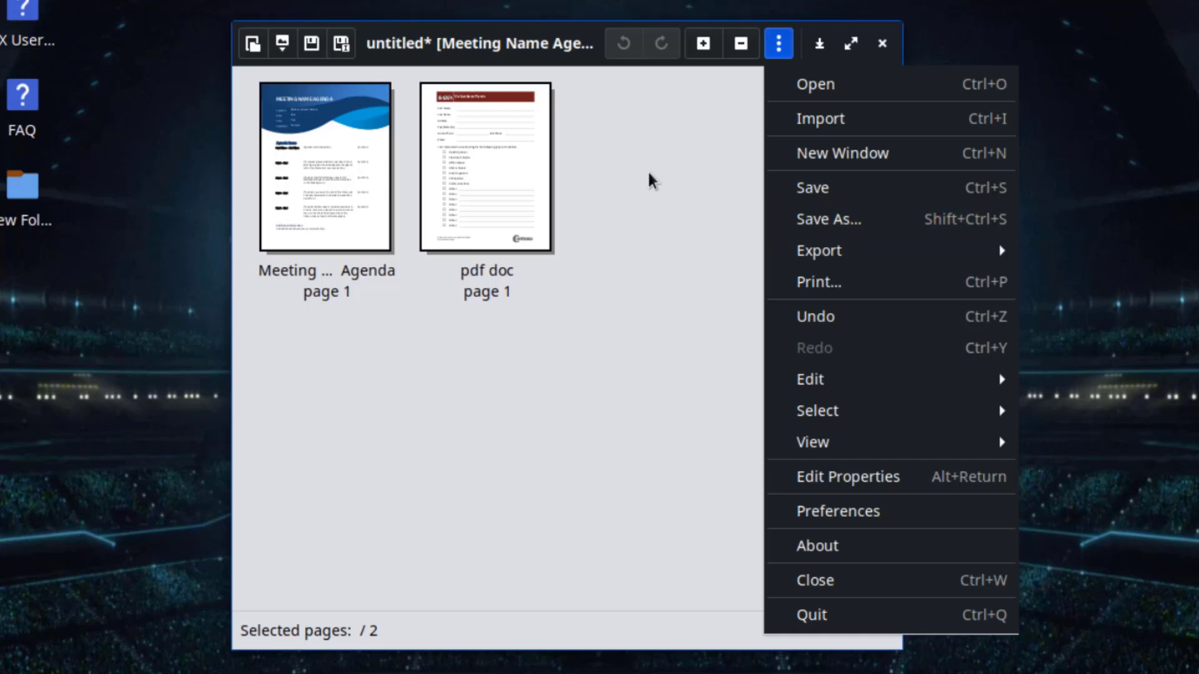
left_click(520, 166)
left_click(520, 161)
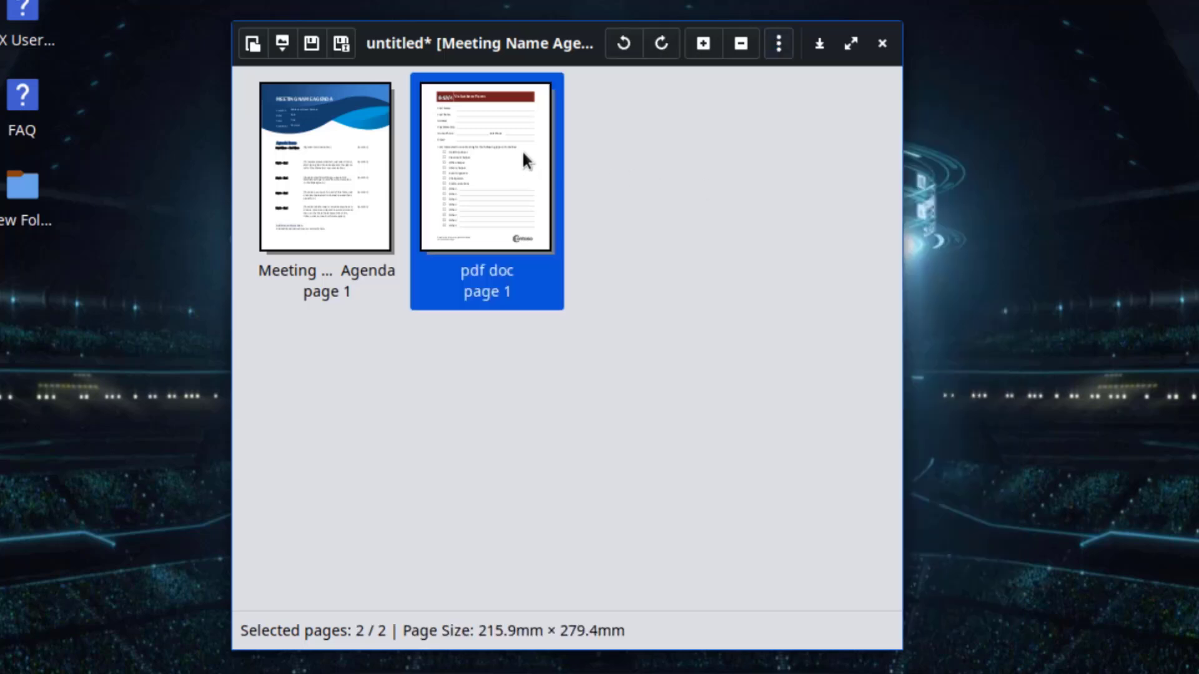
right_click(511, 103)
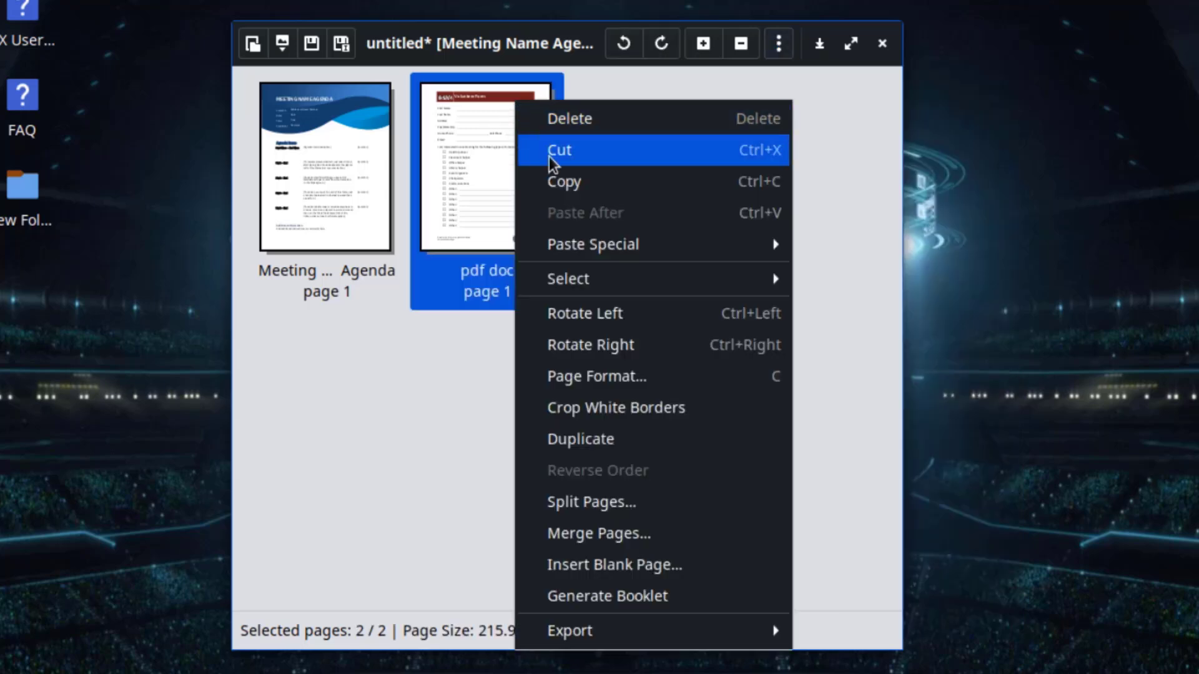
left_click(579, 504)
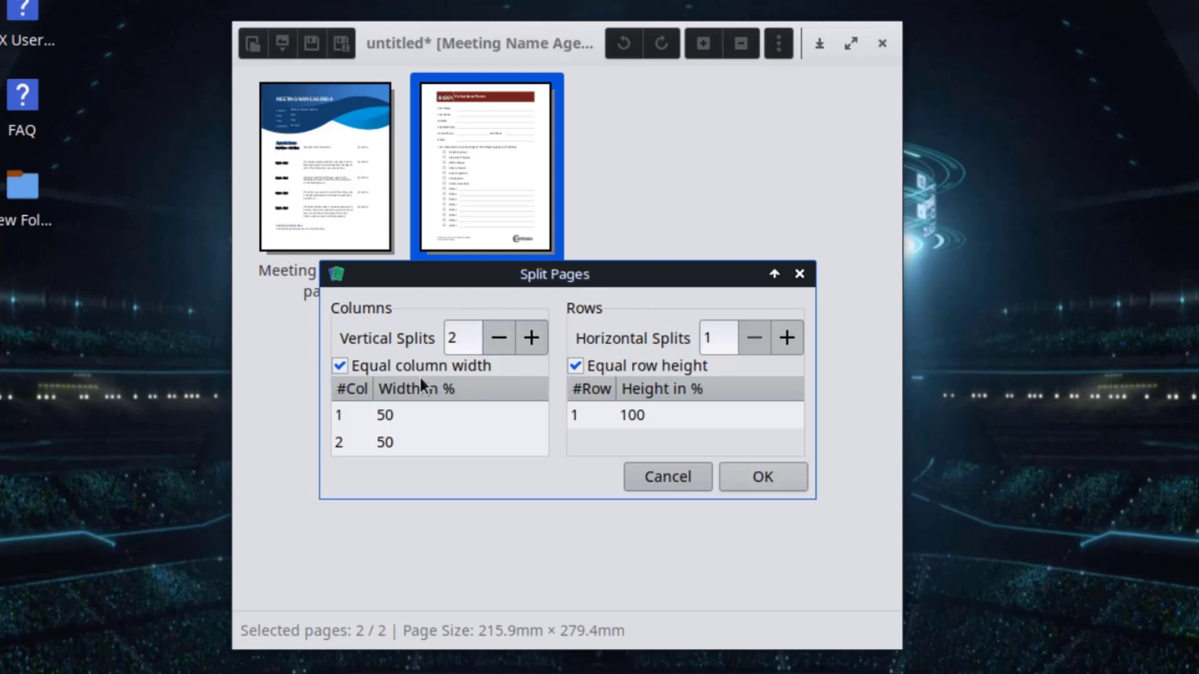
left_click(738, 470)
Select both halves of the split pdf doc page and merge them into one page.
left_click(729, 190)
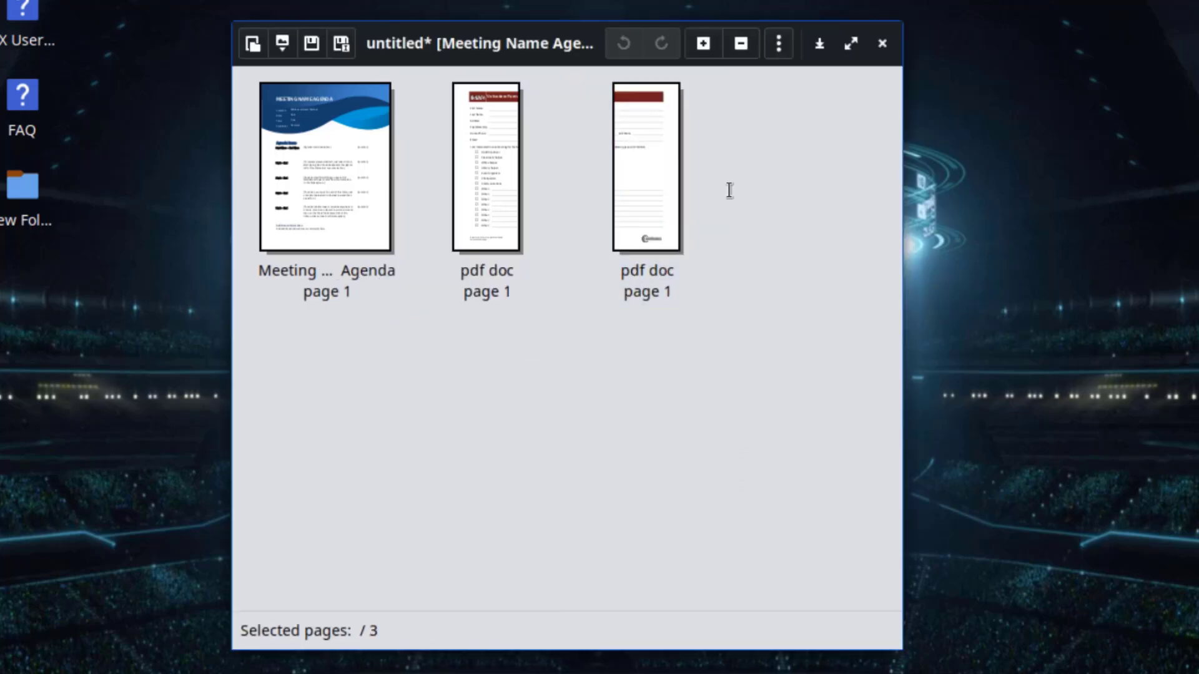
left_click_drag(729, 190, 481, 237)
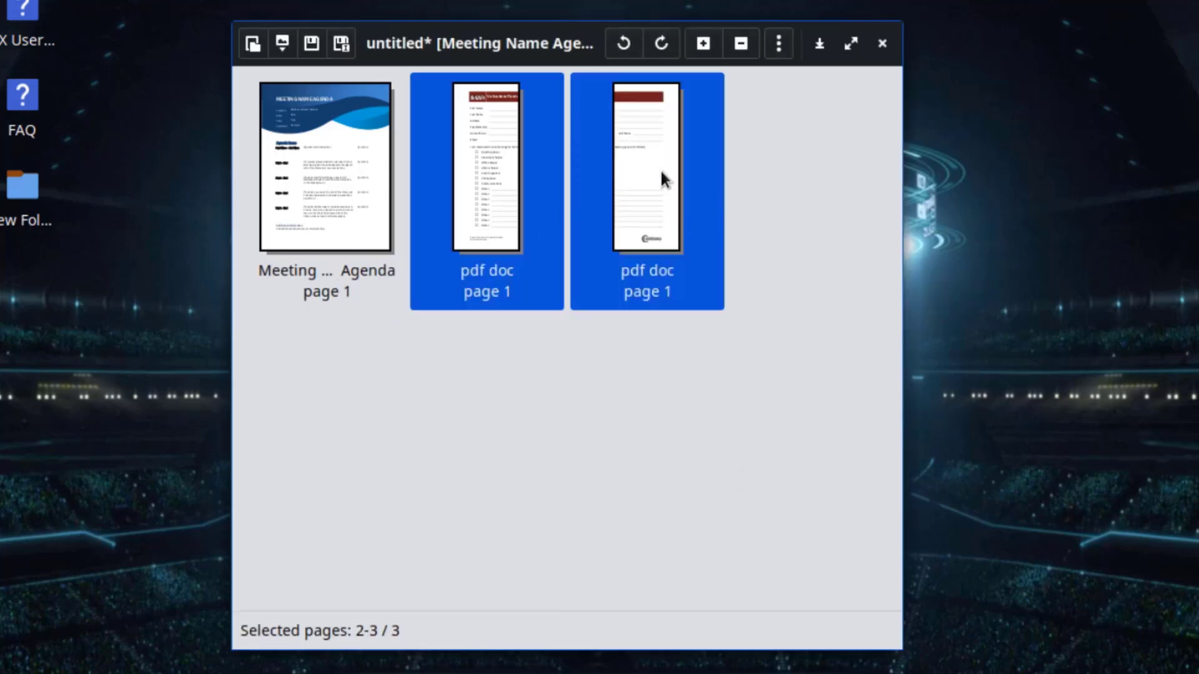
right_click(646, 147)
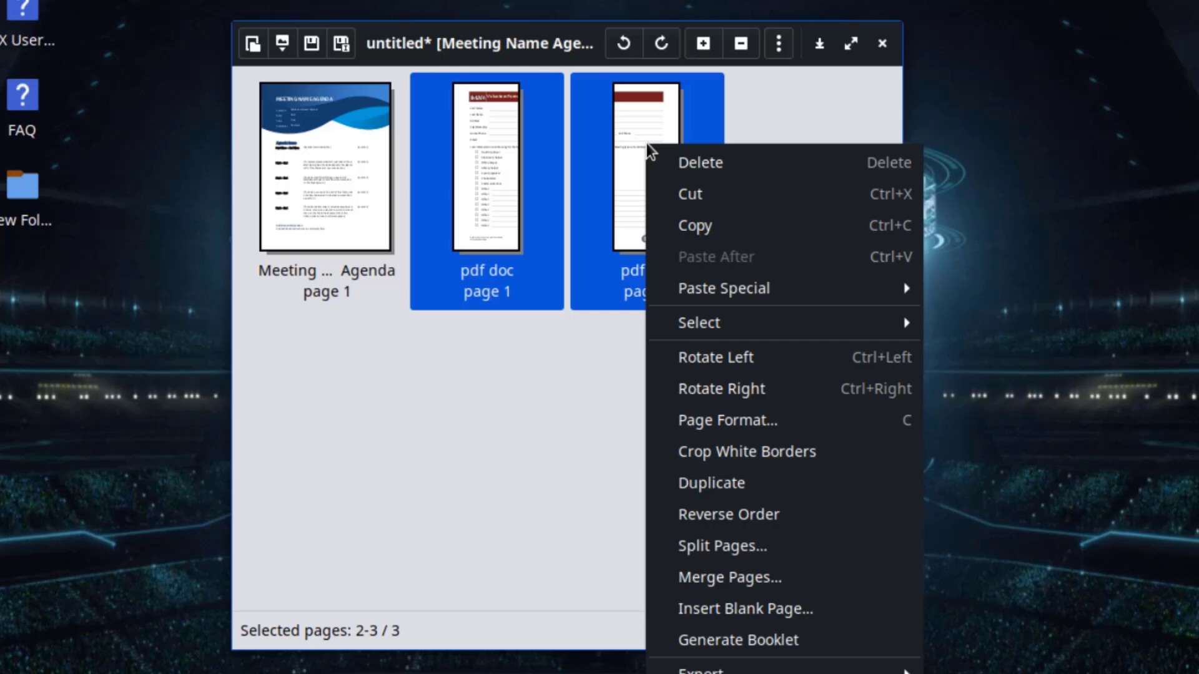
left_click(732, 576)
left_click(677, 562)
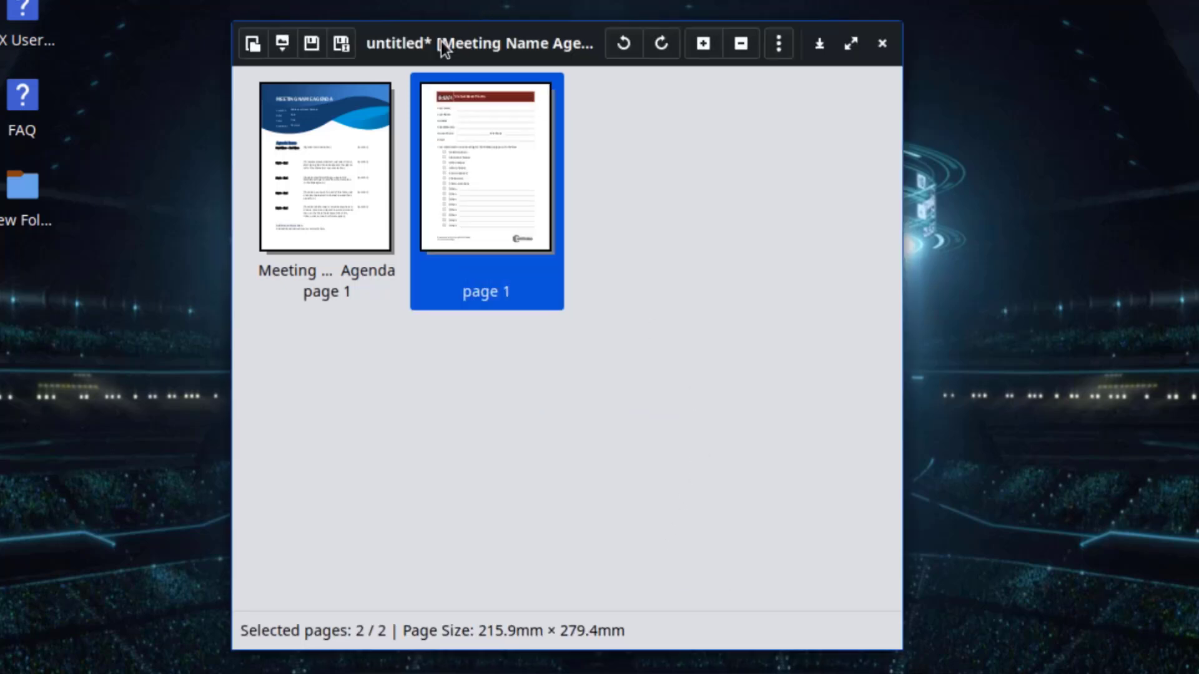
Insert a blank page 215.9 mm wide and 279.4 mm high after the pdf doc page.
right_click(503, 160)
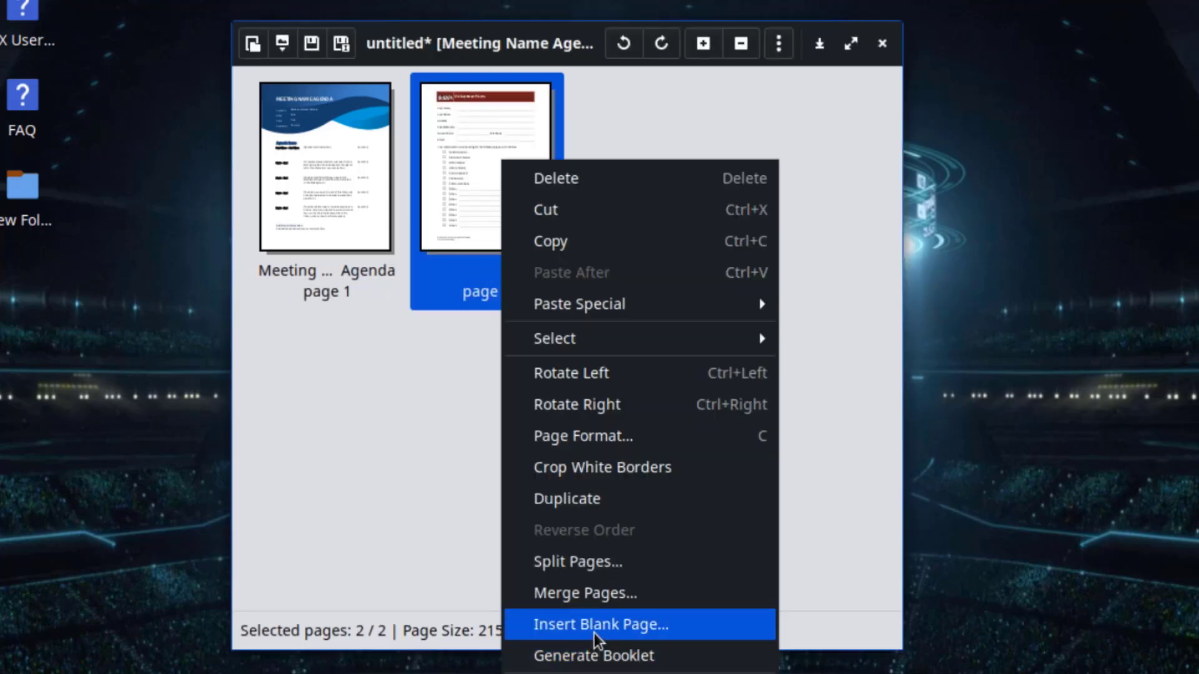
left_click(594, 625)
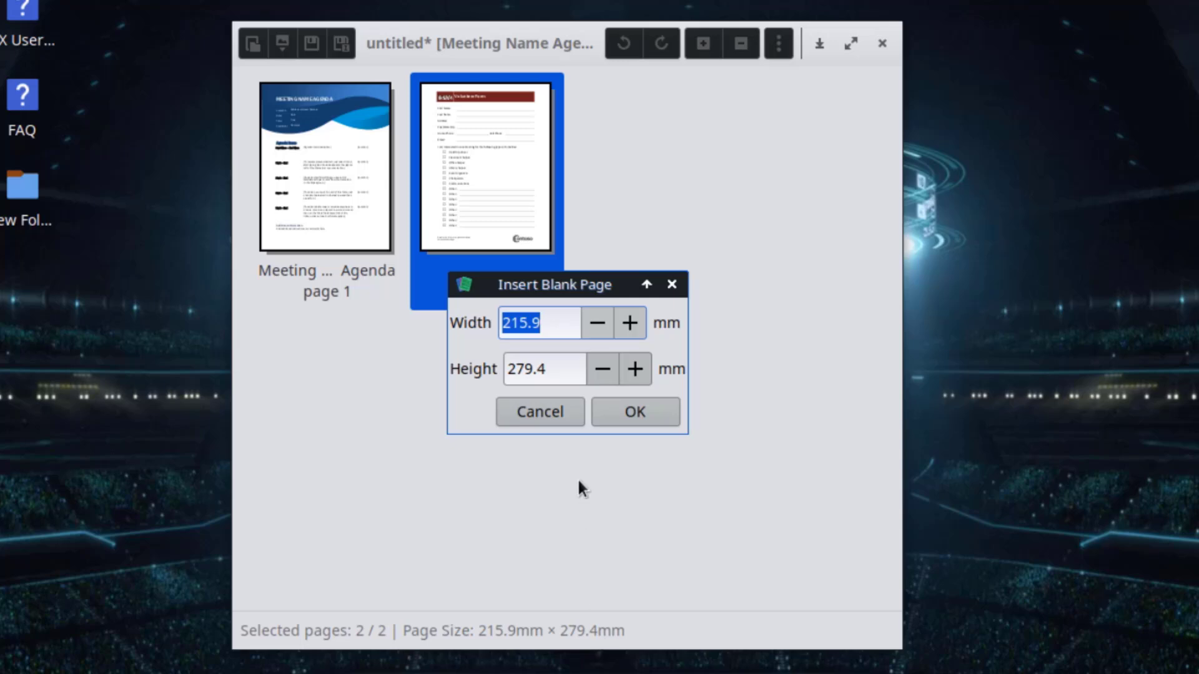
left_click(625, 413)
View the page size and crop margin options for the pdf doc page, and quit PDF Arranger without saving.
right_click(519, 151)
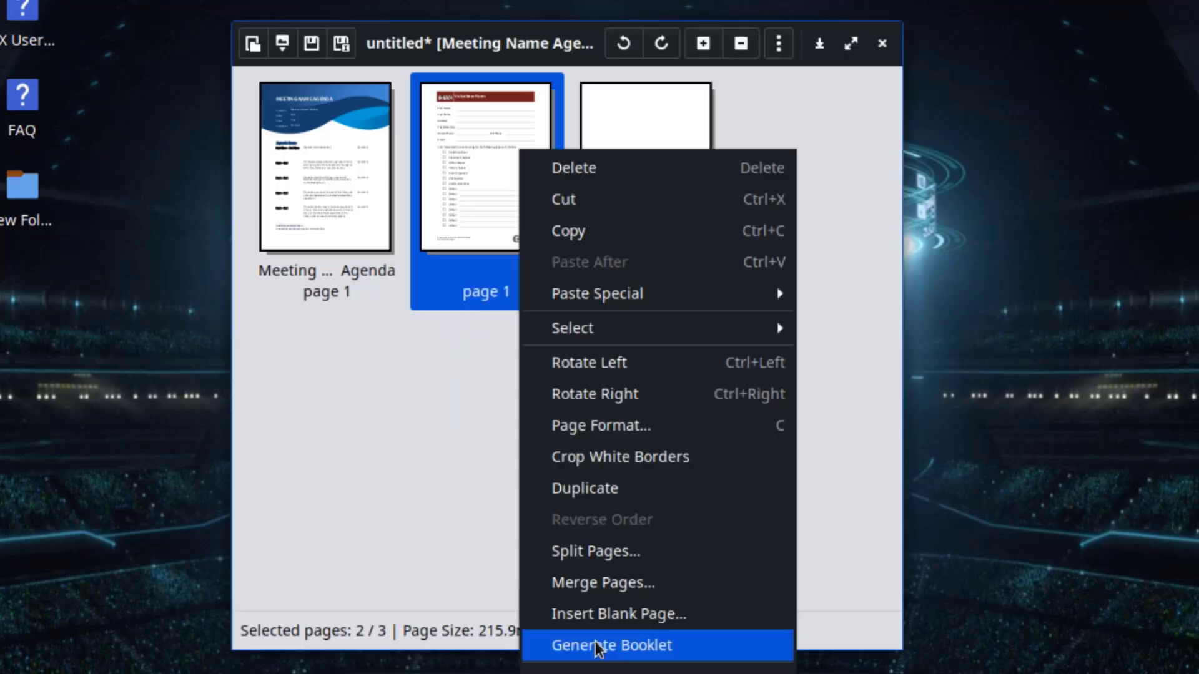
left_click(595, 641)
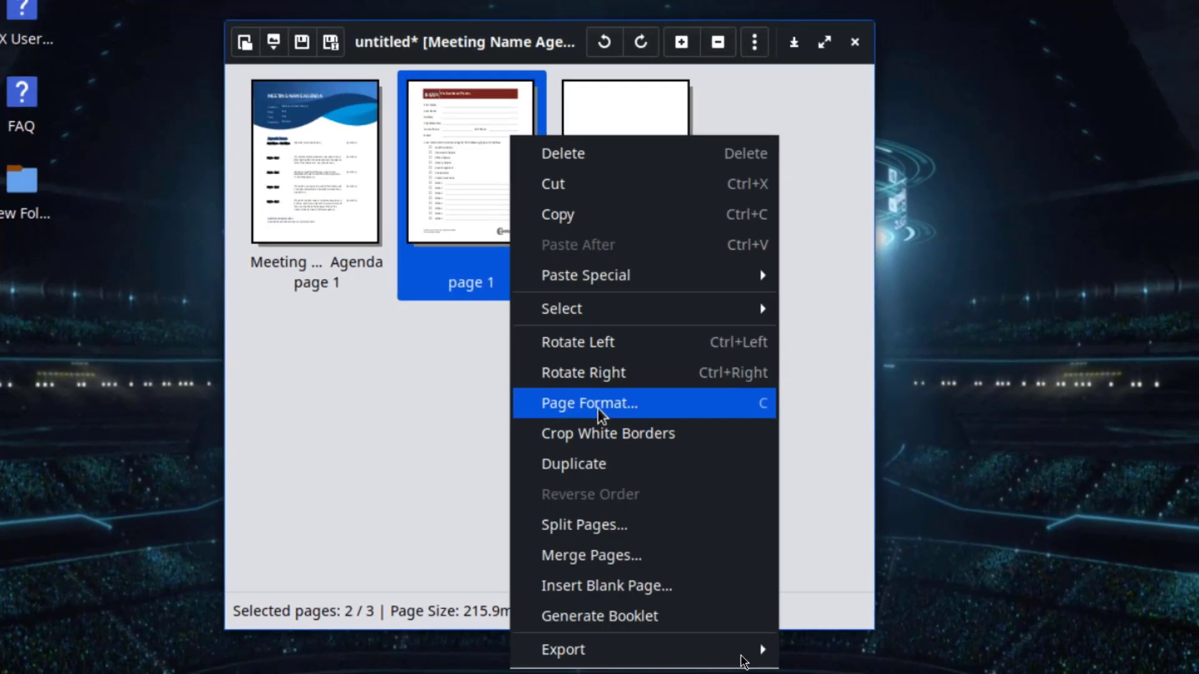
left_click(597, 406)
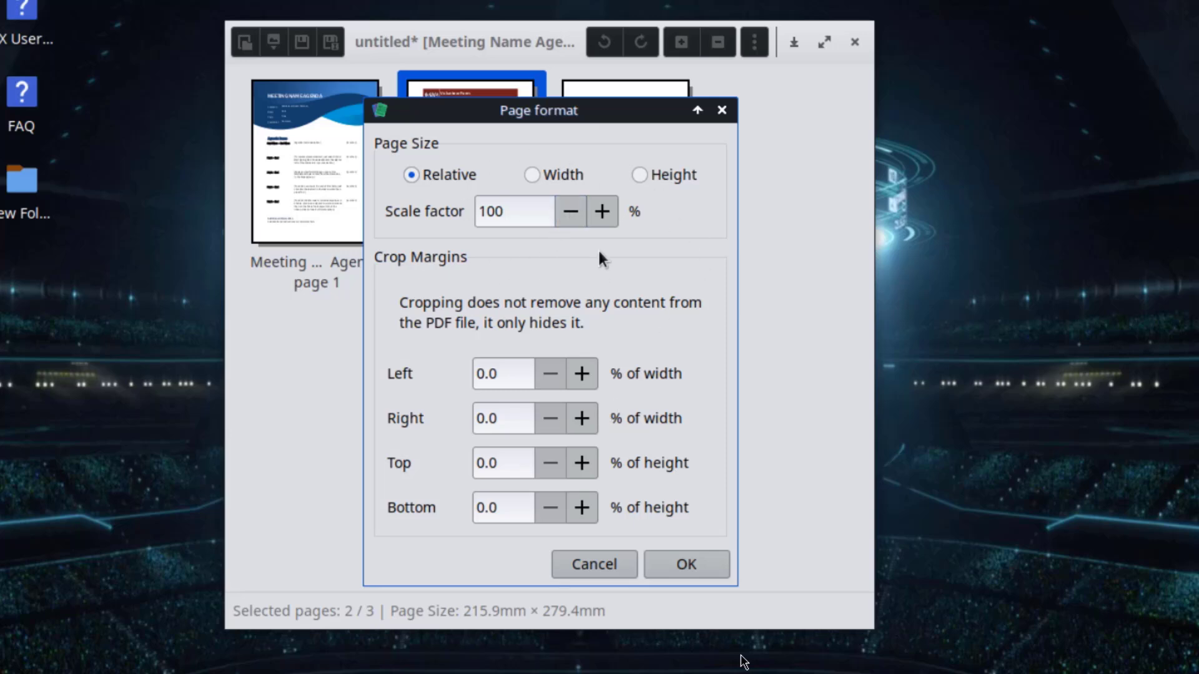
left_click(636, 176)
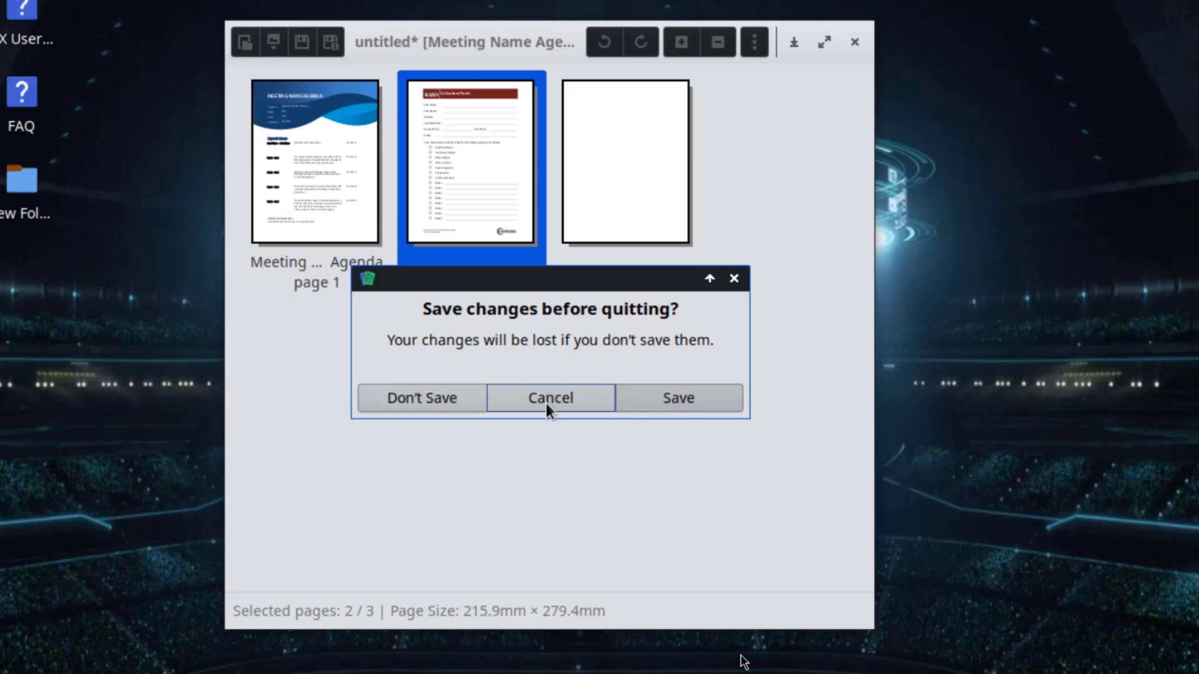
left_click(482, 391)
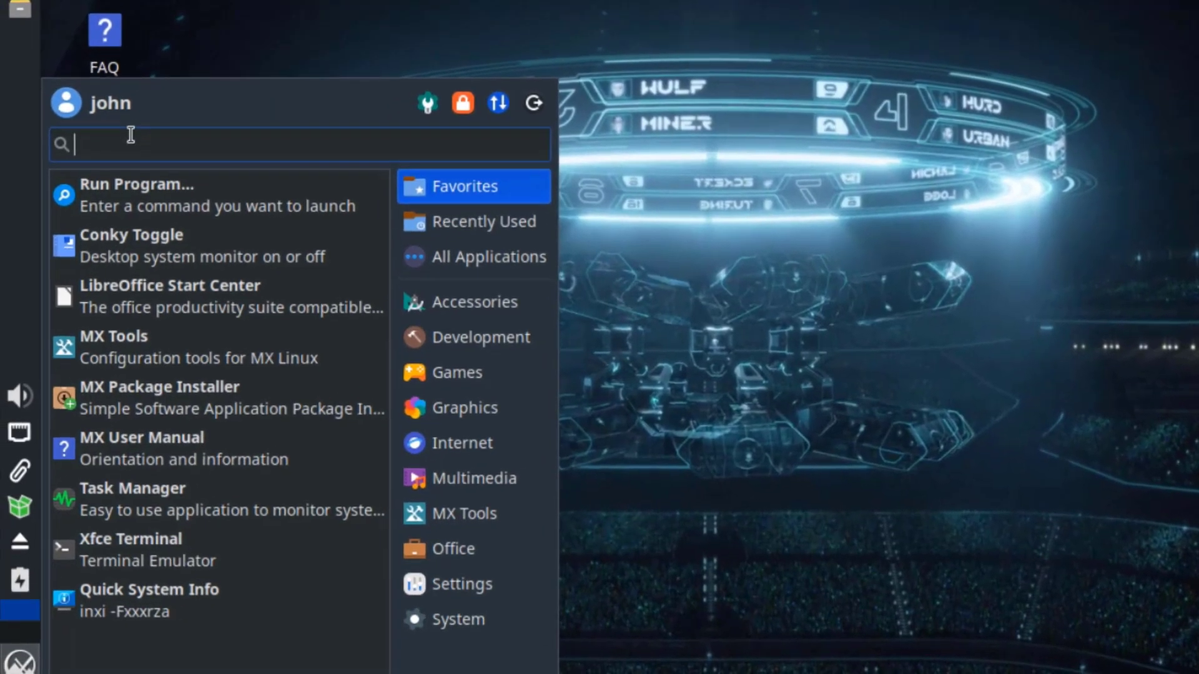
Find and open the Appearance settings, and look through the icon, font and general settings.
type("app")
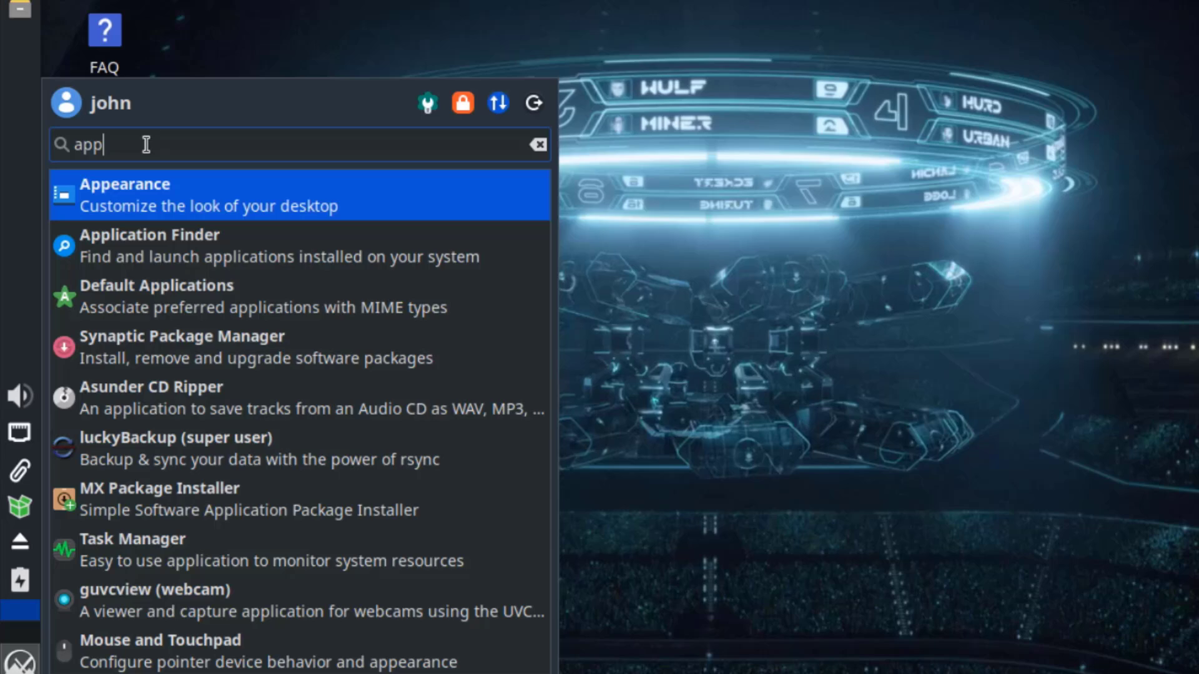
left_click(163, 192)
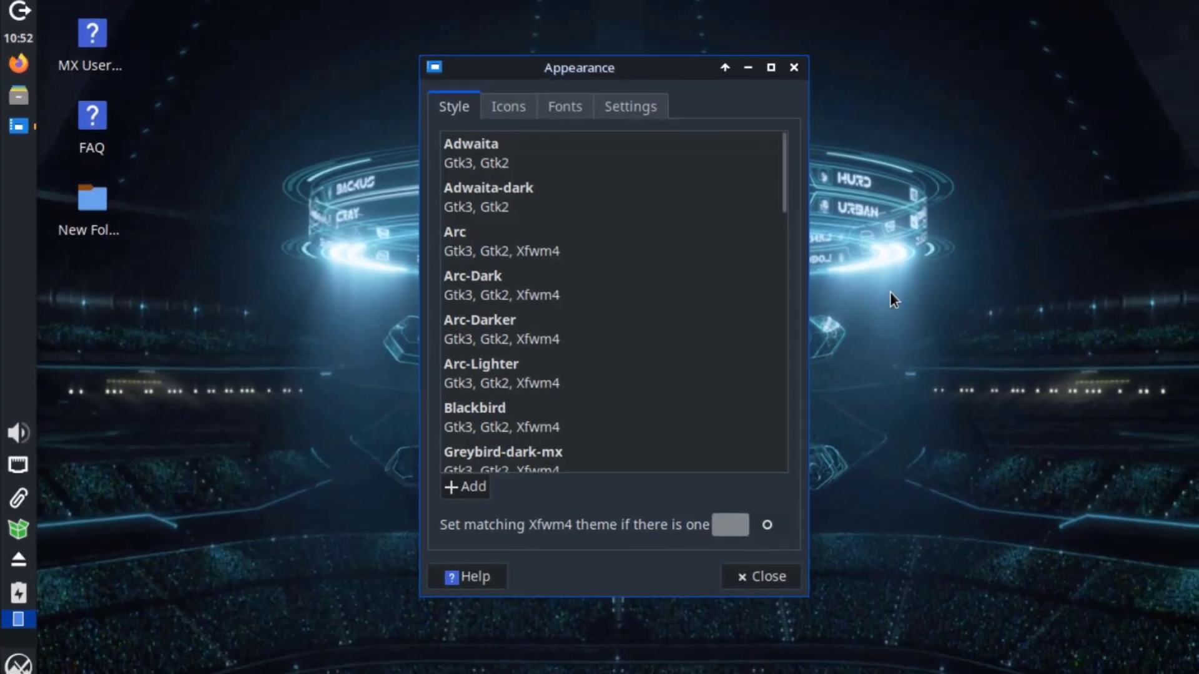
left_click(507, 106)
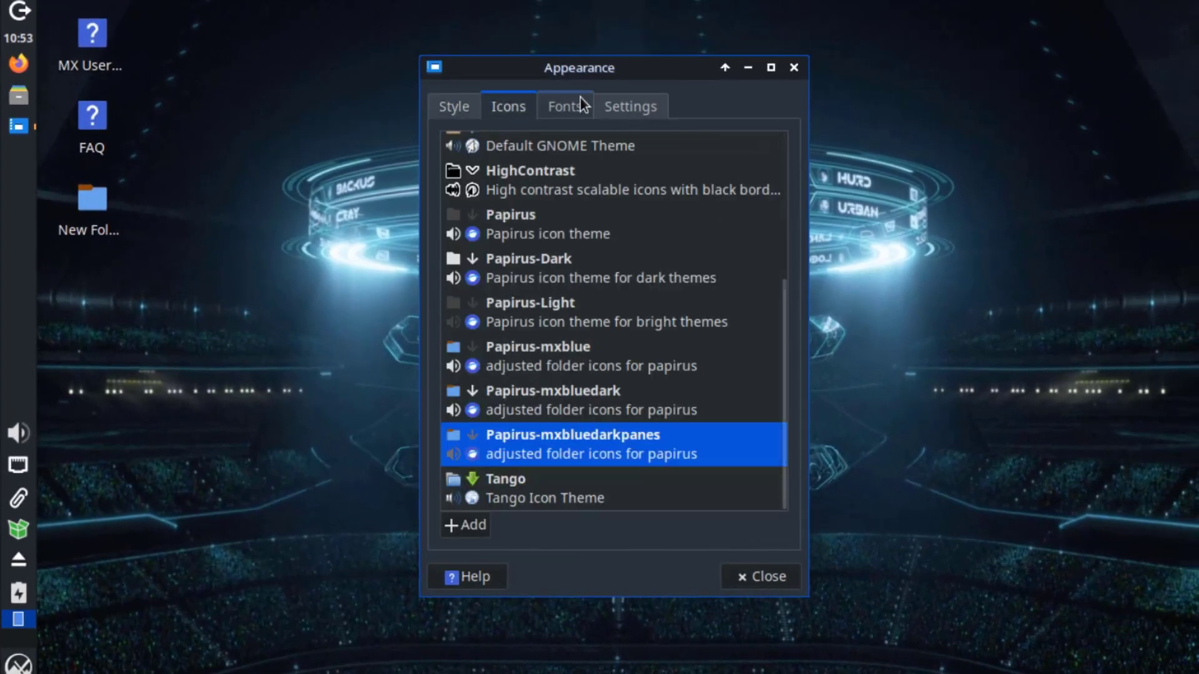
left_click(575, 103)
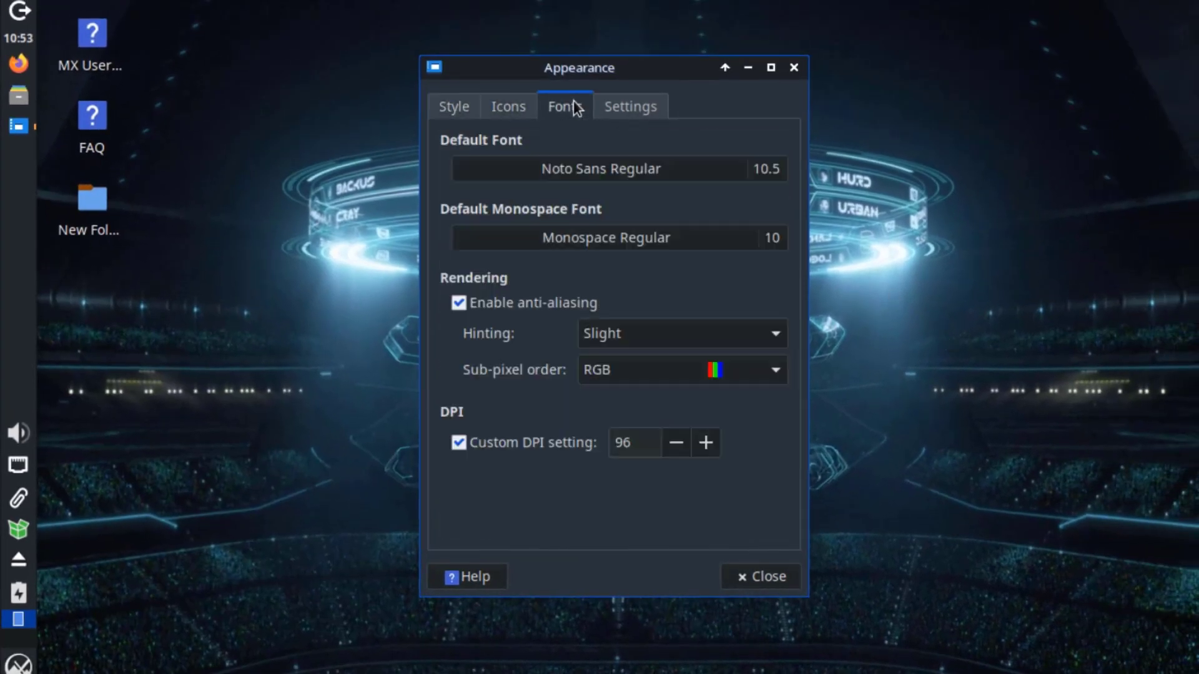
left_click(620, 105)
Try the Yaru desktop style from the list of available styles.
left_click(461, 116)
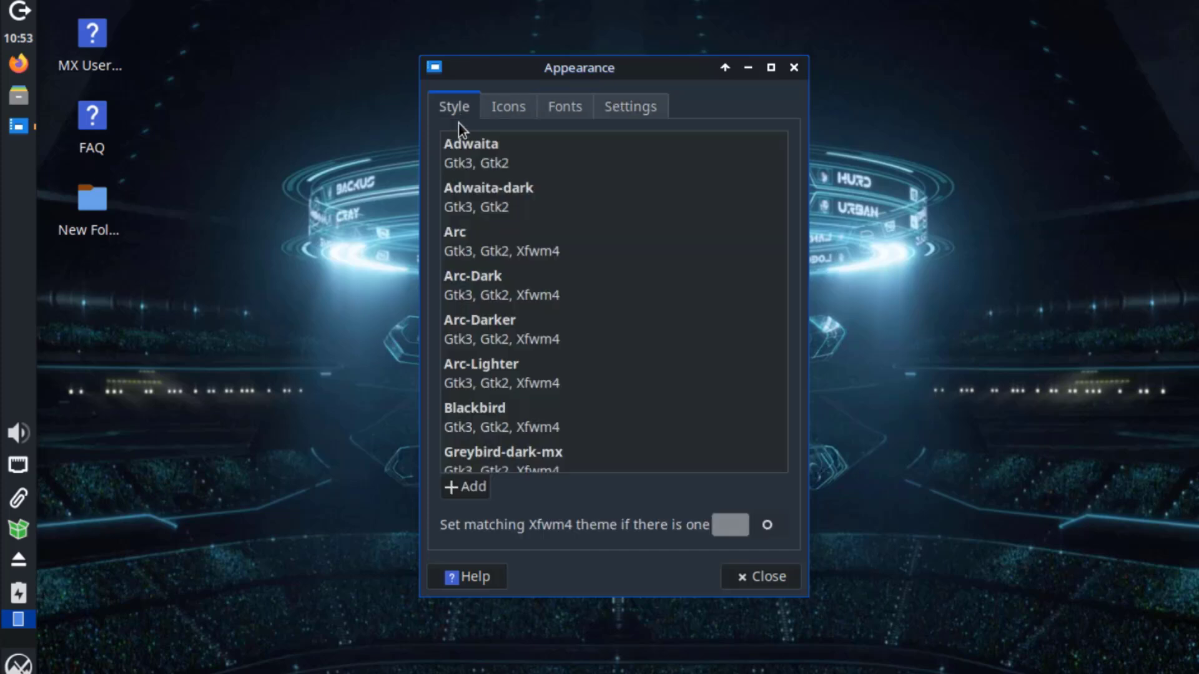
left_click(496, 294)
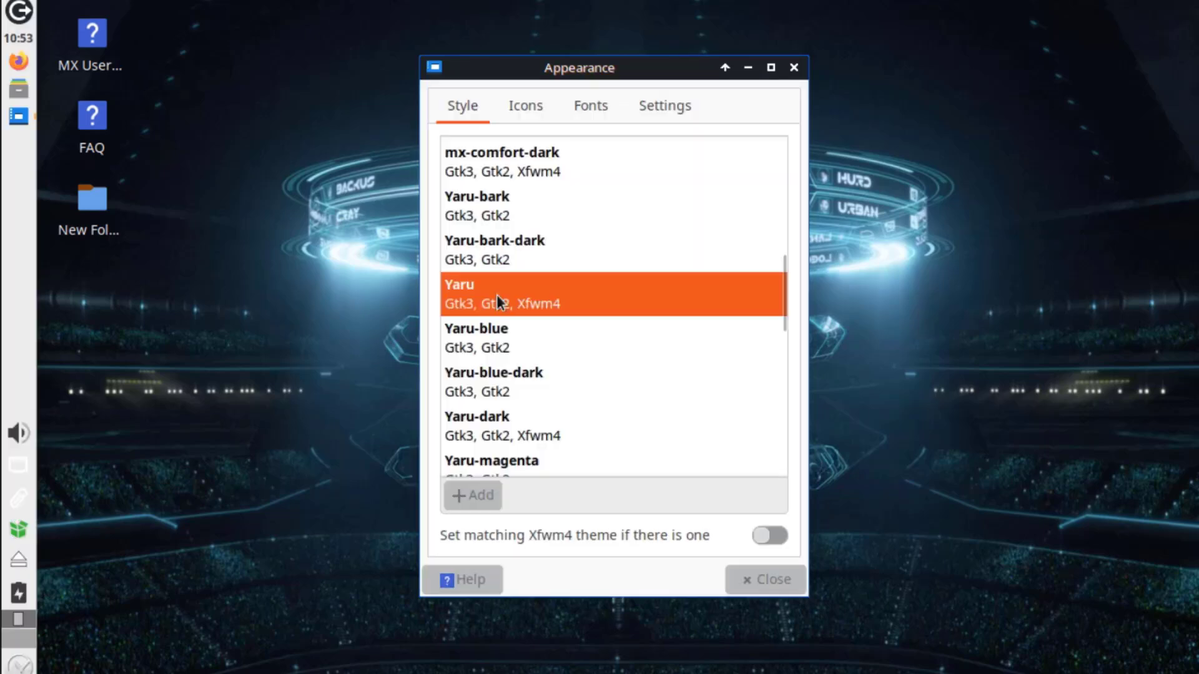
left_click(480, 392)
Try several icon themes in turn, including ePapirus-Dark, GNOME, HighContrast and Papirus.
left_click(526, 105)
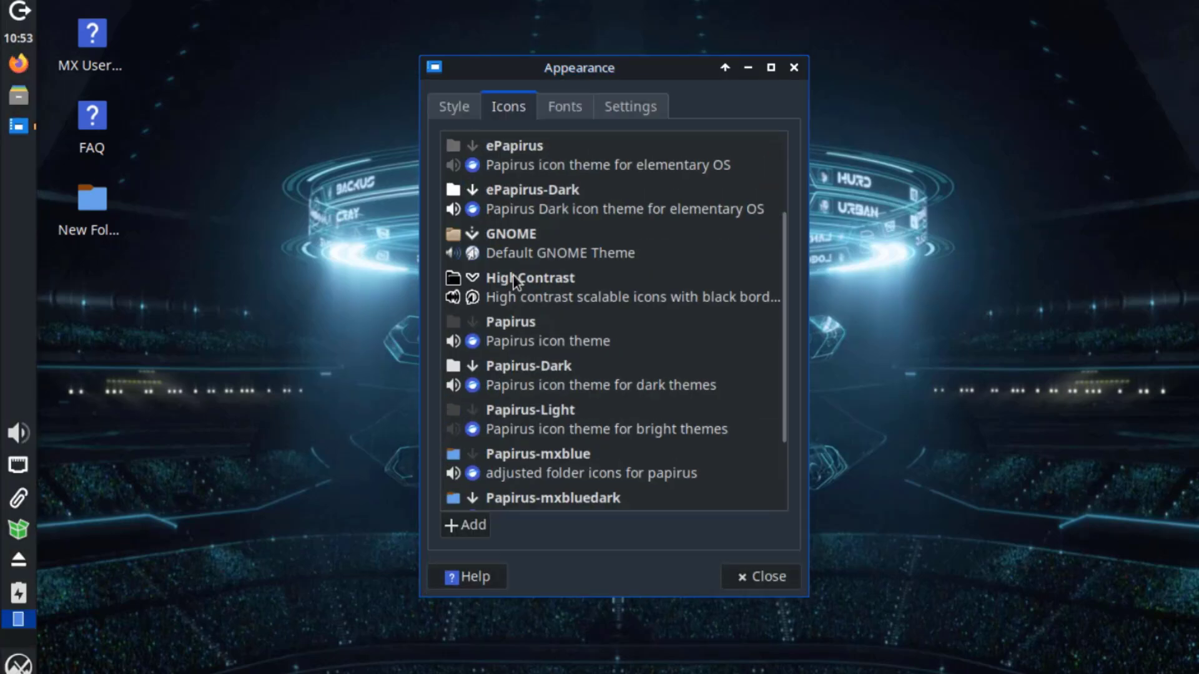
left_click(538, 171)
left_click(523, 193)
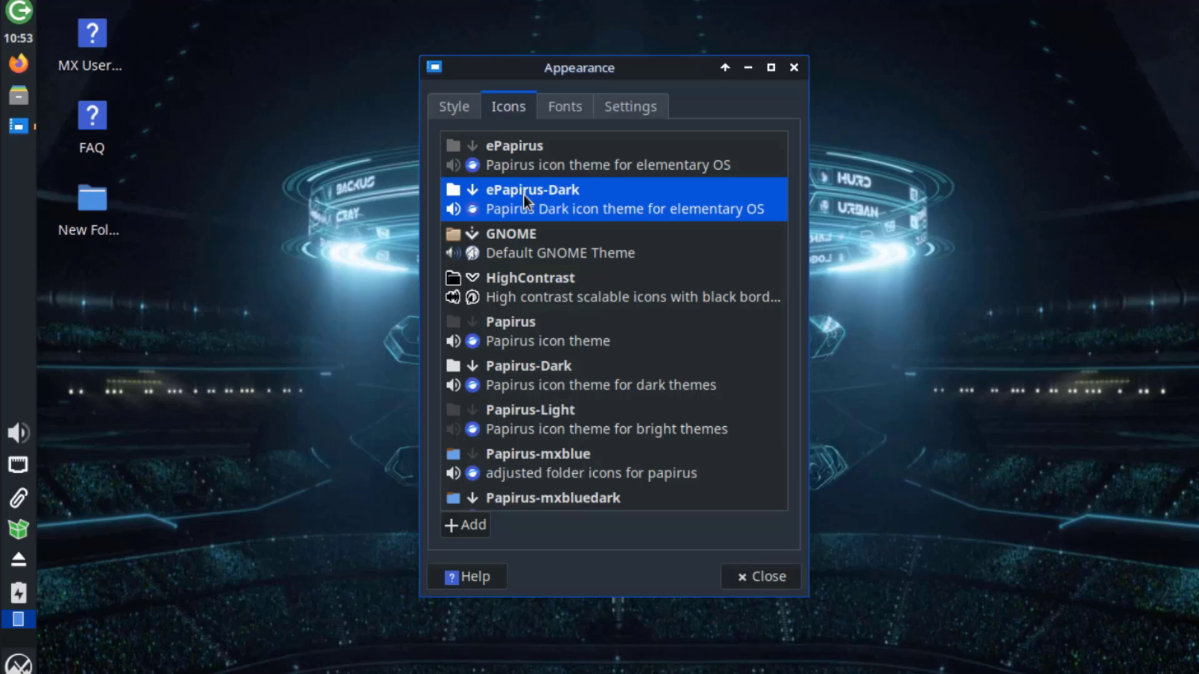
left_click(519, 233)
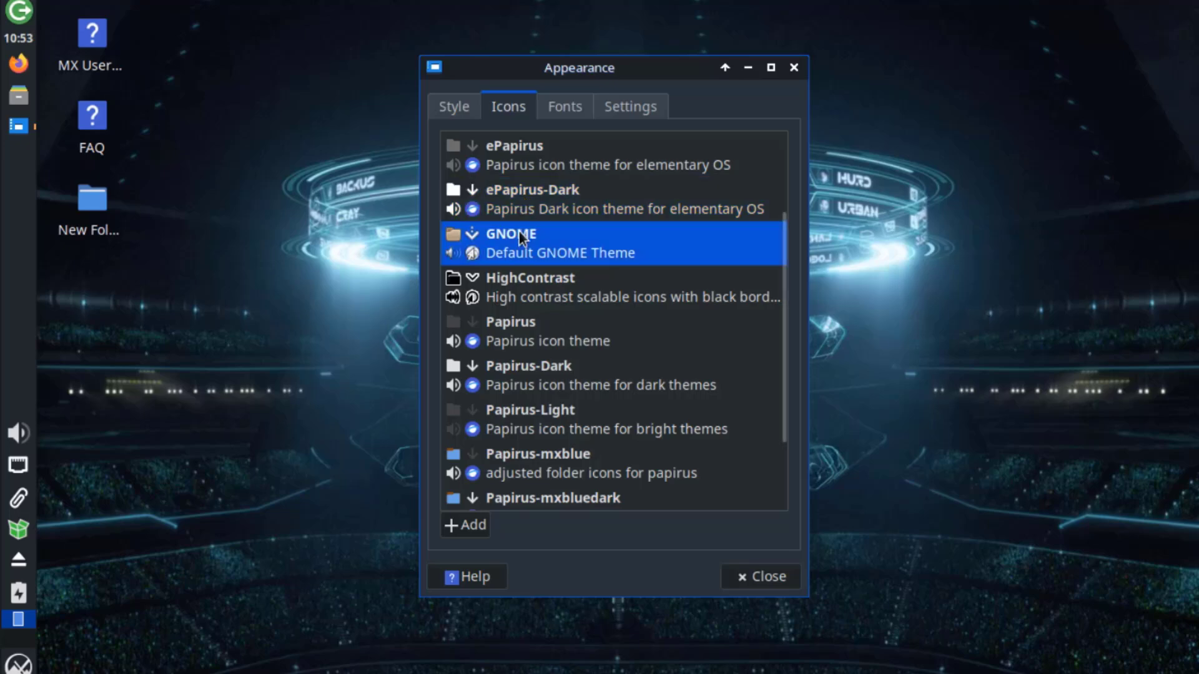
left_click(513, 282)
left_click(514, 327)
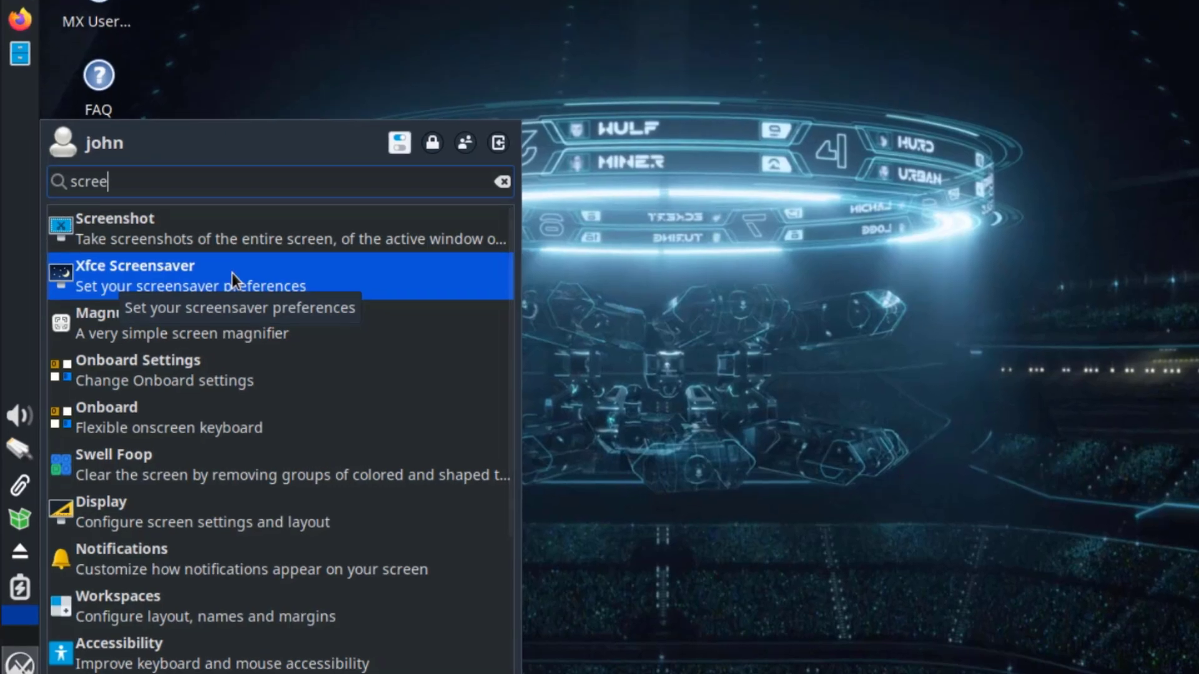
Open the Xfce Screensaver preferences, try each theme ending with Slideshow, and view the lock screen settings.
left_click(231, 273)
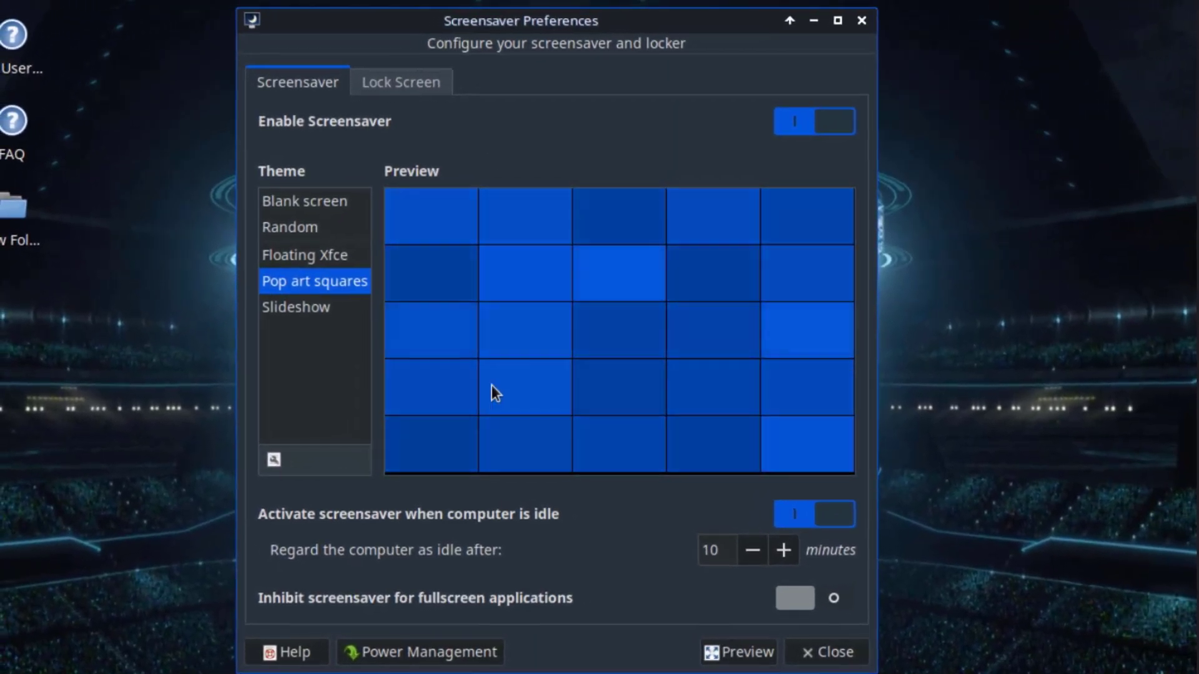
left_click(298, 200)
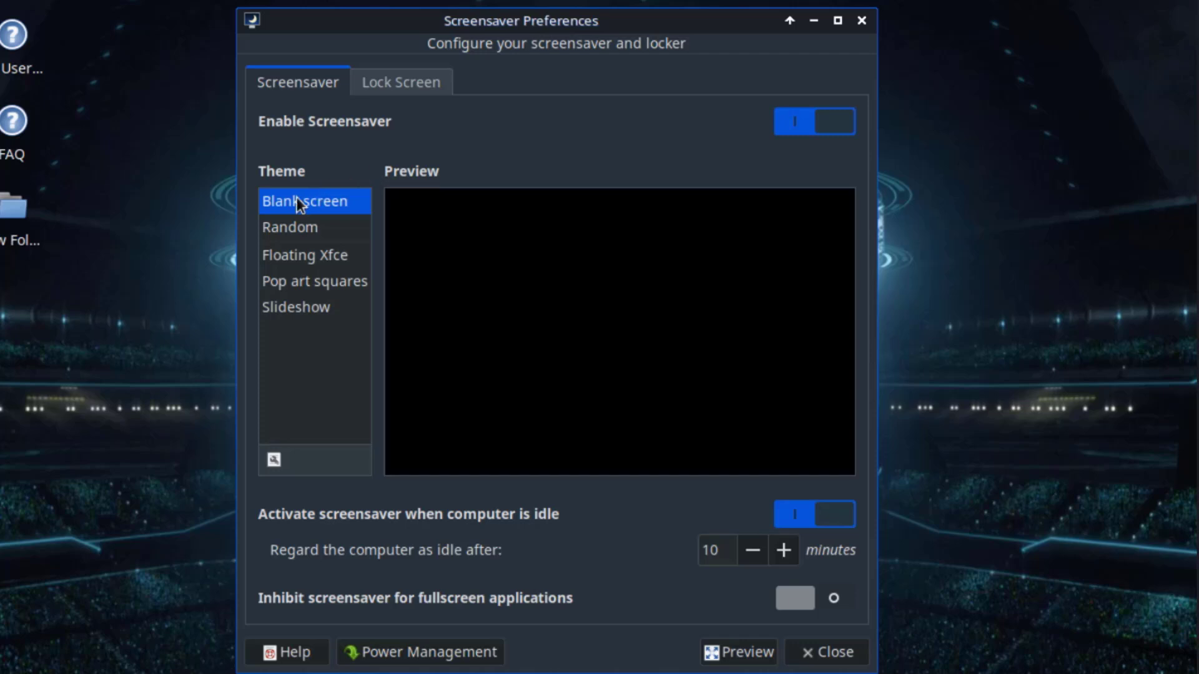
left_click(293, 227)
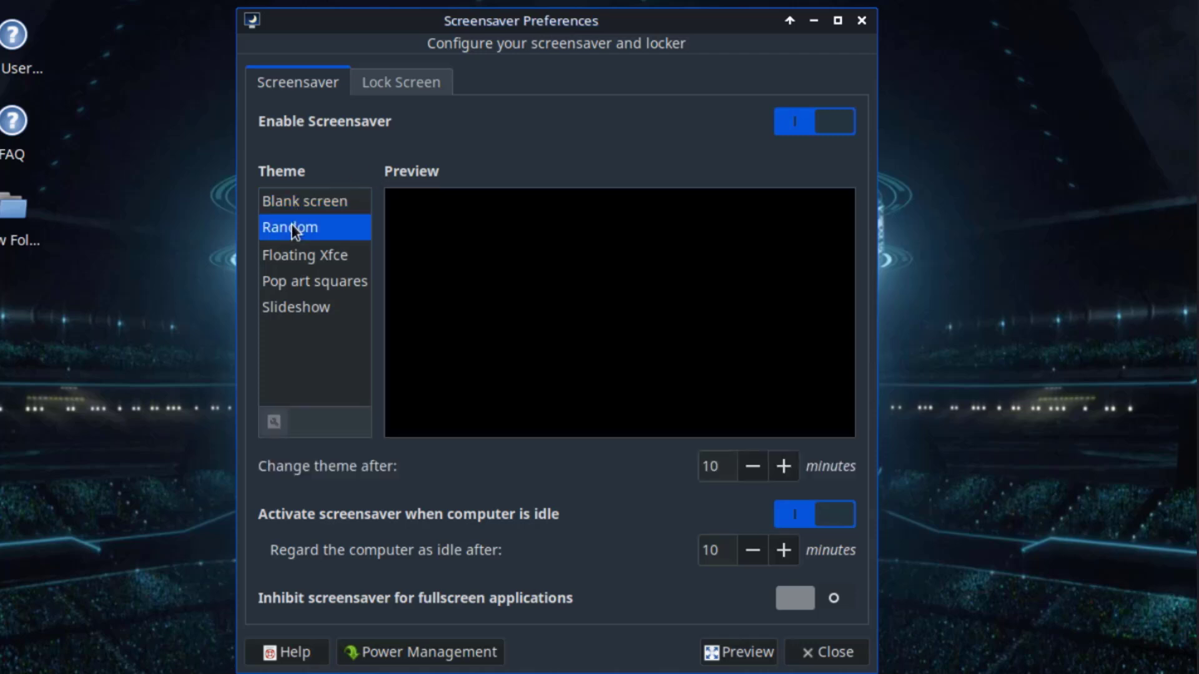
left_click(291, 256)
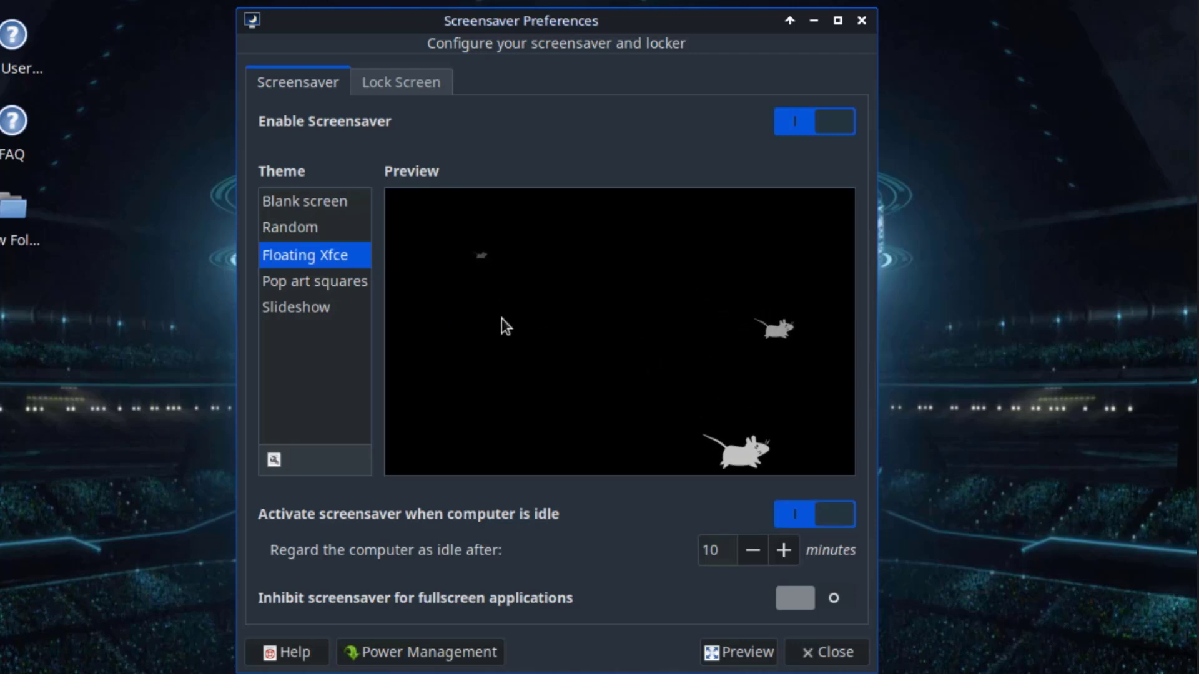
left_click(341, 284)
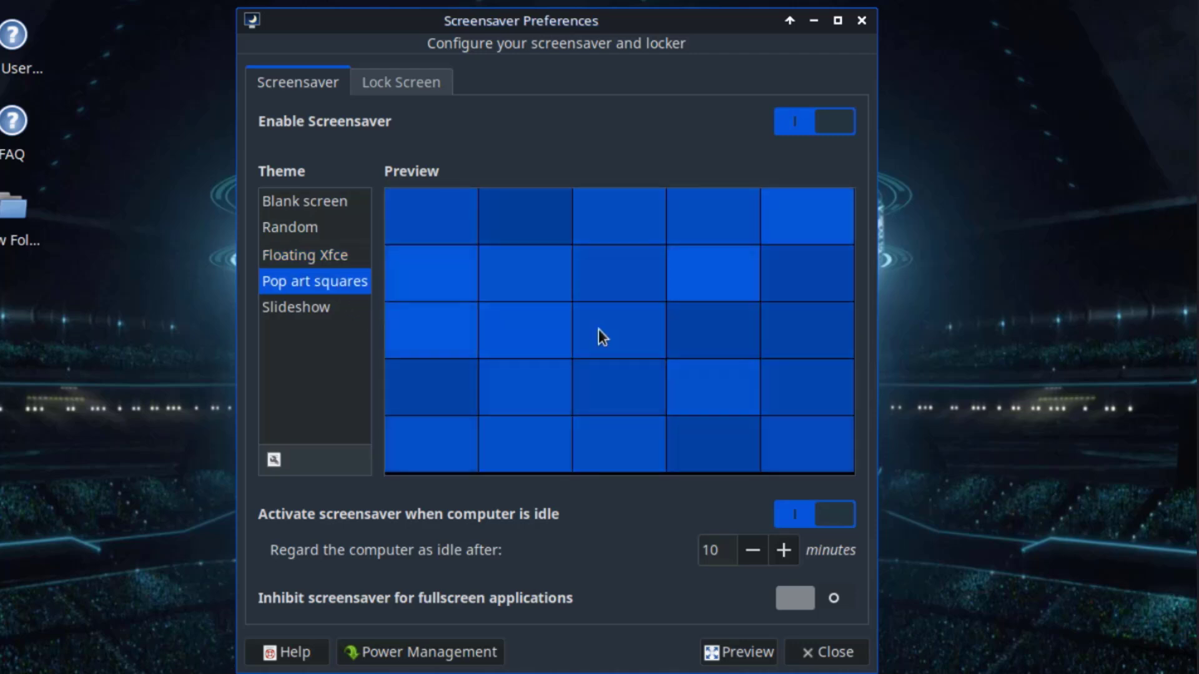
left_click(306, 308)
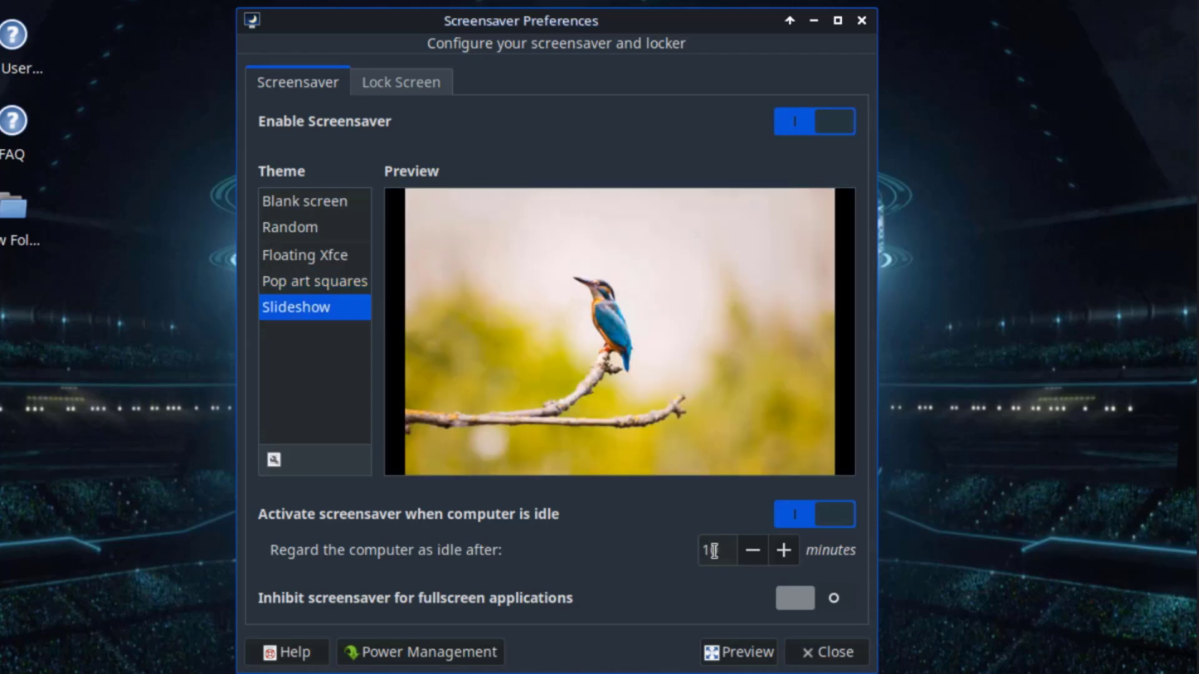
left_click(402, 85)
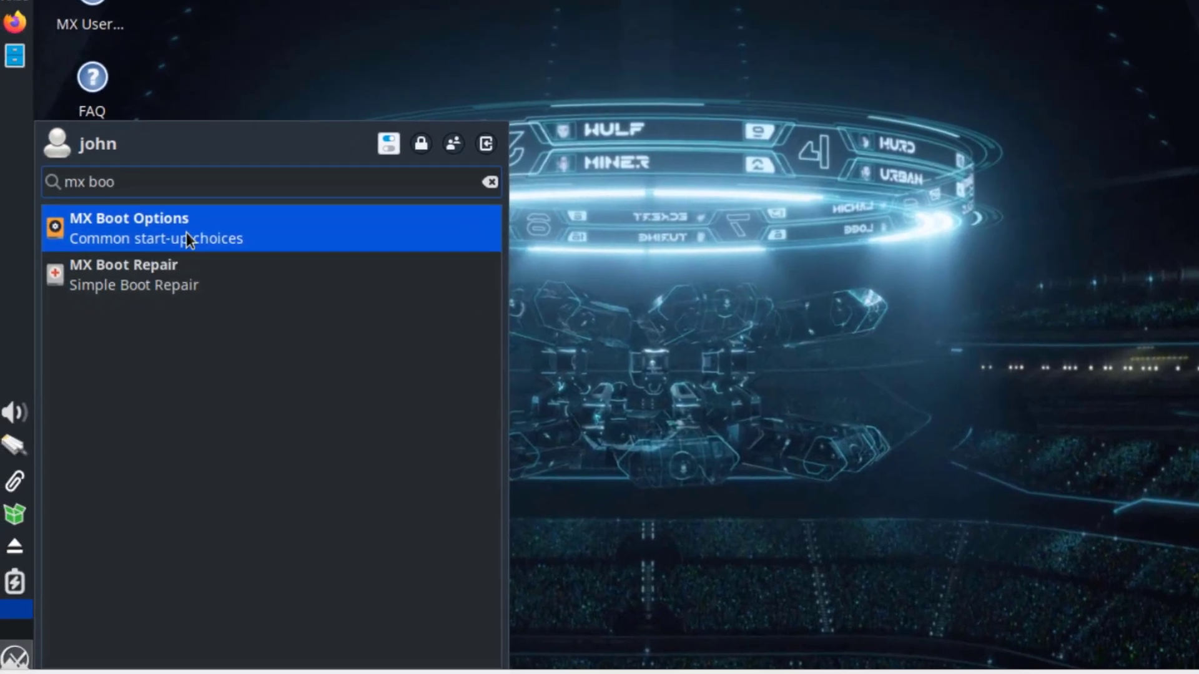
Launch MX Boot Options and authenticate with the account password.
left_click(186, 234)
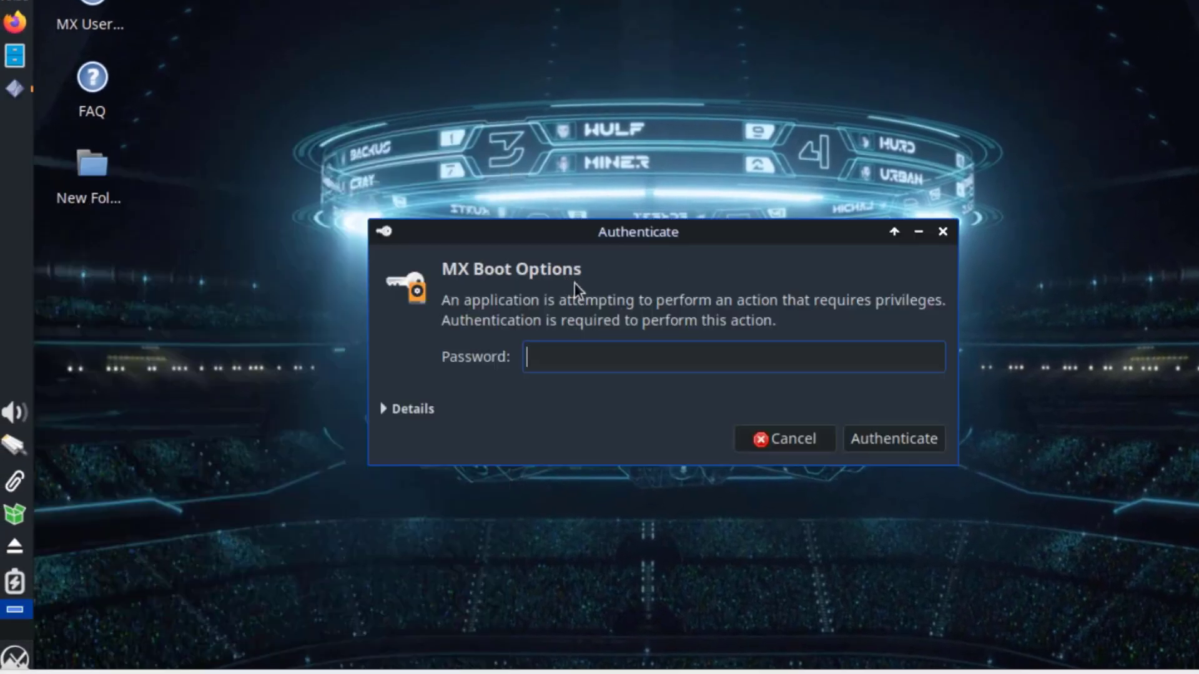
type("••••")
key("Return")
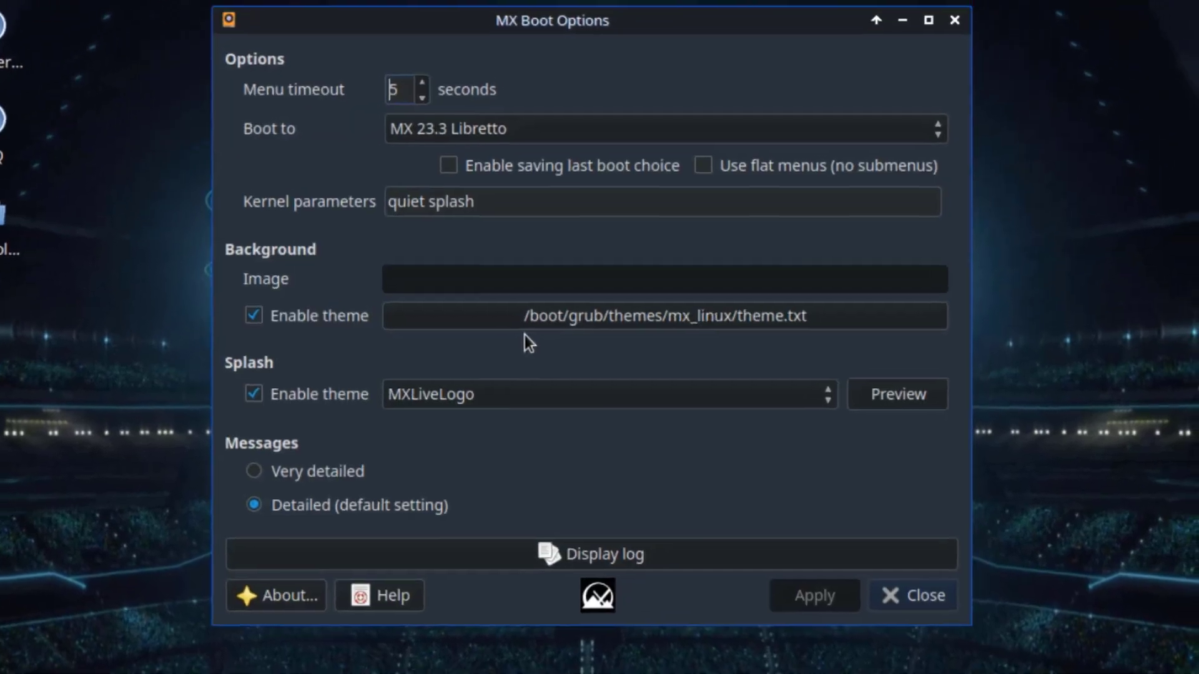
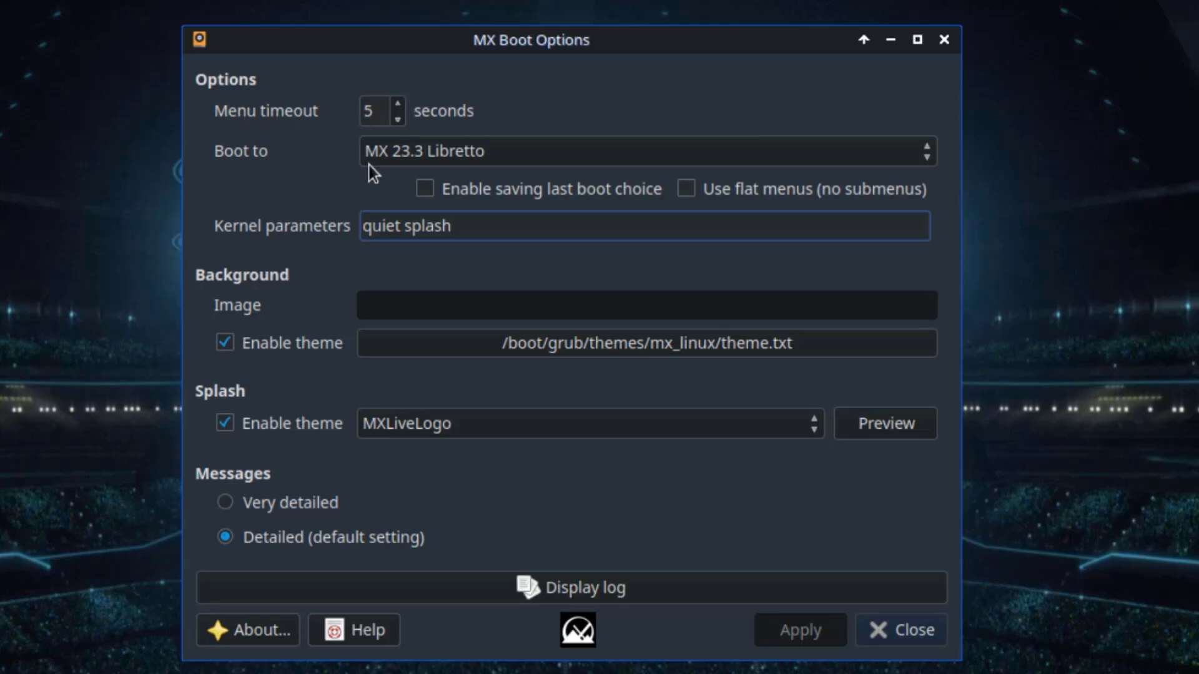
Look through the available boot entries and splash themes in MX Boot Options, keeping MX 23.3 Libretto and MXLiveLogo.
left_click(550, 163)
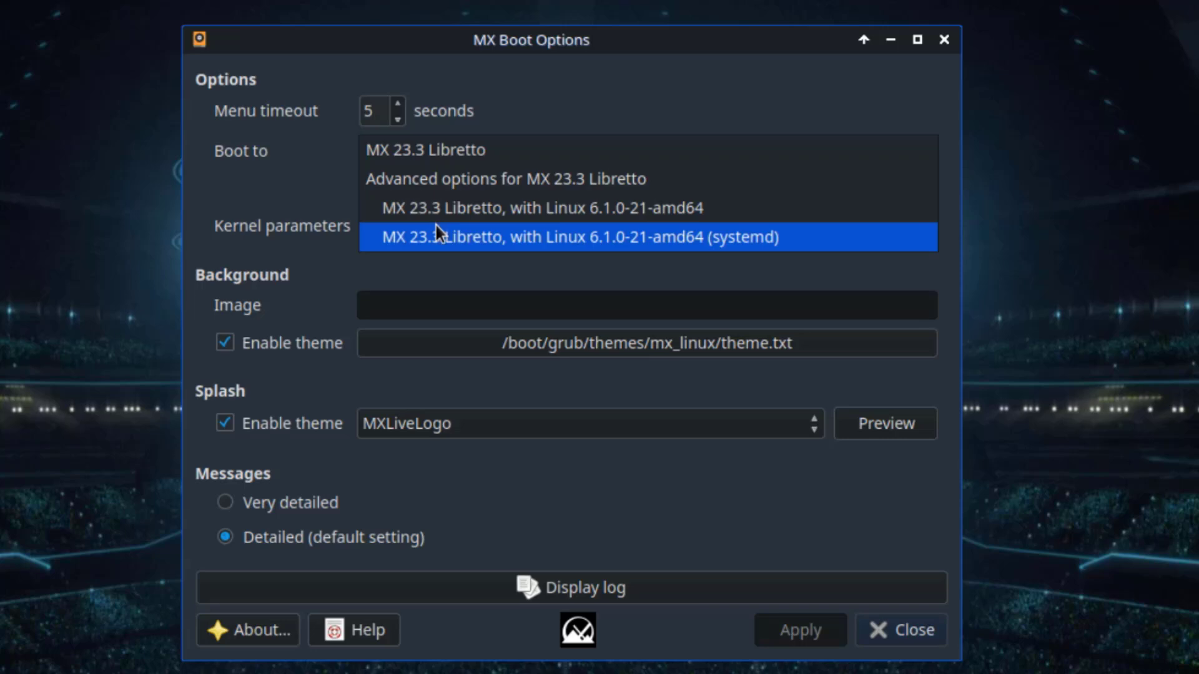
left_click(298, 234)
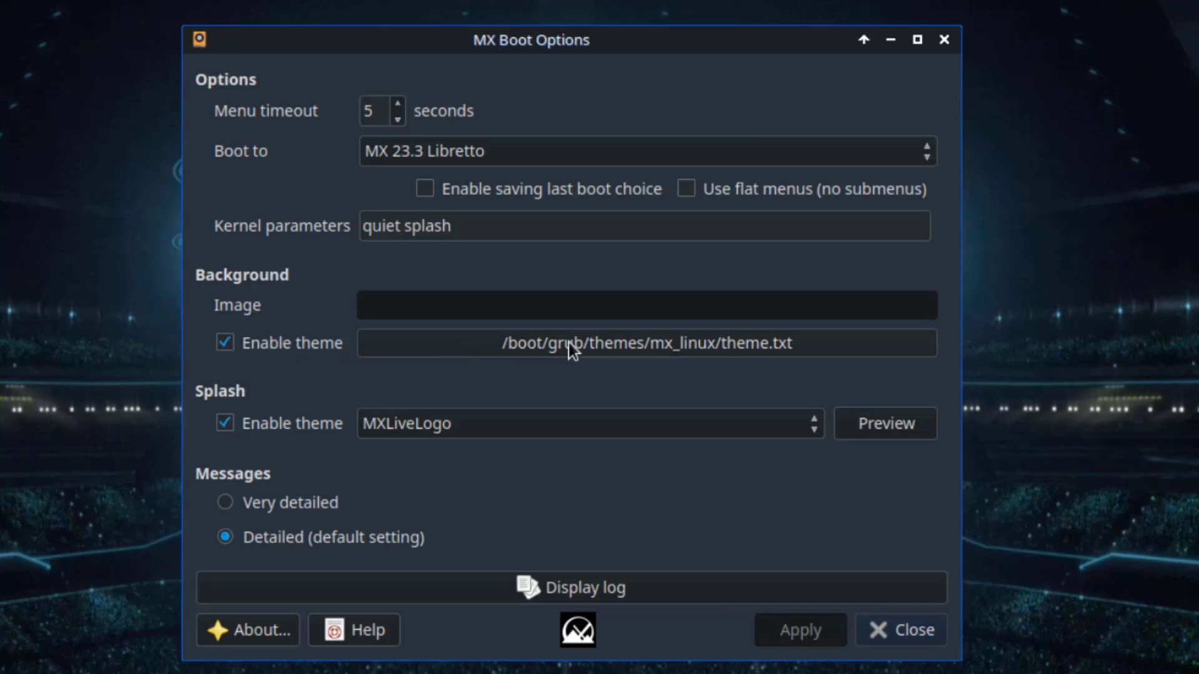
left_click(394, 431)
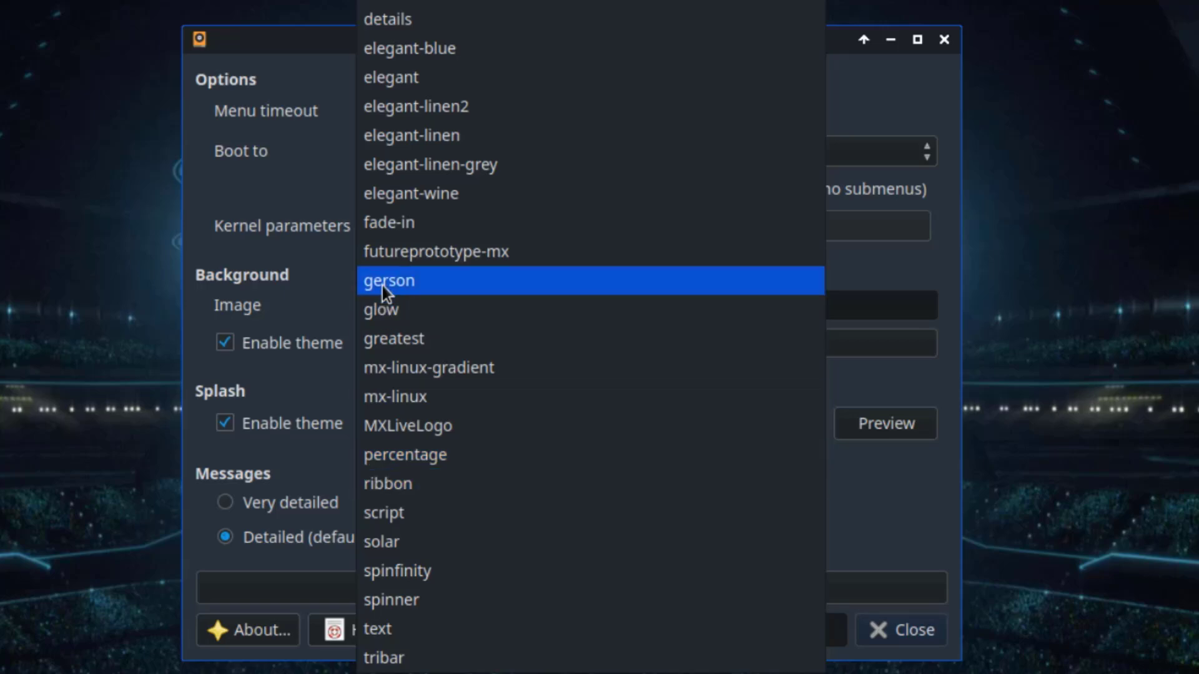
left_click(381, 425)
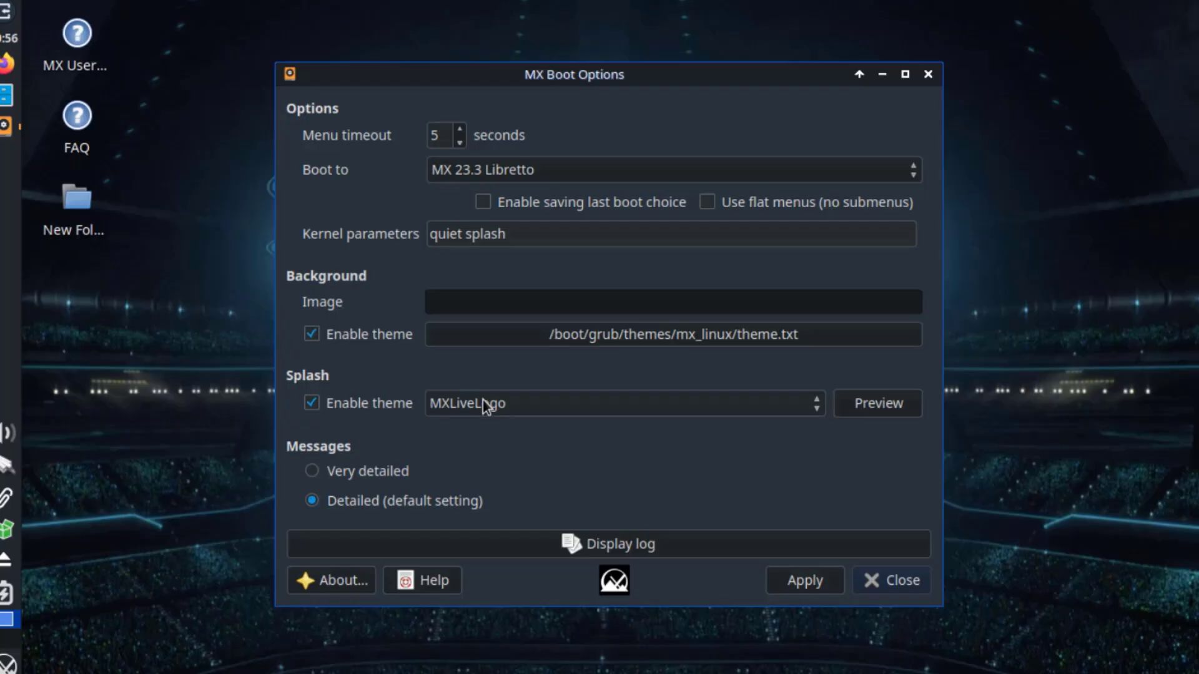
Set the splash theme to solar and preview it, and switch the boot messages to Very detailed and back to Detailed.
left_click(482, 400)
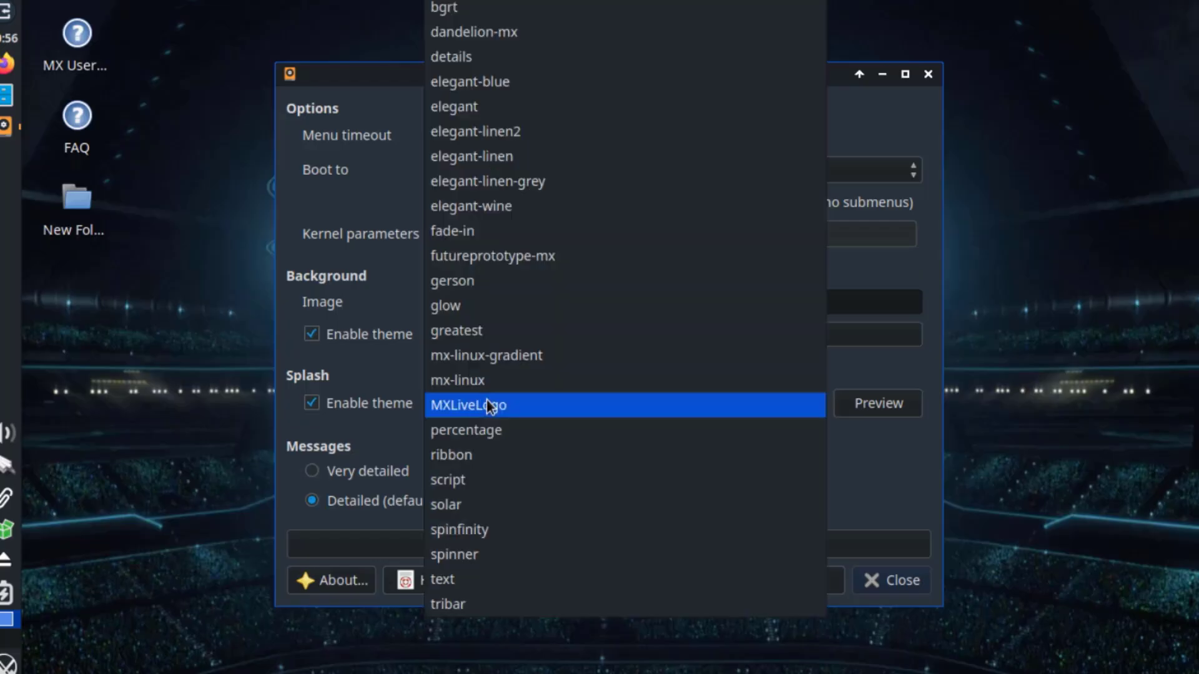
left_click(486, 507)
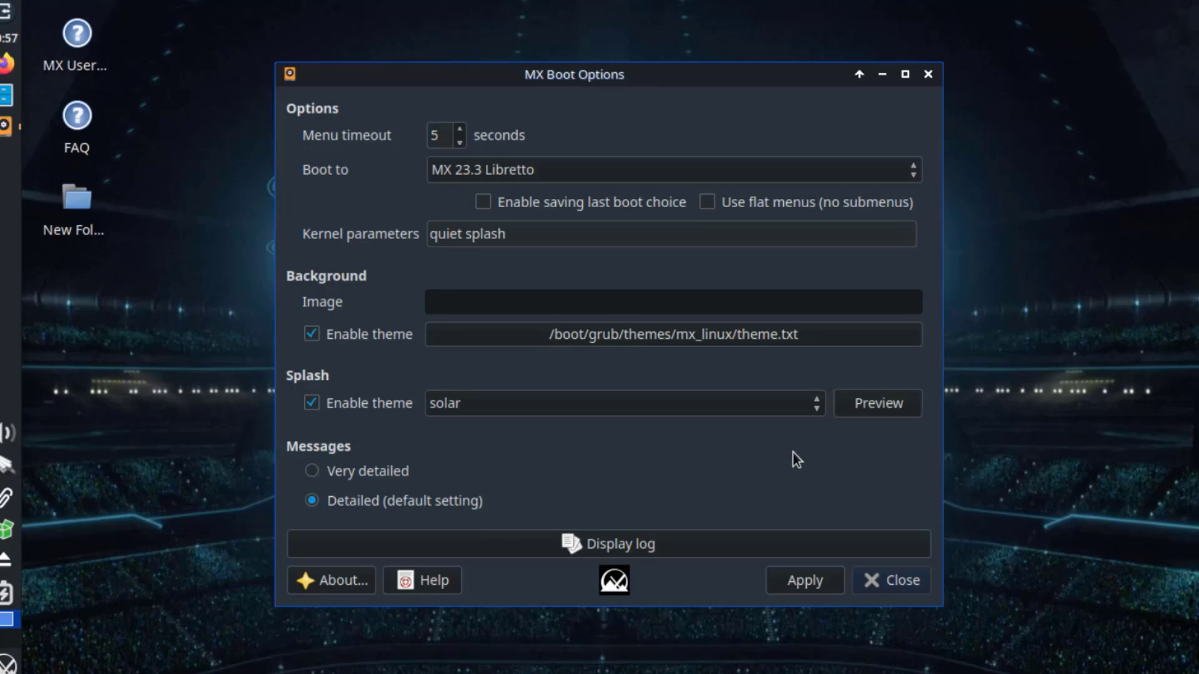
left_click(849, 410)
left_click(321, 476)
left_click(317, 504)
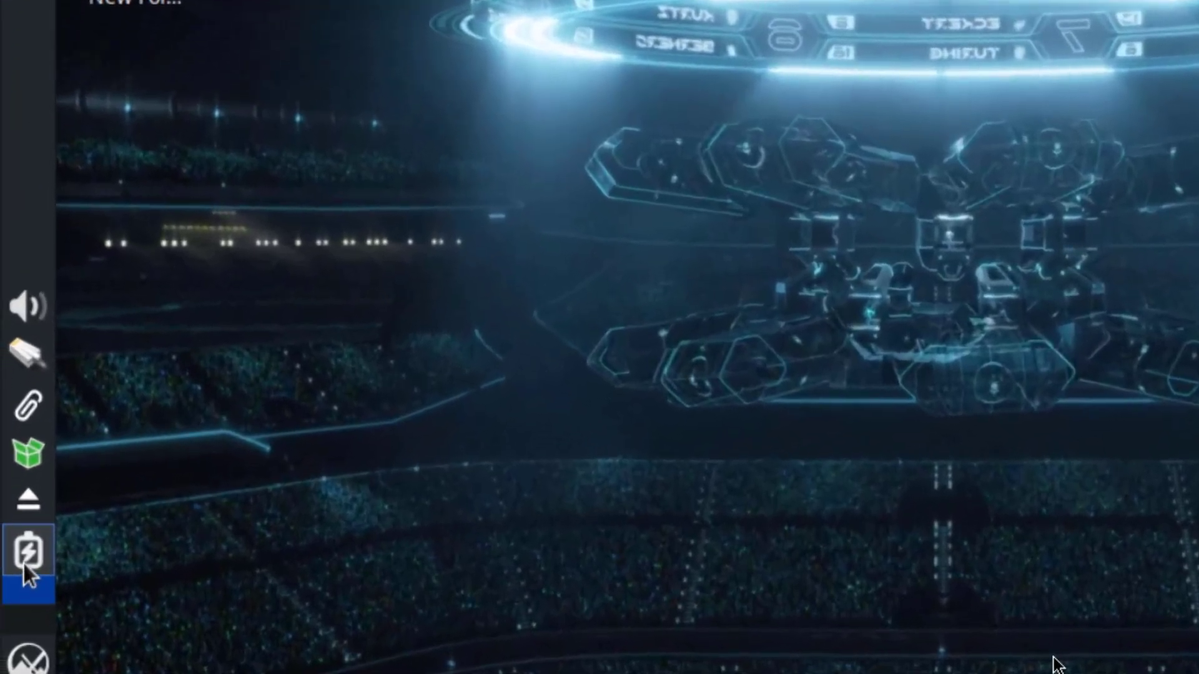
Open the Power Manager settings and look through the General, System and Display power options.
left_click(6, 598)
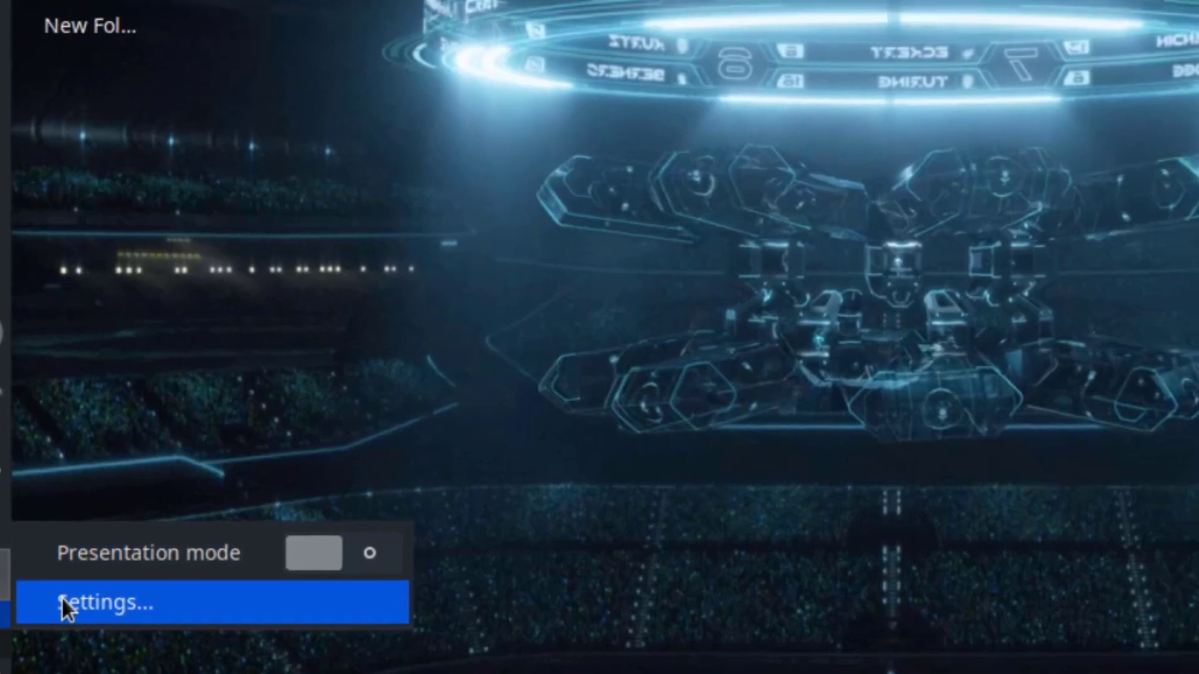
left_click(103, 580)
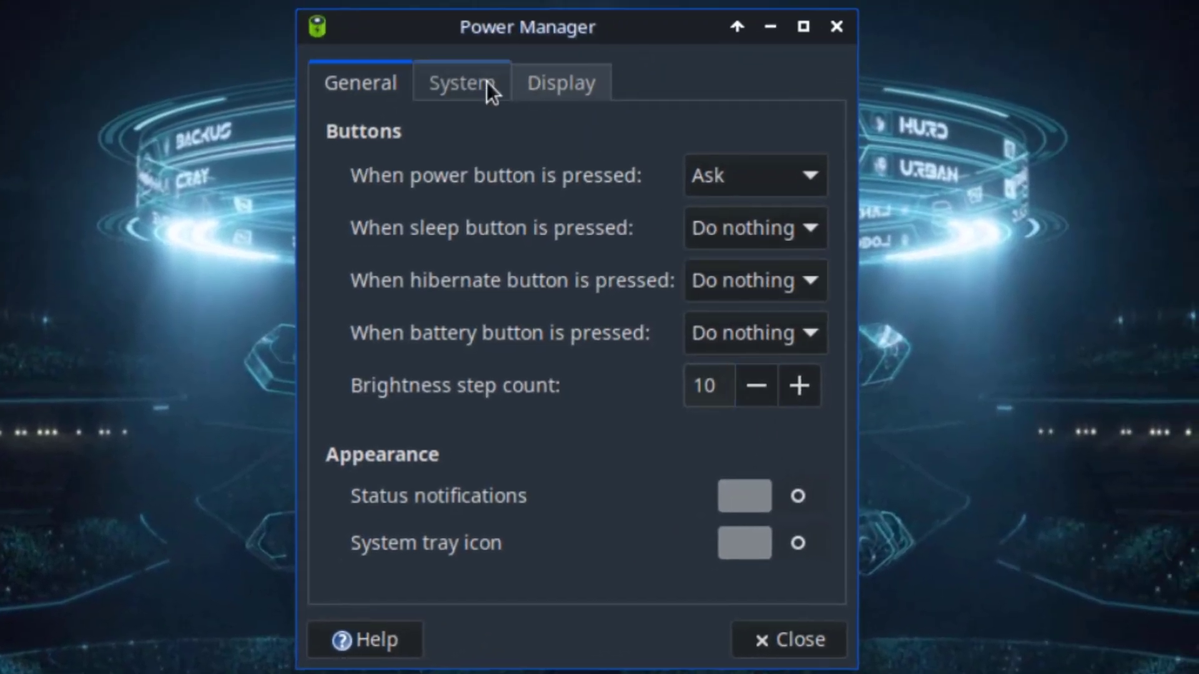
left_click(486, 84)
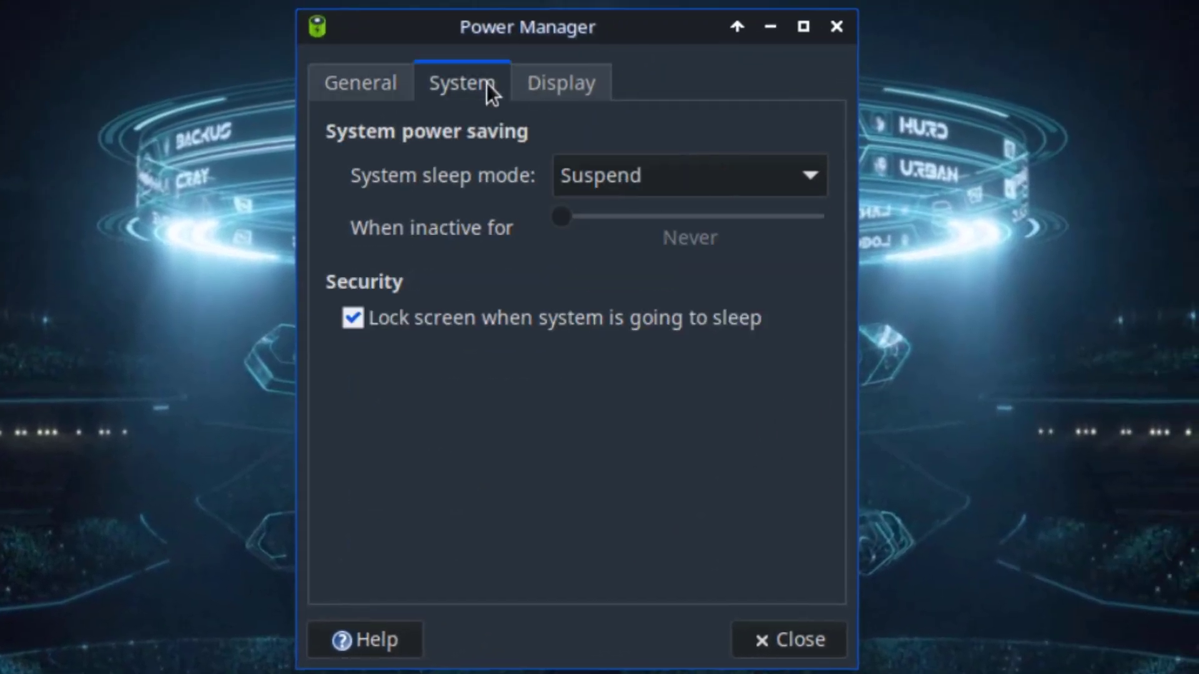
left_click(596, 83)
left_click(375, 84)
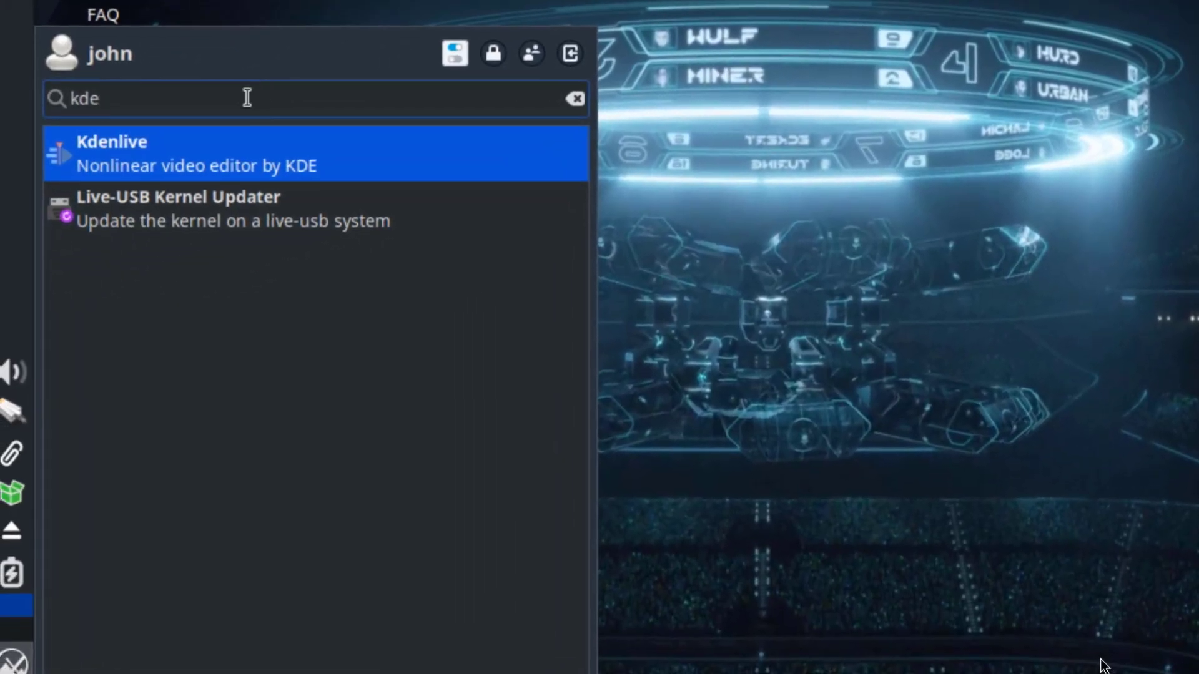
Launch Kdenlive, switch to the Editing workspace, and look through its File, Clip, Settings and other command menus.
left_click(192, 160)
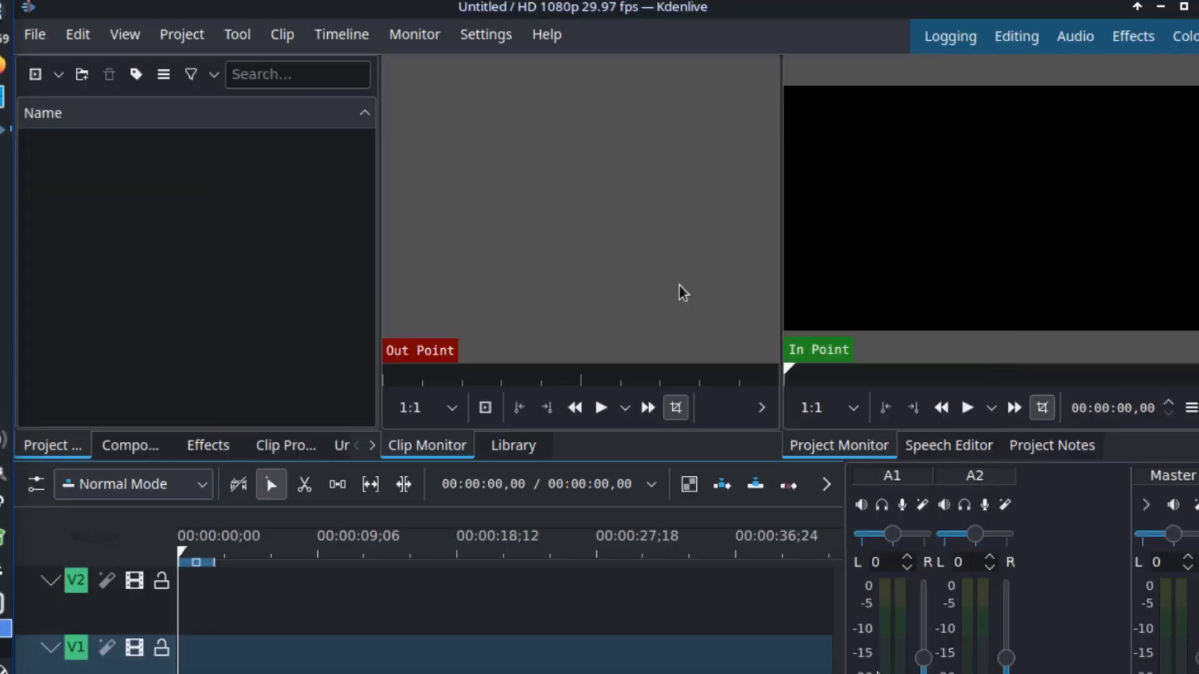
left_click(1013, 36)
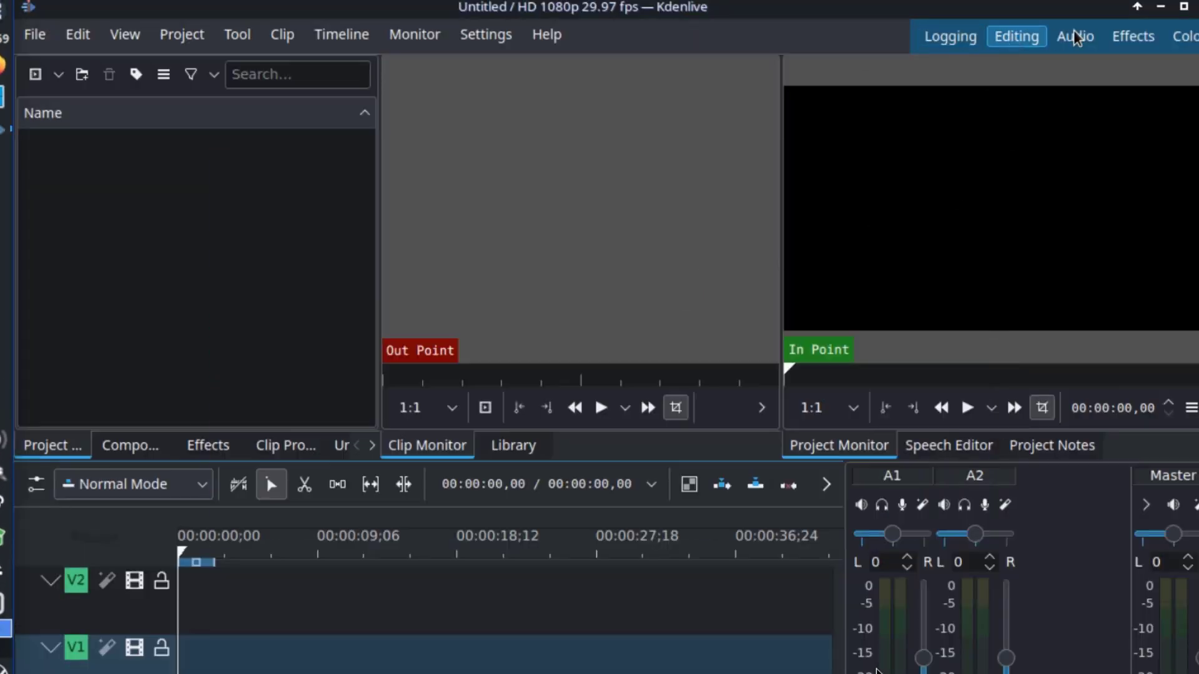
left_click(34, 36)
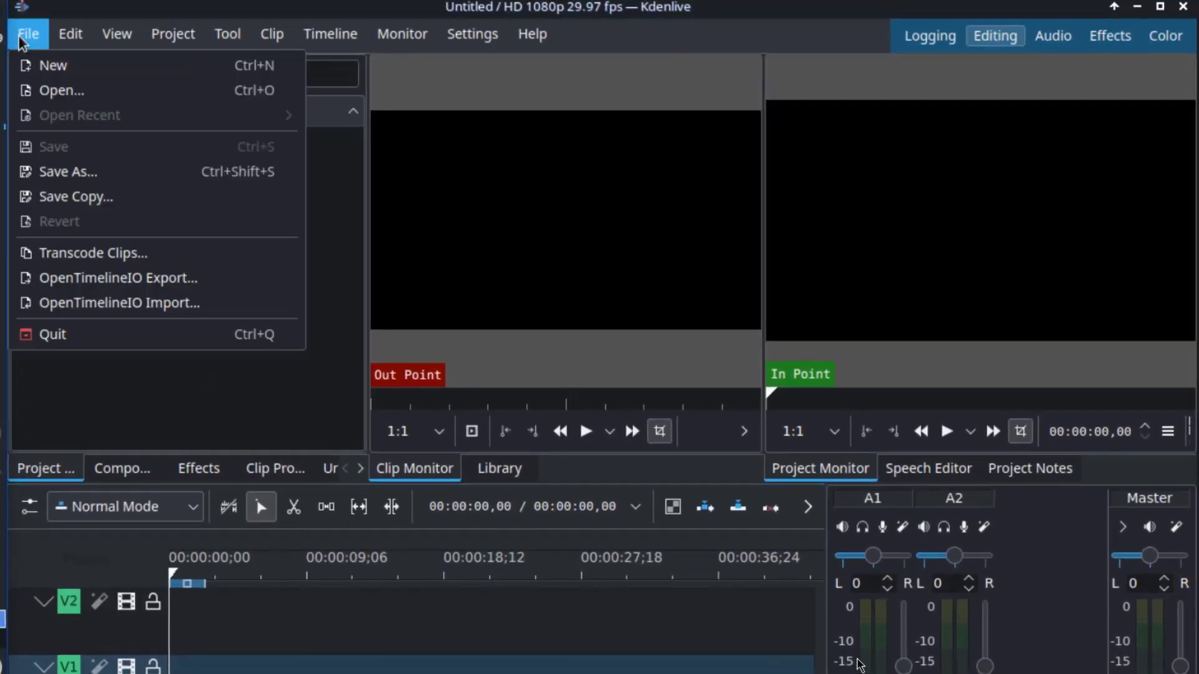
mouse_move(61, 41)
mouse_move(169, 36)
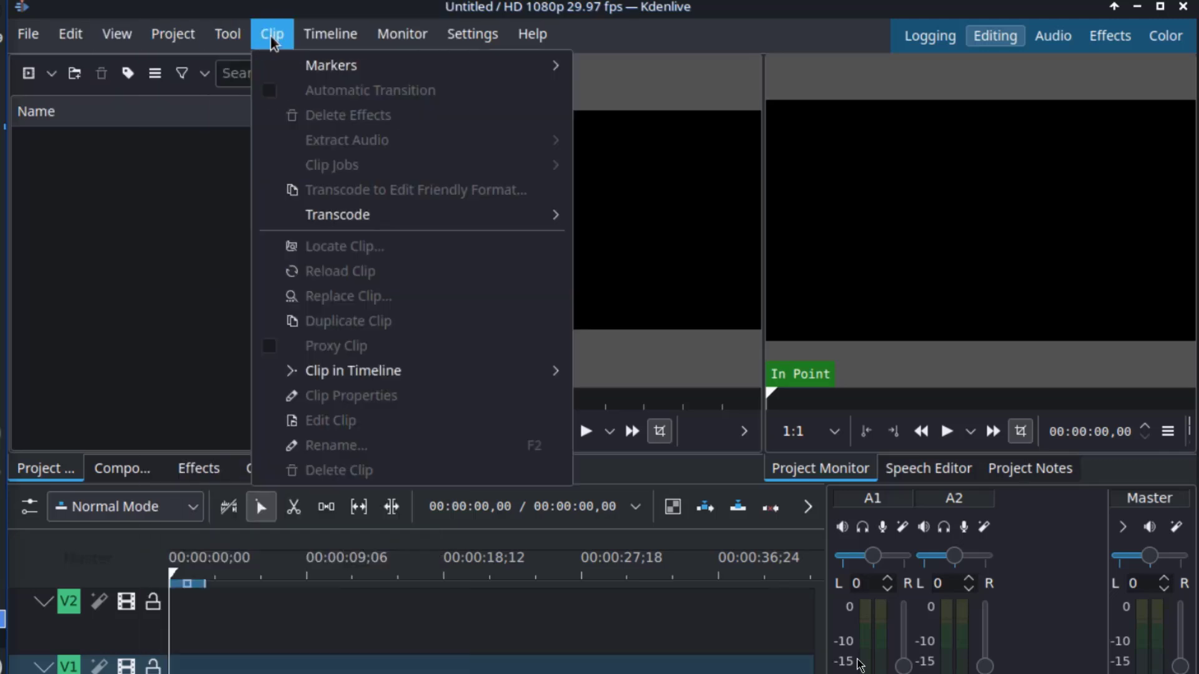
mouse_move(387, 42)
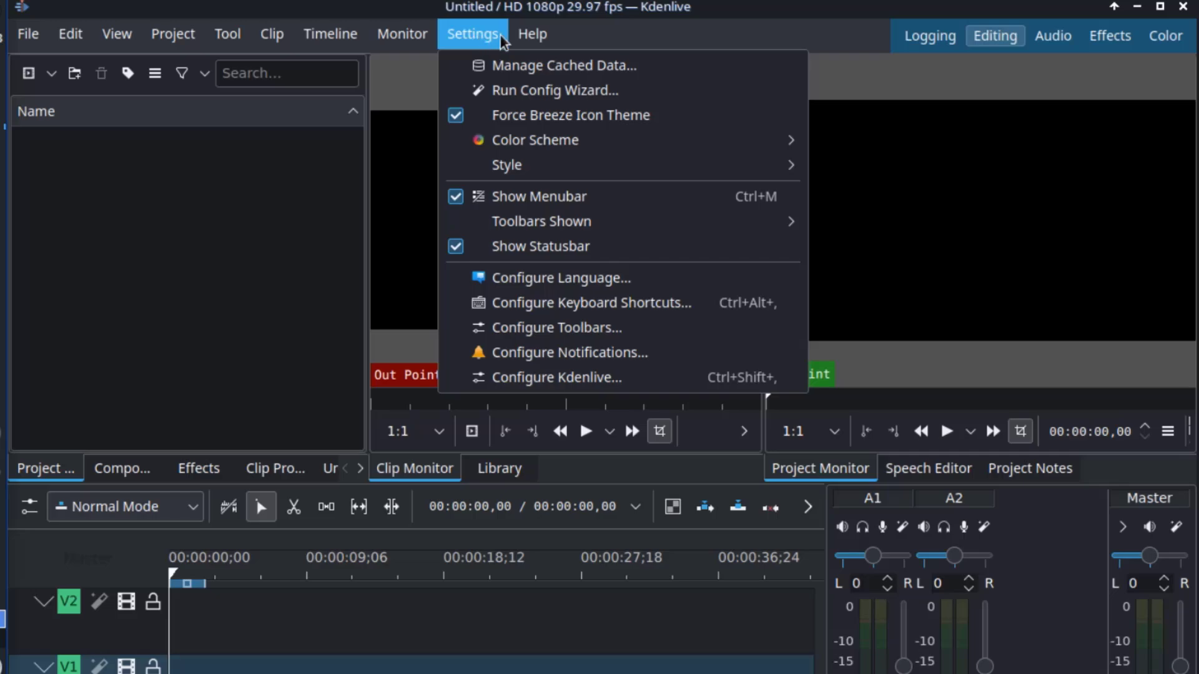
left_click(635, 297)
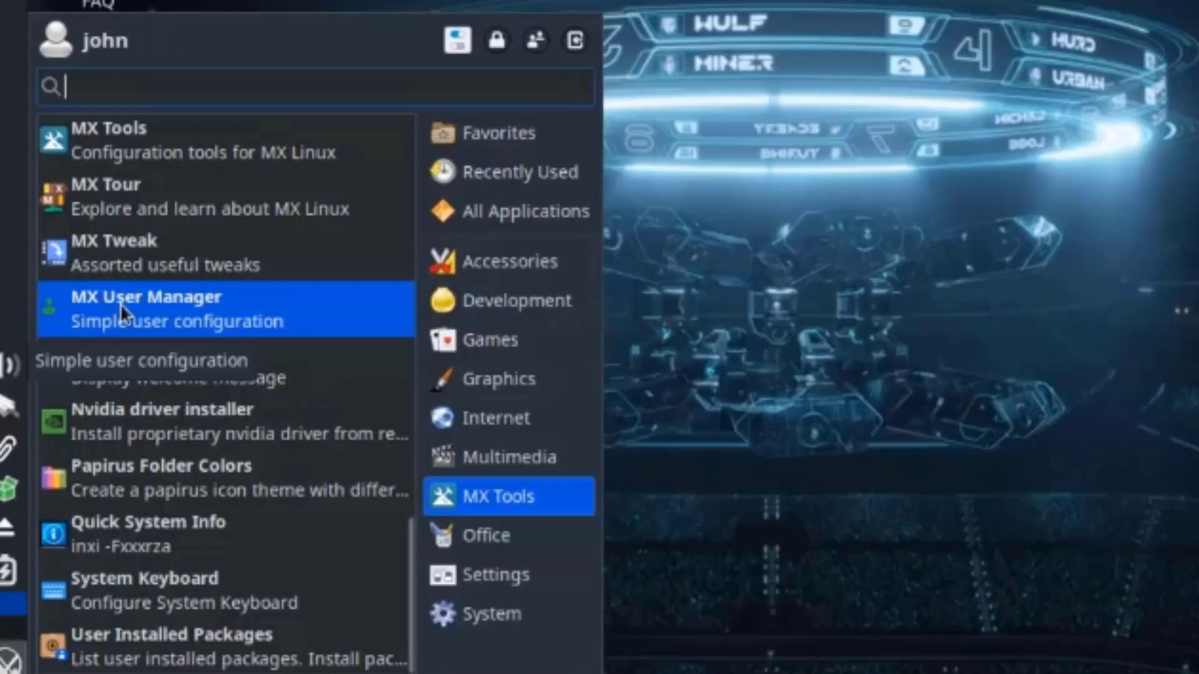
Launch MX User Manager and examine its account administration, autologin options for the existing user, and desktop copy/sync settings.
left_click(120, 302)
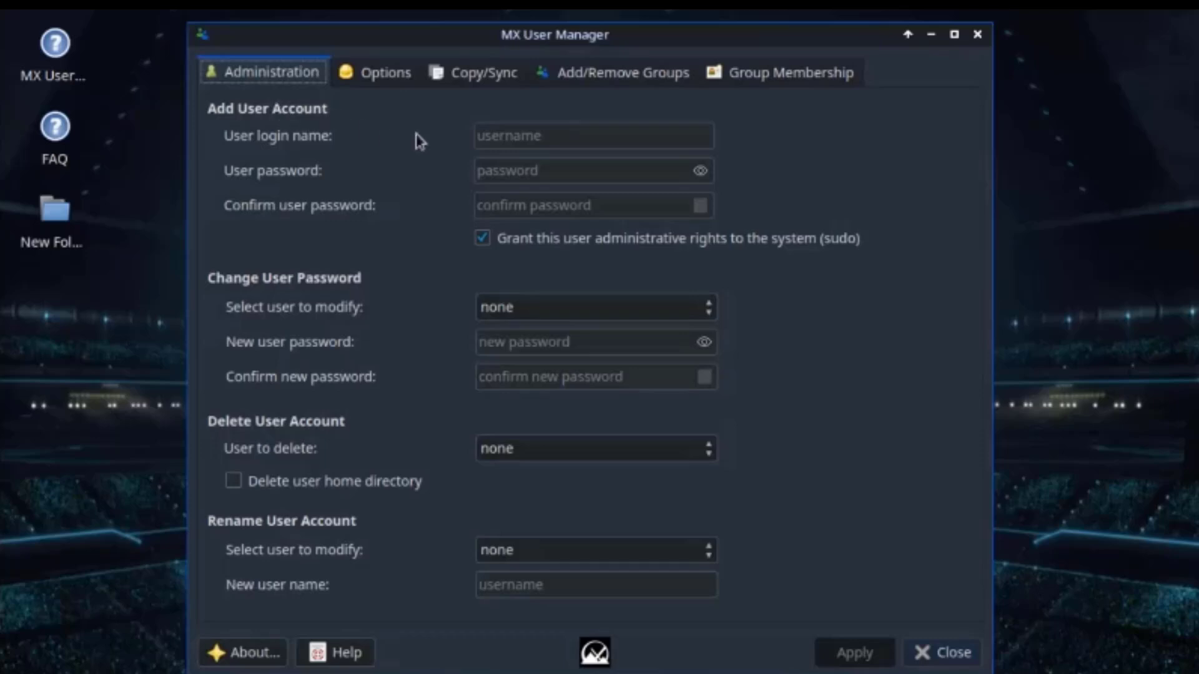
left_click(497, 133)
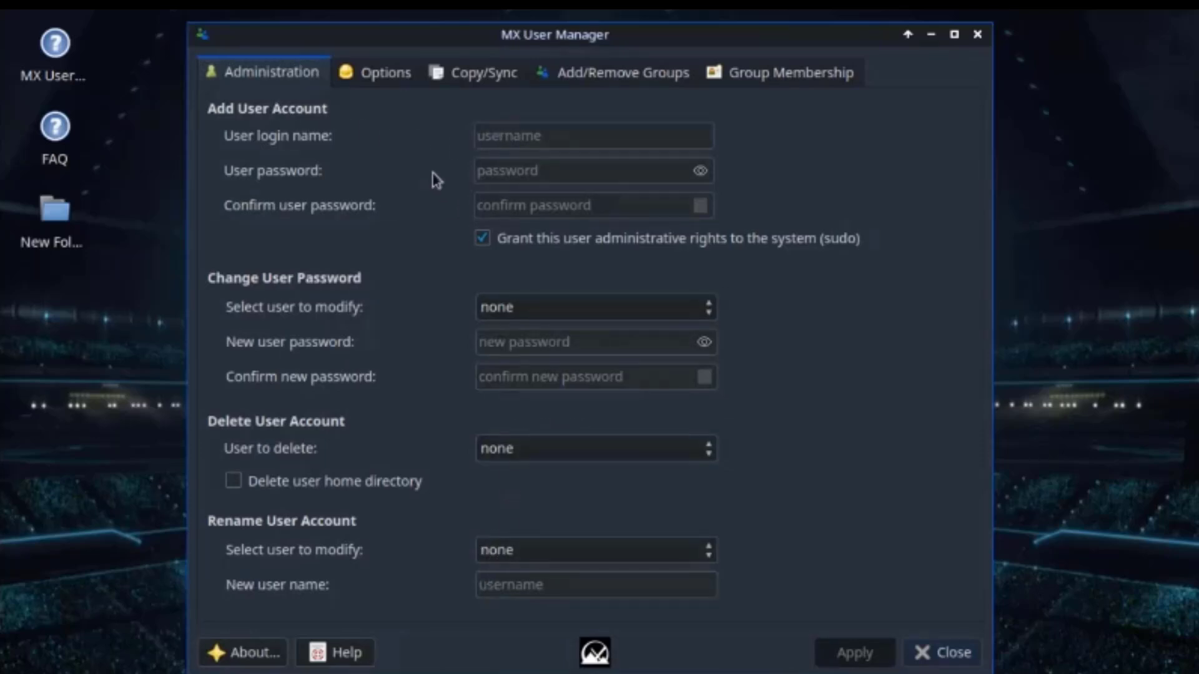
left_click(393, 73)
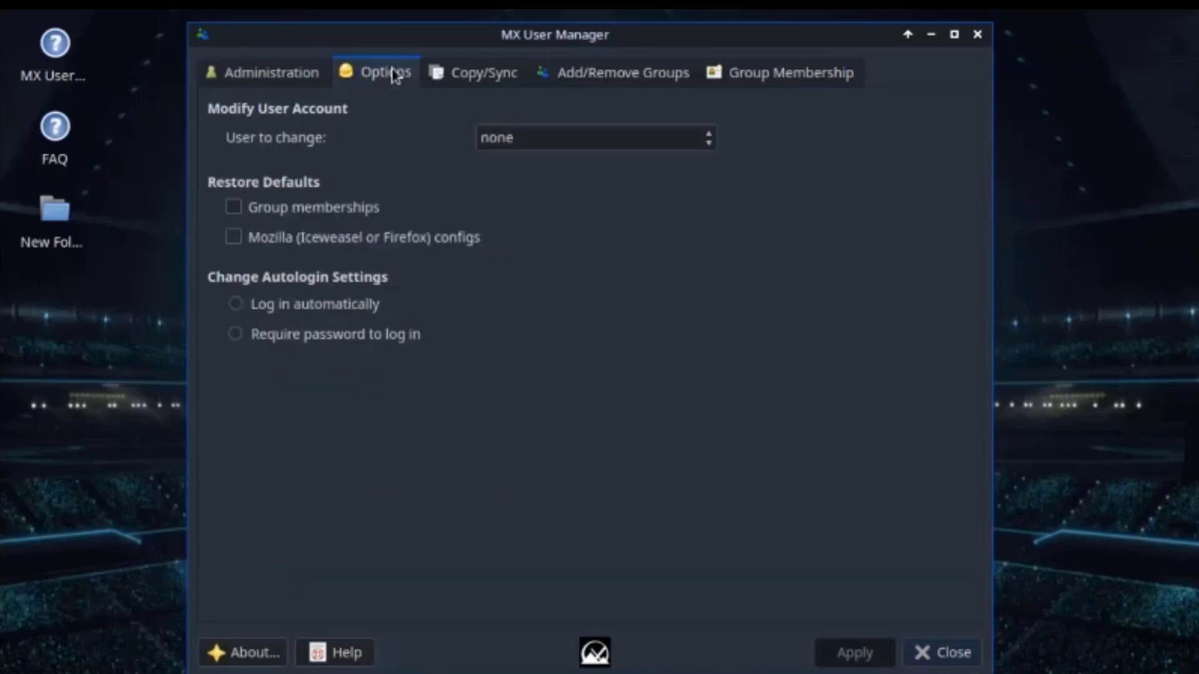
left_click(511, 142)
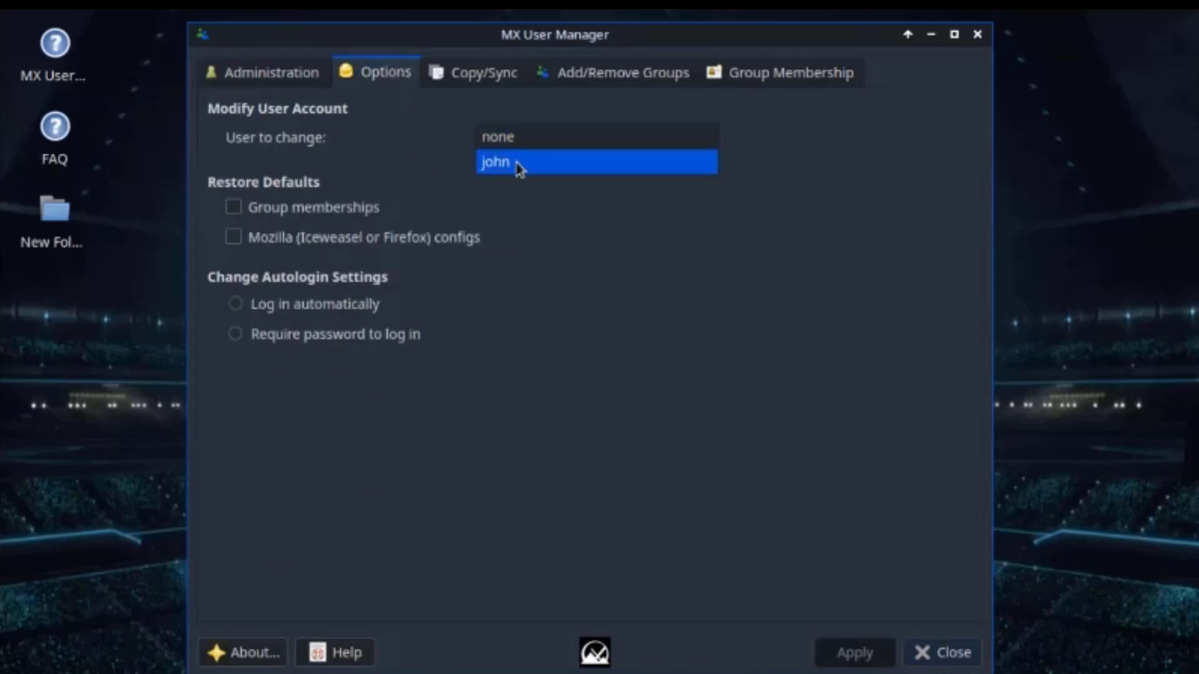
left_click(519, 164)
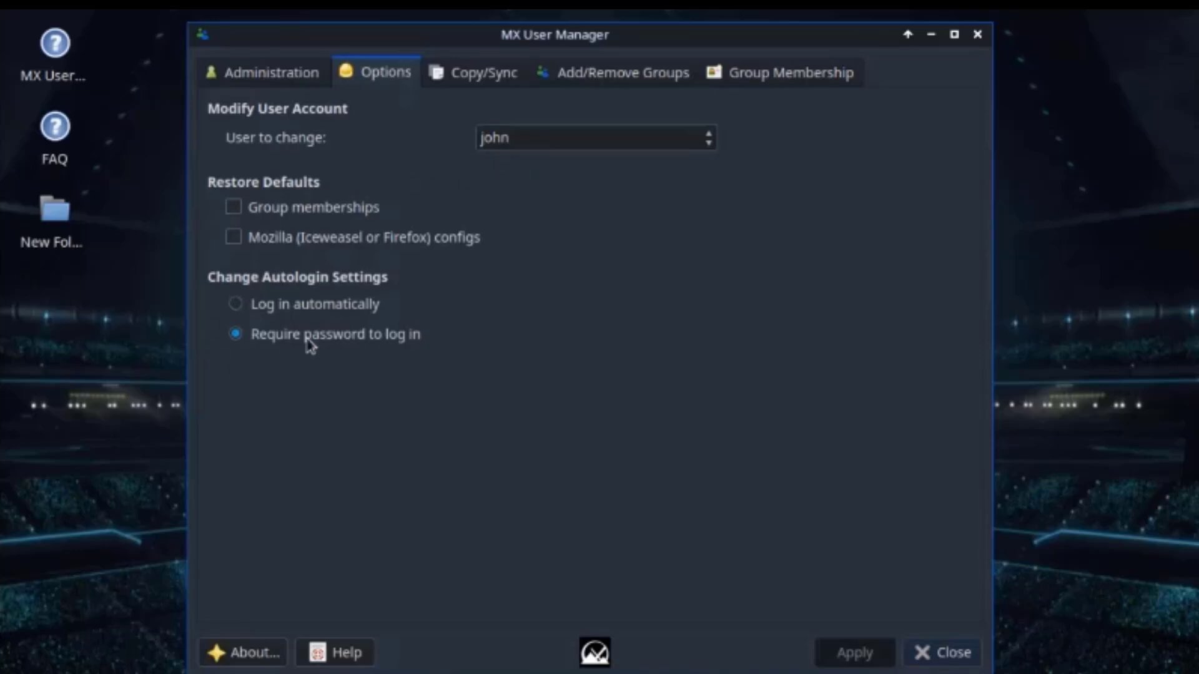
left_click(451, 86)
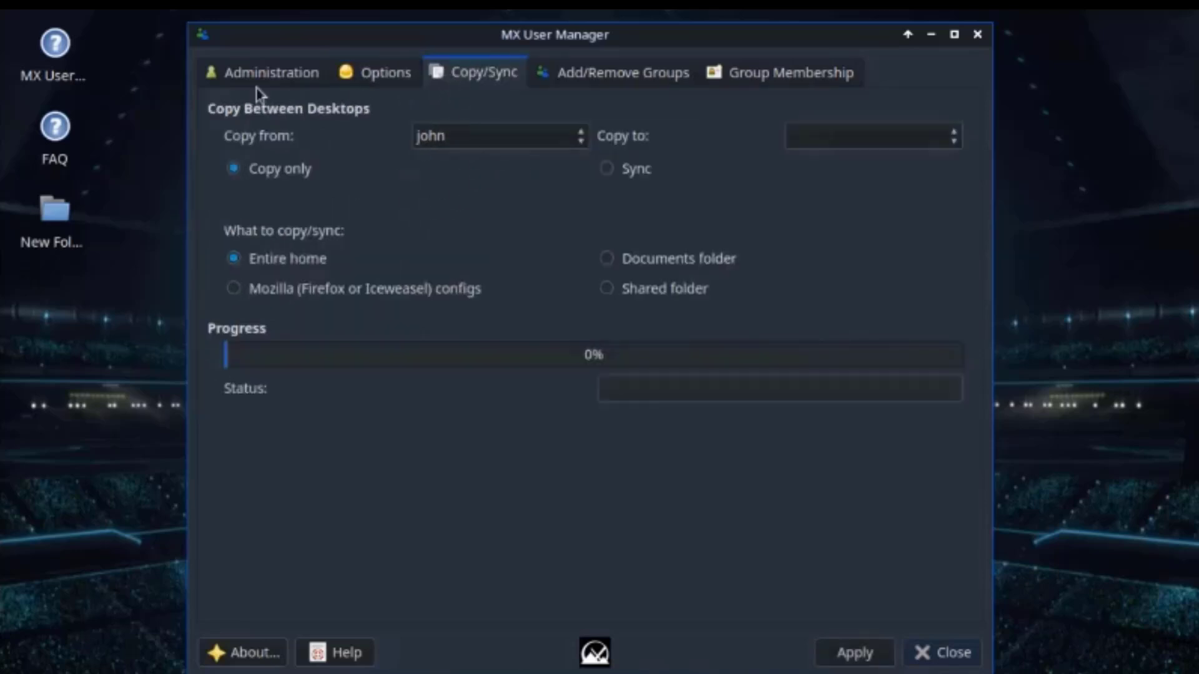
Mark the dialout and list groups for deletion without applying, and view the existing user's group memberships.
left_click(579, 75)
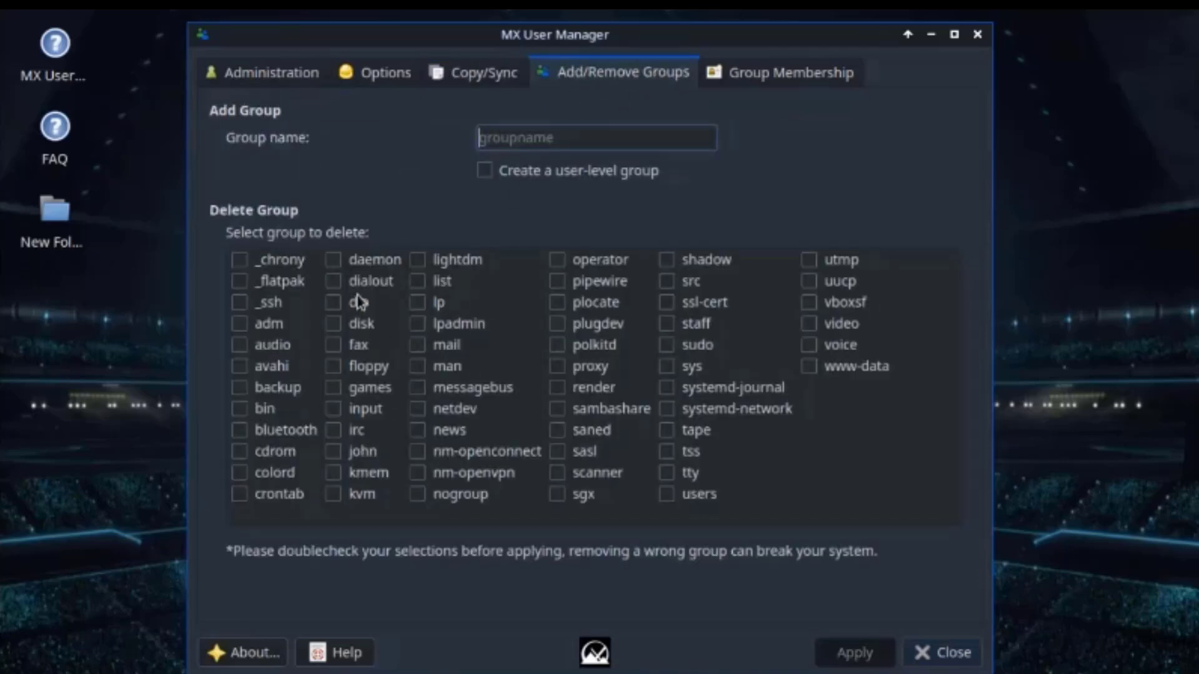
left_click(335, 282)
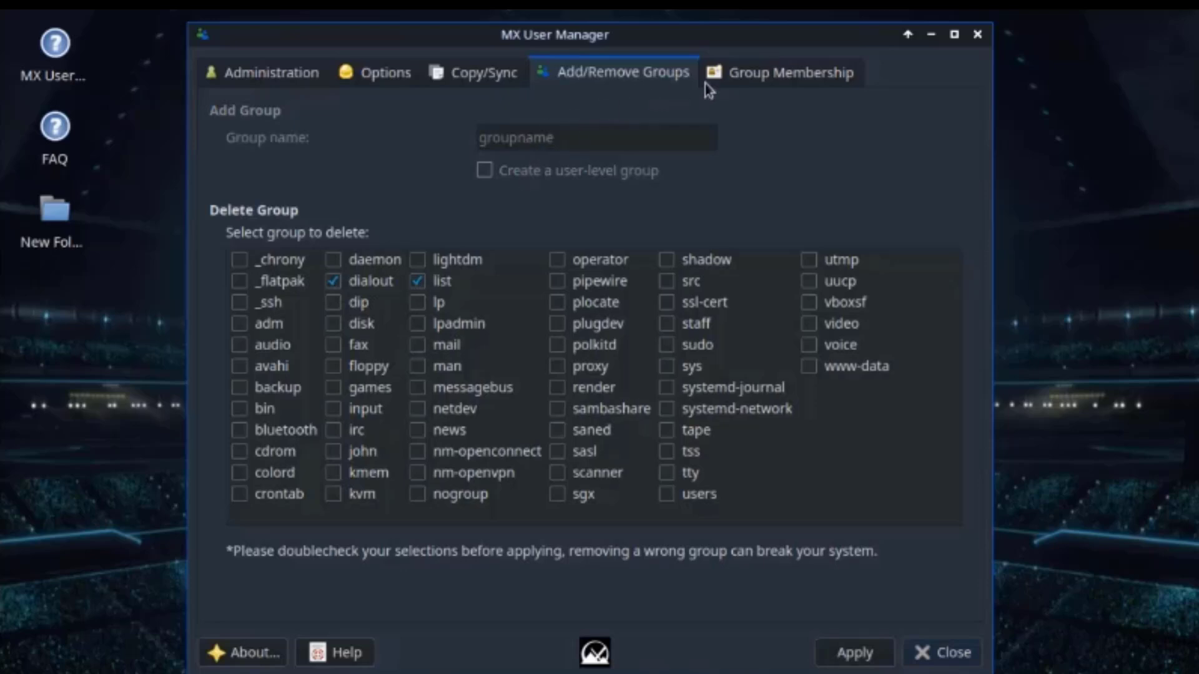
left_click(749, 83)
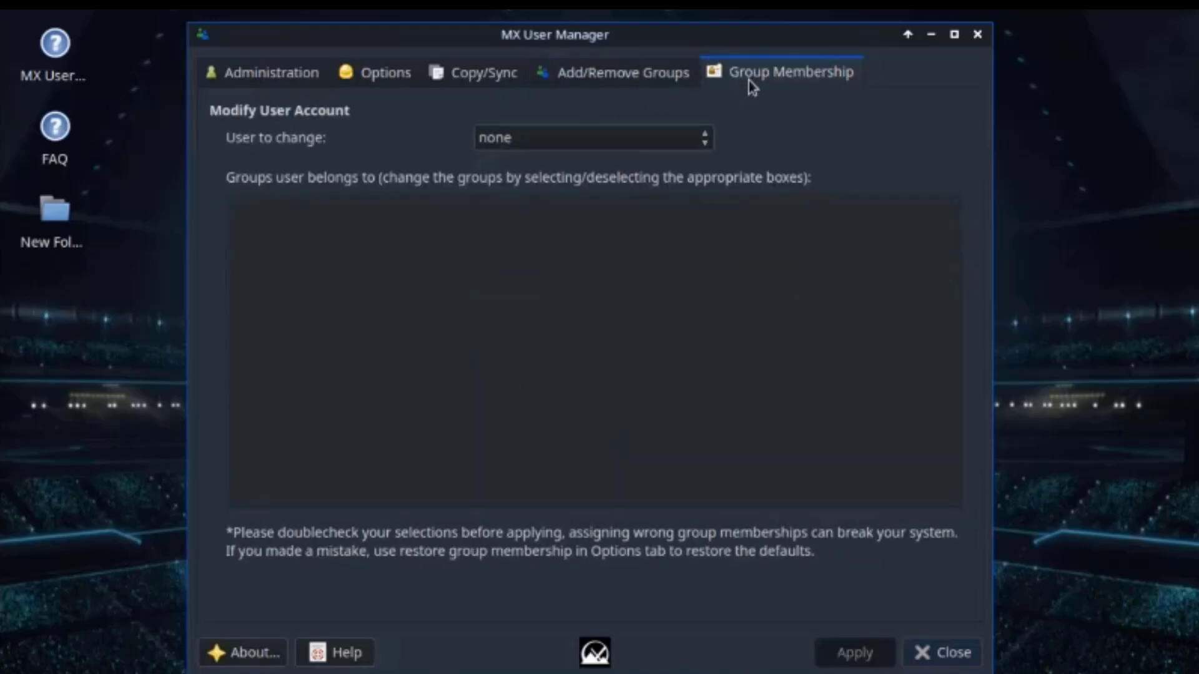
left_click(538, 137)
left_click(534, 162)
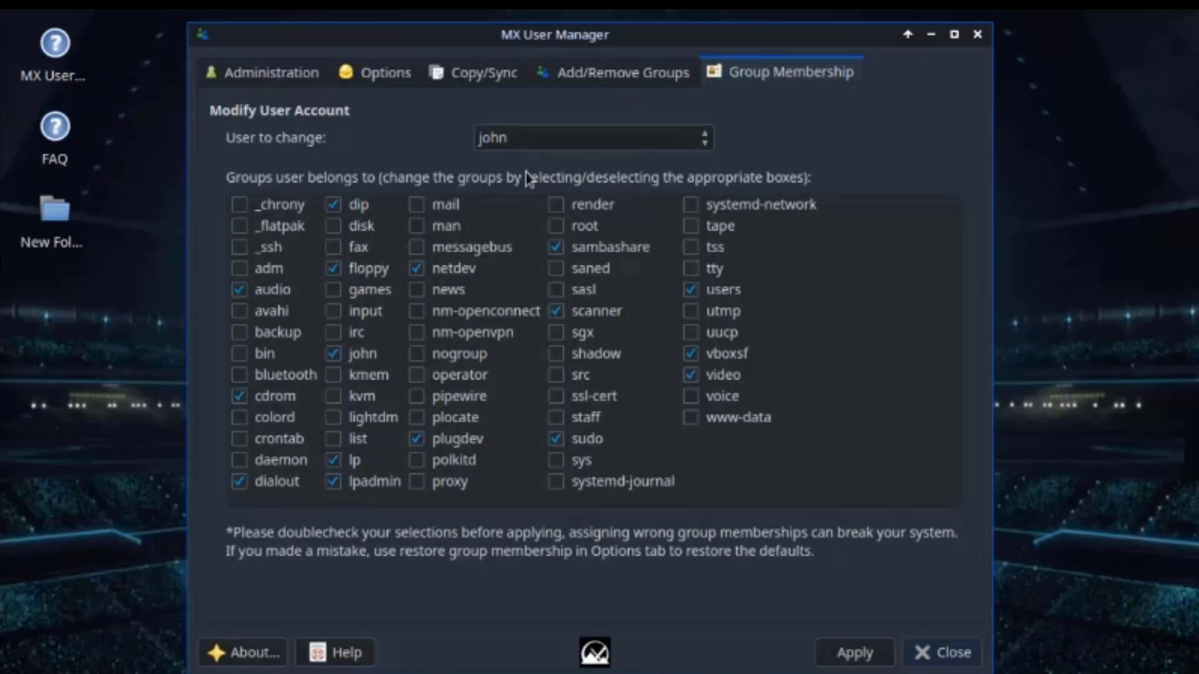
Return to account administration and choose the existing user under Rename User Account.
left_click(258, 74)
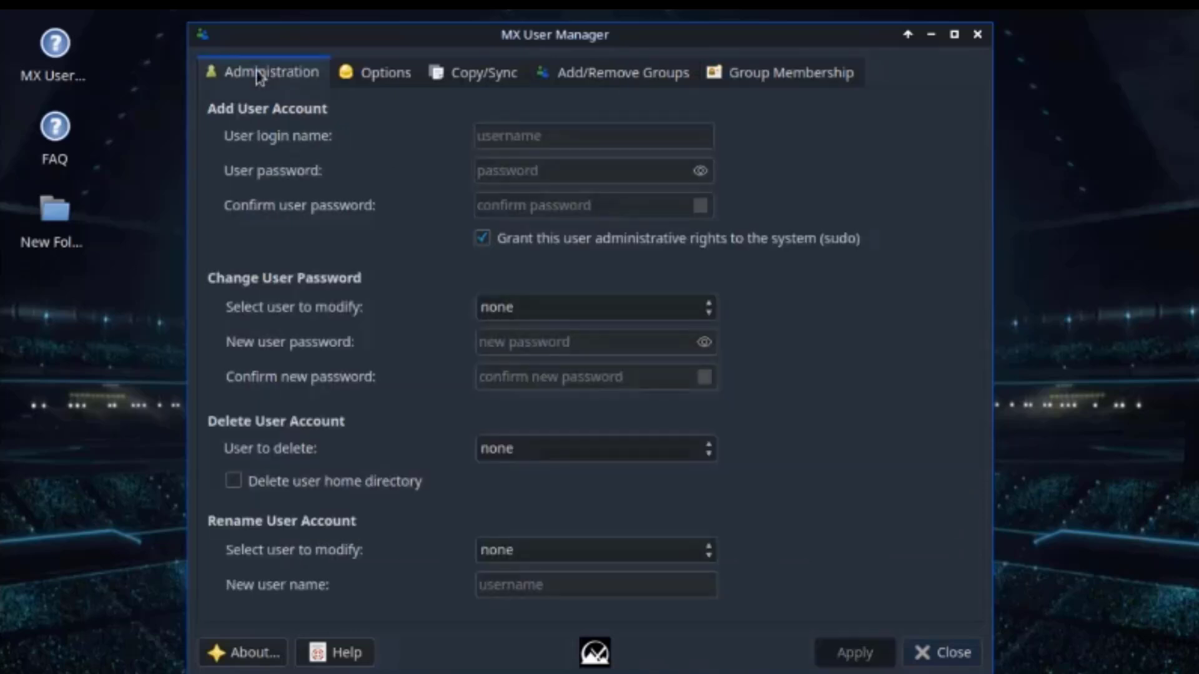
left_click(526, 551)
left_click(525, 571)
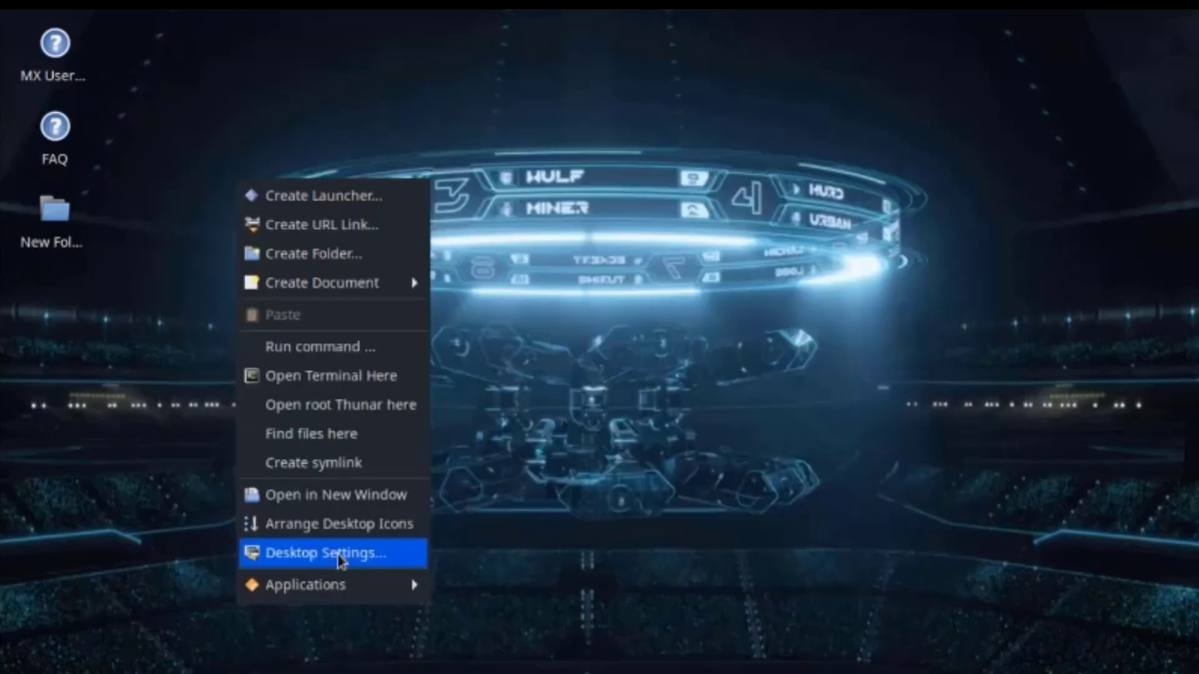
Set the painting of a figure on an autumn forest path, from the backgrounds folder, as the desktop wallpaper.
left_click(341, 555)
left_click(431, 465)
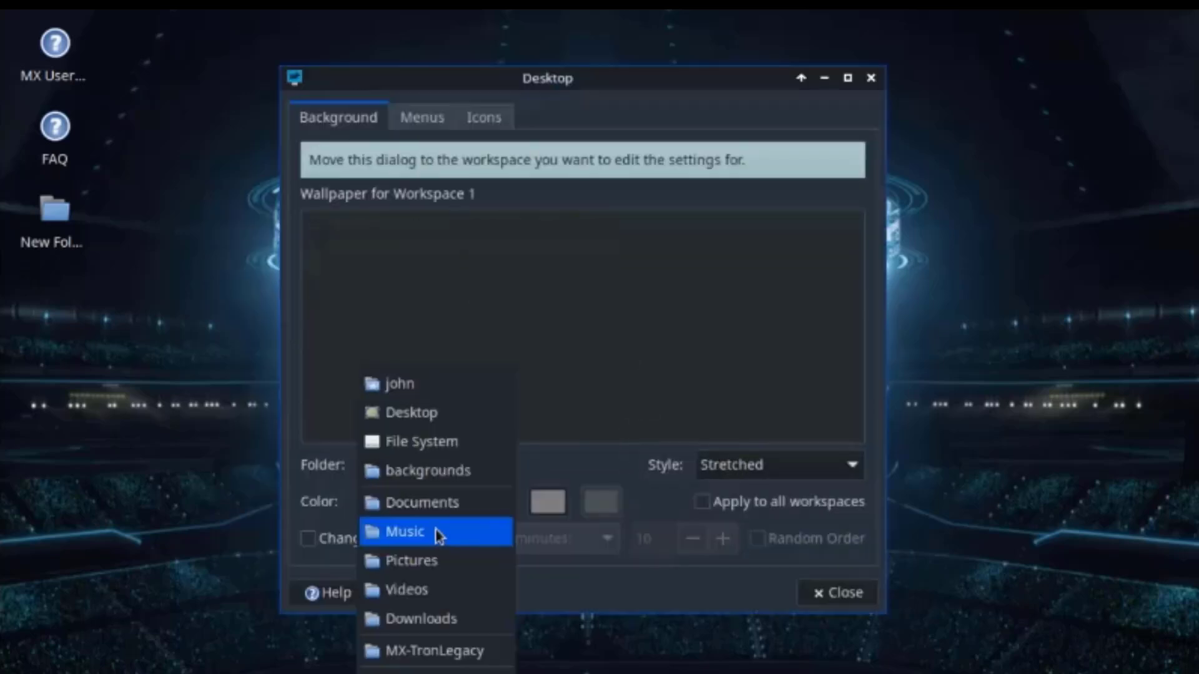
left_click(437, 471)
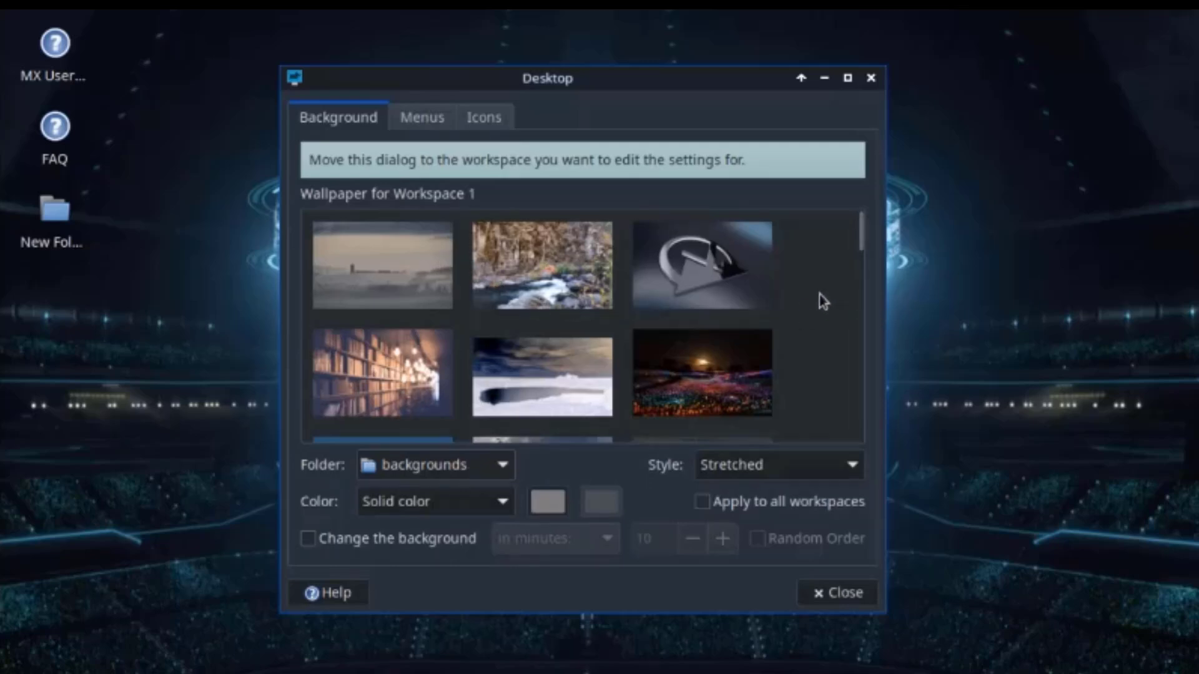
scroll(817, 300, "down", 5)
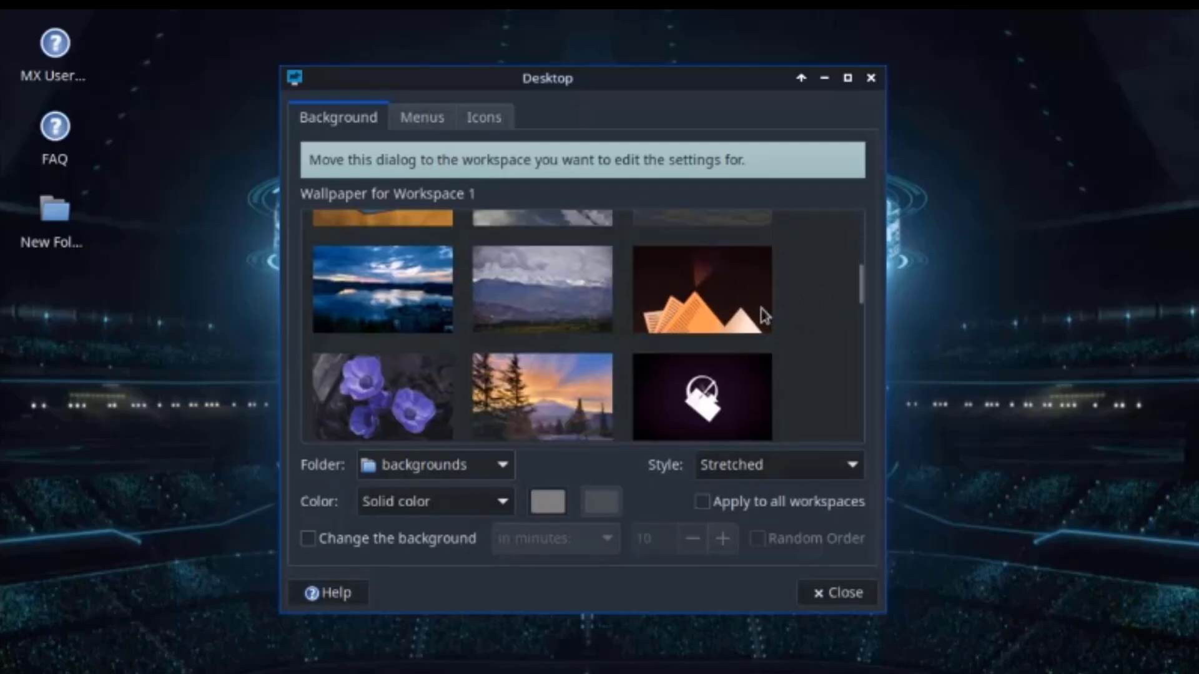
scroll(764, 315, "down", 8)
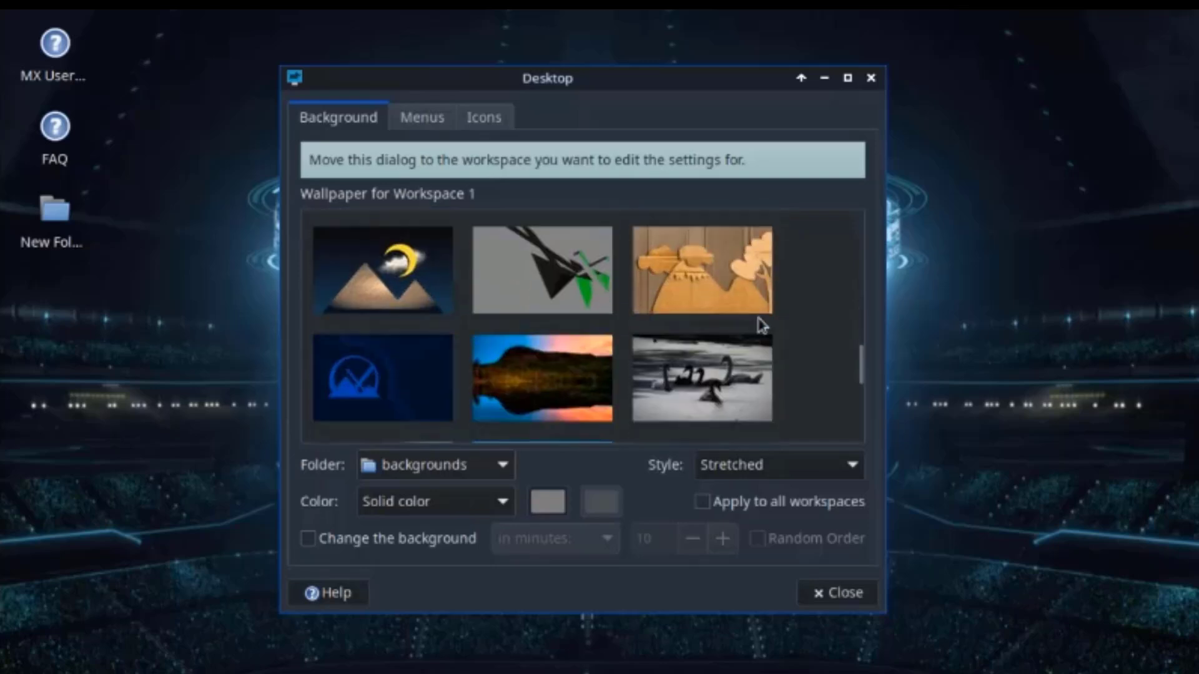
scroll(763, 327, "down", 6)
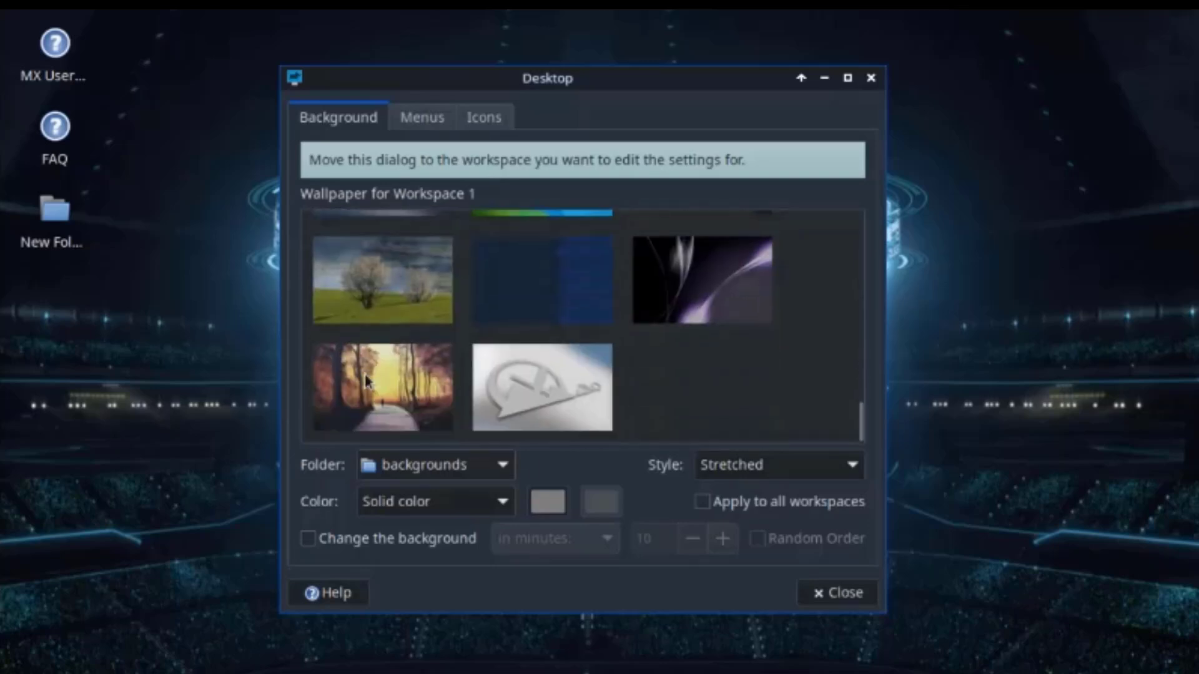
left_click(367, 381)
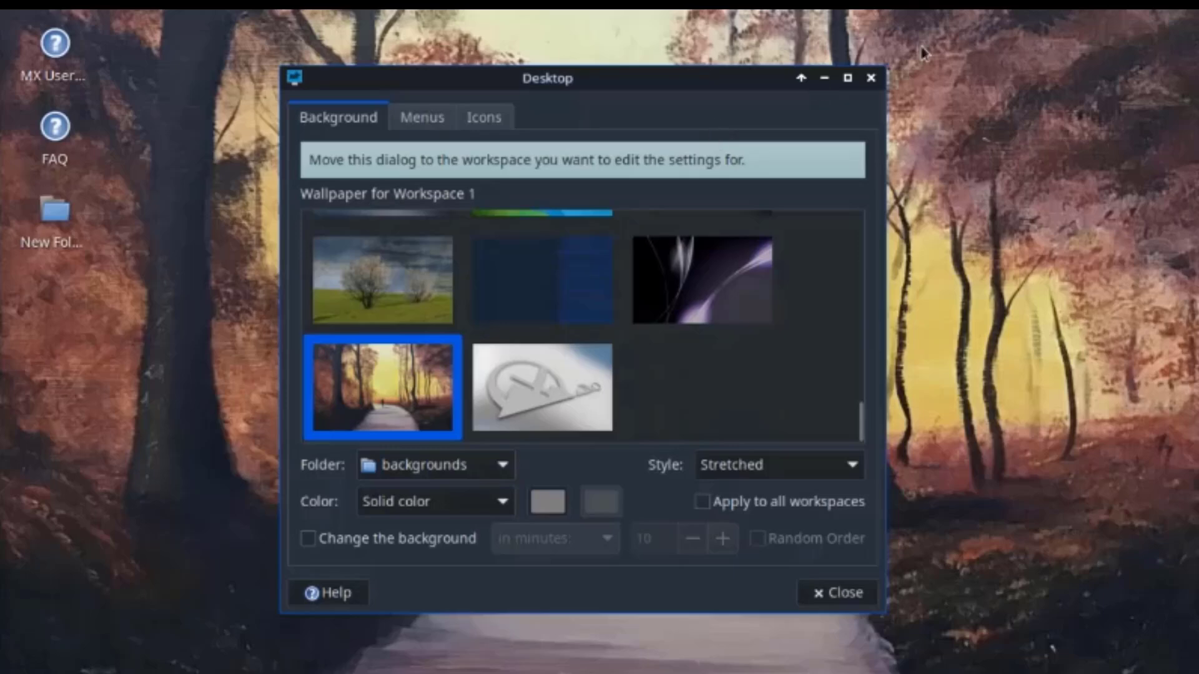
left_click(871, 79)
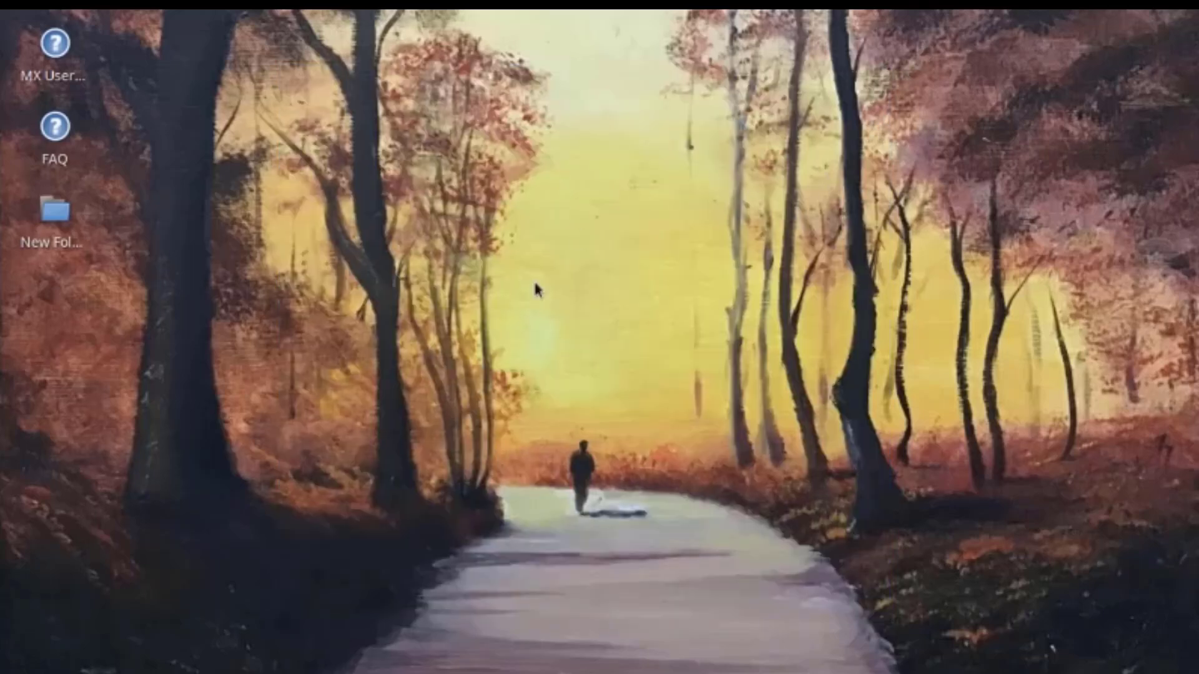
Launch the Screenshot tool, include the mouse pointer in captures, increase the capture delay, and view the custom action preferences.
key("super")
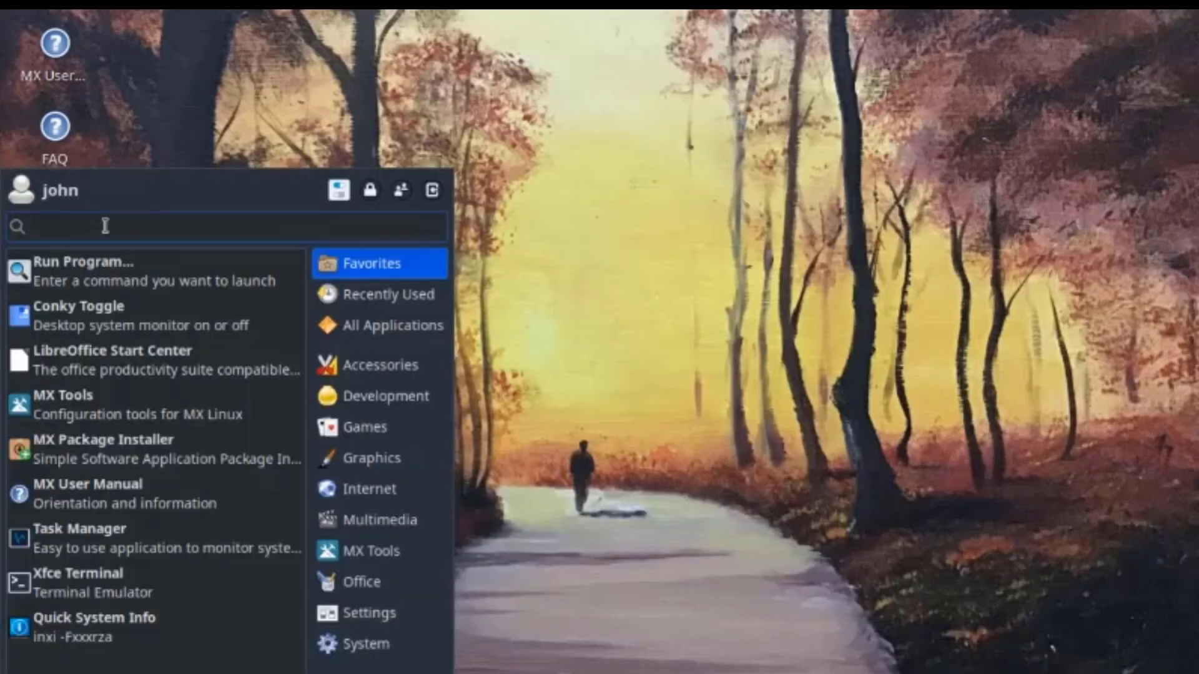
type("scree")
left_click(148, 268)
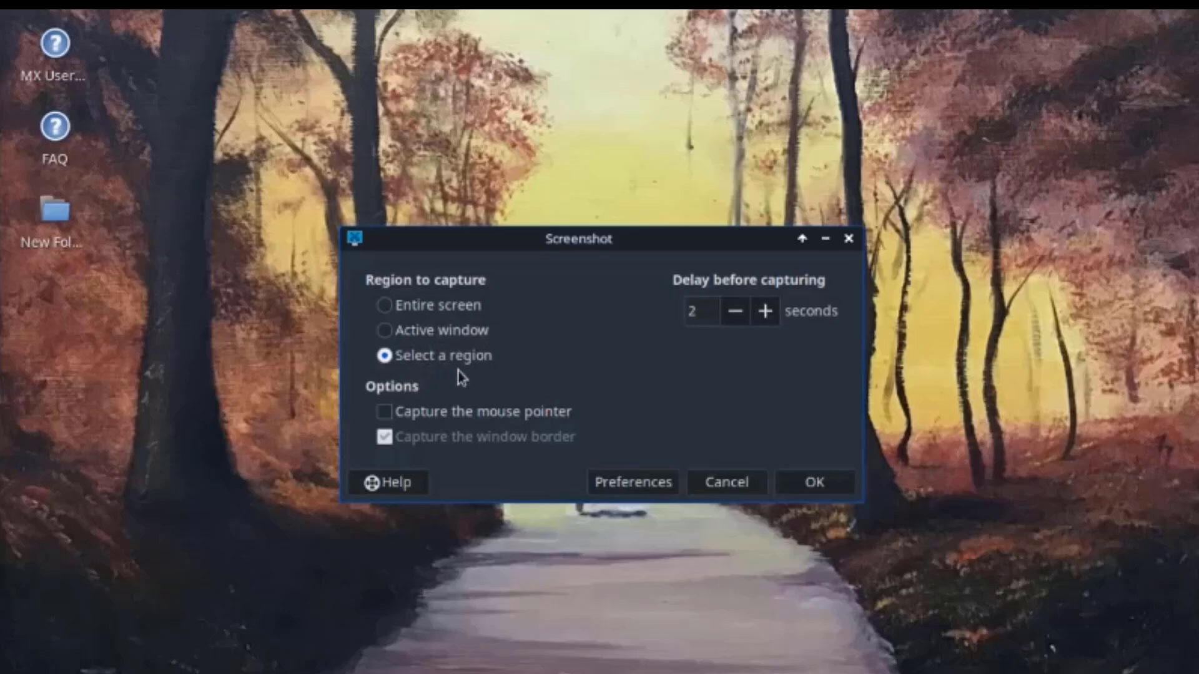
left_click(396, 414)
left_click(766, 311)
left_click(640, 490)
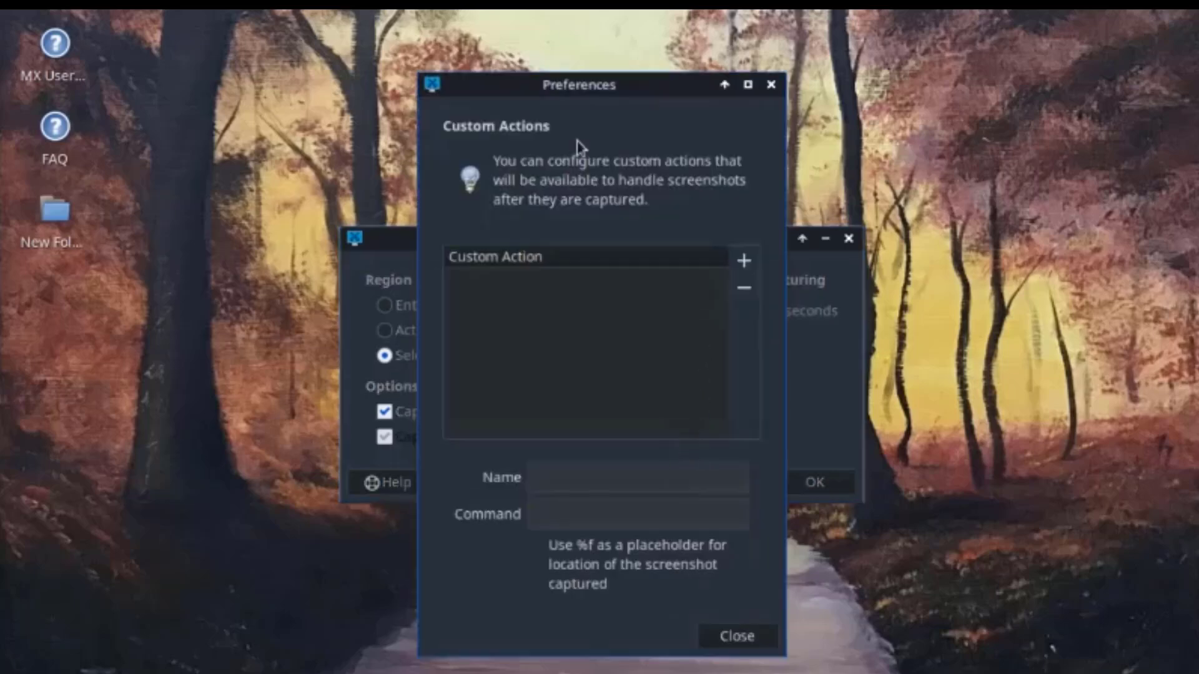
left_click(773, 83)
Capture a desktop region around the walking figure and path, and open the screenshot with nomacs.
left_click(807, 490)
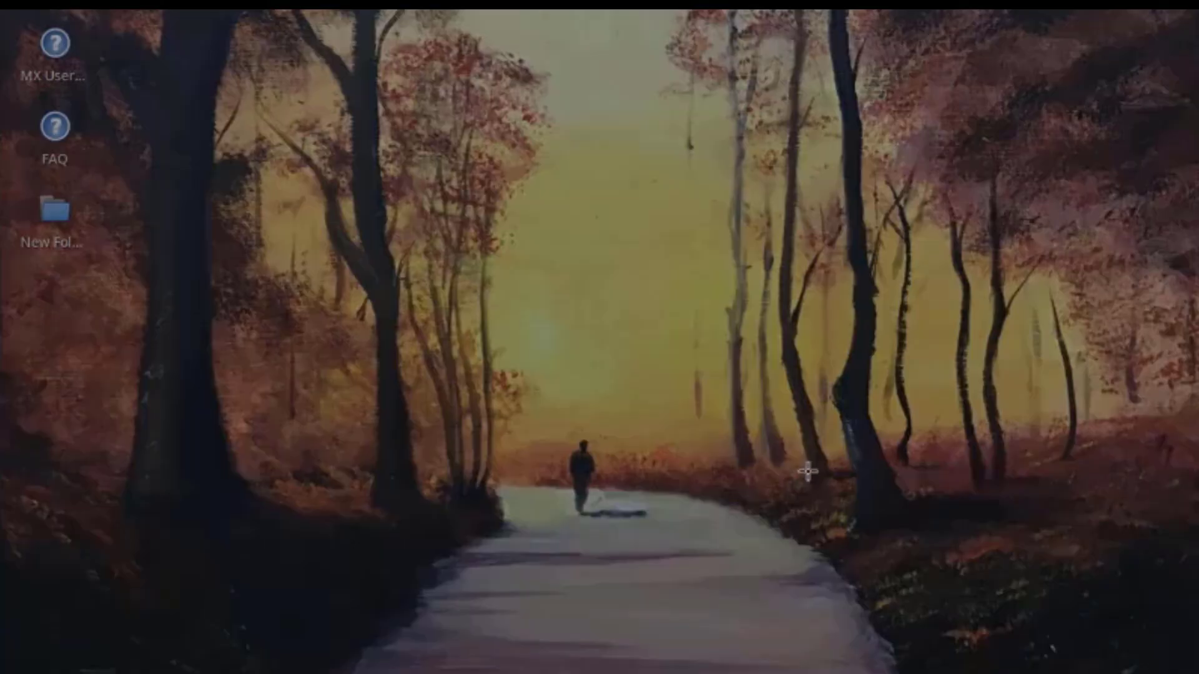
left_click_drag(405, 291, 815, 634)
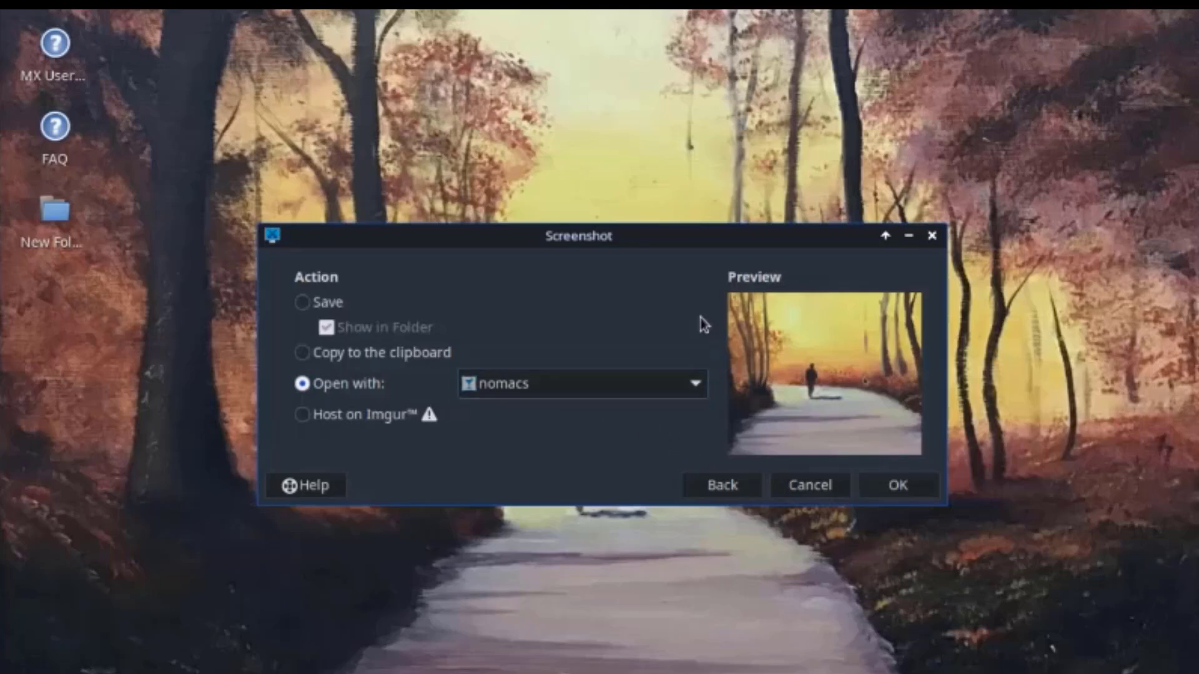
left_click(504, 385)
left_click(508, 389)
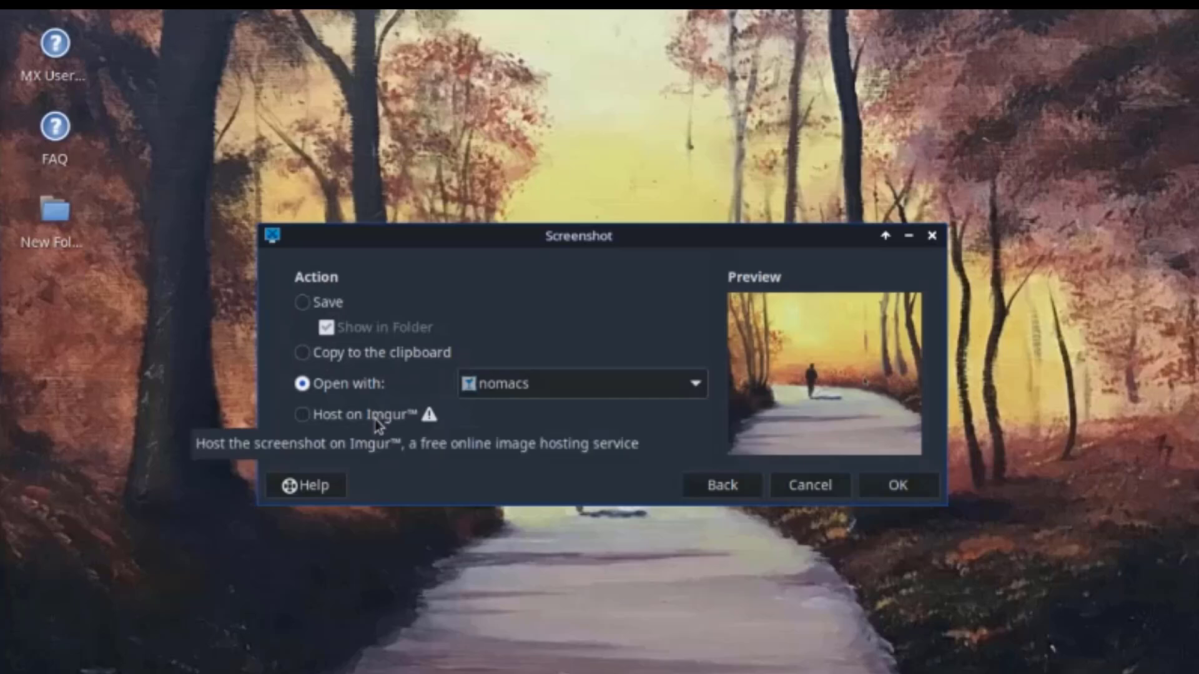
left_click(595, 385)
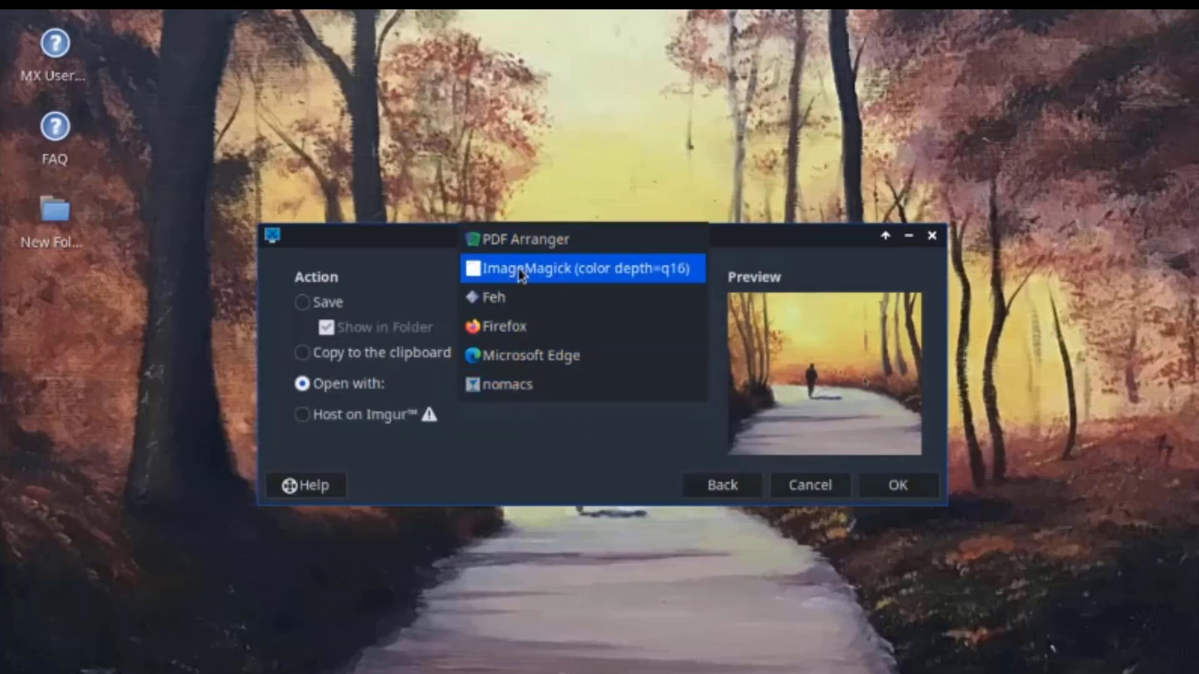
left_click(508, 383)
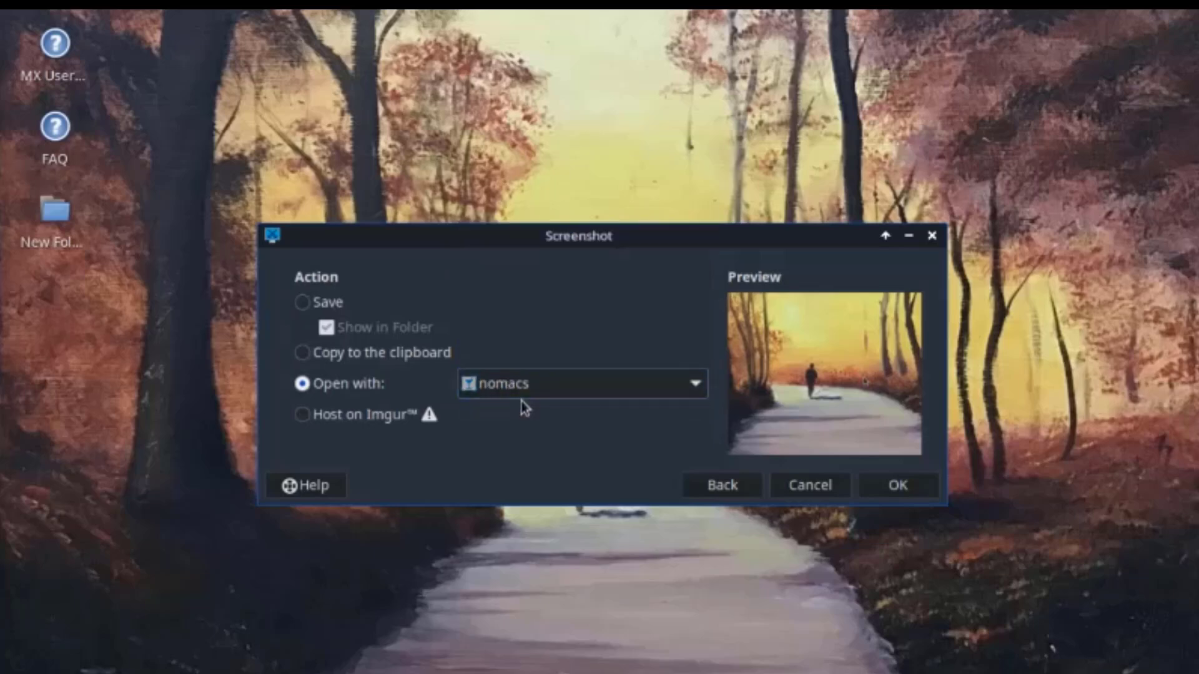
left_click(913, 491)
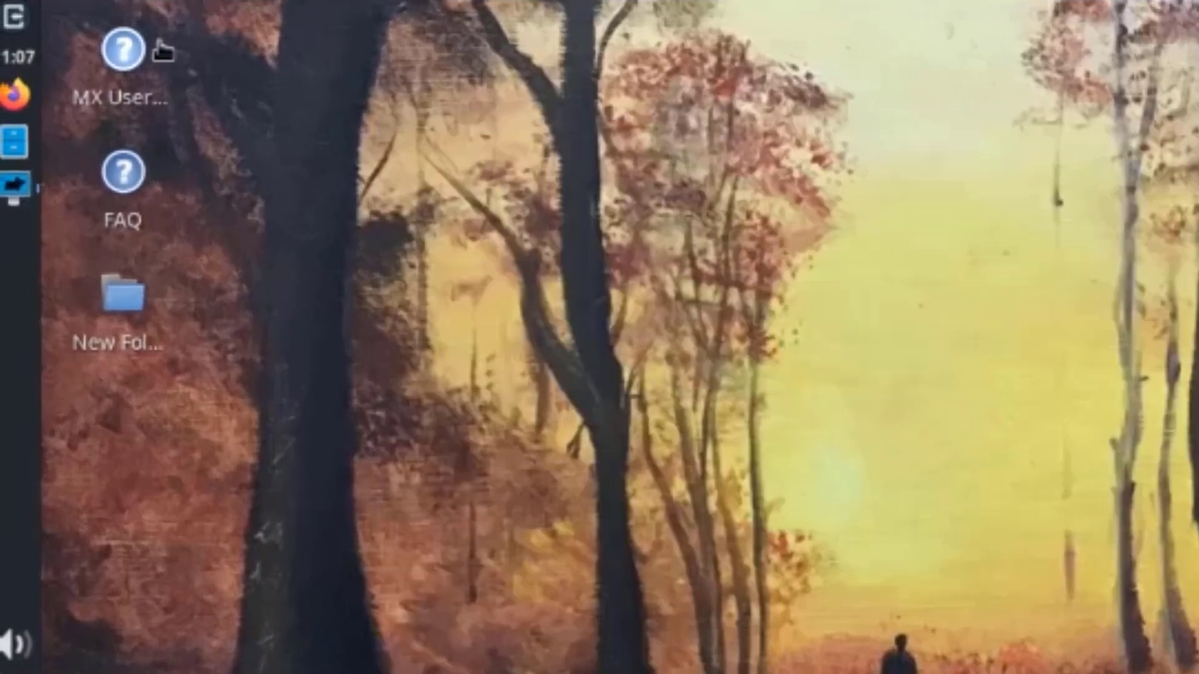
Open the session's log-out dialog to see the power and user-switching options.
left_click(13, 18)
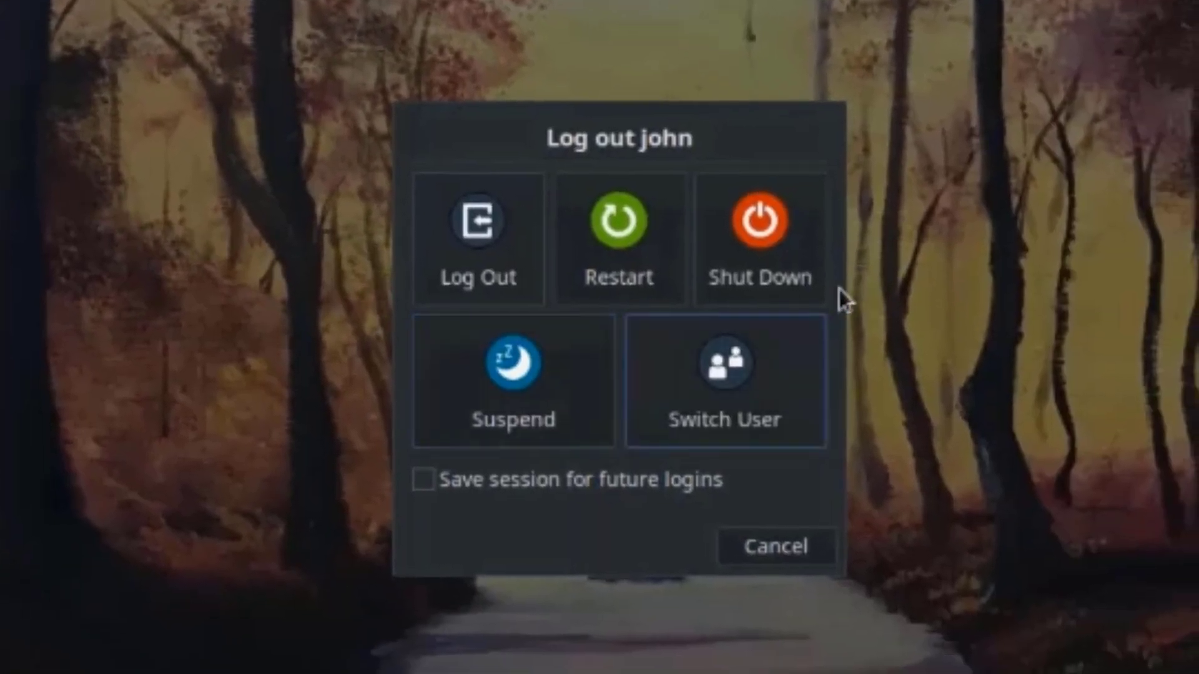